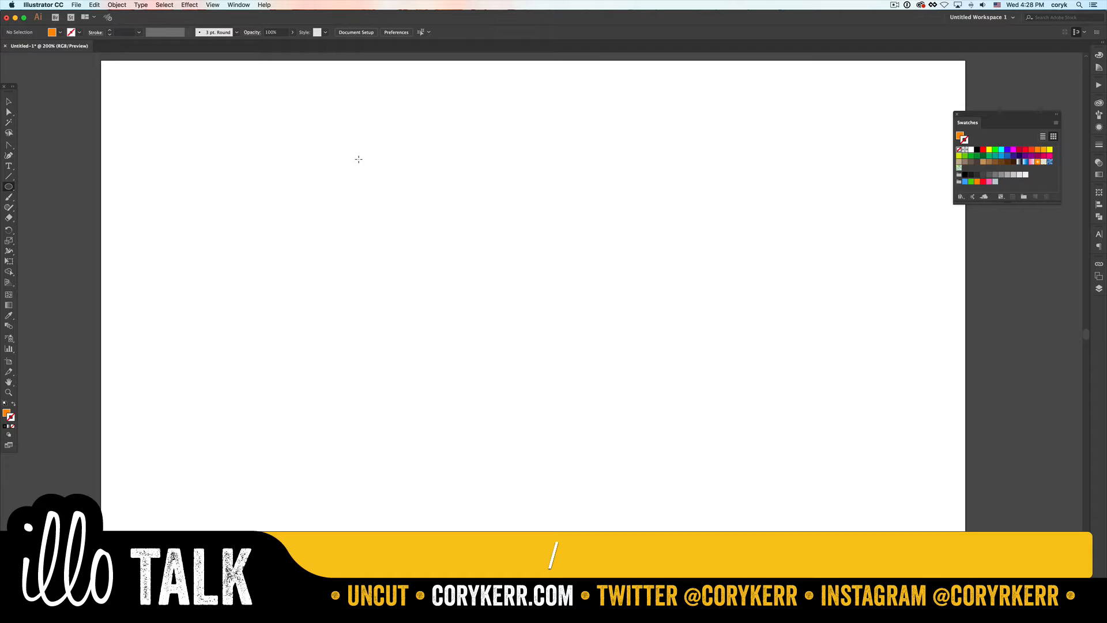
{"action": "left_click_drag", "start_coordinate": [290, 173], "coordinate": [443, 437]}
{"action": "key", "text": "BackSpace"}
{"action": "left_click_drag", "start_coordinate": [233, 160], "coordinate": [424, 483]}
{"action": "key", "text": "BackSpace"}
- Draw an orange rectangle about 172 by 338 px and bow its bottom edge downward into a shallow curve
{"action": "key", "text": "m"}
{"action": "left_click_drag", "start_coordinate": [236, 148], "coordinate": [386, 440]}
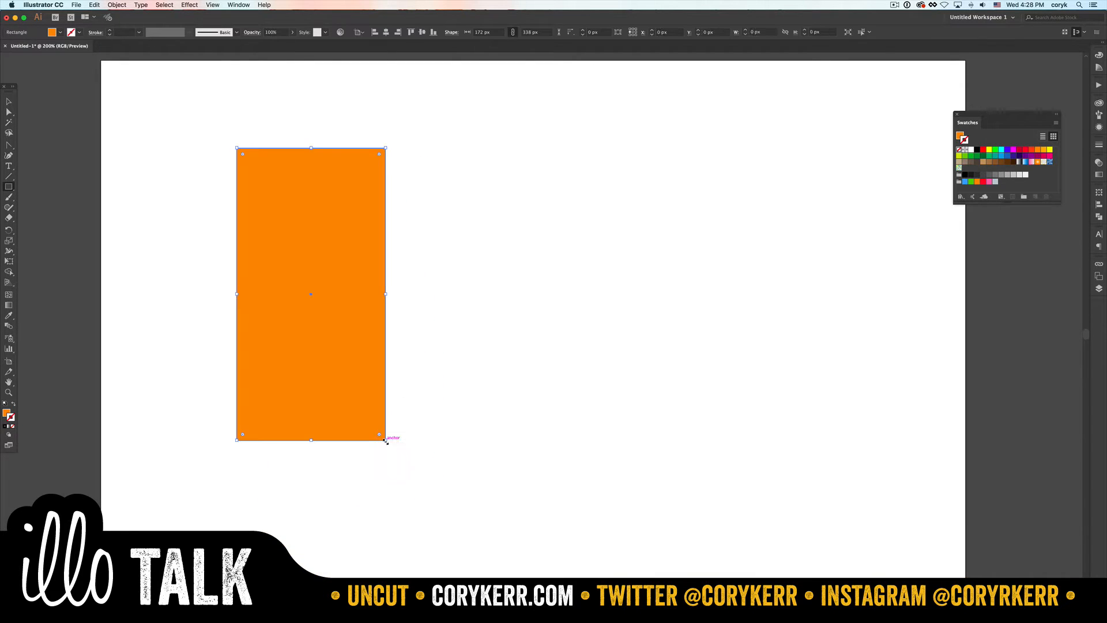
{"action": "key", "text": "shift+c"}
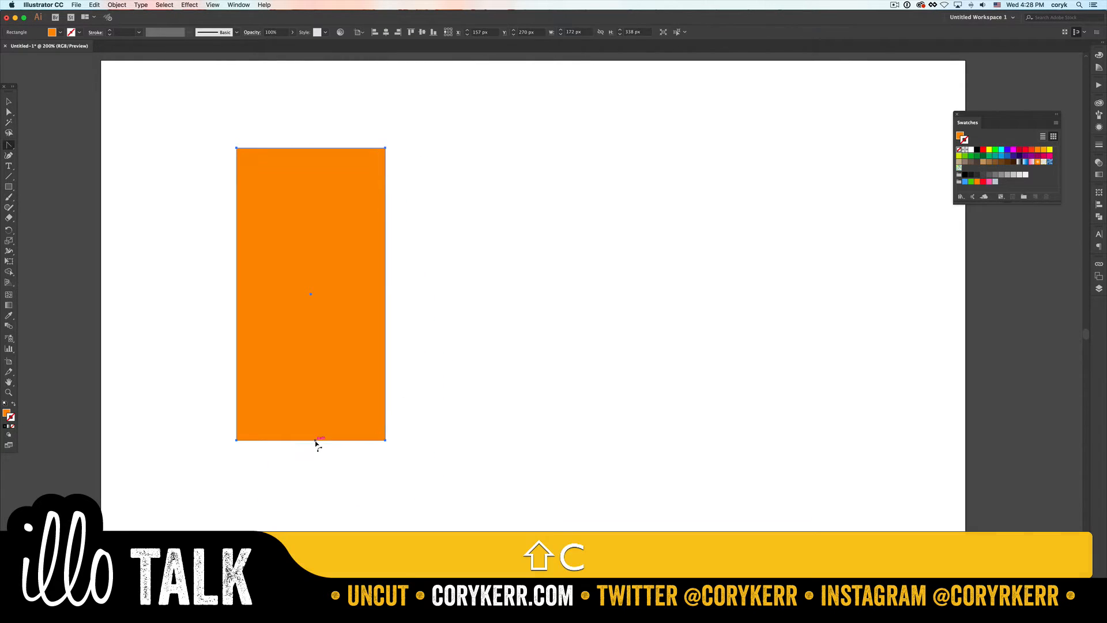
{"action": "left_click_drag", "start_coordinate": [313, 441], "coordinate": [312, 458]}
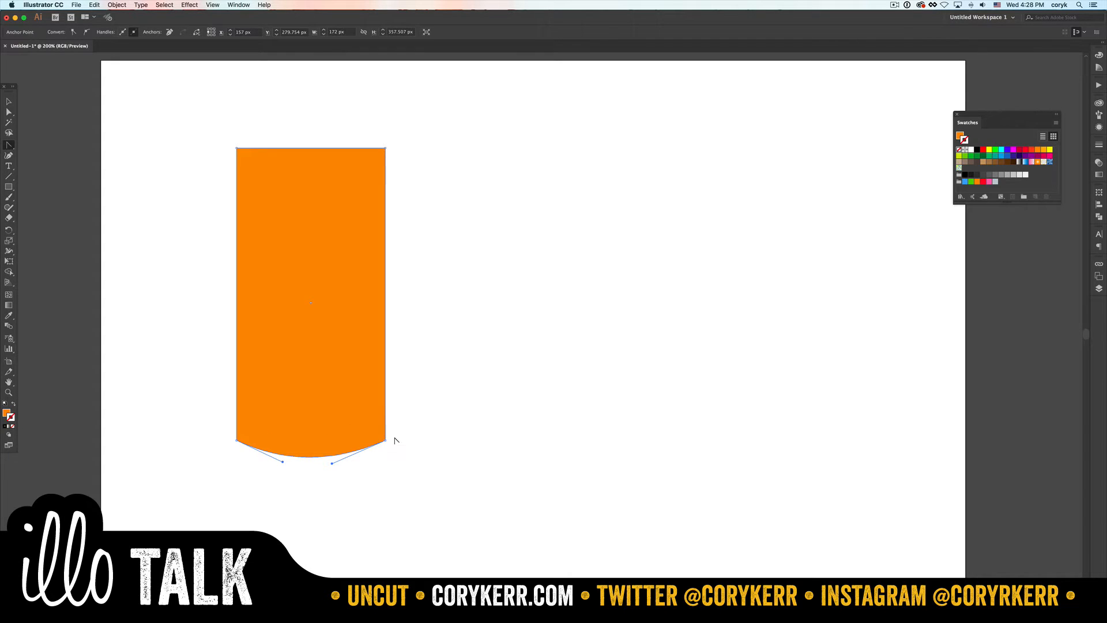
- Draw a second rectangle about 154 by 340 px beside the first and bend its bottom edge into a half ellipse with vertical handles
{"action": "key", "text": "m"}
{"action": "left_click_drag", "start_coordinate": [439, 148], "coordinate": [573, 441]}
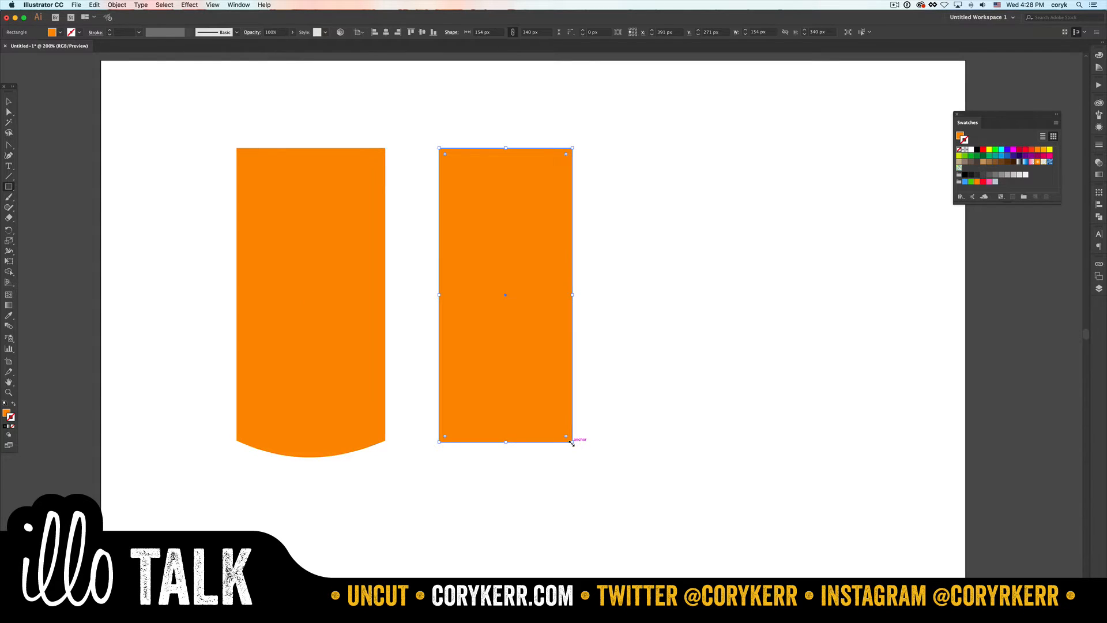
{"action": "key", "text": "shift+c"}
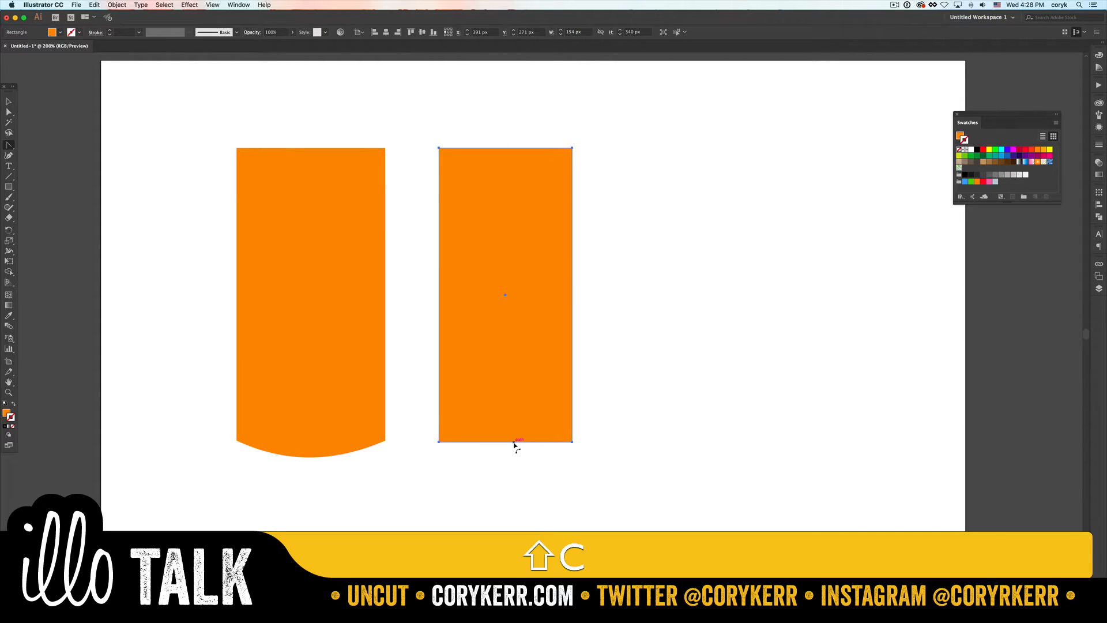
{"action": "left_click_drag", "start_coordinate": [513, 443], "coordinate": [512, 474]}
{"action": "key", "text": "shift"}
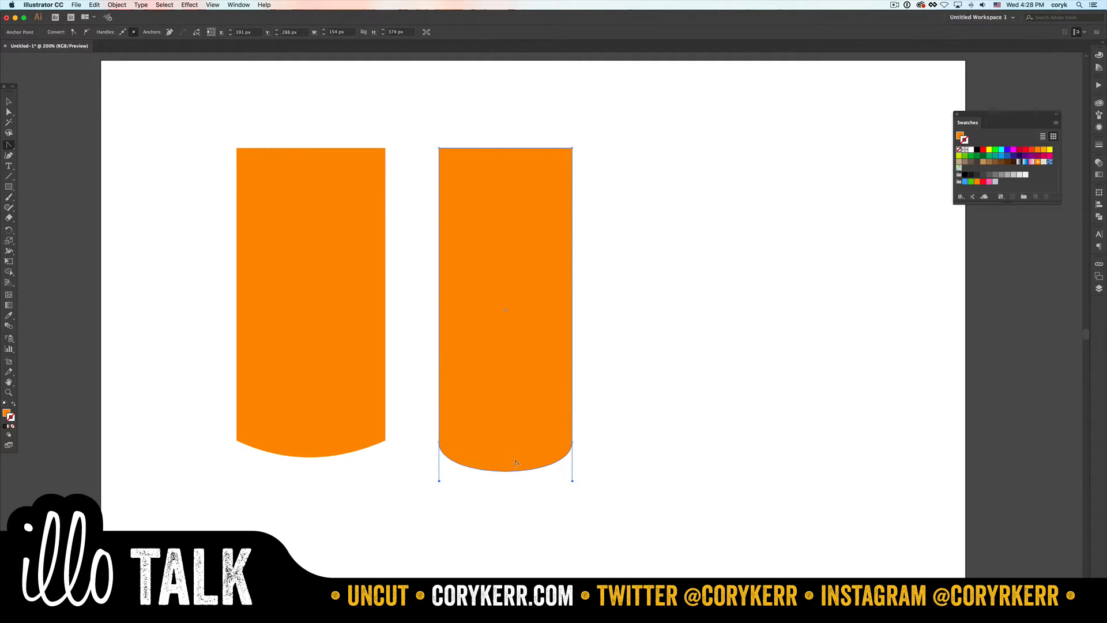
{"action": "key", "text": "v"}
{"action": "left_click", "coordinate": [660, 434]}
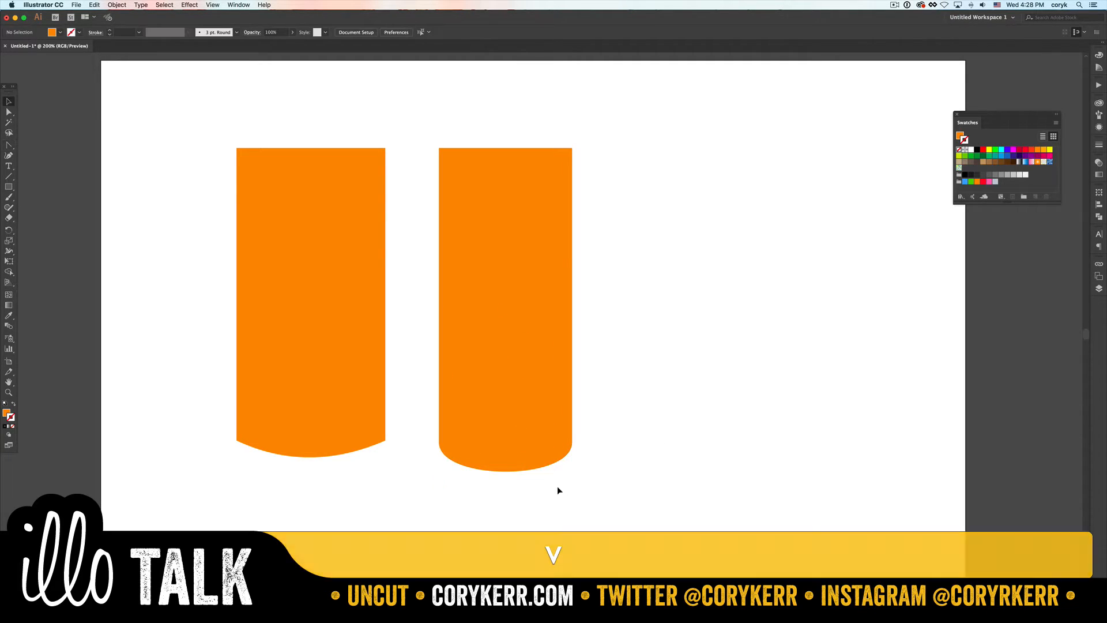
- Duplicate only the second shape's curved bottom segment and flip the copy vertically
{"action": "key", "text": "a"}
{"action": "left_click", "coordinate": [510, 471]}
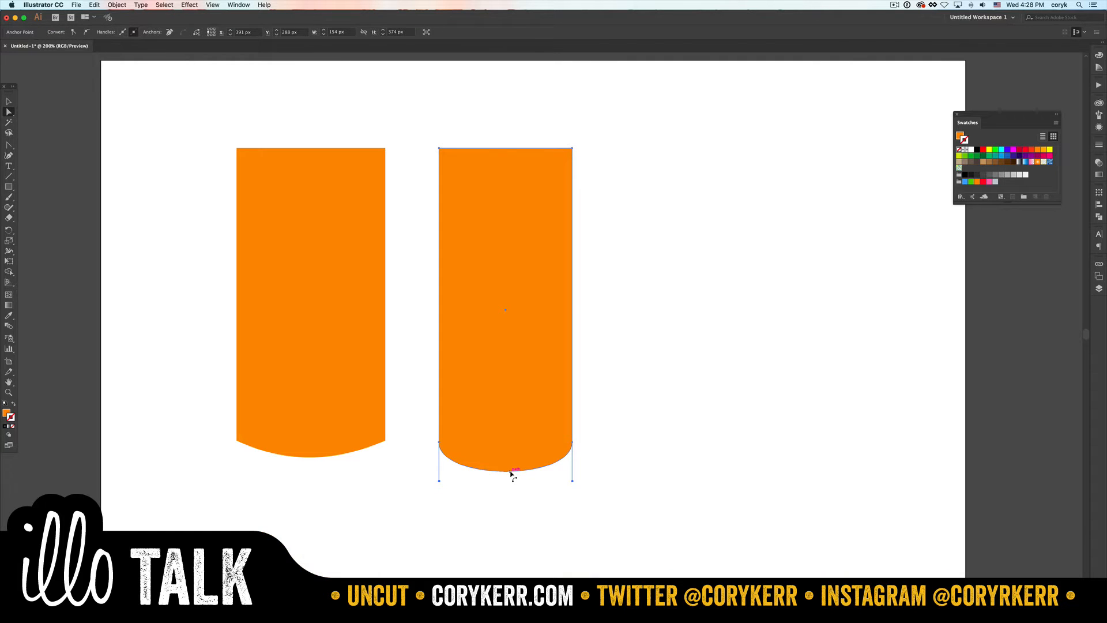
{"action": "key", "text": "super+c"}
{"action": "key", "text": "super+v"}
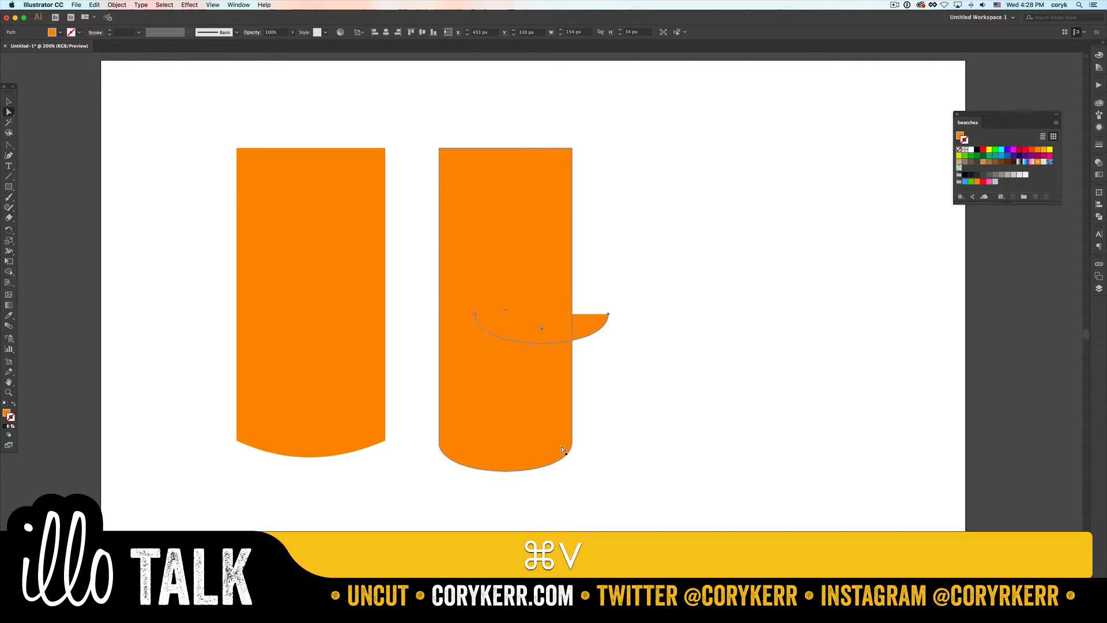
{"action": "key", "text": "v"}
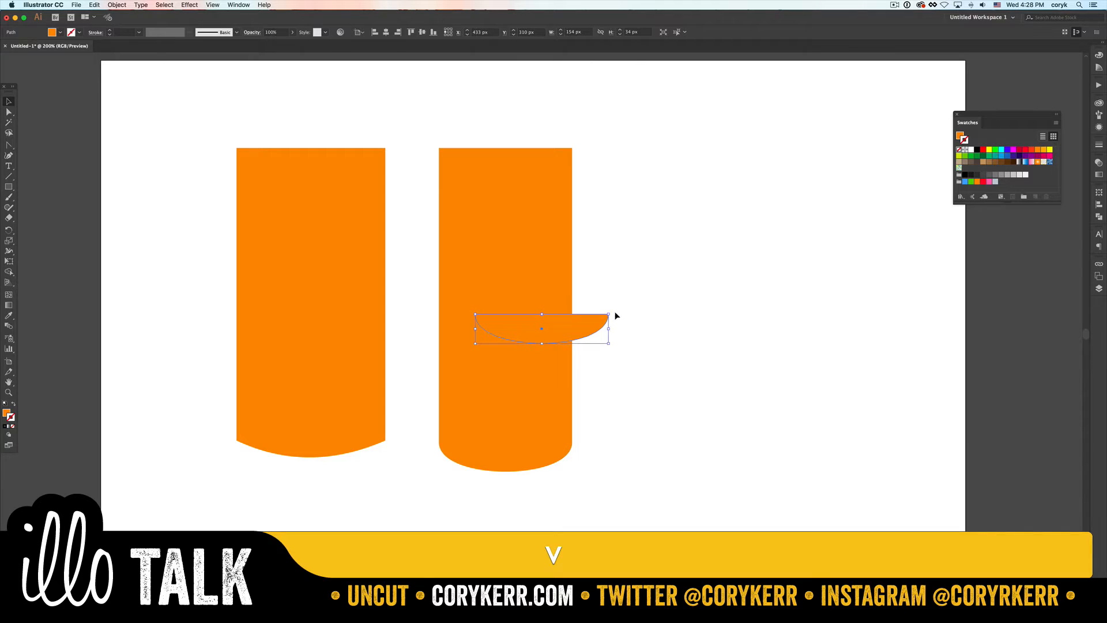
{"action": "left_click_drag", "start_coordinate": [612, 312], "coordinate": [484, 324]}
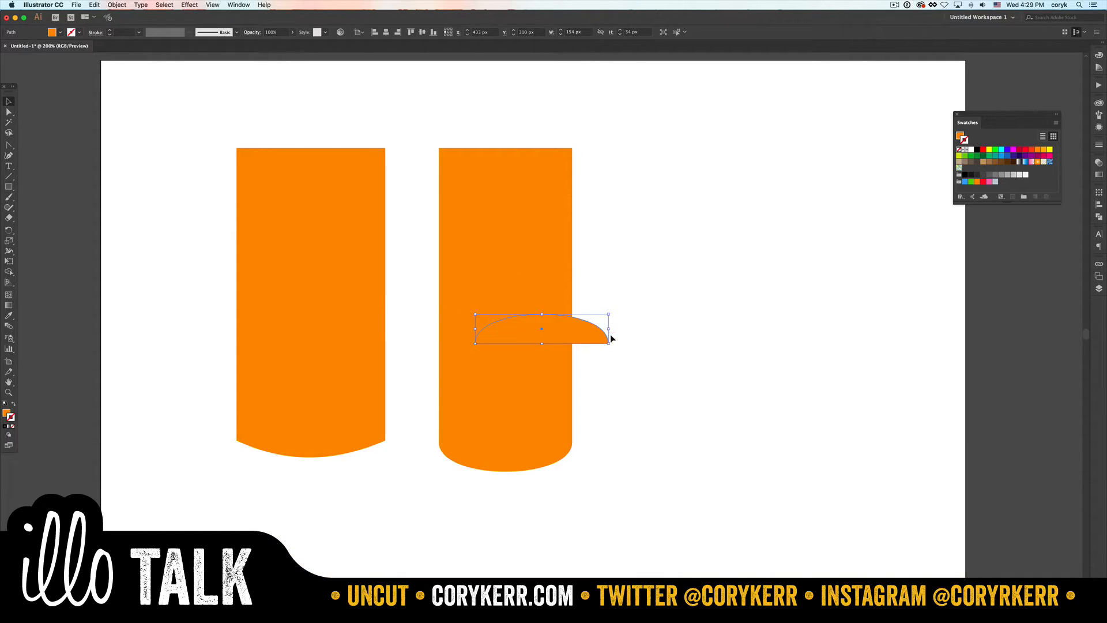
- Give the flipped curve a red stroke and place its ends on the second shape's lower corners to complete an ellipse
{"action": "left_click", "coordinate": [984, 150]}
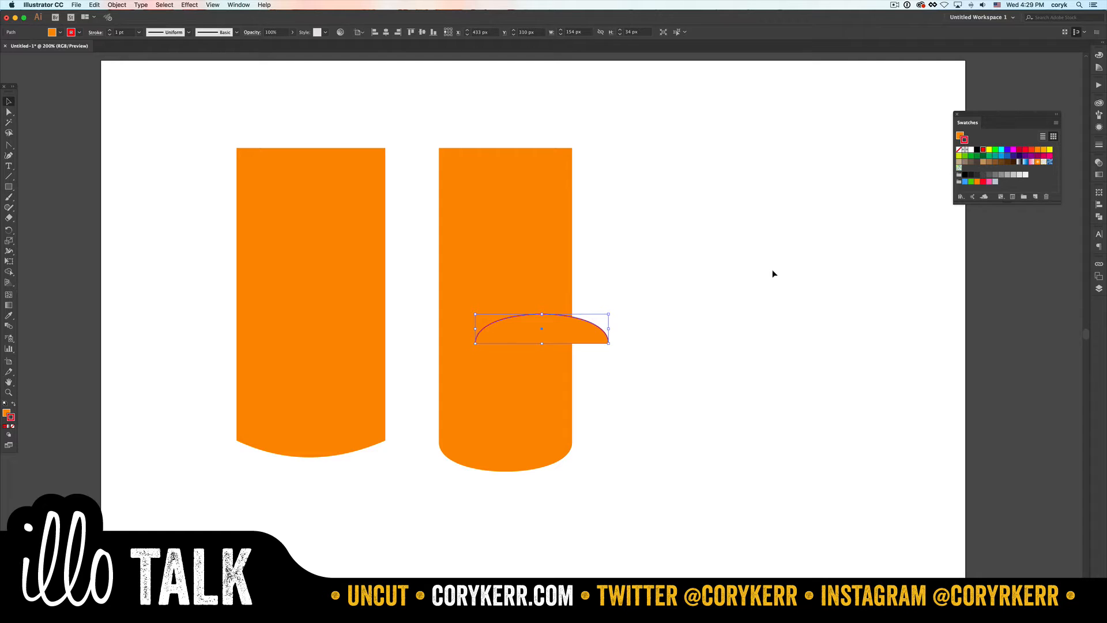
{"action": "mouse_move", "coordinate": [579, 332]}
{"action": "left_mouse_down"}
{"action": "mouse_move", "coordinate": [534, 405]}
{"action": "mouse_move", "coordinate": [541, 429]}
{"action": "left_mouse_up"}
{"action": "left_click", "coordinate": [639, 423]}
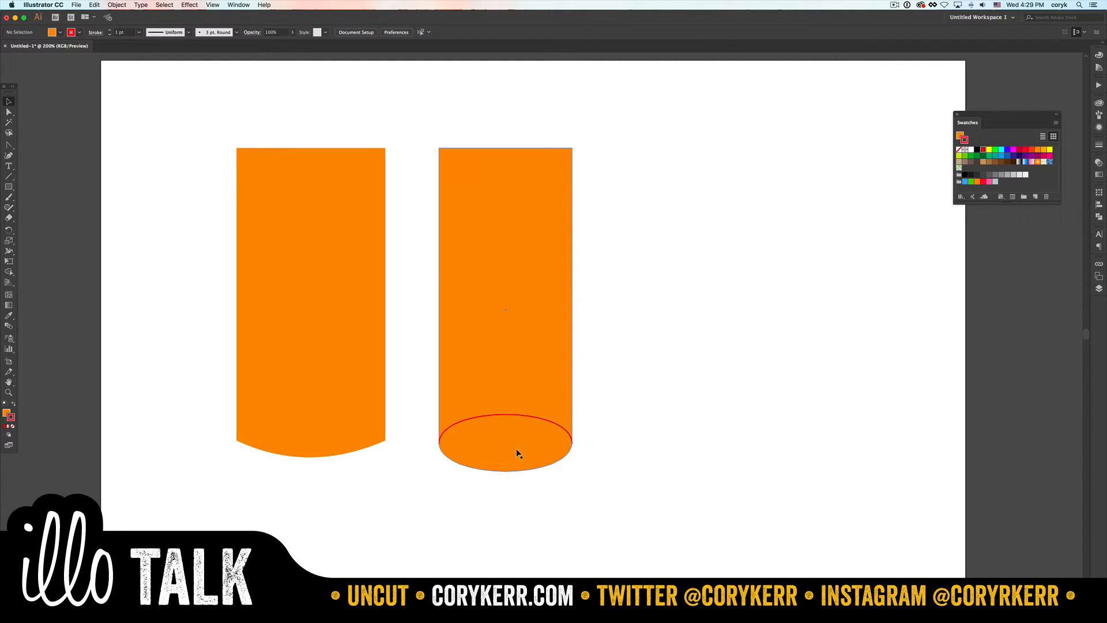
{"action": "left_click", "coordinate": [317, 460]}
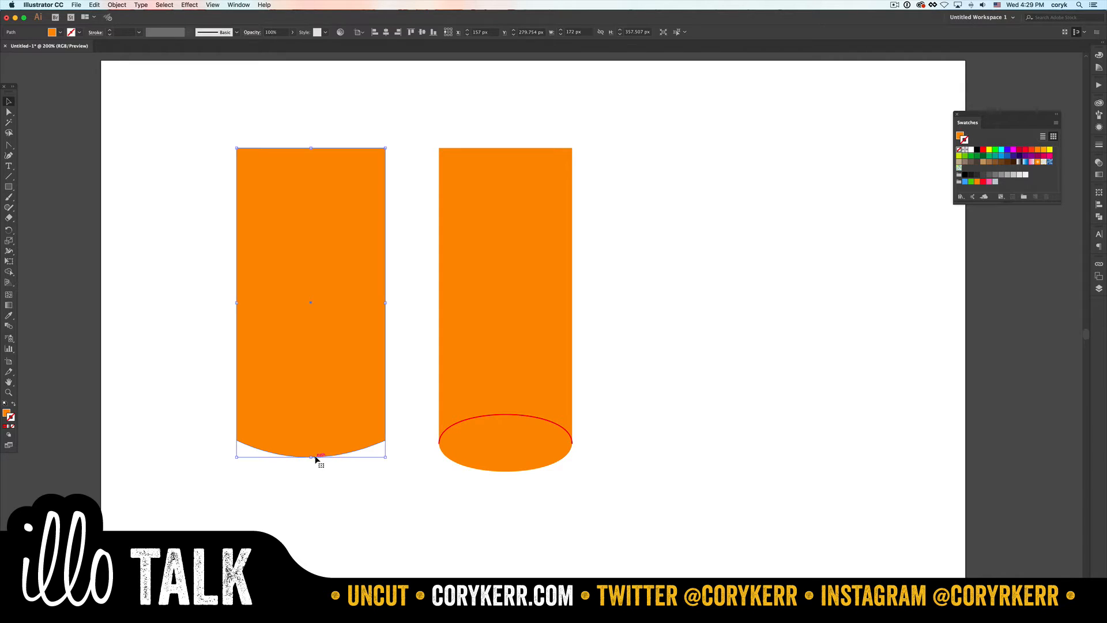
{"action": "key", "text": "a"}
{"action": "key", "text": "super+c"}
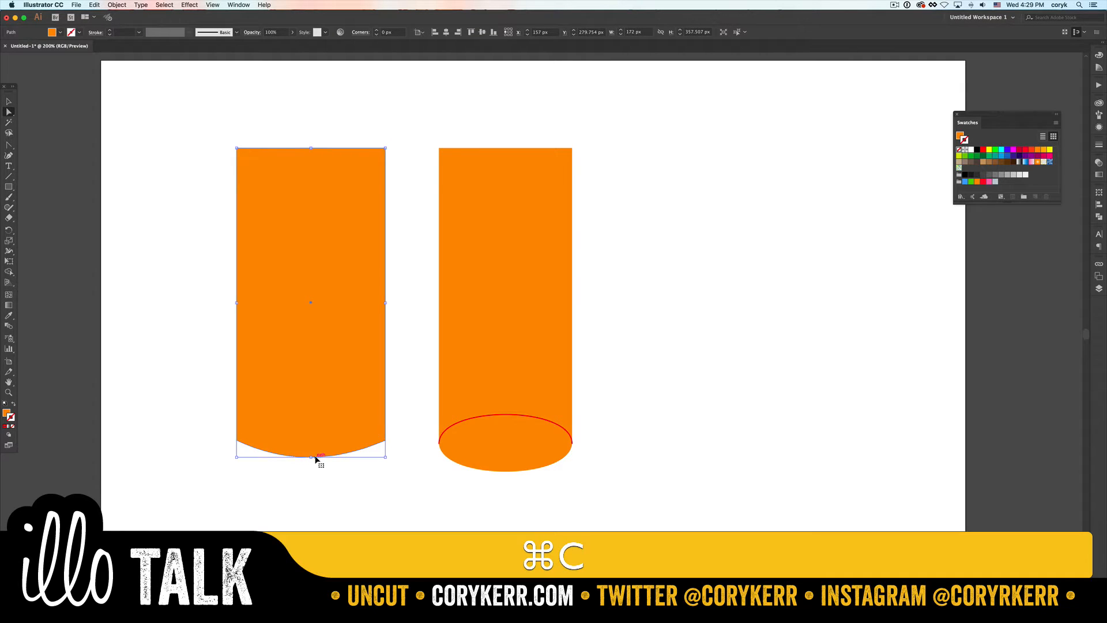
{"action": "key", "text": "super+v"}
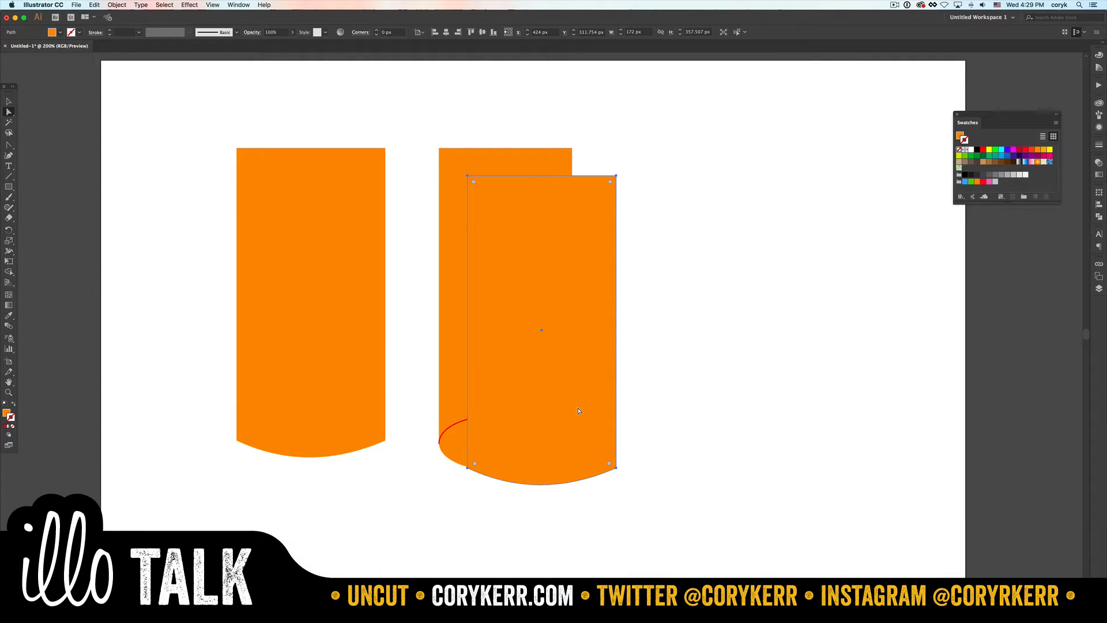
{"action": "left_click_drag", "start_coordinate": [579, 410], "coordinate": [728, 416]}
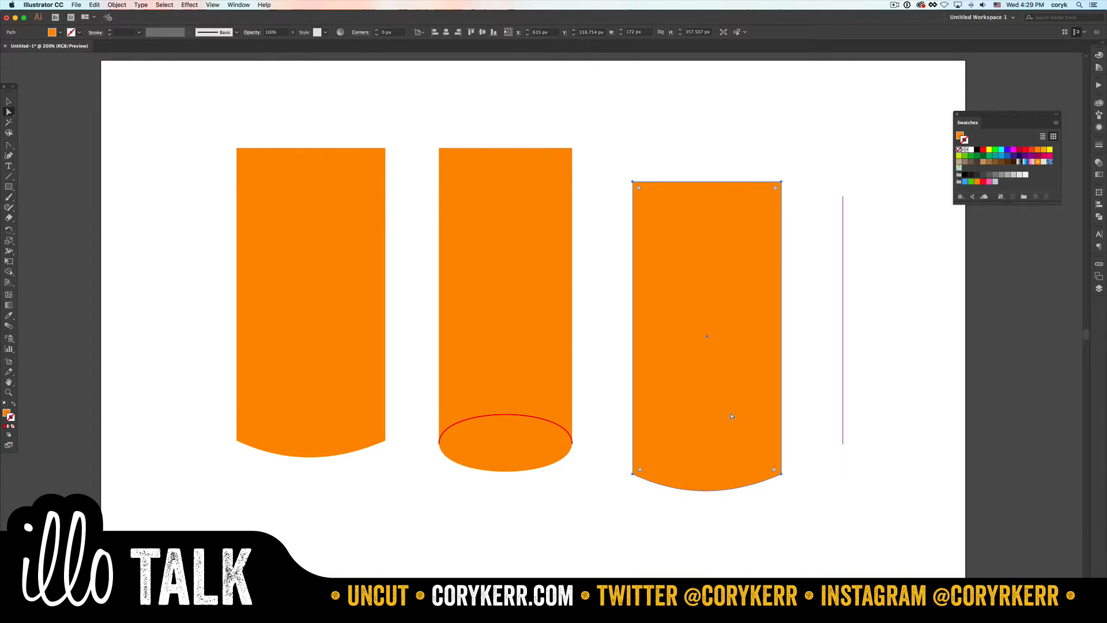
{"action": "key", "text": "Delete"}
- Duplicate only the first shape's curved bottom segment and apply the red-stroked curve's appearance to the copy with the Eyedropper
{"action": "key", "text": "a"}
{"action": "left_click", "coordinate": [321, 457]}
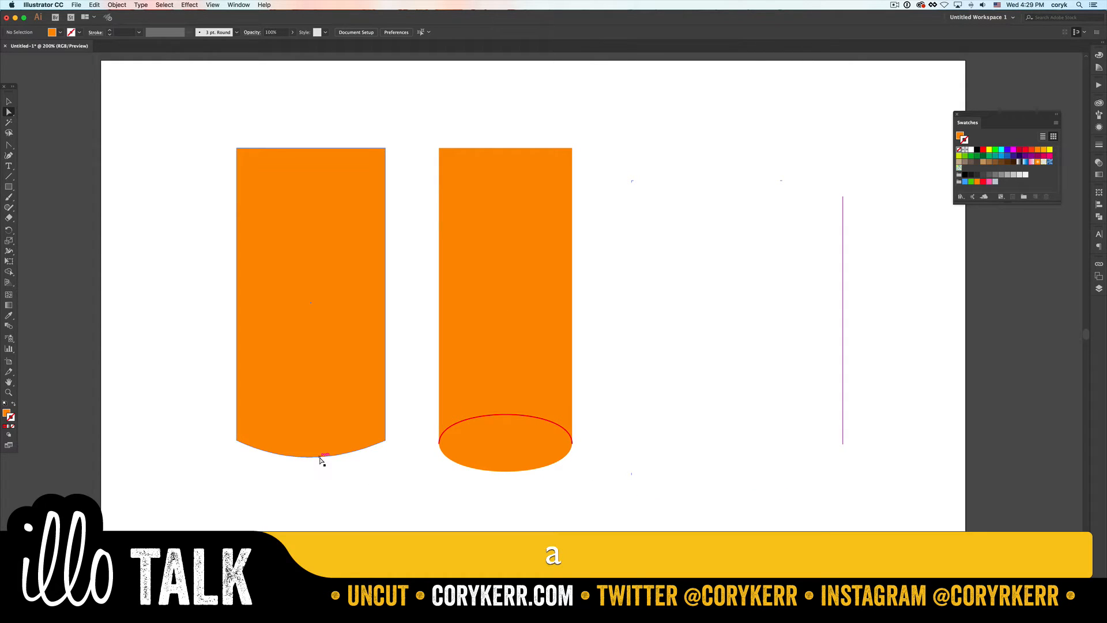
{"action": "key", "text": "super+c"}
{"action": "key", "text": "super+v"}
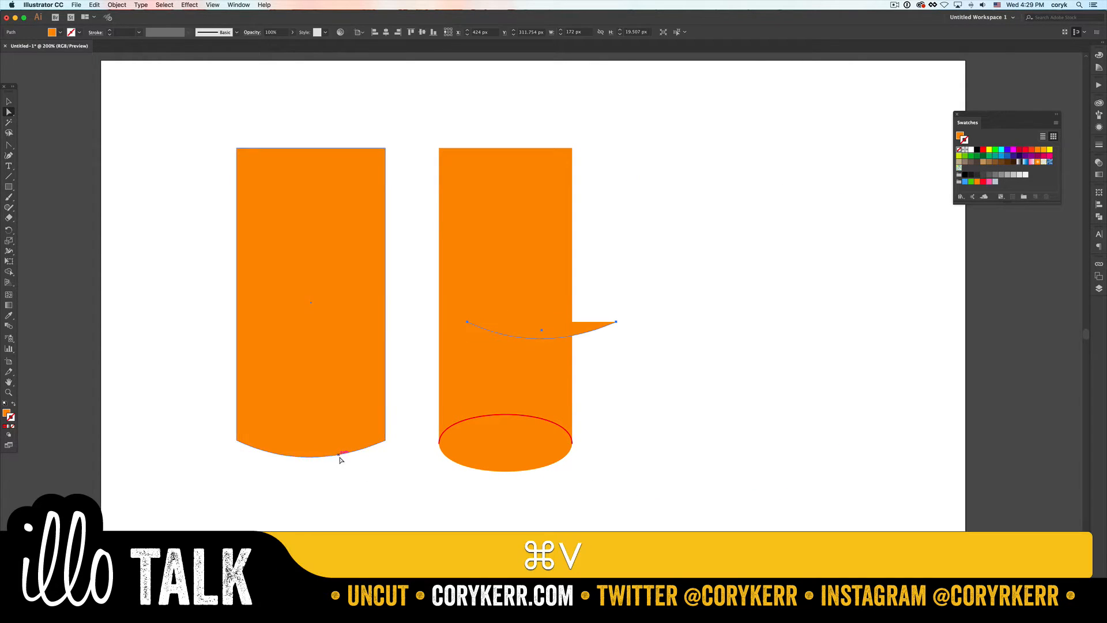
{"action": "key", "text": "i"}
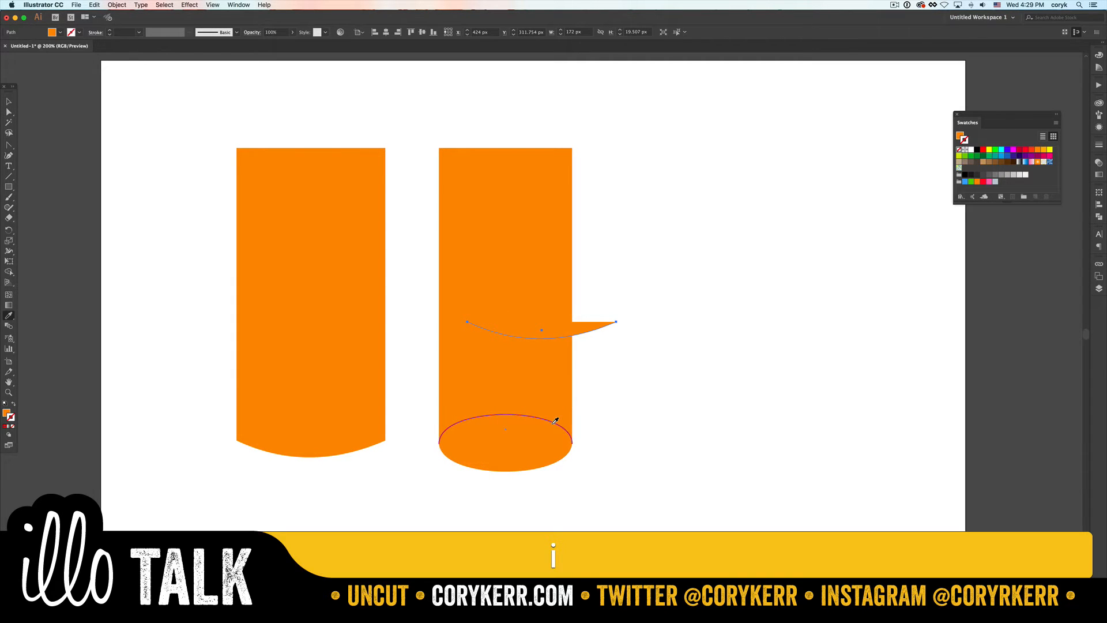
{"action": "left_click", "coordinate": [556, 420]}
- Flip the copied shallow curve vertically and align its ends with the first shape's lower corners
{"action": "key", "text": "v"}
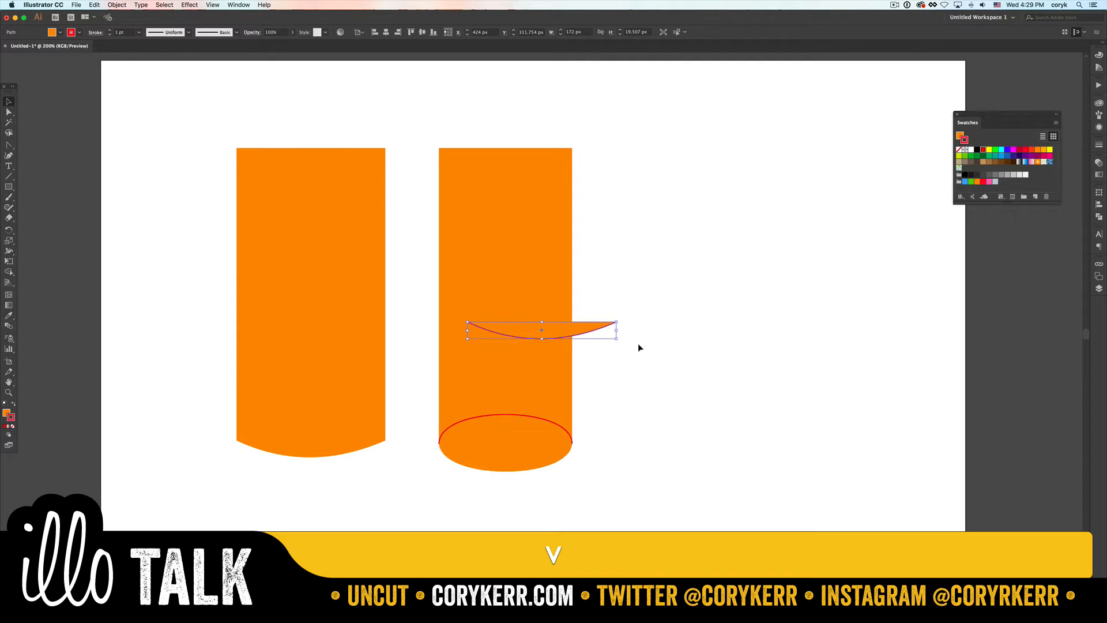
{"action": "left_click_drag", "start_coordinate": [636, 344], "coordinate": [423, 272]}
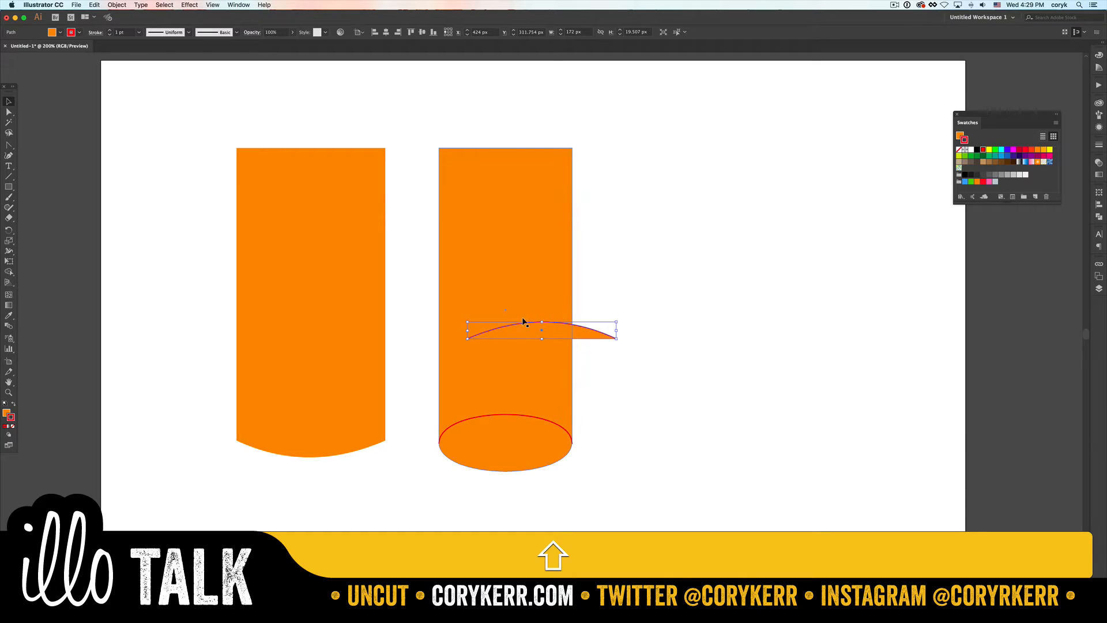
{"action": "left_click_drag", "start_coordinate": [524, 323], "coordinate": [291, 425]}
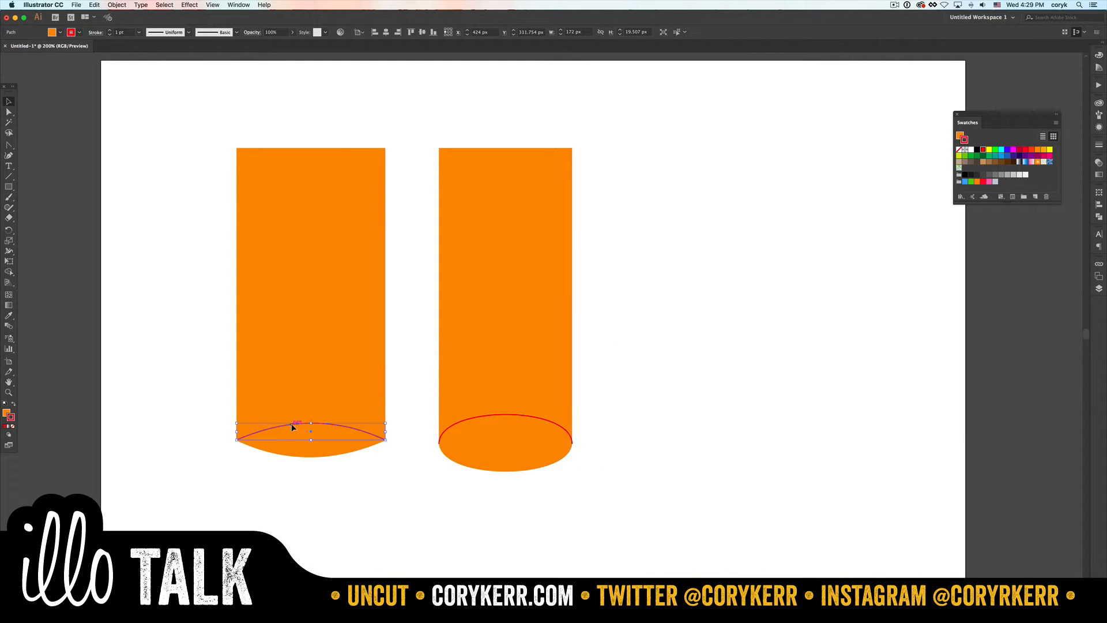
{"action": "left_click", "coordinate": [379, 484]}
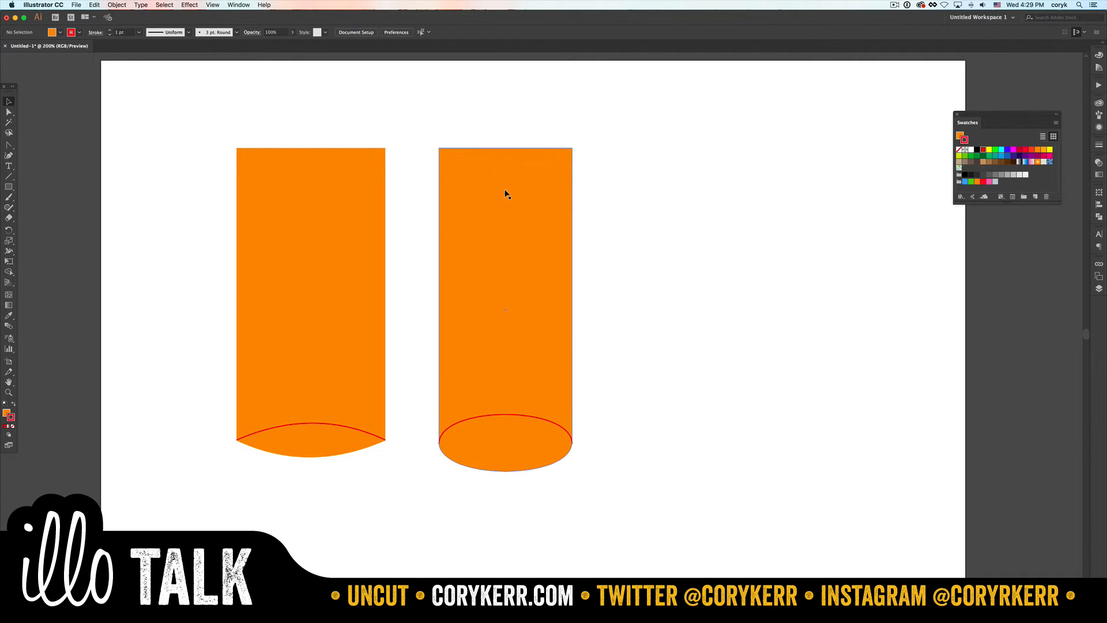
- Try placing an enlarged copy of the second shape's bottom curve across its top edge, and delete that copy
{"action": "key", "text": "a"}
{"action": "left_click", "coordinate": [510, 474]}
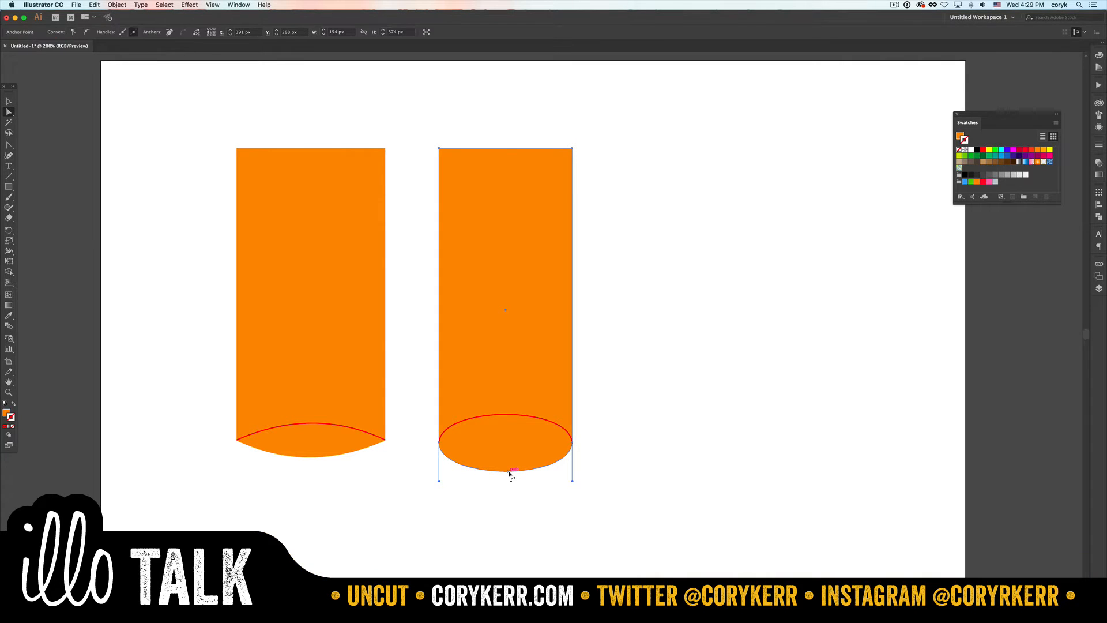
{"action": "key", "text": "super+c"}
{"action": "key", "text": "super+v"}
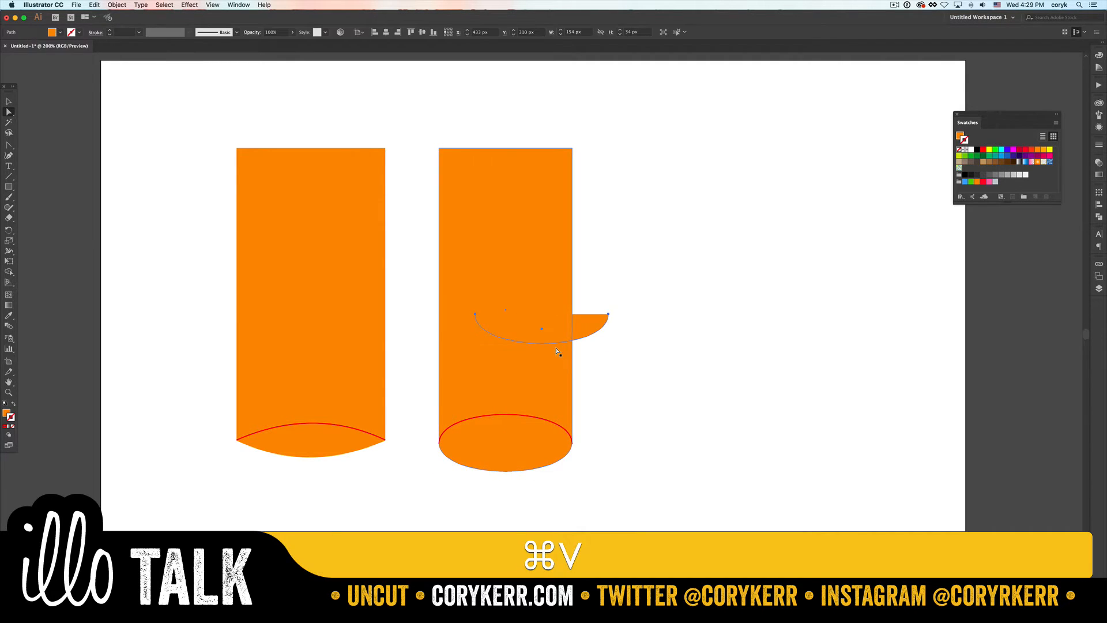
{"action": "key", "text": "v"}
{"action": "left_click_drag", "start_coordinate": [554, 337], "coordinate": [583, 176]}
{"action": "left_click", "coordinate": [646, 250]}
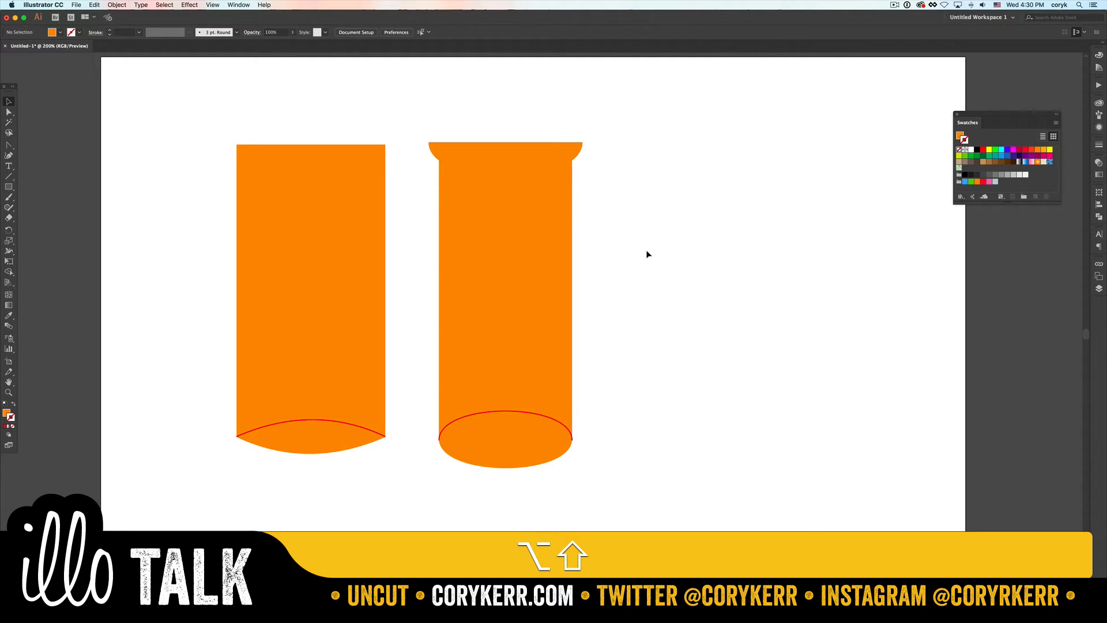
{"action": "left_click", "coordinate": [541, 145]}
{"action": "key", "text": "BackSpace"}
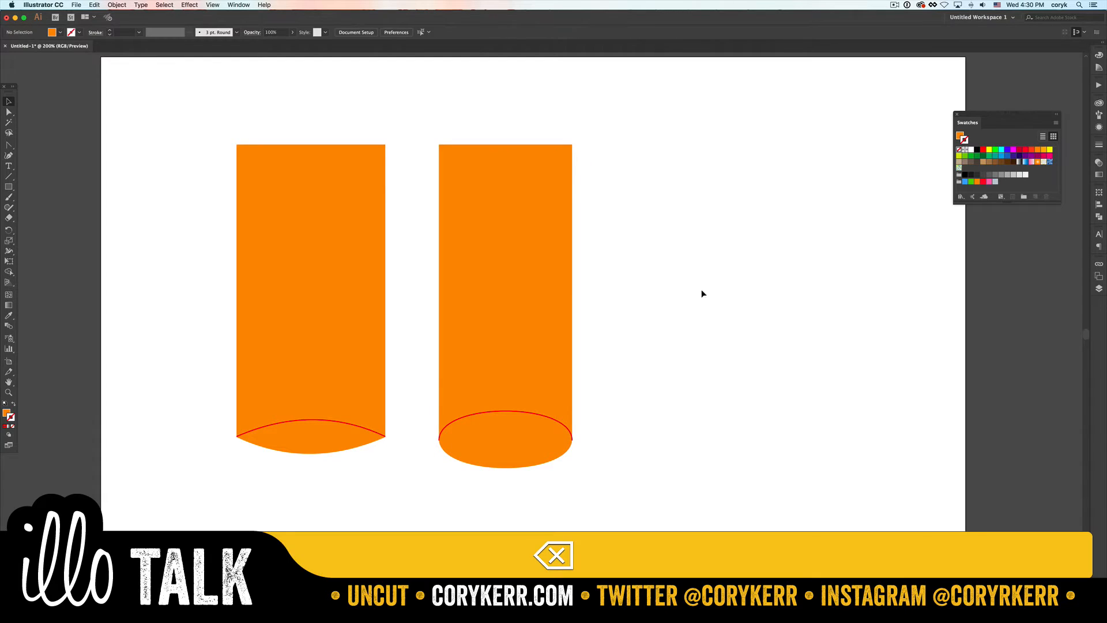
- Draw a third orange rectangle about 136 by 150 px in the empty area beside the two tall shapes
{"action": "left_click_drag", "start_coordinate": [699, 289], "coordinate": [626, 307]}
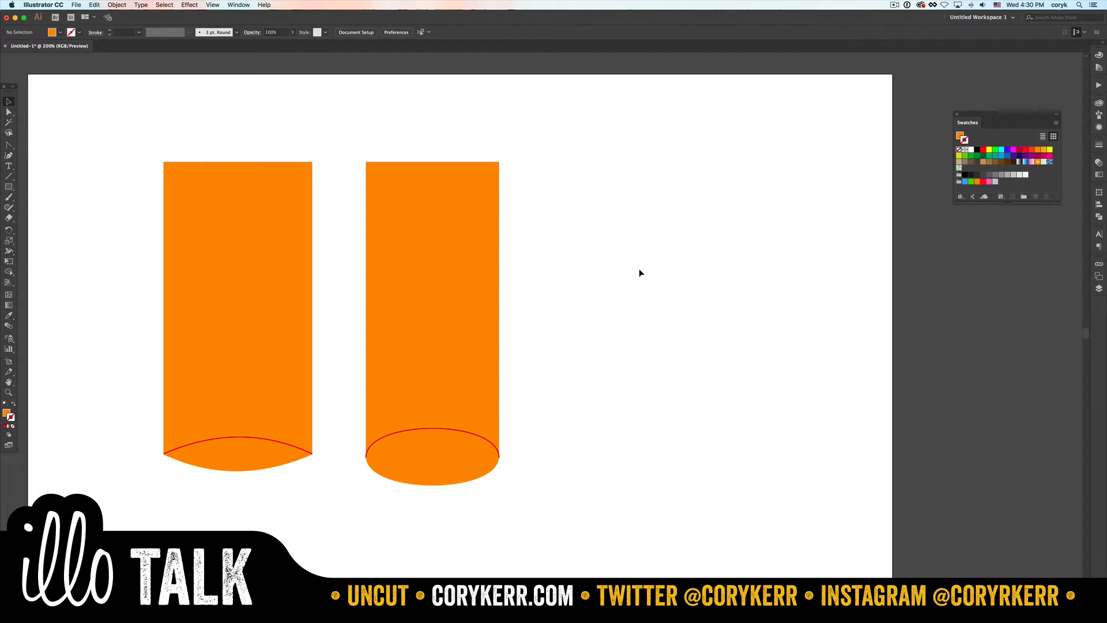
{"action": "key", "text": "super+Tab"}
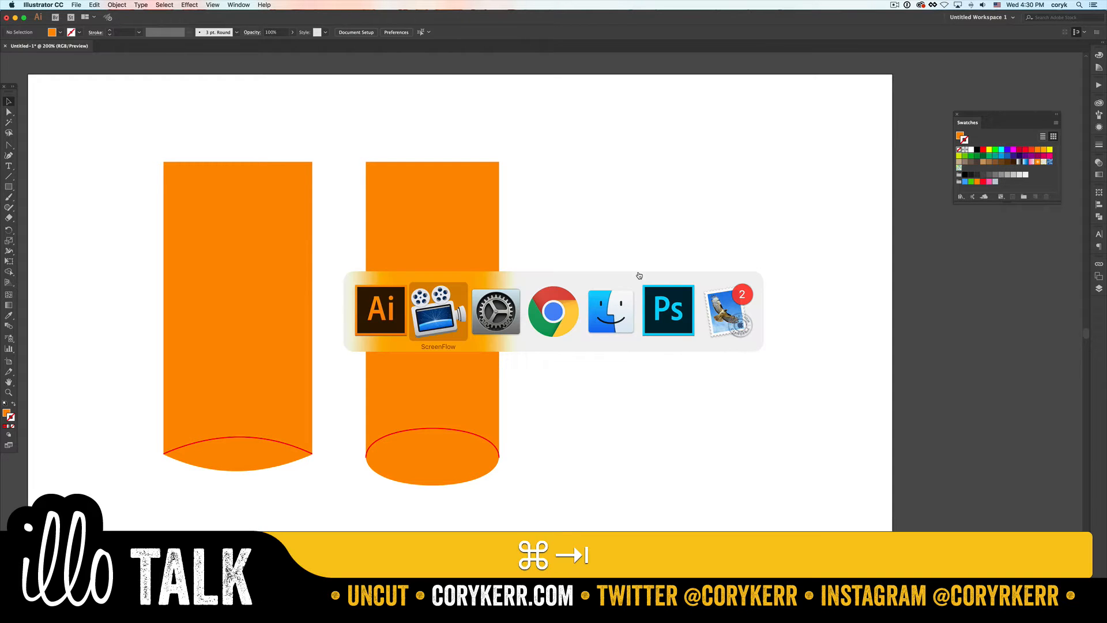
{"action": "key", "text": "super+Tab"}
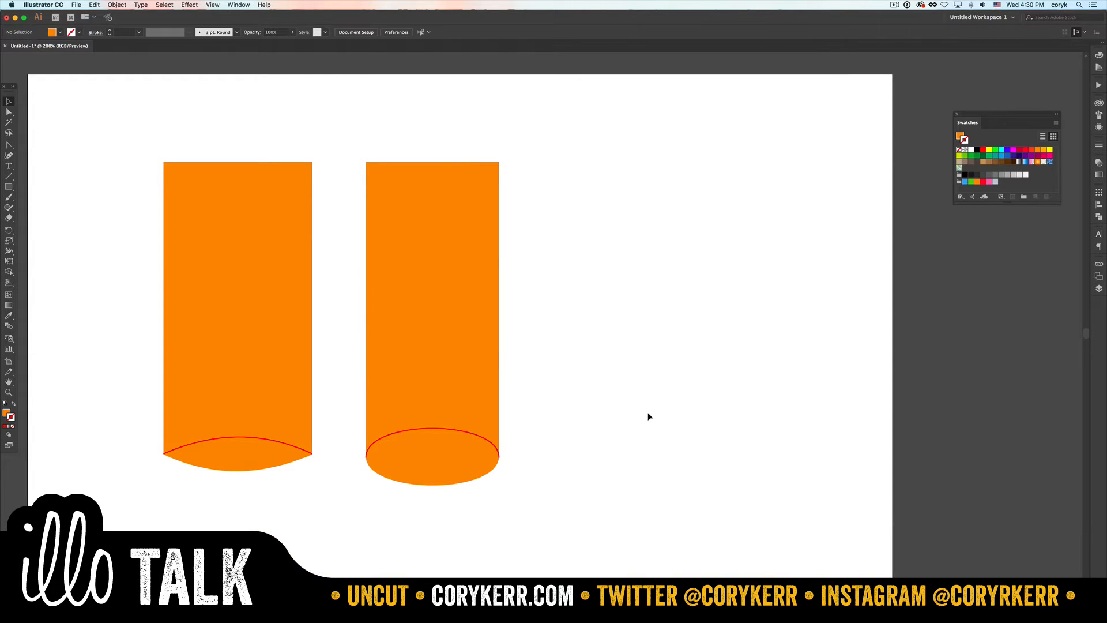
{"action": "key", "text": "m"}
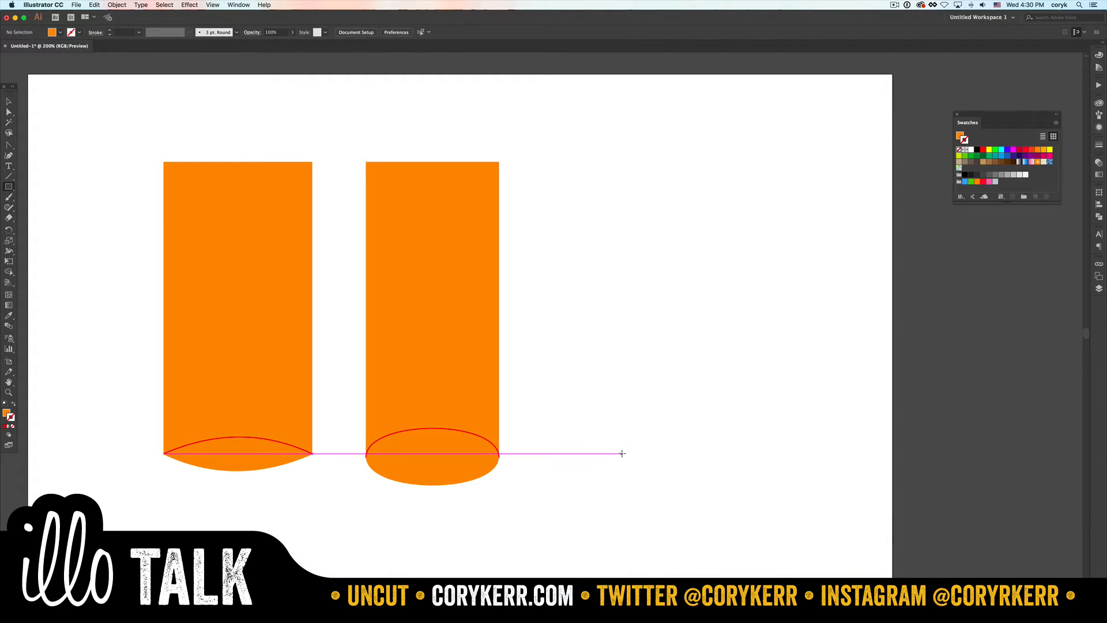
{"action": "left_click_drag", "start_coordinate": [622, 342], "coordinate": [739, 471]}
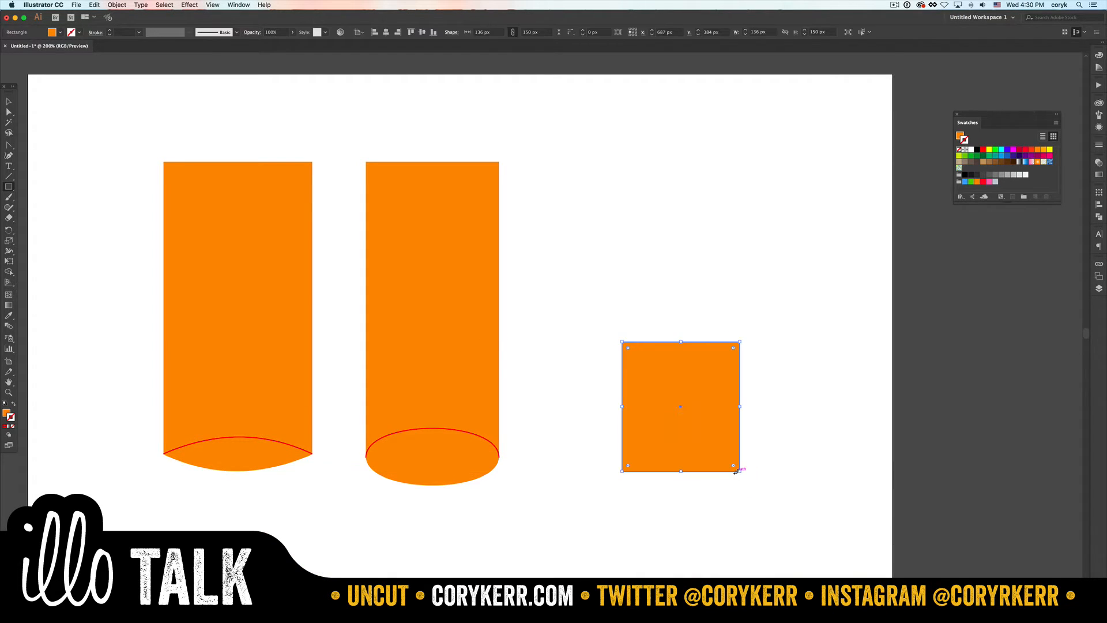
- Choose the Ellipse tool and check the Smart Guides setting for aligning with the small rectangle
{"action": "key", "text": "l"}
{"action": "left_click", "coordinate": [210, 6]}
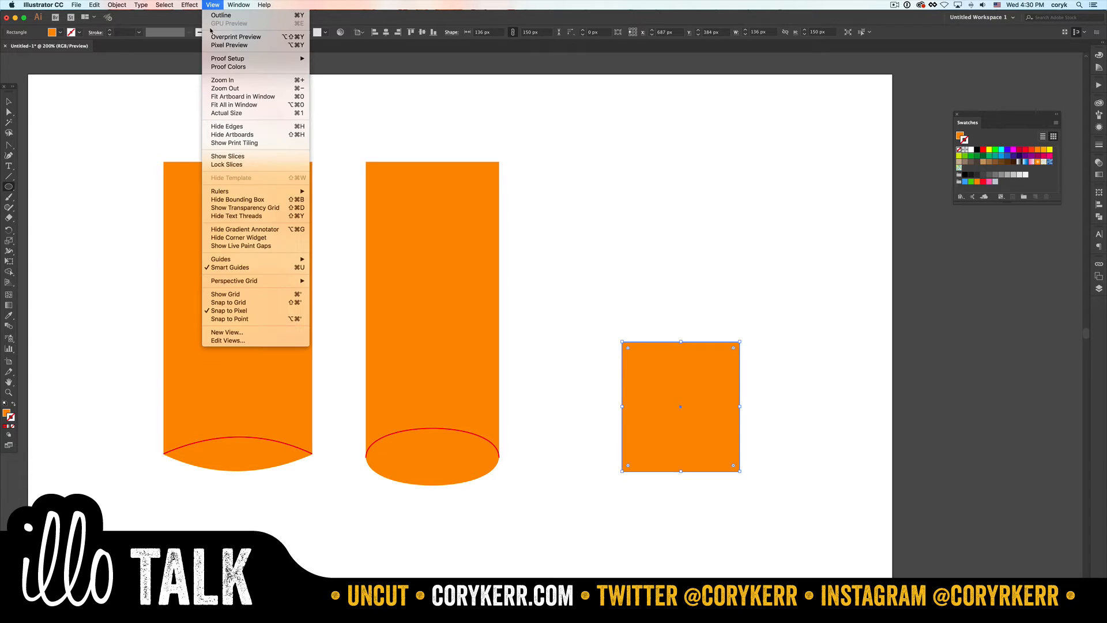
{"action": "left_click", "coordinate": [237, 267]}
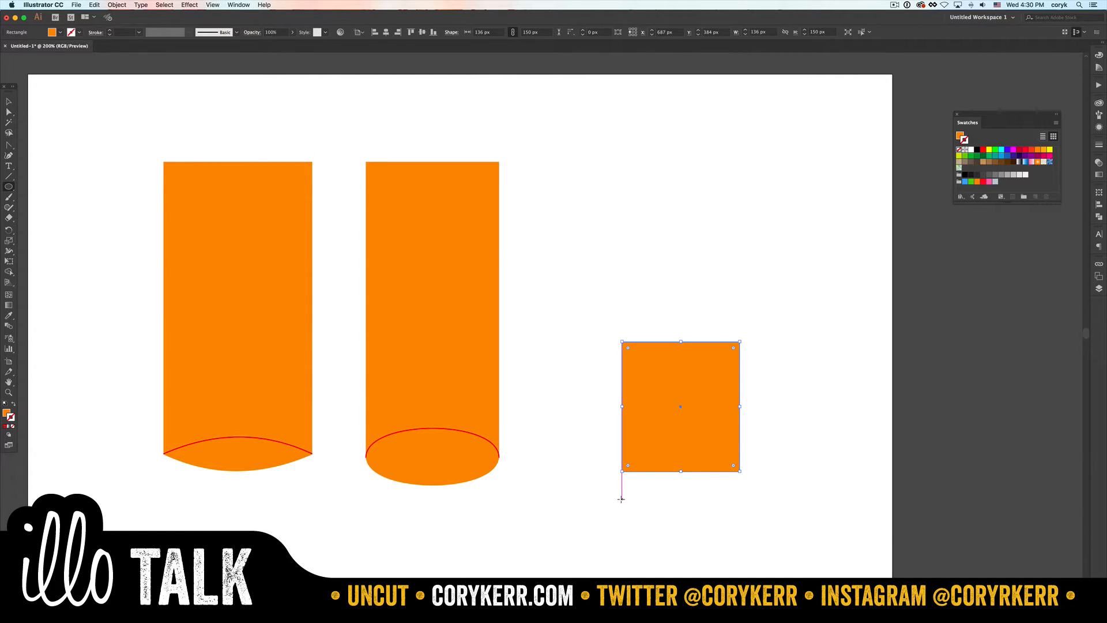
- Draw an ellipse about 136 by 37 px below the small rectangle and give it the rectangle's orange fill
{"action": "left_click_drag", "start_coordinate": [621, 500], "coordinate": [740, 531]}
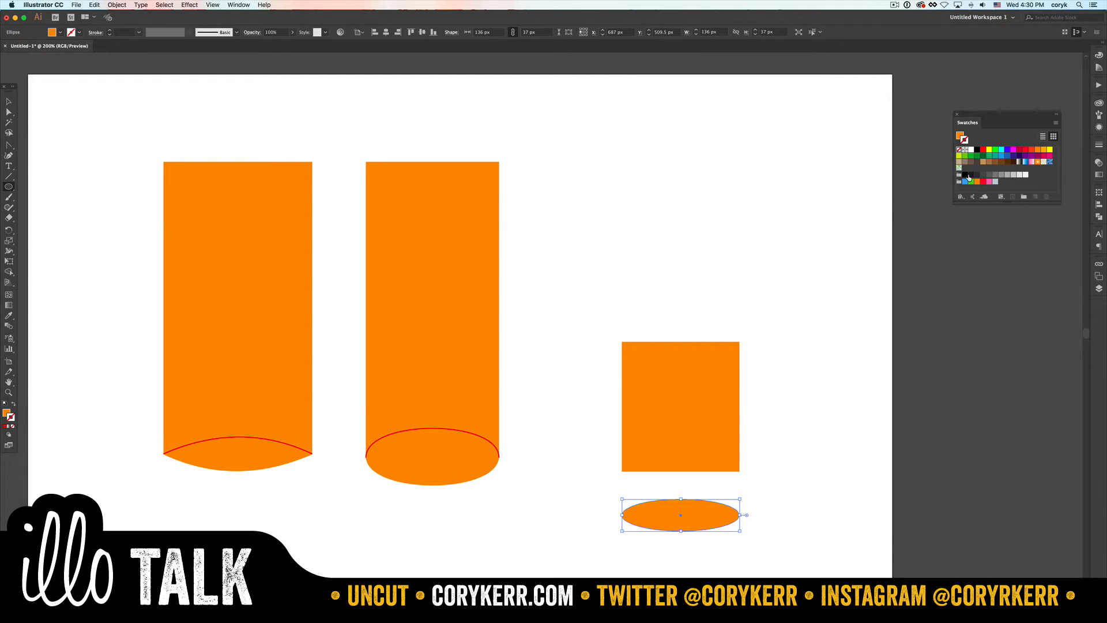
{"action": "left_click", "coordinate": [990, 150]}
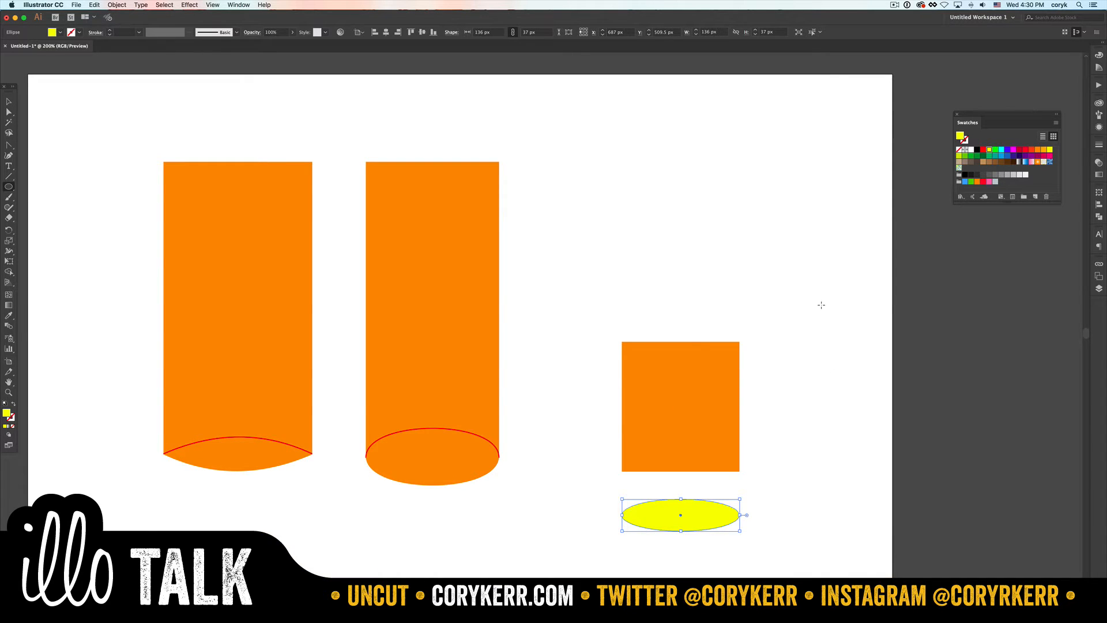
{"action": "key", "text": "i"}
{"action": "left_click", "coordinate": [697, 373]}
- Switch the colour sliders to HSB and darken the ellipse's orange to about 78% brightness
{"action": "left_click", "coordinate": [1099, 55]}
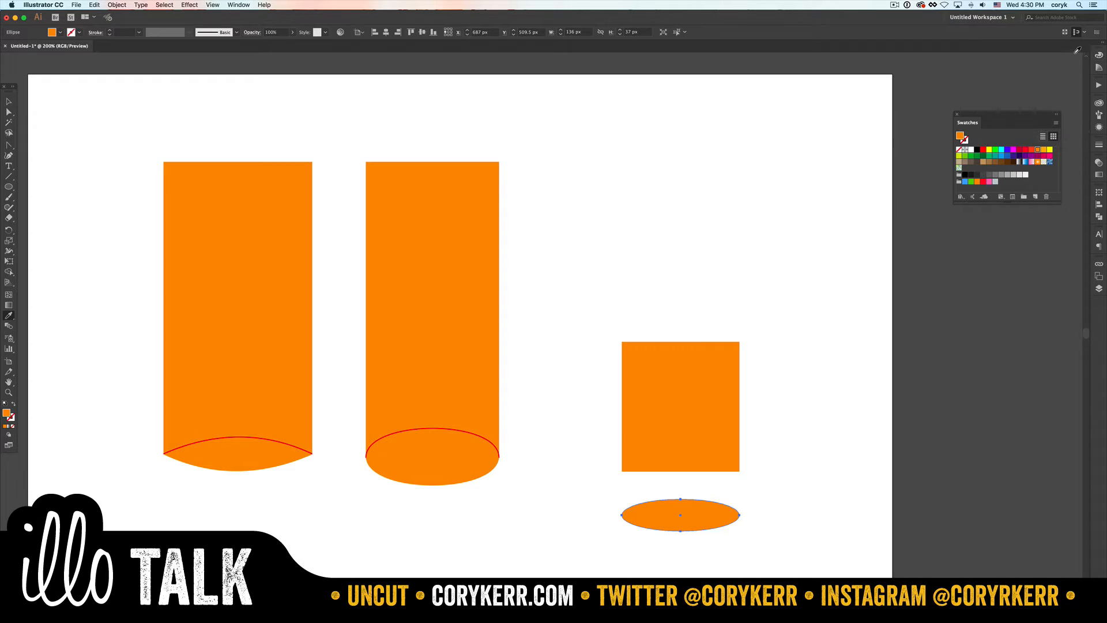
{"action": "left_click", "coordinate": [1085, 52]}
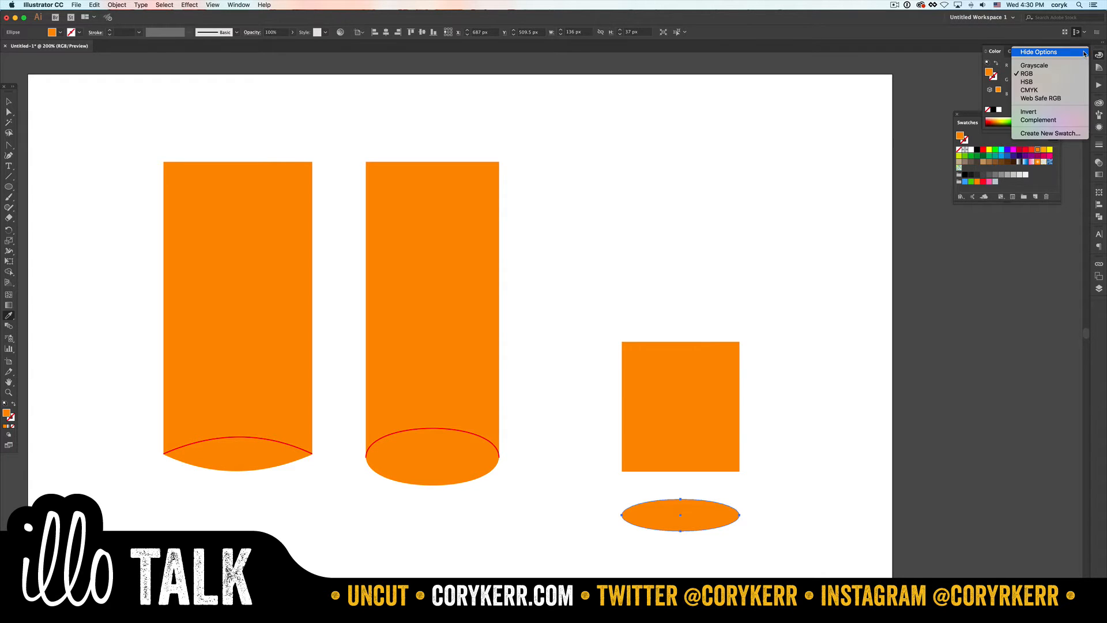
{"action": "left_click", "coordinate": [1038, 82]}
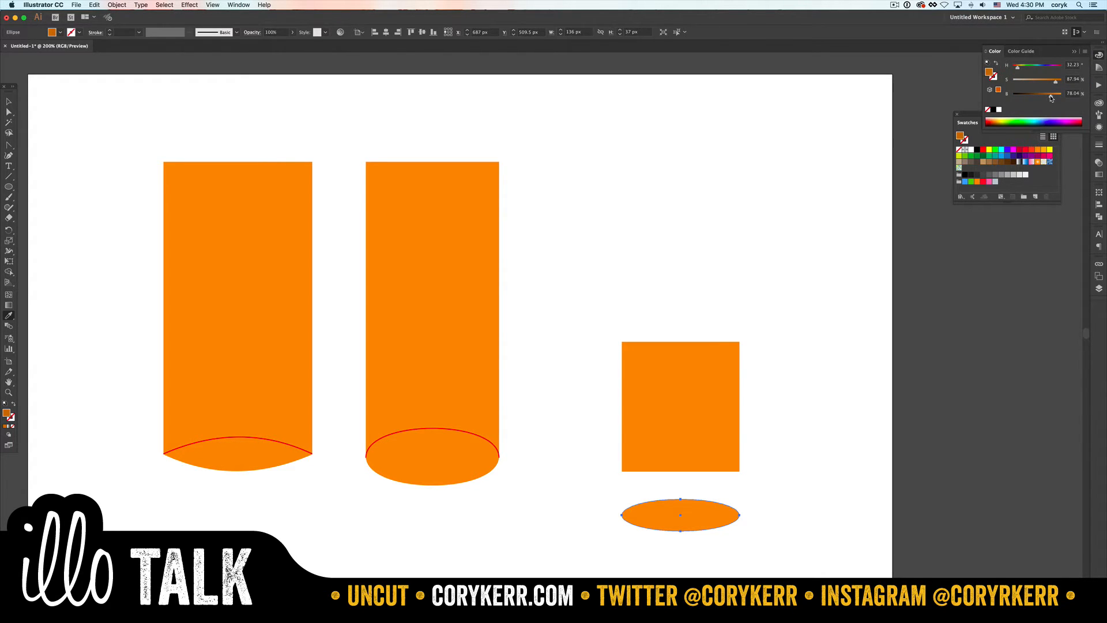
{"action": "left_click", "coordinate": [1050, 97]}
- Centre the dark ellipse on the small rectangle's bottom edge and place a copy on its top edge
{"action": "key", "text": "v"}
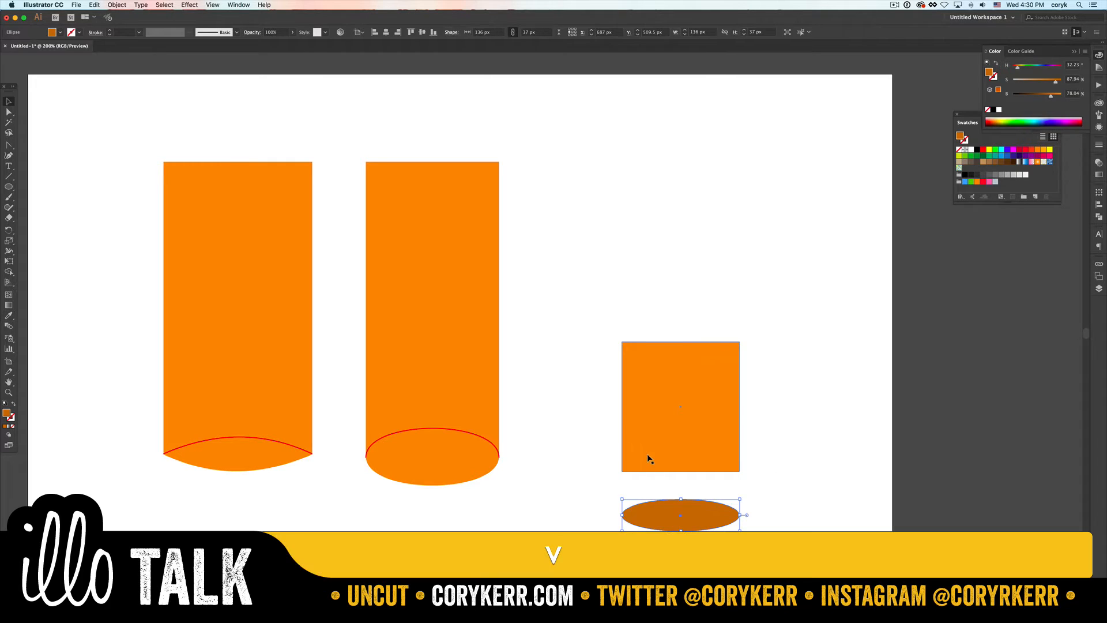
{"action": "left_click", "coordinate": [719, 484]}
{"action": "left_click_drag", "start_coordinate": [709, 502], "coordinate": [707, 335]}
{"action": "left_click", "coordinate": [765, 469]}
- Recolour the top ellipse with the rectangle's orange, and delete that ellipse
{"action": "key", "text": "i"}
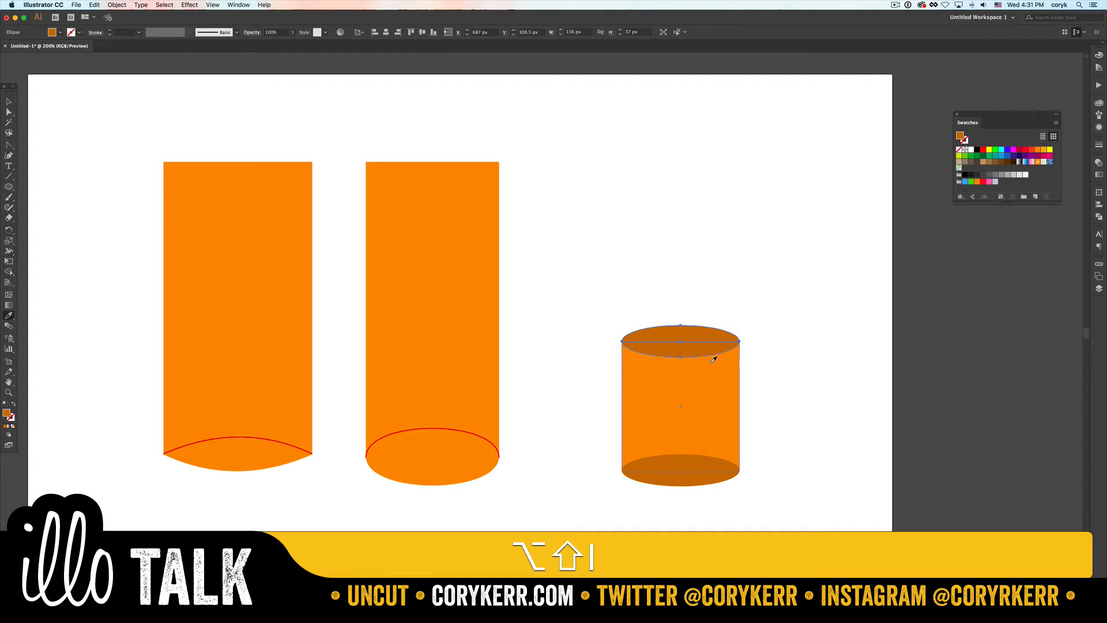
{"action": "left_click", "coordinate": [710, 381]}
{"action": "key", "text": "v"}
{"action": "left_click", "coordinate": [826, 379]}
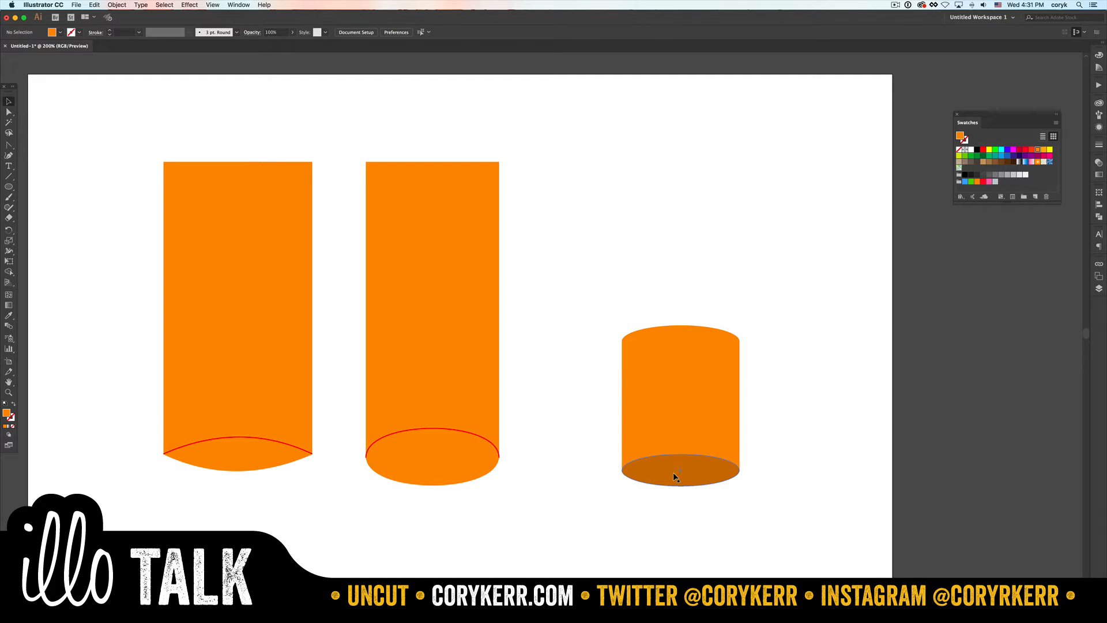
{"action": "left_click", "coordinate": [694, 343]}
{"action": "key", "text": "BackSpace"}
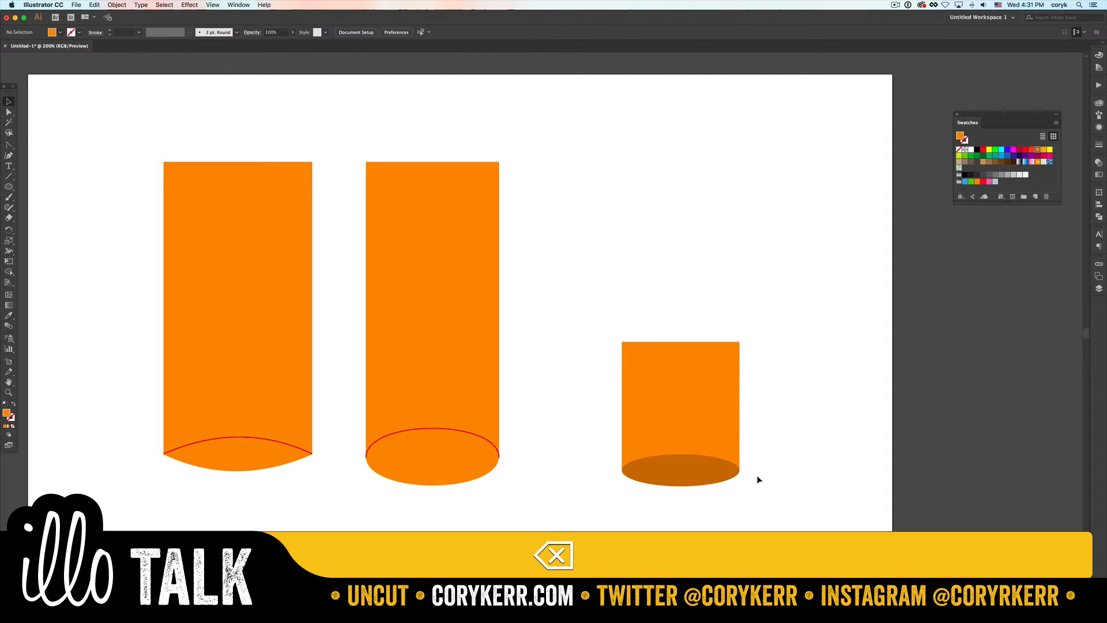
- Duplicate the dark bottom ellipse about 83 px straight down, into the empty area below the shape
{"action": "left_click", "coordinate": [702, 478]}
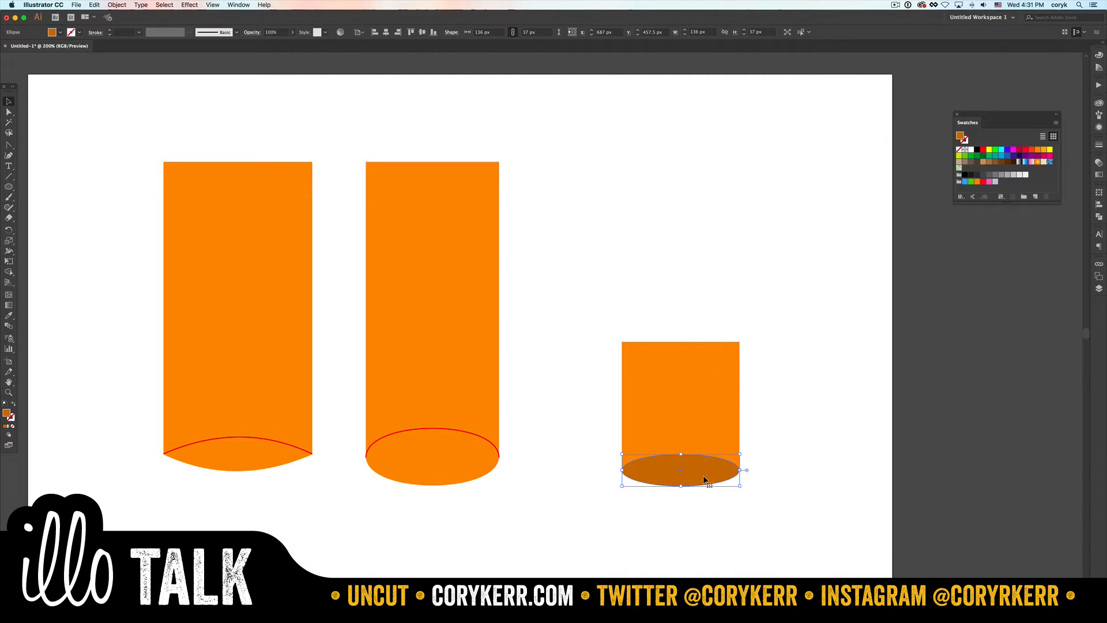
{"action": "key", "text": "i"}
{"action": "key", "text": "v"}
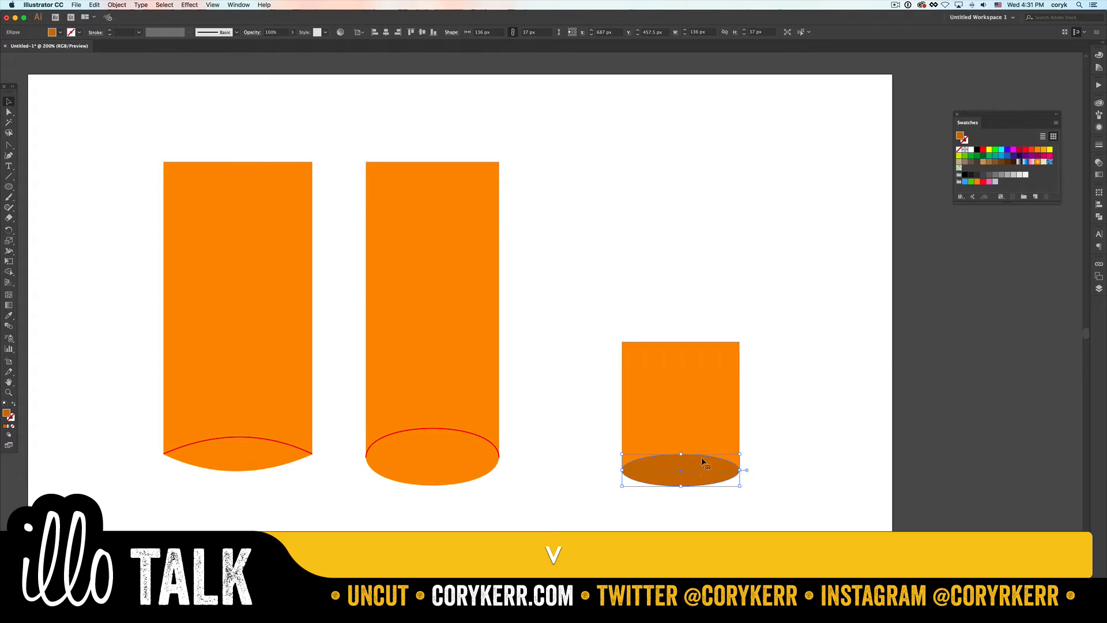
{"action": "left_click_drag", "start_coordinate": [707, 469], "coordinate": [707, 566]}
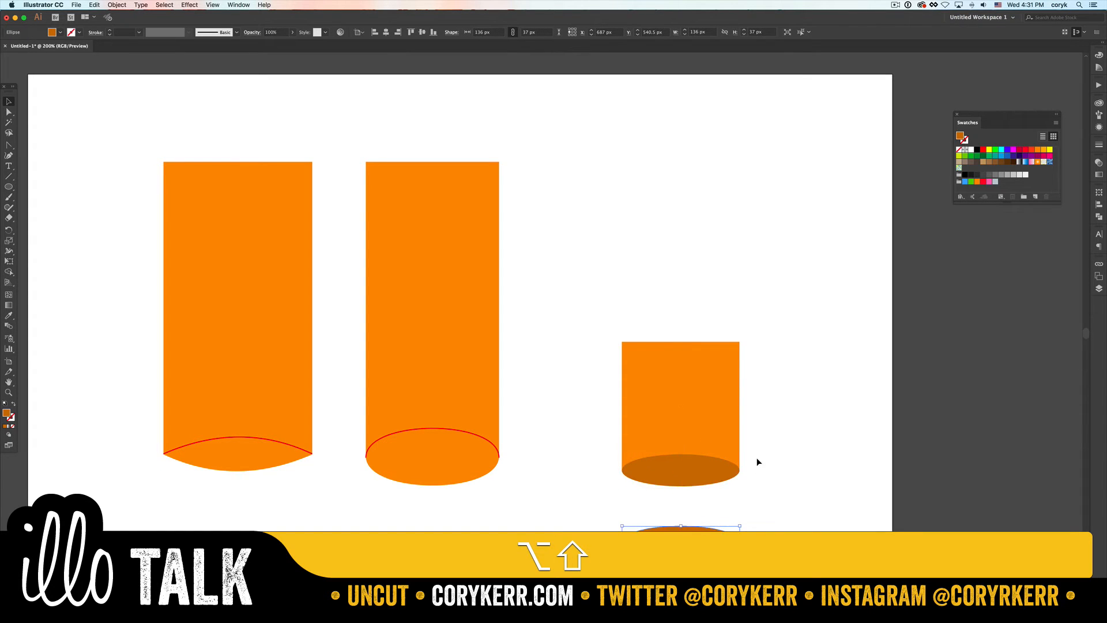
- Merge the small rectangle and its bottom ellipse with Shape Builder and fill the result with the lighter orange
{"action": "left_click_drag", "start_coordinate": [702, 488], "coordinate": [697, 427]}
{"action": "key", "text": "shift+m"}
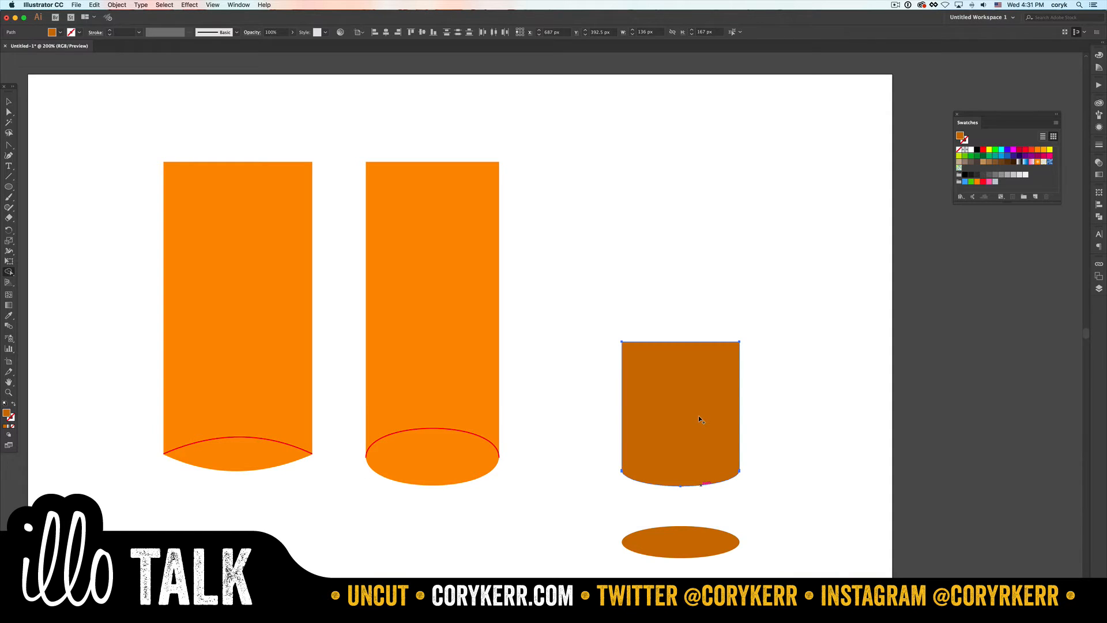
{"action": "key", "text": "i"}
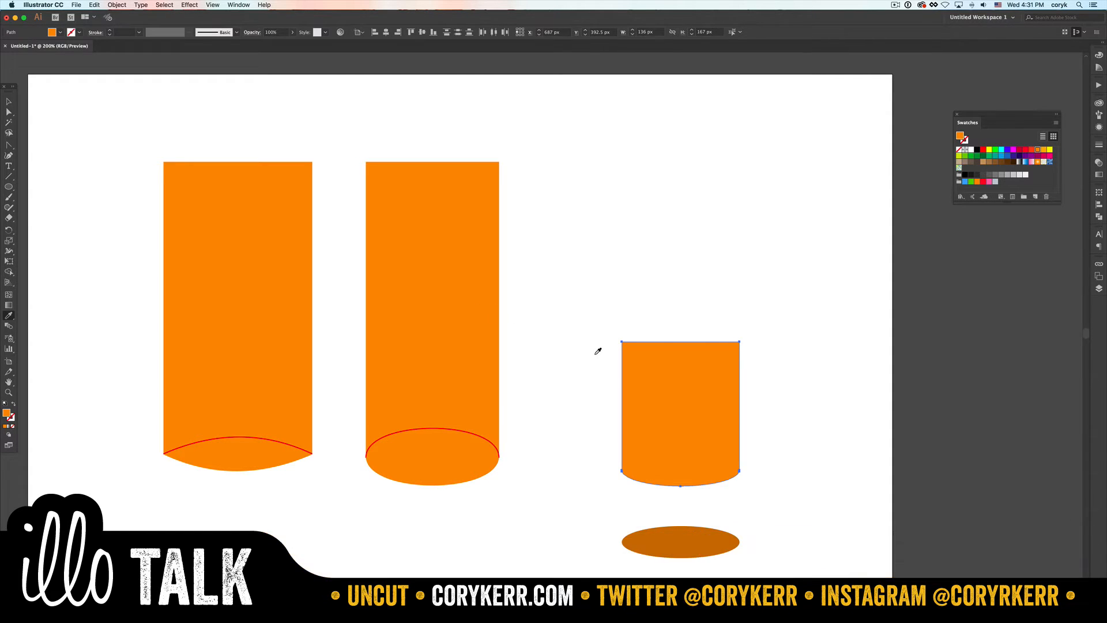
{"action": "key", "text": "v"}
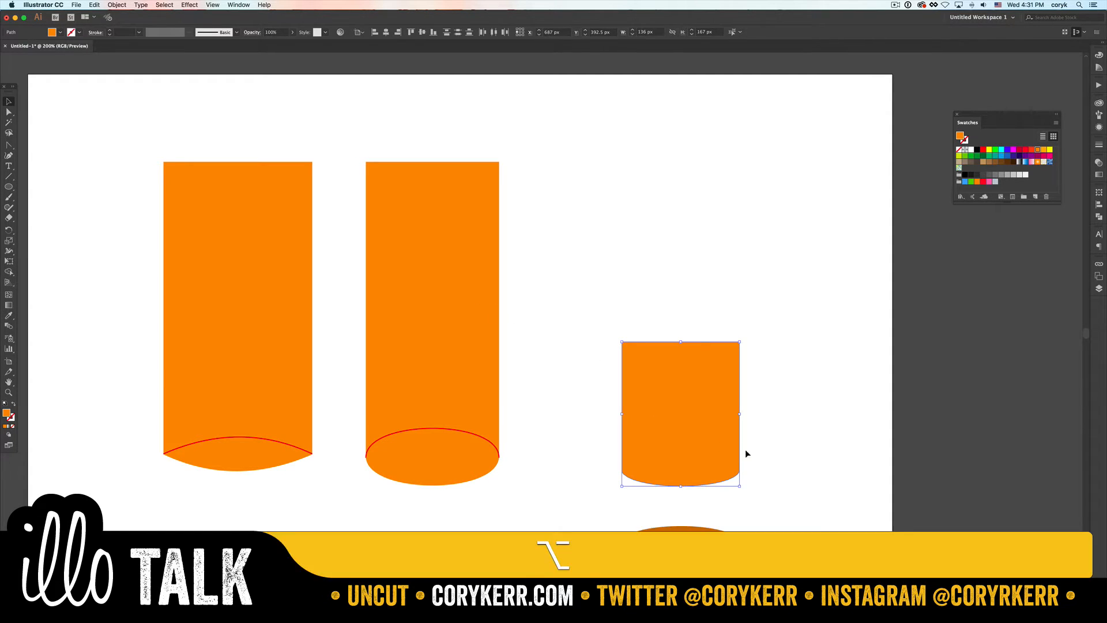
- Stack three progressively wider copies above the rounded shape, about 150, 158 and 170 px wide, and duplicate the 150 px tier slightly lower
{"action": "left_click_drag", "start_coordinate": [736, 448], "coordinate": [755, 340]}
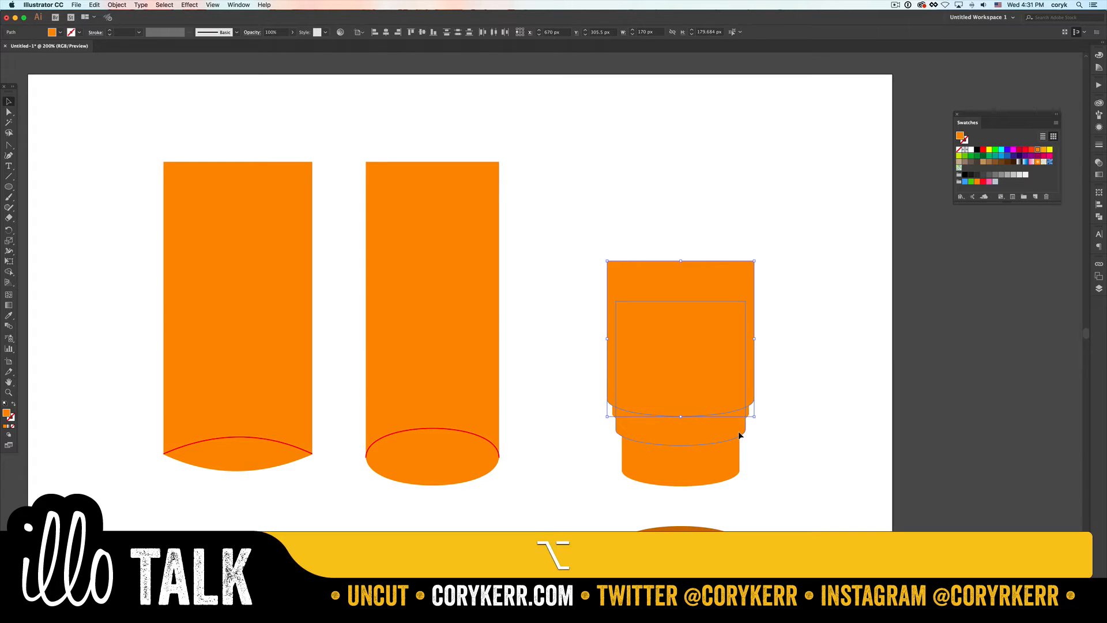
{"action": "left_click_drag", "start_coordinate": [741, 436], "coordinate": [740, 440]}
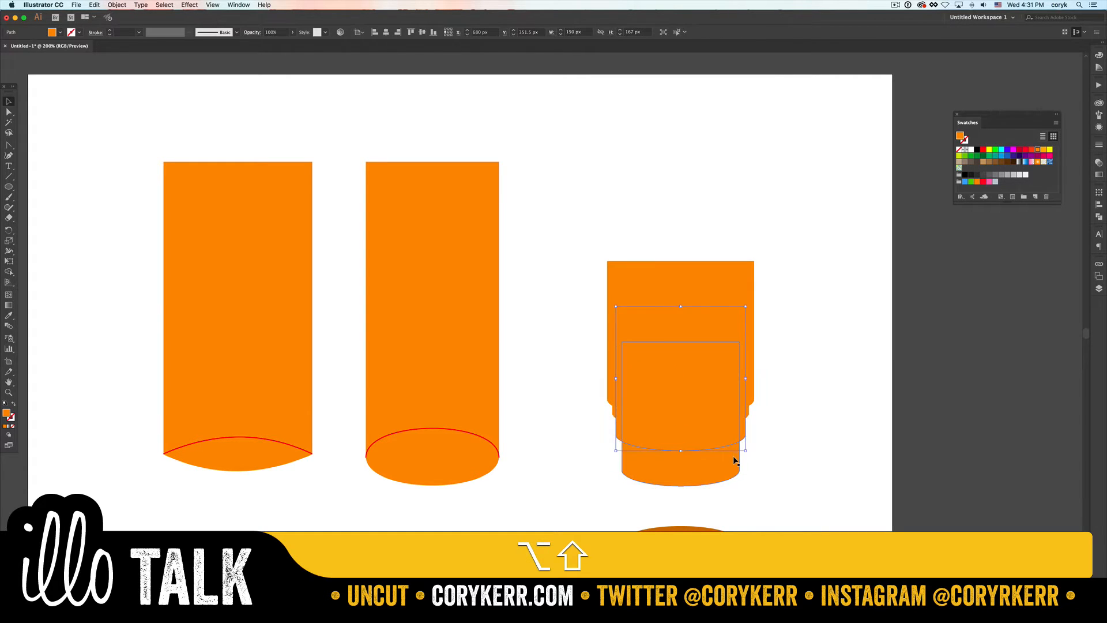
{"action": "left_click", "coordinate": [735, 459]}
{"action": "key", "text": "shift+m"}
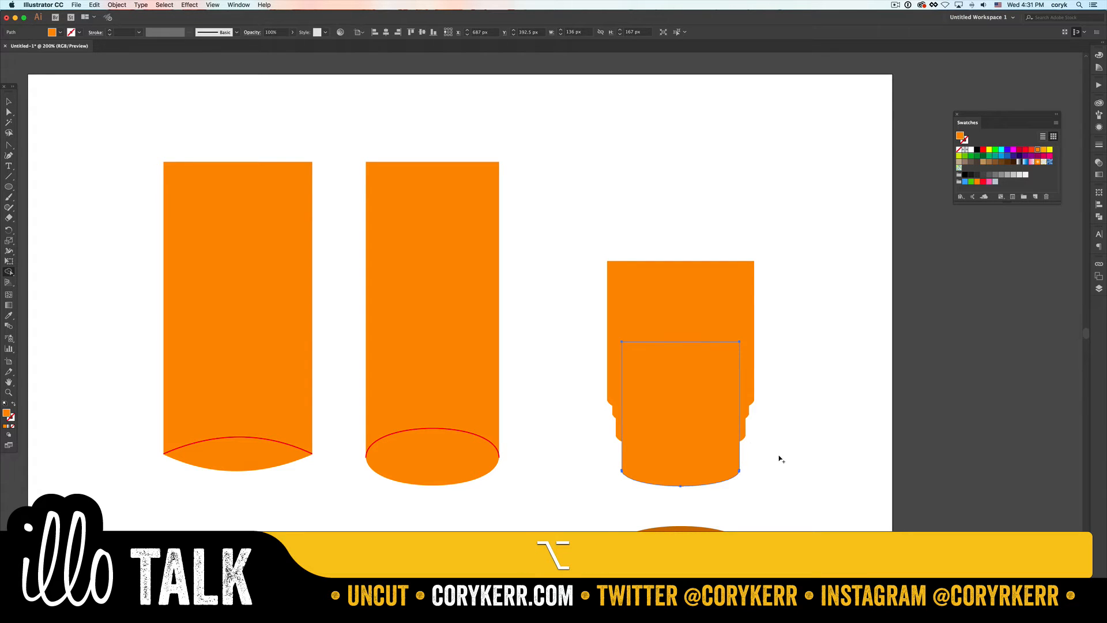
{"action": "key", "text": "v"}
{"action": "left_click", "coordinate": [759, 455]}
- In Outline view, trim the lowered 150 px copy to the base shape's sides with Shape Builder, and return to Preview
{"action": "key", "text": "super+y"}
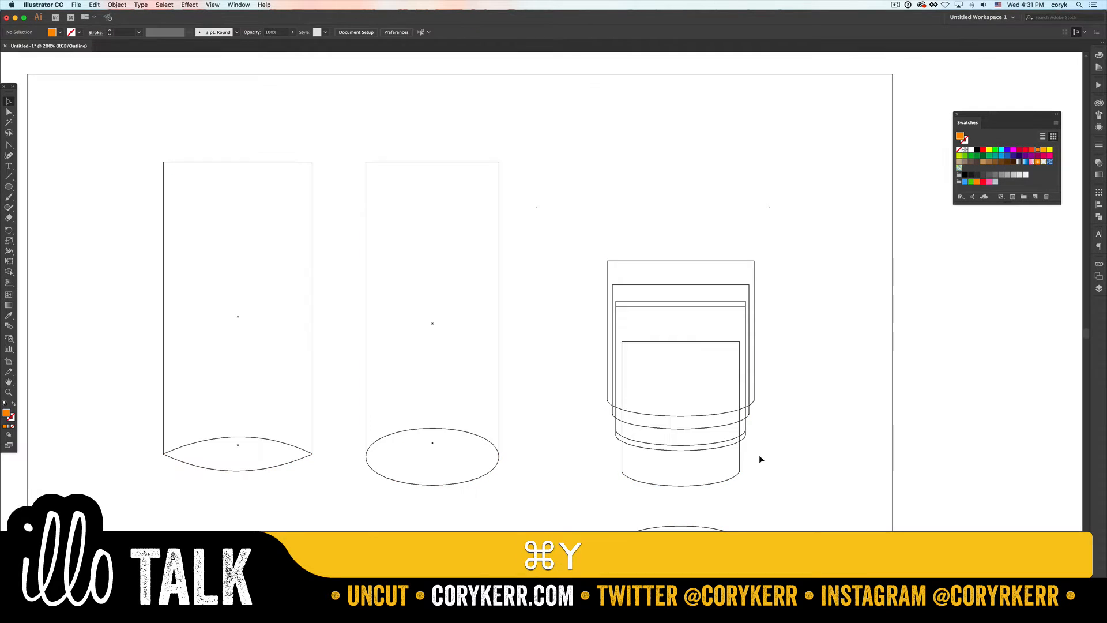
{"action": "left_click", "coordinate": [744, 439], "text": "shift"}
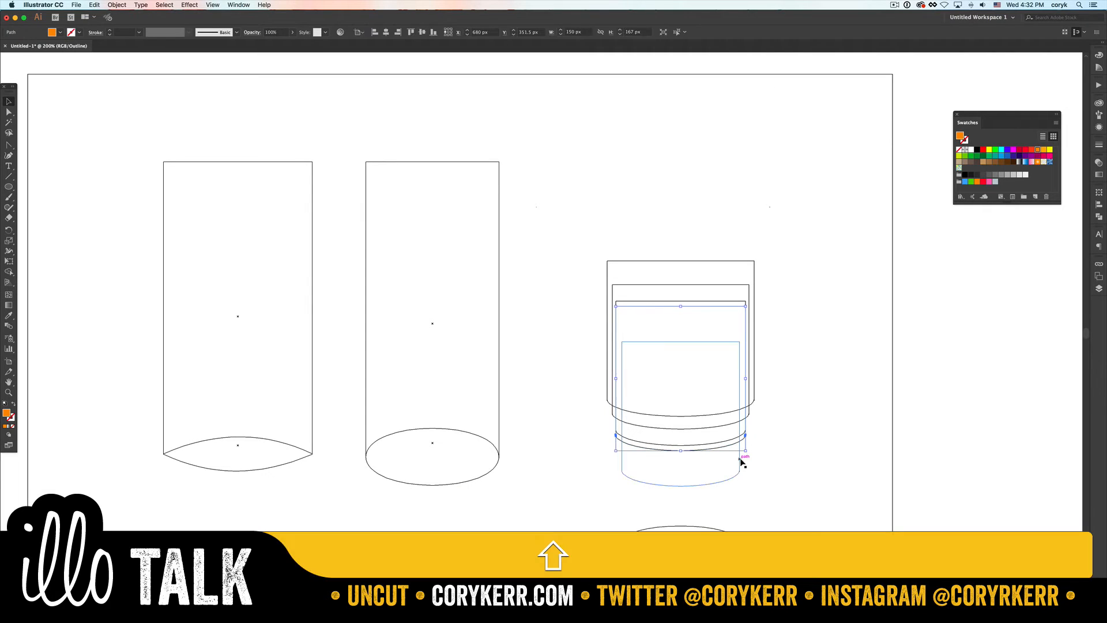
{"action": "left_click", "coordinate": [741, 464], "text": "shift"}
{"action": "key", "text": "shift+m"}
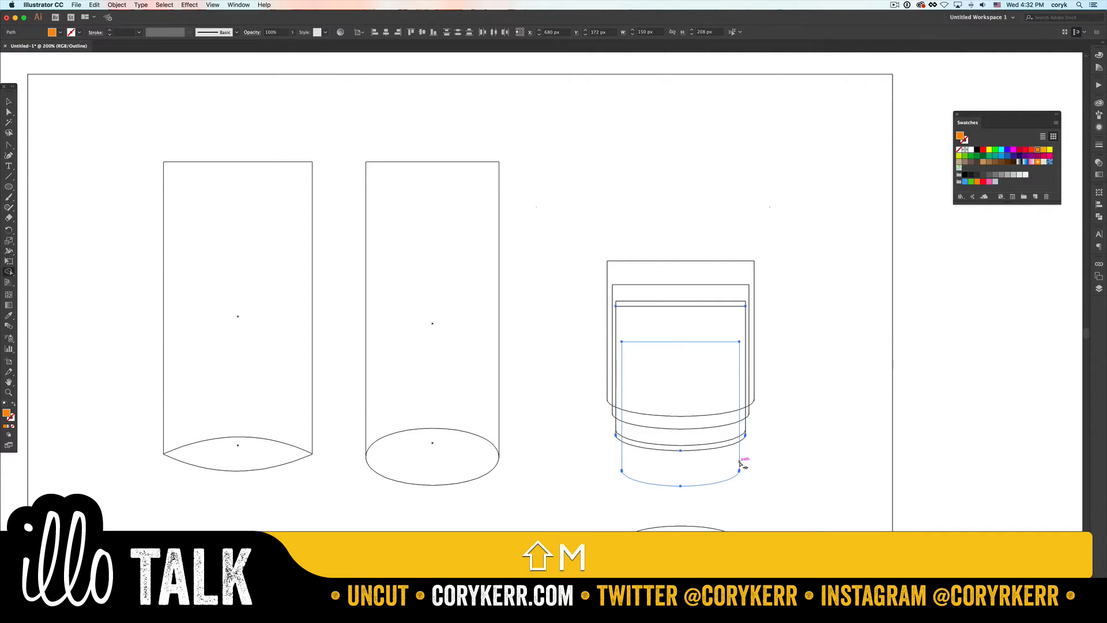
{"action": "key", "text": "alt"}
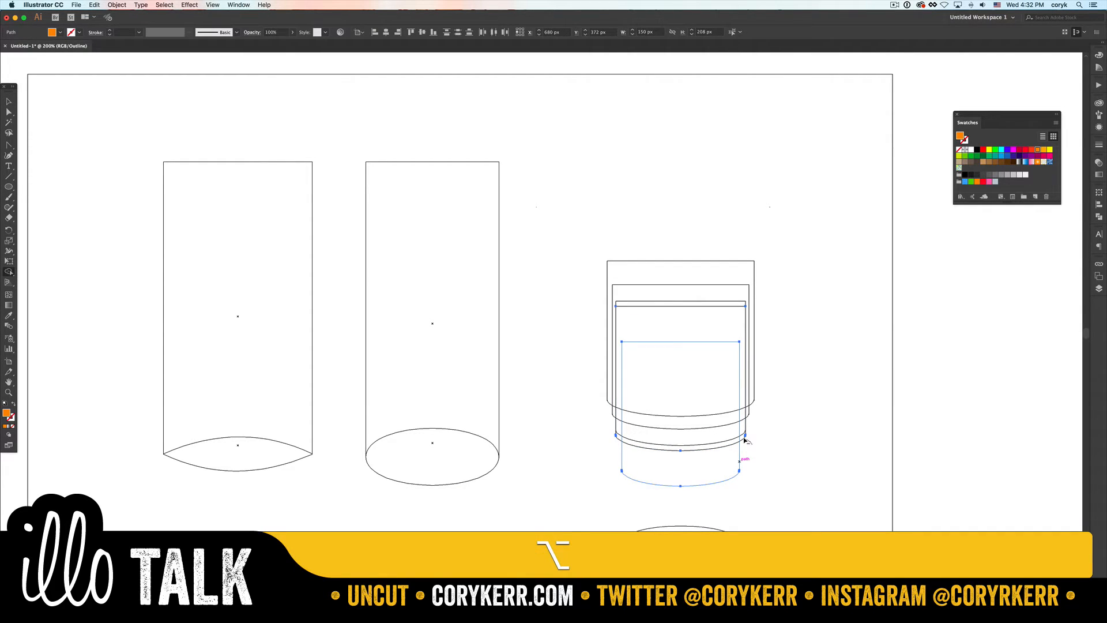
{"action": "left_click", "coordinate": [744, 440], "text": "alt"}
{"action": "key", "text": "v"}
{"action": "left_click", "coordinate": [766, 450]}
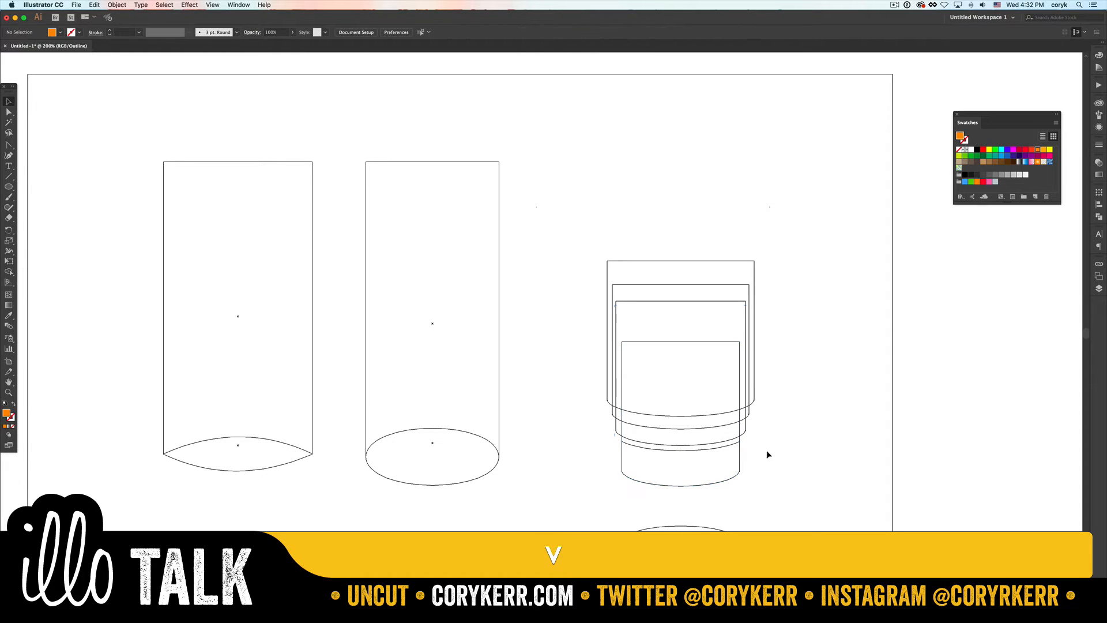
{"action": "key", "text": "super+y"}
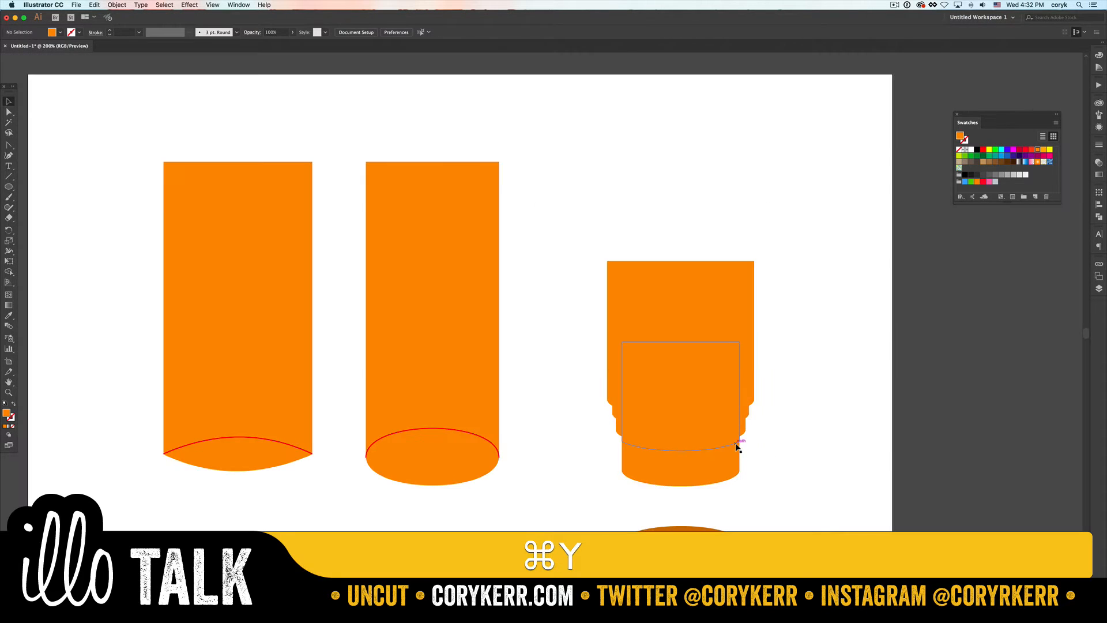
- Fill the trimmed shape over the base with the dark orange sampled from the spare ellipse
{"action": "left_click", "coordinate": [738, 442]}
{"action": "key", "text": "i"}
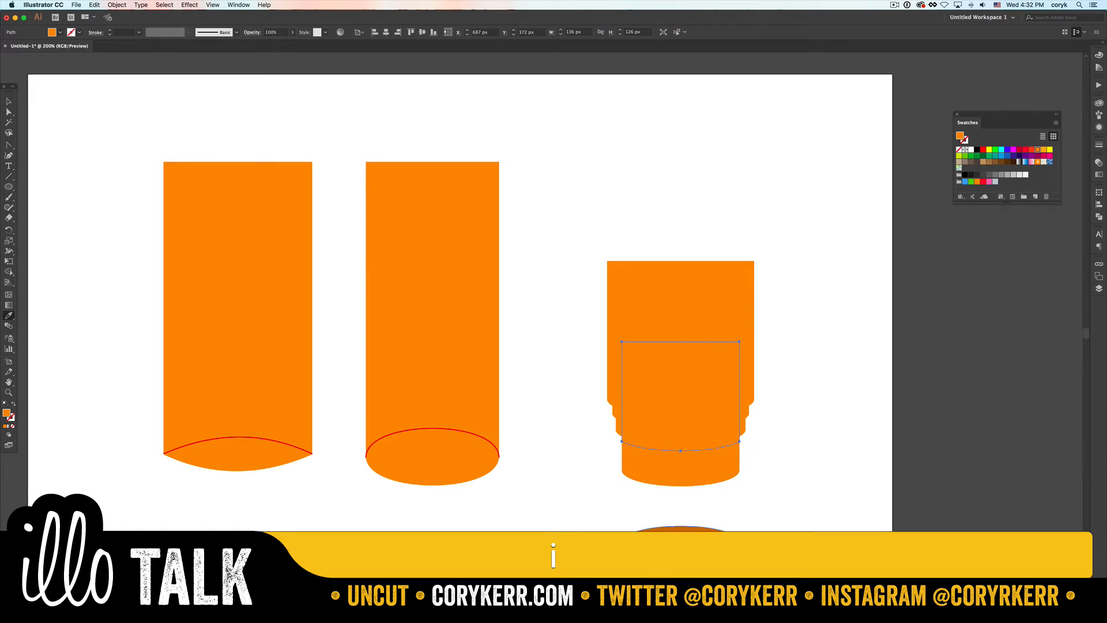
{"action": "left_click", "coordinate": [730, 537]}
{"action": "key", "text": "v"}
{"action": "left_click", "coordinate": [763, 486]}
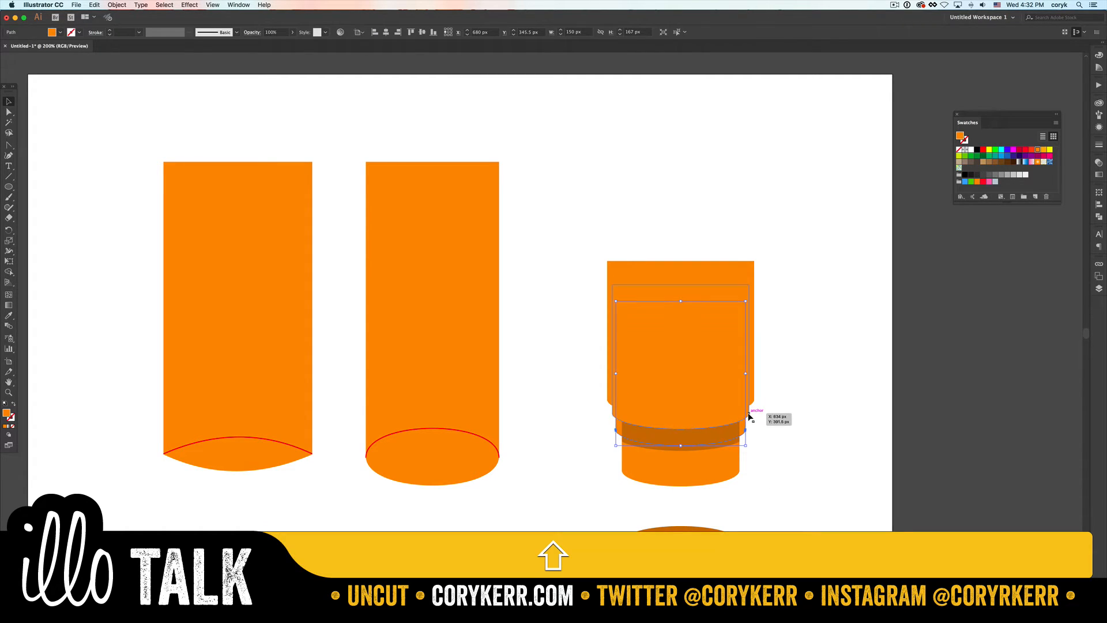
- Select the three wider upper tiers together and bring them to the front of the dark shape
{"action": "left_click", "coordinate": [754, 401], "text": "shift"}
{"action": "left_click", "coordinate": [755, 401], "text": "shift"}
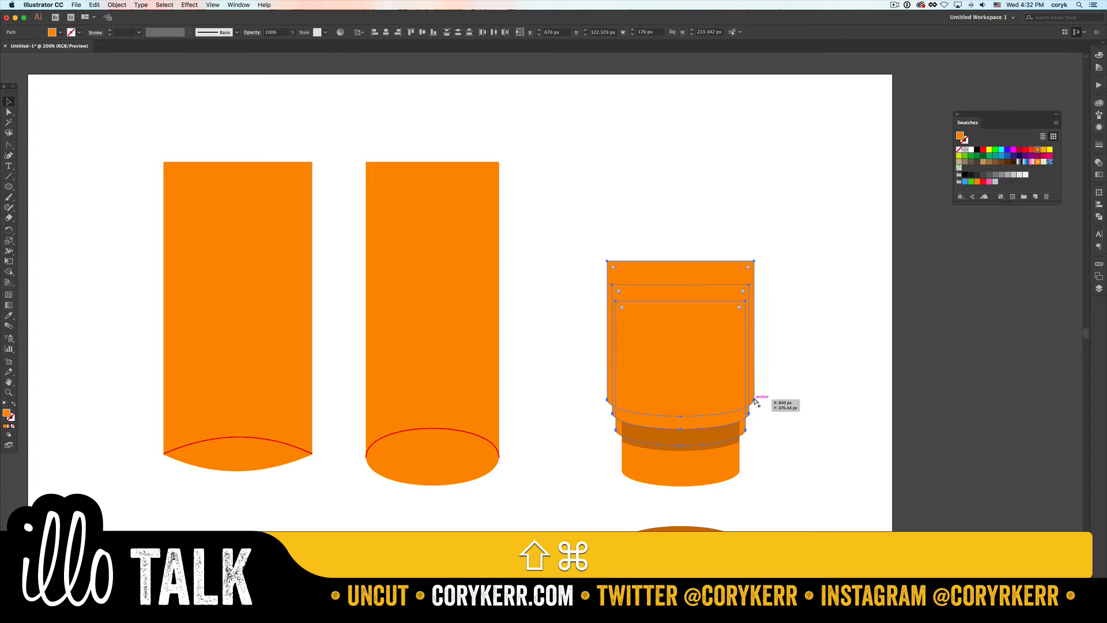
{"action": "key", "text": "shift+super+bracketright"}
{"action": "left_click", "coordinate": [833, 516]}
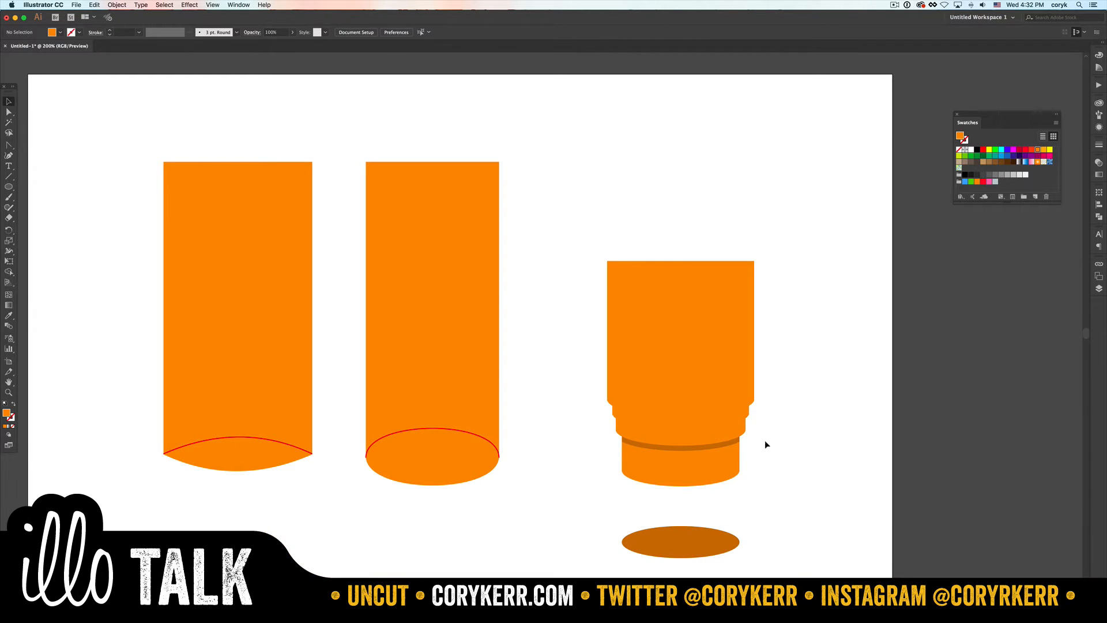
- Try moving the dark shadow shape's lower corner points down, and undo the change
{"action": "key", "text": "a"}
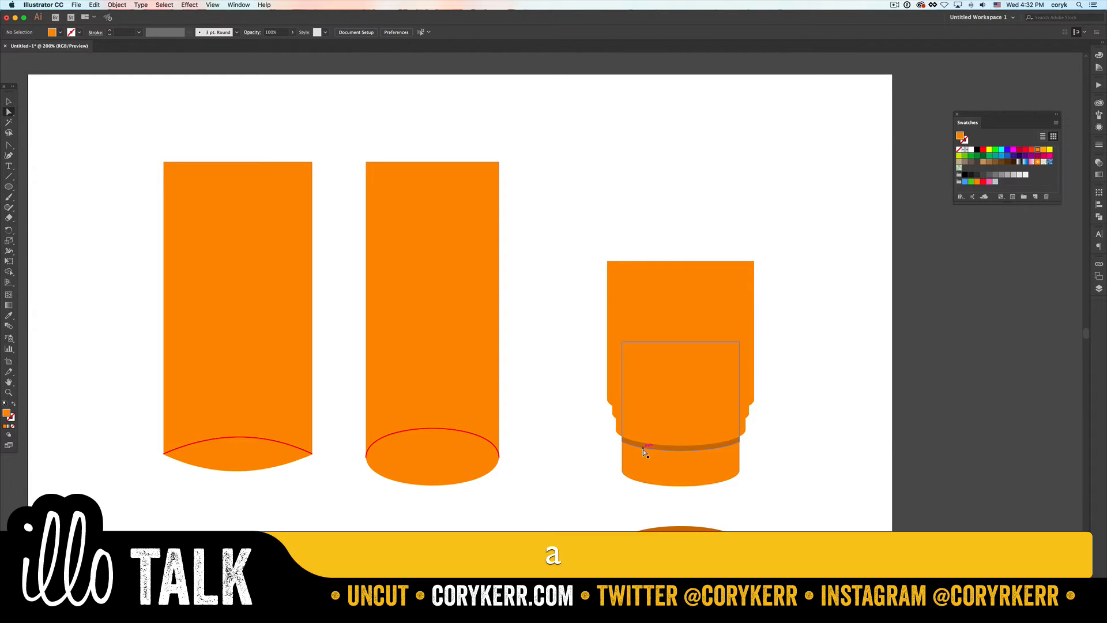
{"action": "left_click_drag", "start_coordinate": [623, 441], "coordinate": [623, 447]}
{"action": "left_click", "coordinate": [801, 465]}
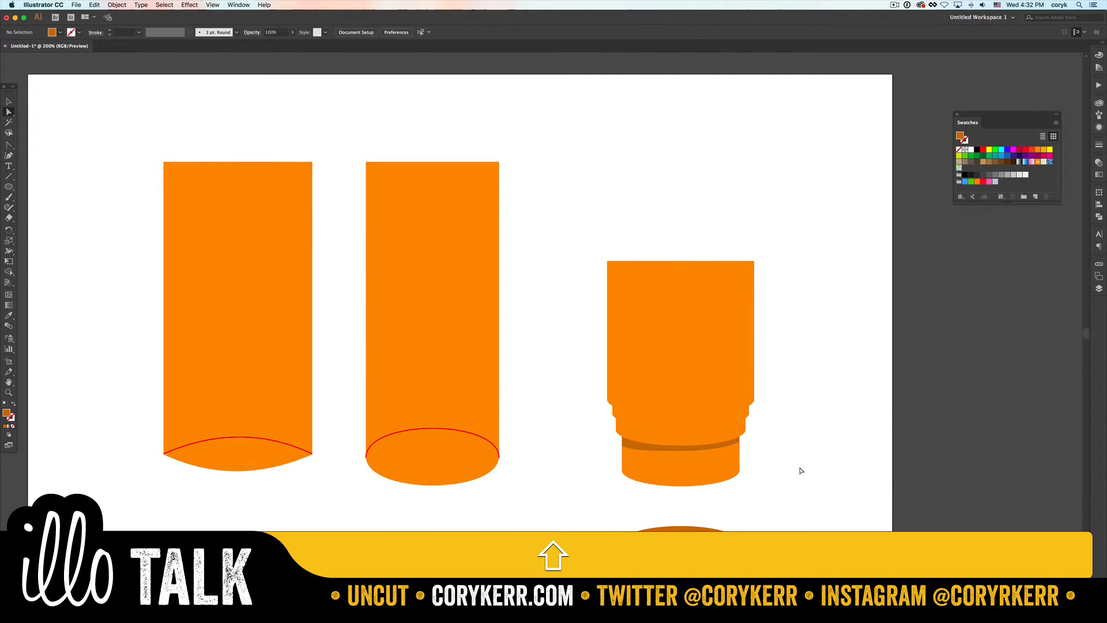
{"action": "key", "text": "super+z"}
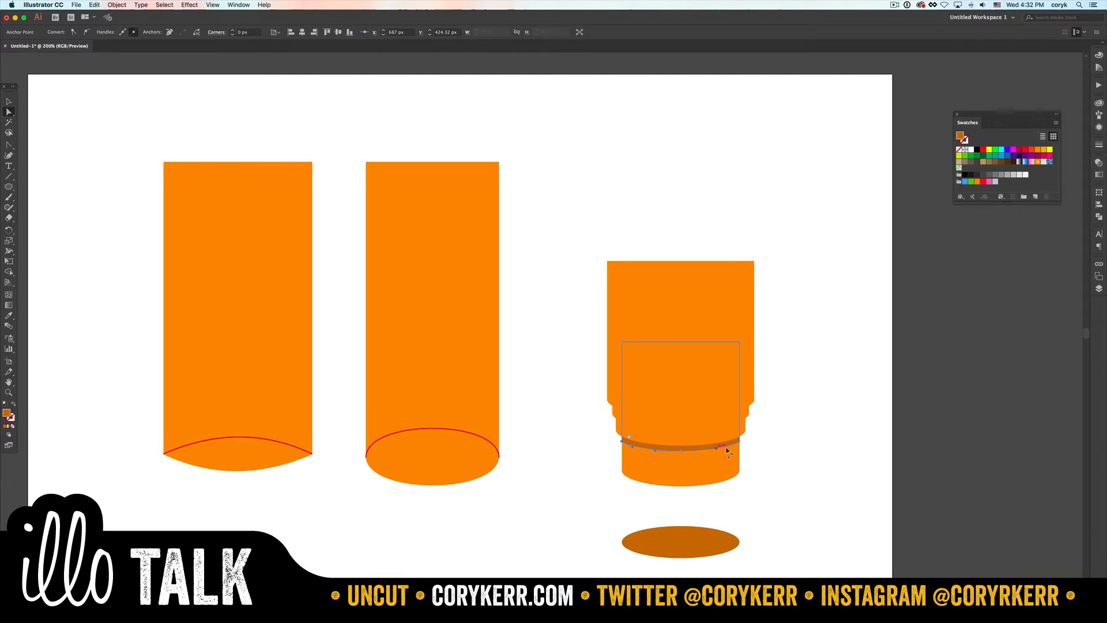
- Duplicate the 158 px tier slightly lower and trim the copy to the sides of the 150 px tier with Shape Builder
{"action": "key", "text": "v"}
{"action": "left_click", "coordinate": [778, 430]}
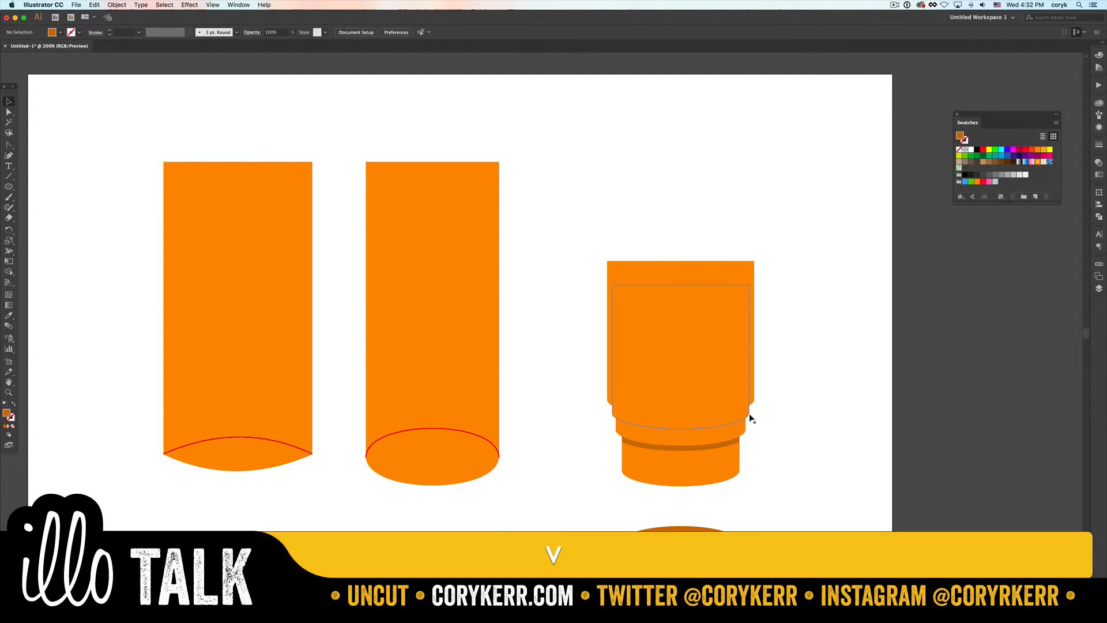
{"action": "left_click_drag", "start_coordinate": [749, 416], "coordinate": [744, 437]}
{"action": "key", "text": "shift+m"}
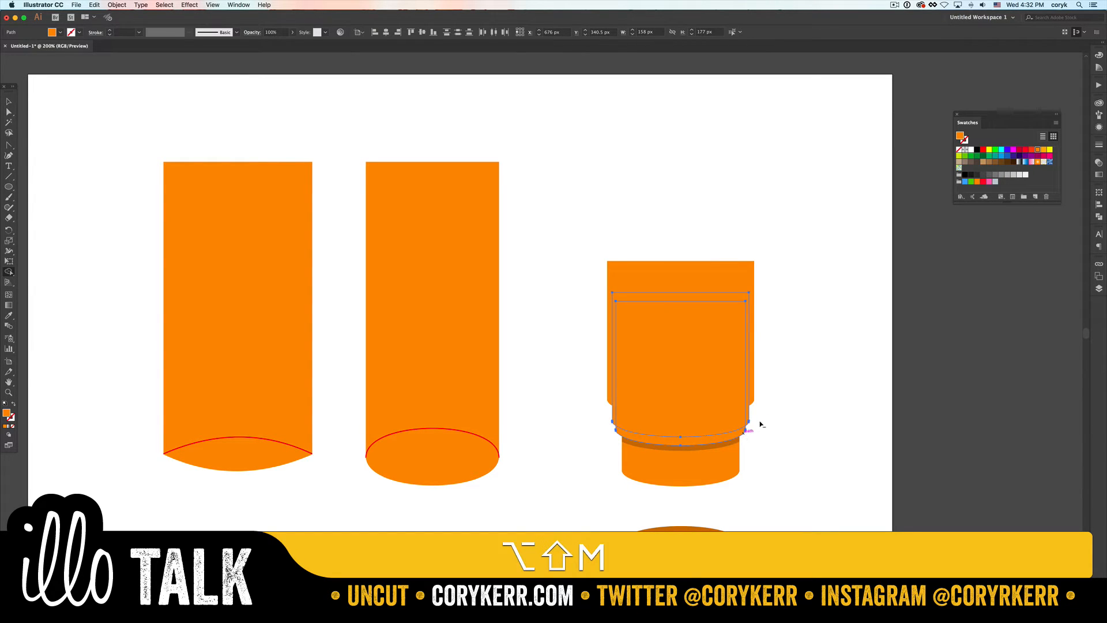
{"action": "left_click", "coordinate": [749, 424], "text": "alt"}
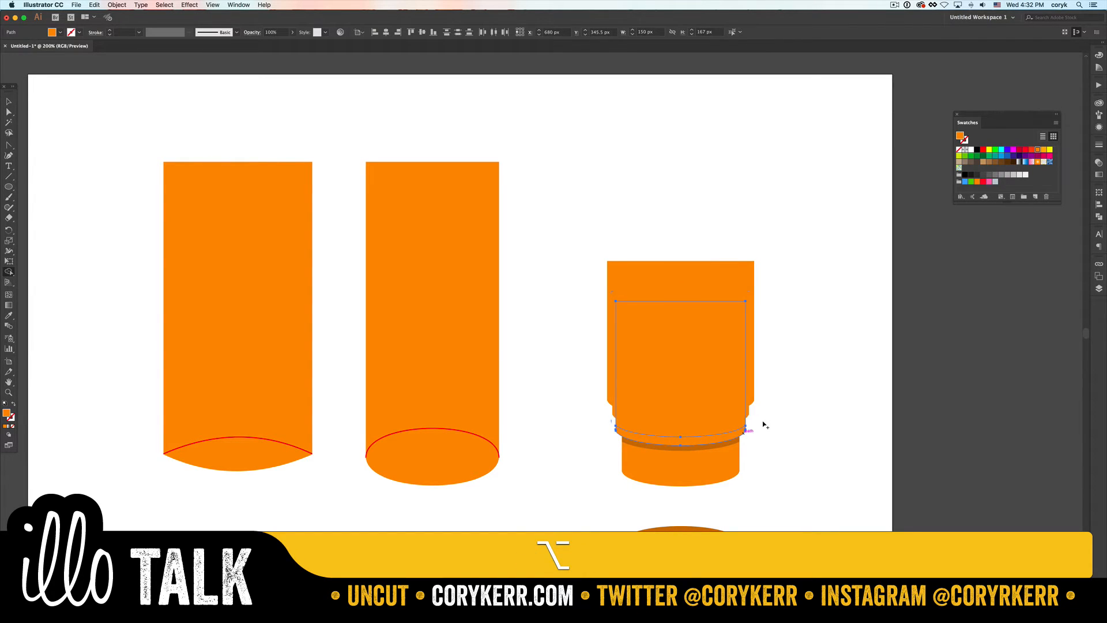
{"action": "key", "text": "v"}
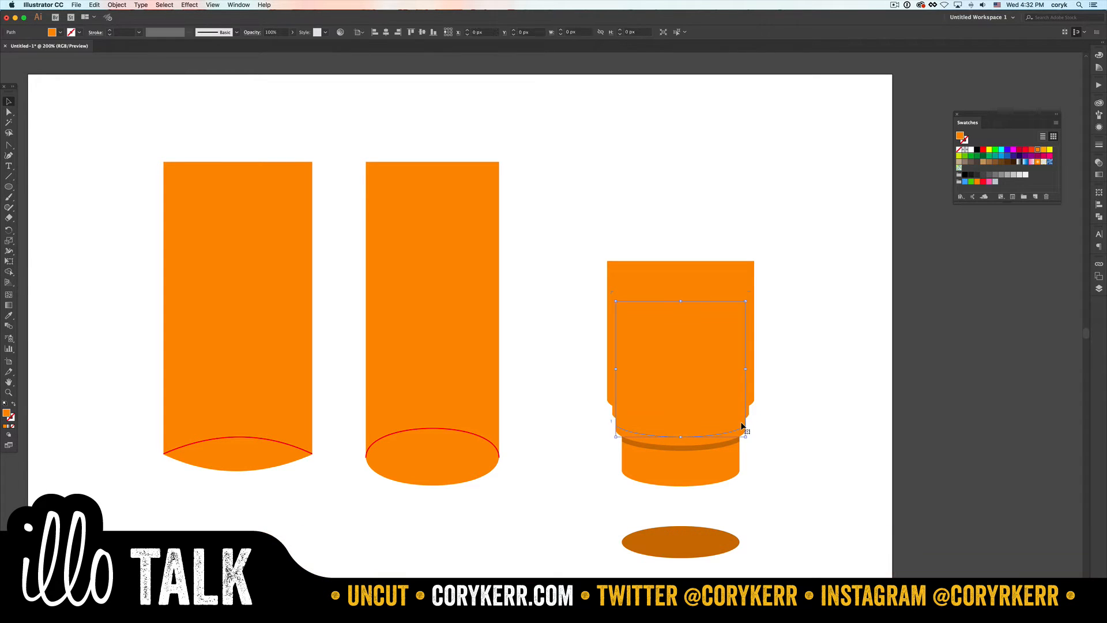
- Fill the trimmed shadow shape with the dark orange sampled from the existing shadow, and bring the 158 px tier to the front
{"action": "key", "text": "i"}
{"action": "left_click", "coordinate": [741, 440]}
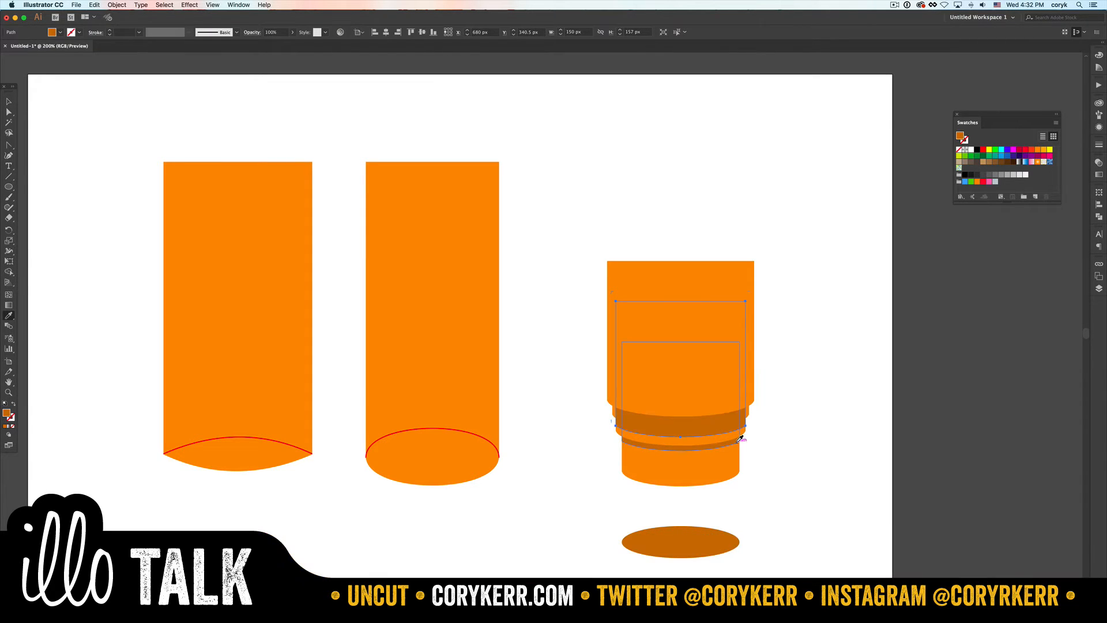
{"action": "key", "text": "v"}
{"action": "left_click", "coordinate": [774, 435]}
{"action": "left_click", "coordinate": [751, 413]}
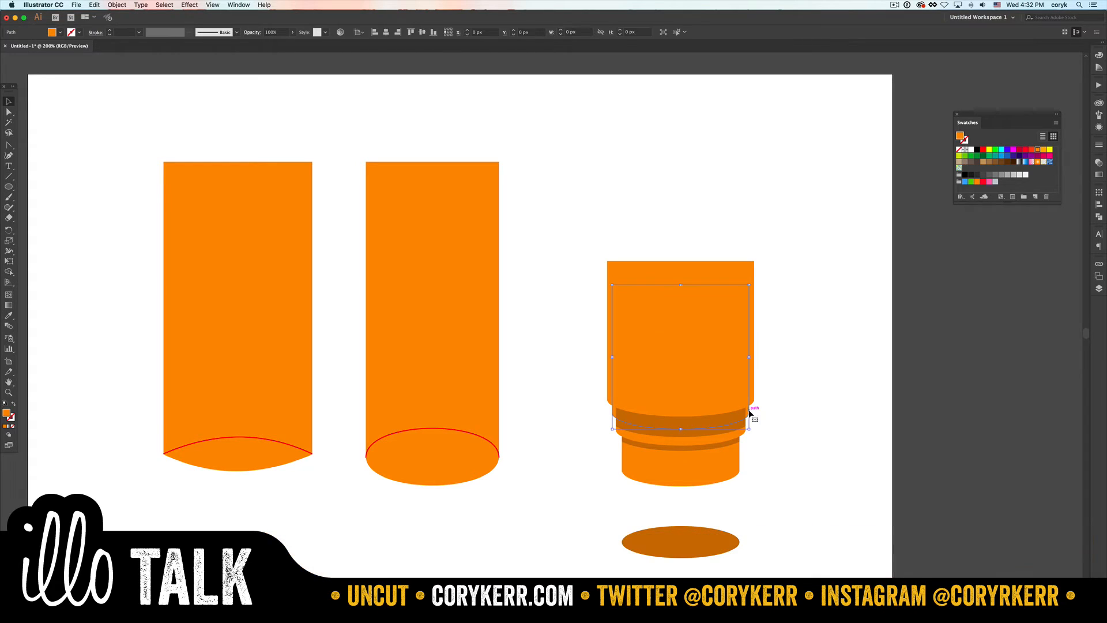
{"action": "key", "text": "super+shift+bracketright"}
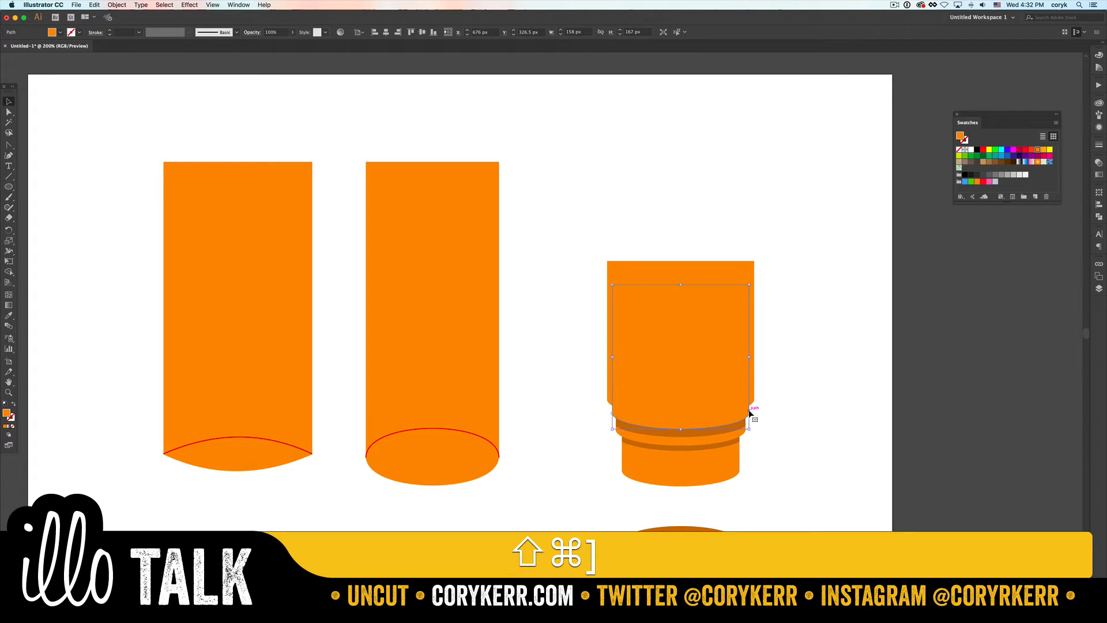
- Bring the widest 170 px tier to the front and duplicate it slightly higher
{"action": "left_click", "coordinate": [759, 413]}
{"action": "left_click", "coordinate": [754, 404]}
{"action": "key", "text": "shift+super+bracketright"}
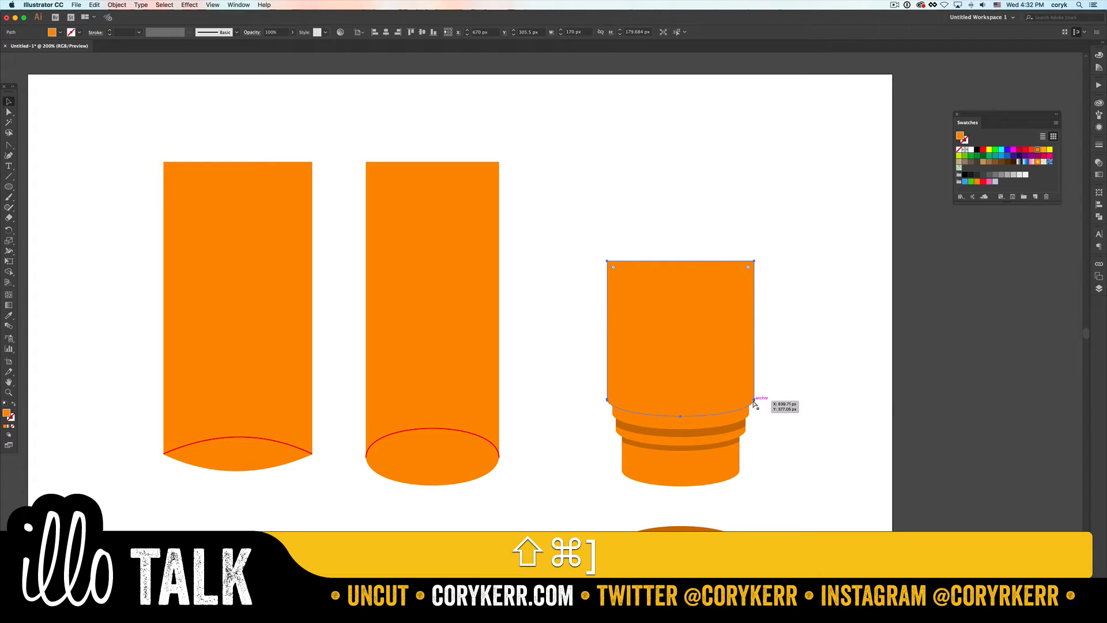
{"action": "key", "text": "alt+shift+super+bracketright"}
{"action": "left_click_drag", "start_coordinate": [752, 403], "coordinate": [746, 417]}
- Try trimming the original 170 px tier against the 158 px tier with Shape Builder, and undo the change
{"action": "key", "text": "shift+m"}
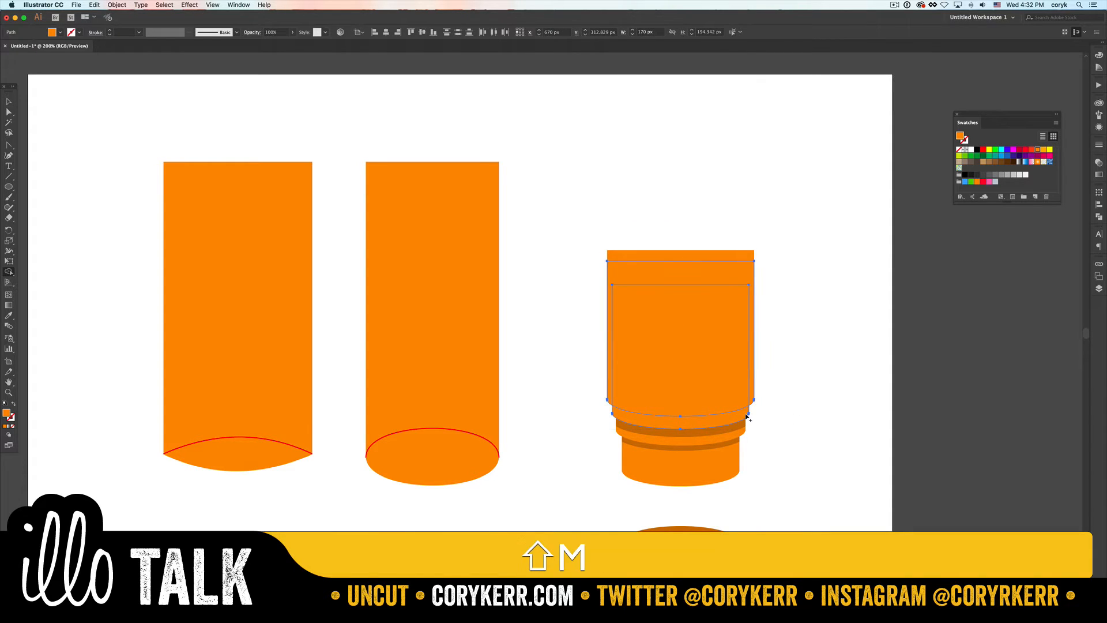
{"action": "key", "text": "alt"}
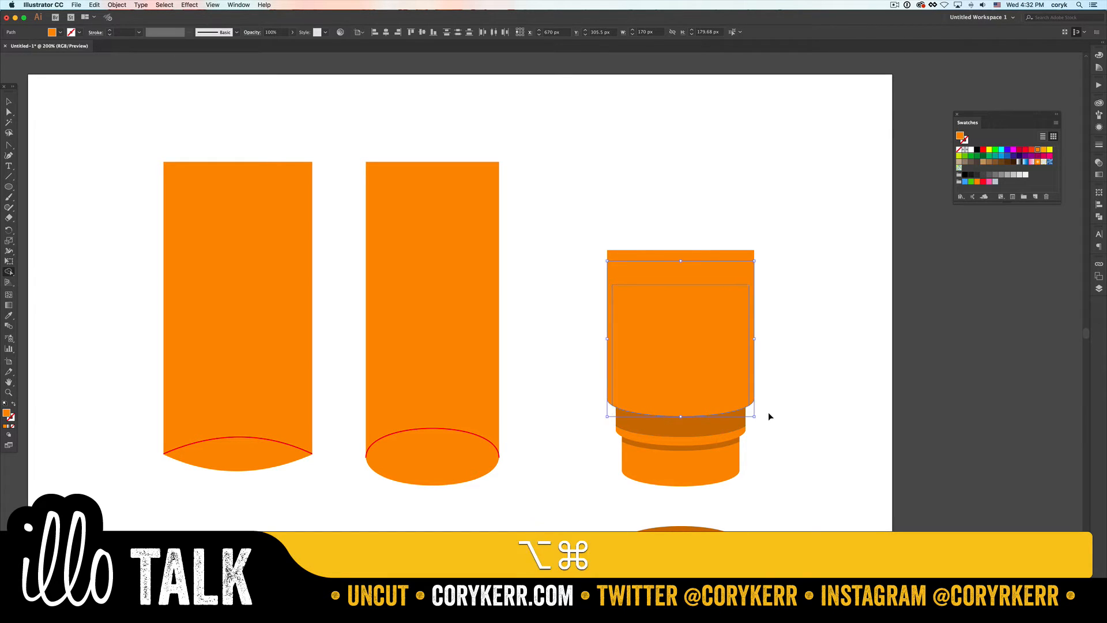
{"action": "key", "text": "super+z"}
{"action": "key", "text": "alt"}
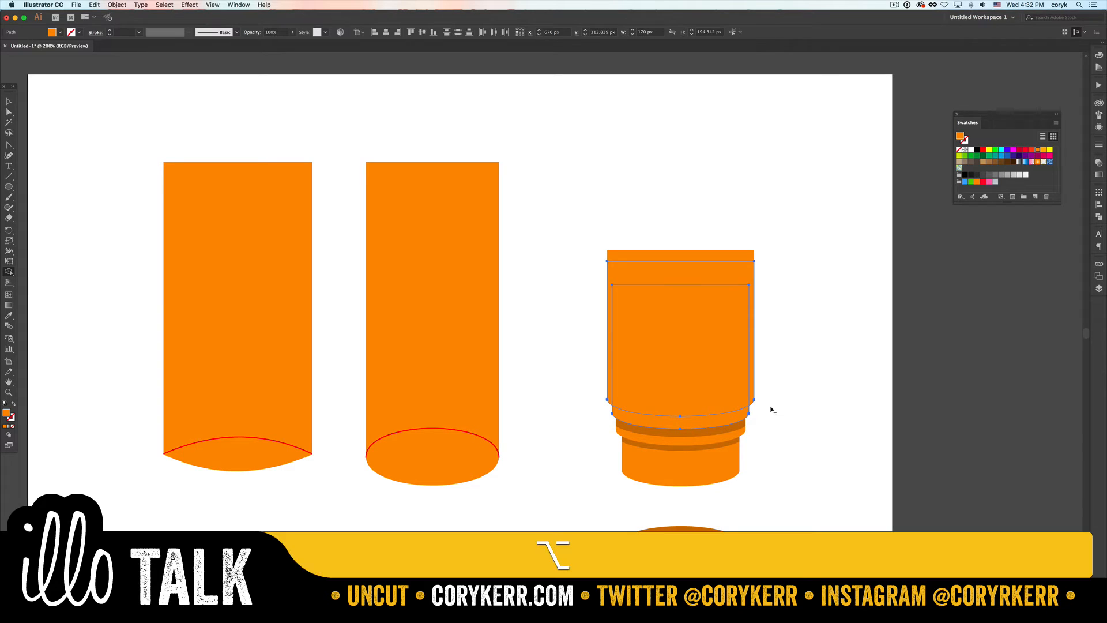
{"action": "key", "text": "v"}
{"action": "left_click", "coordinate": [770, 407]}
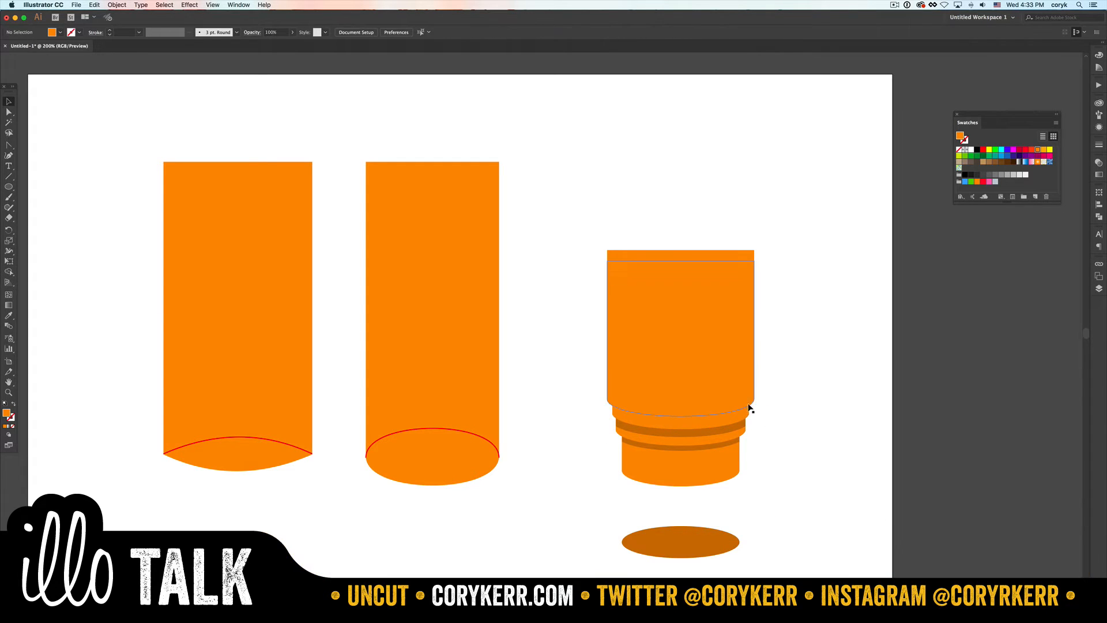
- Trim the original 170 px tier to the sides of the 158 px tier with Shape Builder
{"action": "left_click_drag", "start_coordinate": [752, 396], "coordinate": [750, 411]}
{"action": "left_click", "coordinate": [746, 413], "text": "shift"}
{"action": "key", "text": "shift+m"}
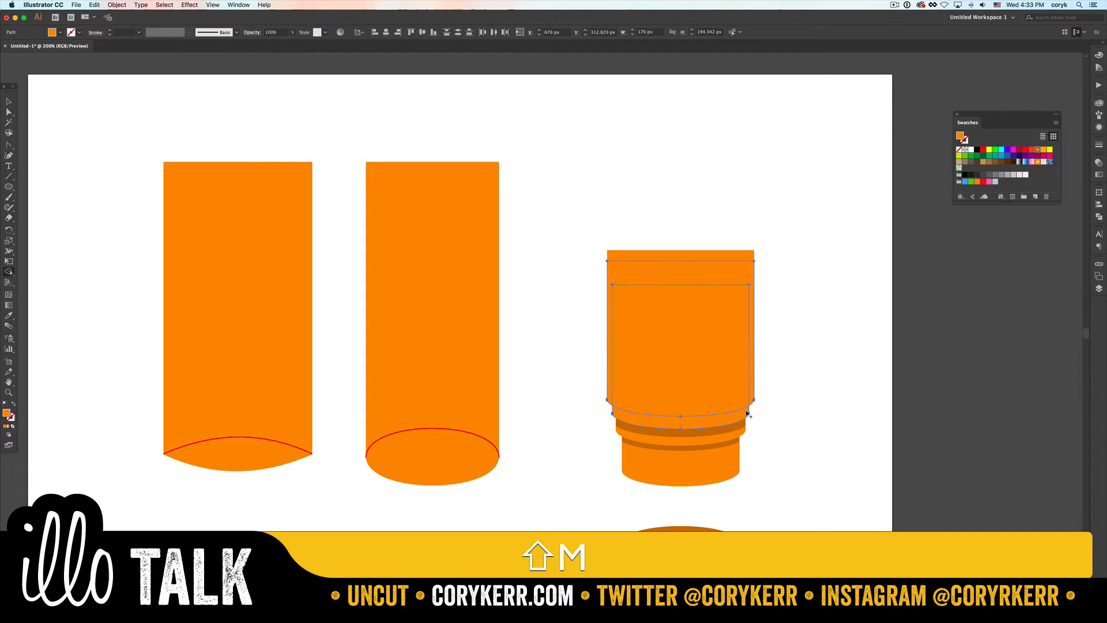
{"action": "left_click", "coordinate": [752, 402], "text": "alt"}
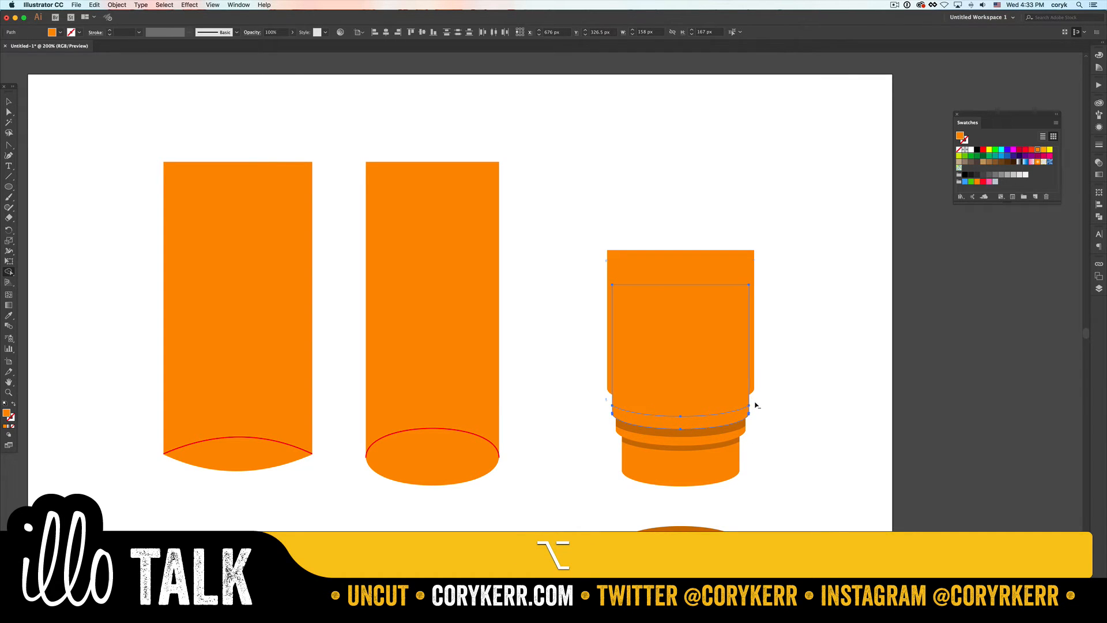
{"action": "key", "text": "alt+v"}
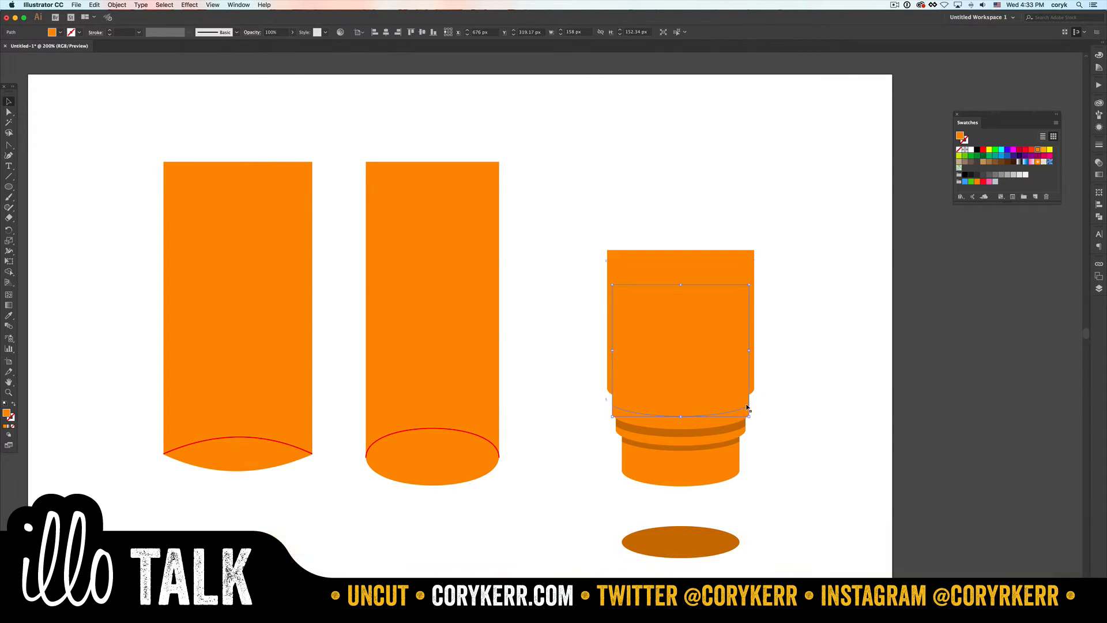
- Fill the trimmed shape beneath the top tier with the dark orange sampled from the shadow below it
{"action": "key", "text": "i"}
{"action": "left_click", "coordinate": [750, 424]}
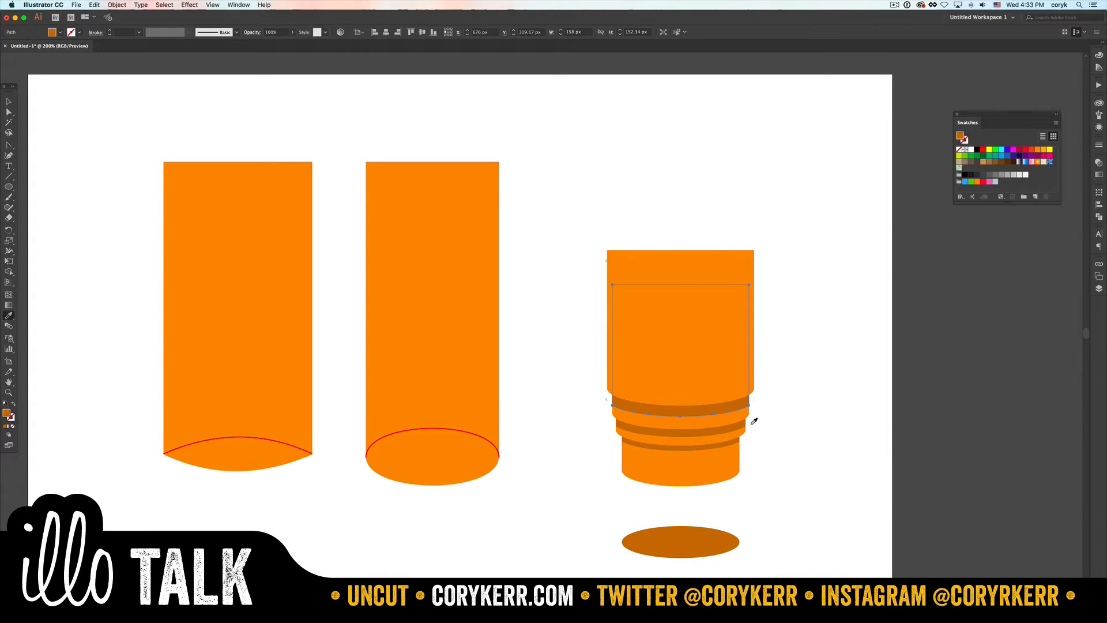
{"action": "key", "text": "v"}
{"action": "left_click", "coordinate": [763, 418]}
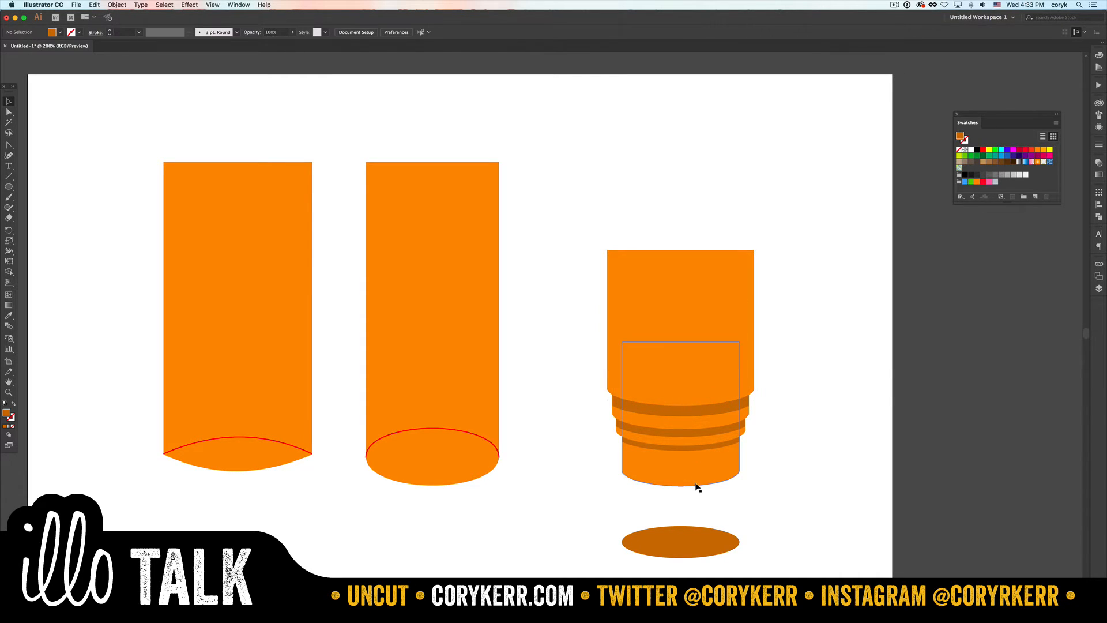
- Move the spare dark ellipse up onto the bottom of the base tier and send it to the back
{"action": "left_click_drag", "start_coordinate": [704, 540], "coordinate": [702, 480]}
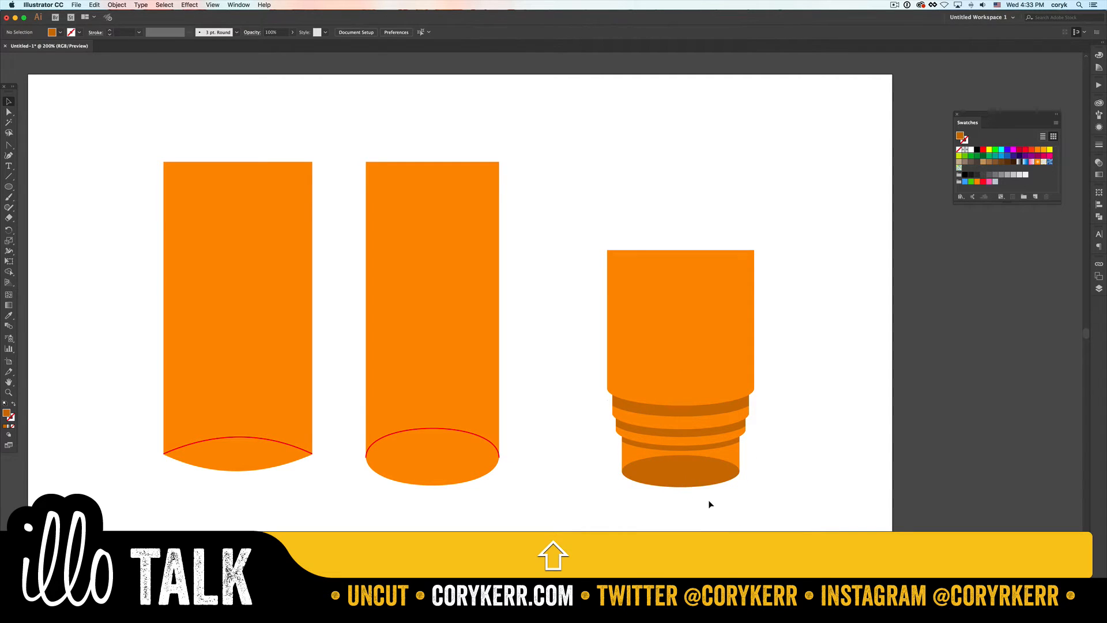
{"action": "key", "text": "shift+super+bracketleft"}
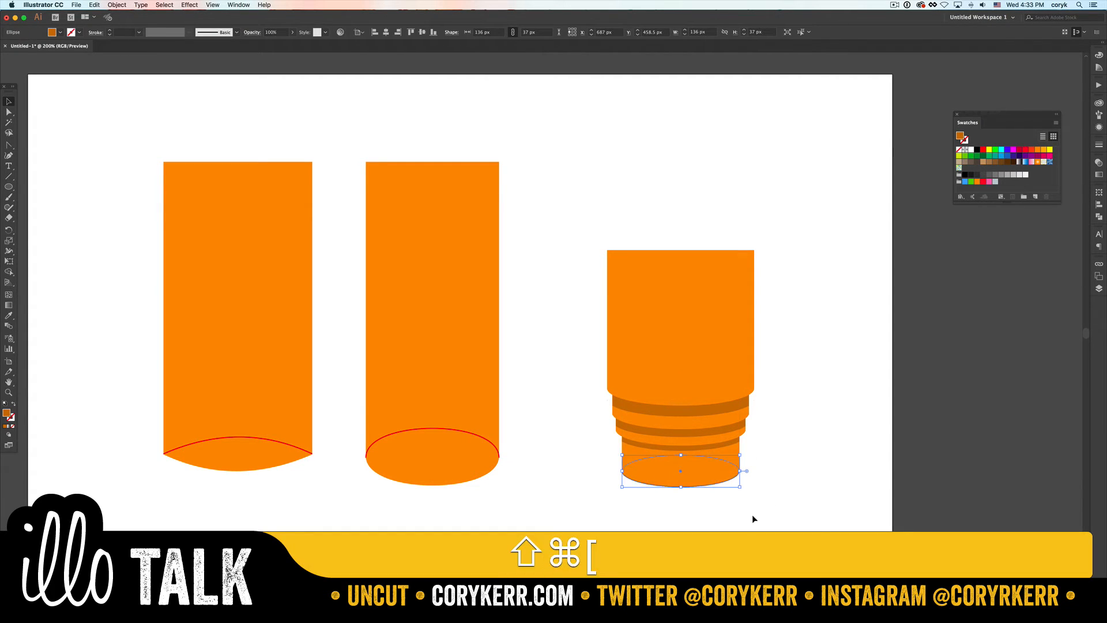
{"action": "left_click", "coordinate": [752, 514]}
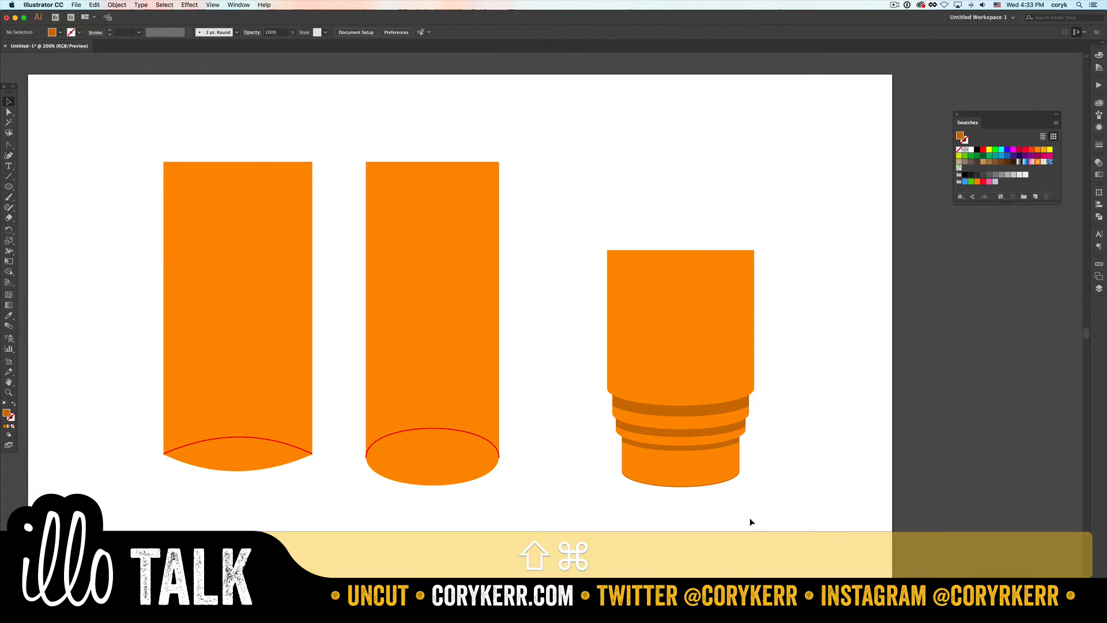
- Nudge the base tier up slightly to expose a thin dark rim of the ellipse underneath
{"action": "left_click", "coordinate": [714, 483]}
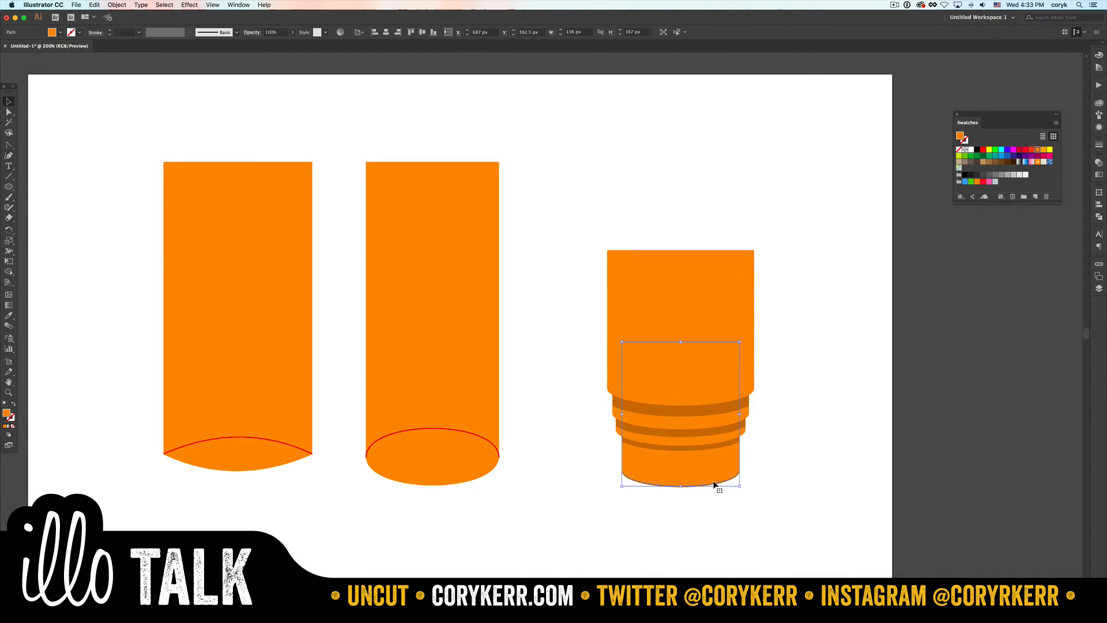
{"action": "key", "text": "Up"}
{"action": "left_click", "coordinate": [736, 502]}
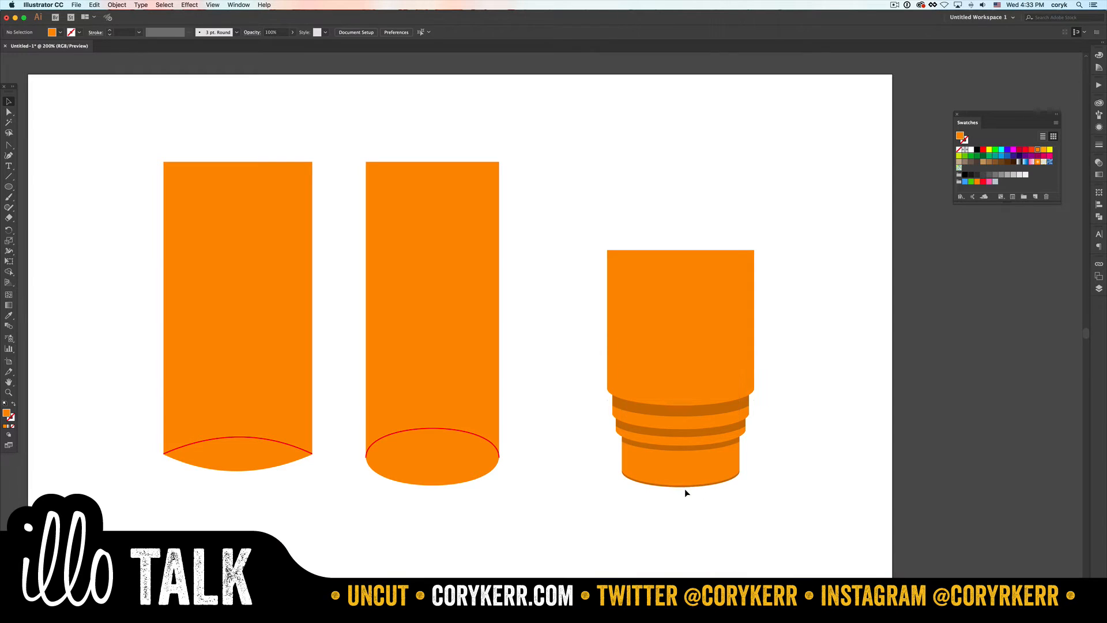
- Move the top tier slightly higher and widen it evenly on both sides to about 178 px
{"action": "left_click", "coordinate": [697, 398]}
{"action": "key", "text": "Up"}
{"action": "key", "text": "Up"}
{"action": "key", "text": "Up"}
{"action": "key", "text": "Up"}
{"action": "key", "text": "Up"}
{"action": "key", "text": "Up"}
{"action": "key", "text": "Up"}
{"action": "key", "text": "Up"}
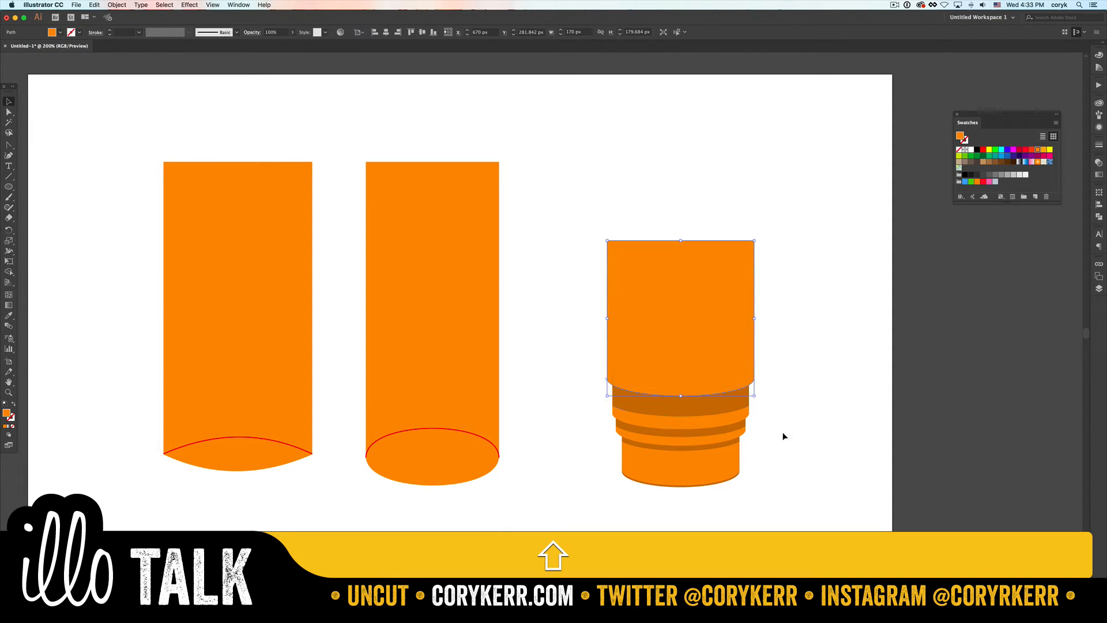
{"action": "left_click", "coordinate": [799, 442]}
{"action": "left_click", "coordinate": [734, 371]}
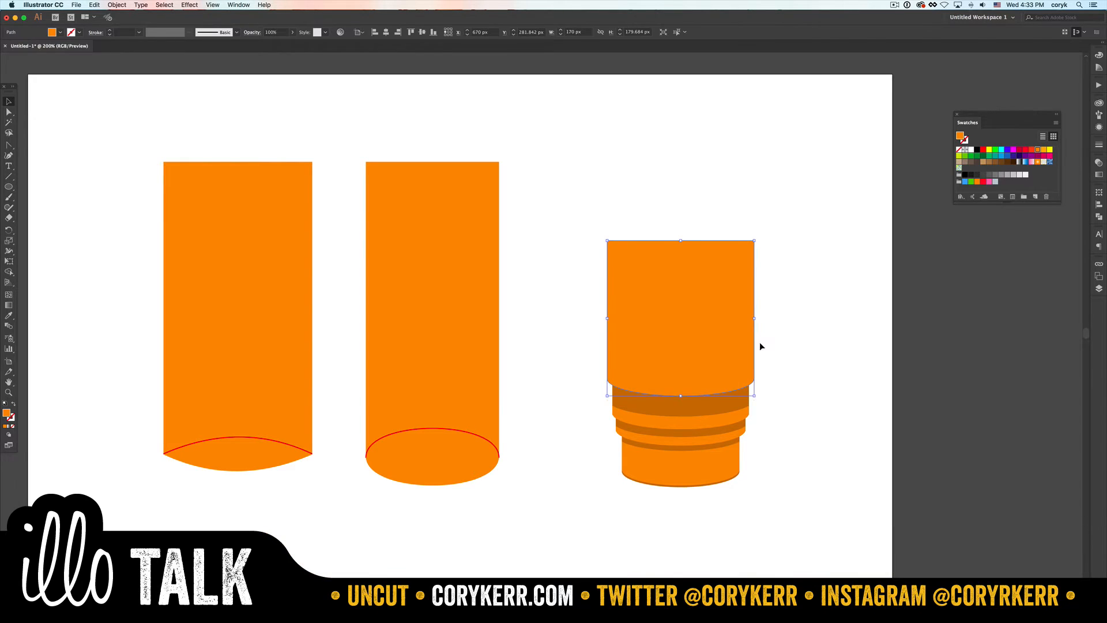
{"action": "left_click_drag", "start_coordinate": [755, 319], "coordinate": [758, 319]}
{"action": "left_click", "coordinate": [796, 358]}
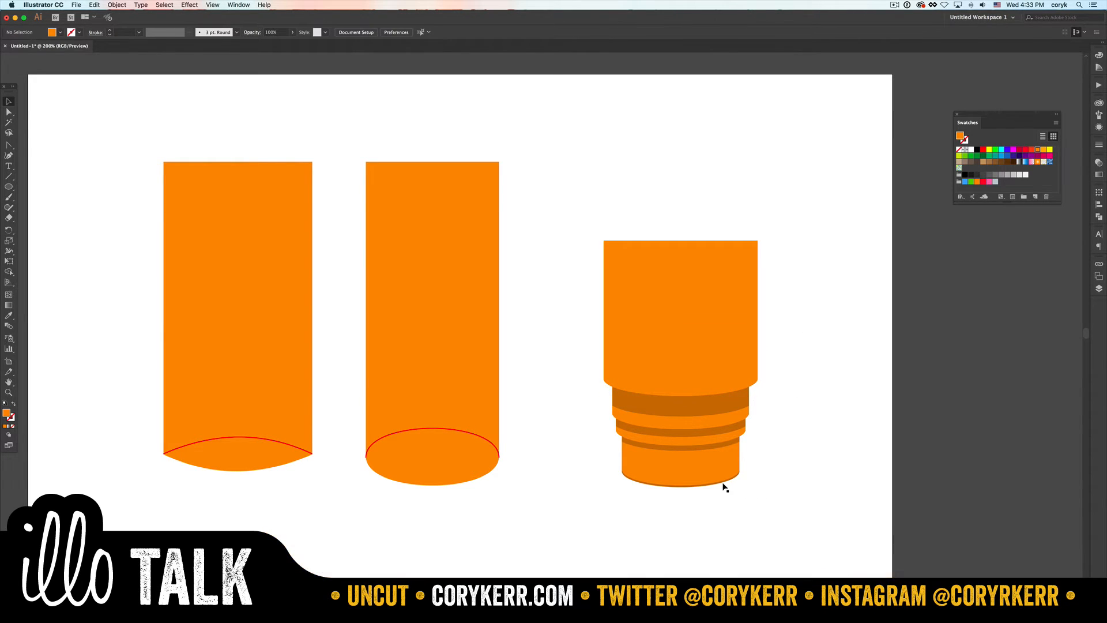
- Duplicate the dark ellipse onto the upper edge of the top tier and move the original down clear of the base
{"action": "left_click_drag", "start_coordinate": [724, 487], "coordinate": [728, 254]}
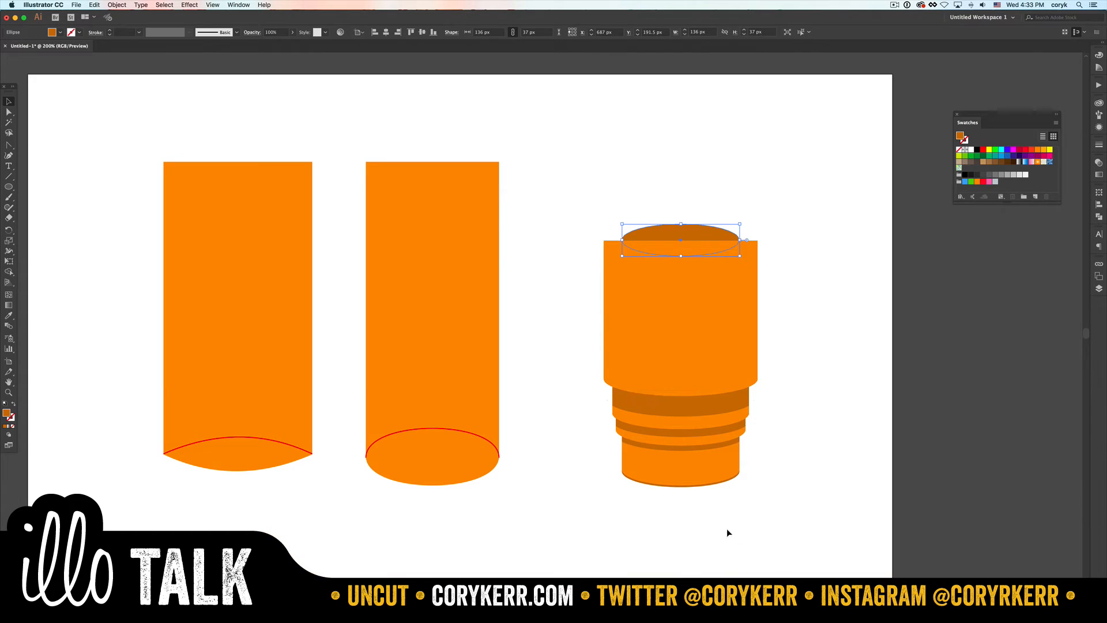
{"action": "left_click_drag", "start_coordinate": [725, 482], "coordinate": [724, 507]}
{"action": "key", "text": "super+z"}
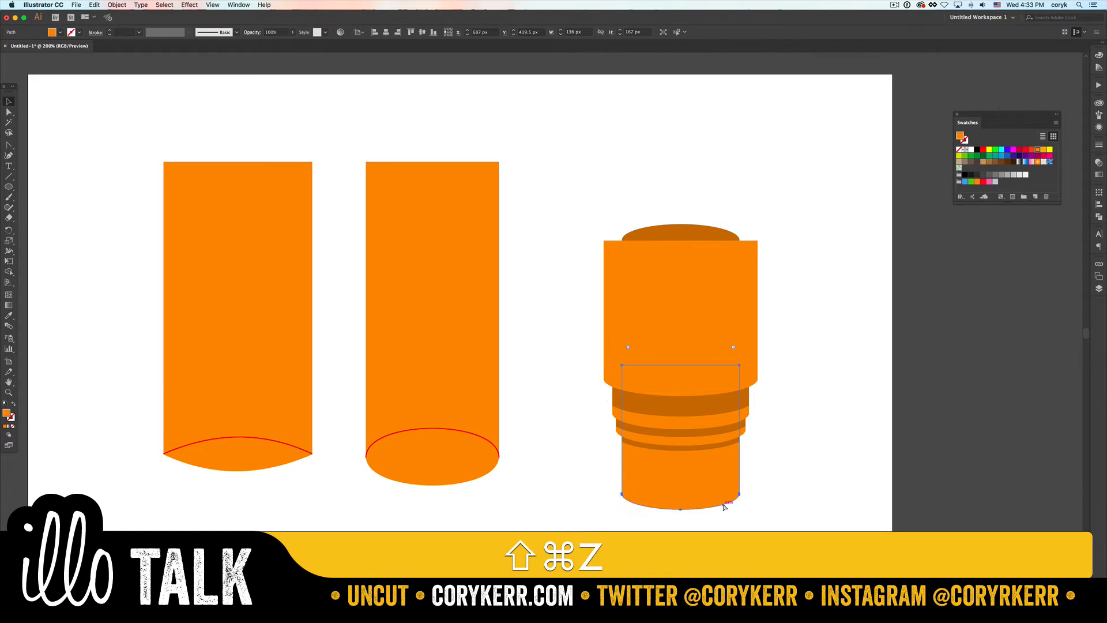
{"action": "left_click", "coordinate": [723, 492]}
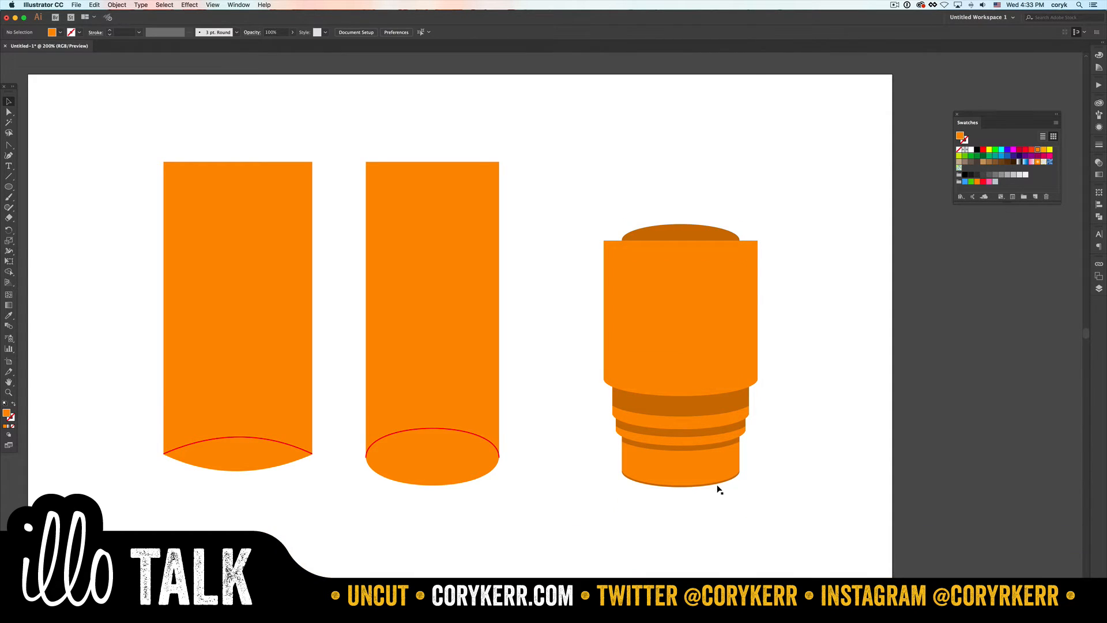
{"action": "left_click_drag", "start_coordinate": [717, 485], "coordinate": [717, 580]}
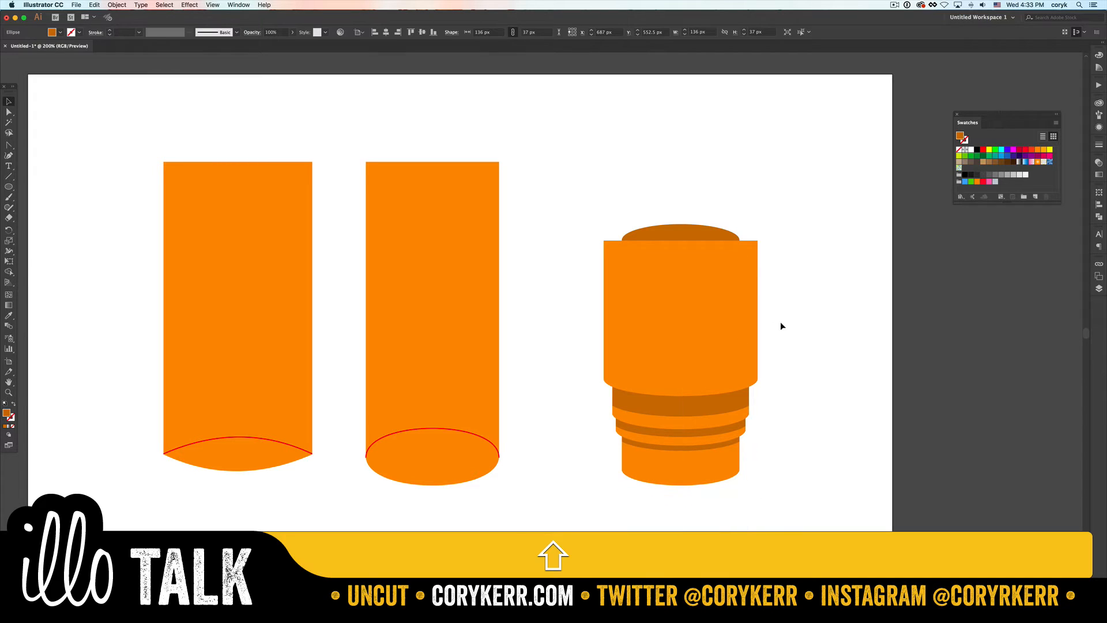
- Bring the upper dark ellipse to the front and scale it proportionally from its center to the top tier's 178 px width
{"action": "left_click", "coordinate": [709, 234]}
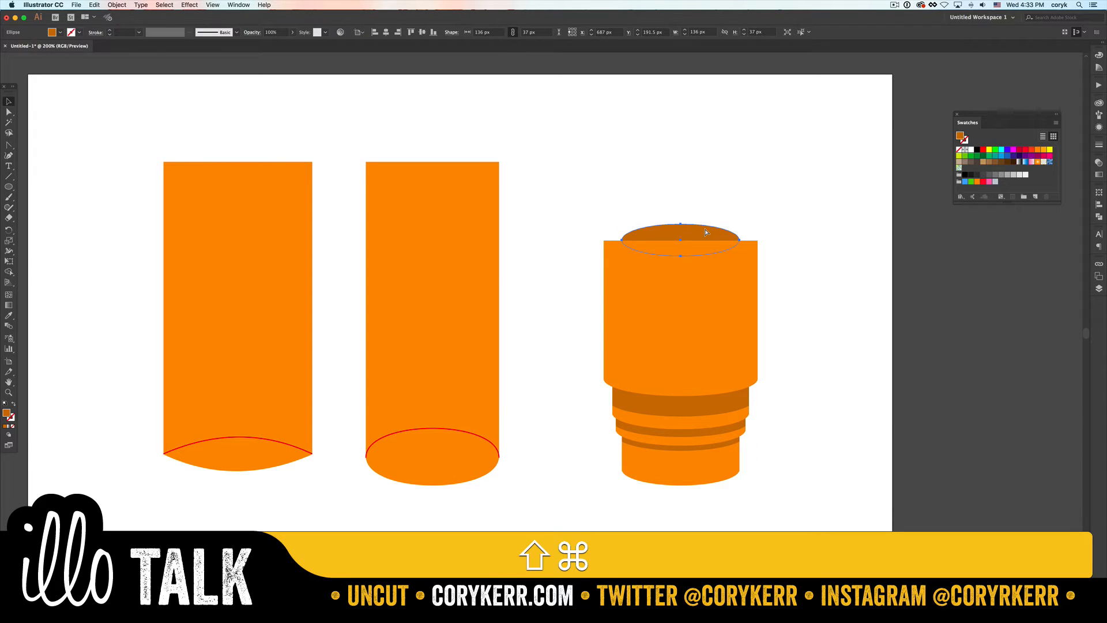
{"action": "key", "text": "super+shift+bracketright"}
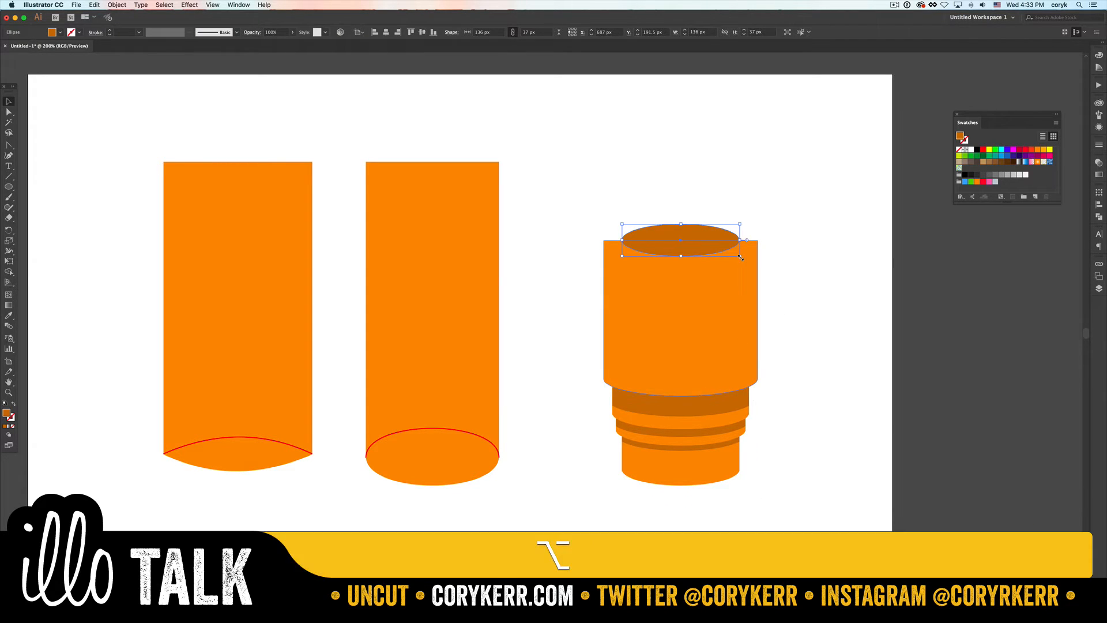
{"action": "left_click_drag", "start_coordinate": [742, 257], "coordinate": [757, 265]}
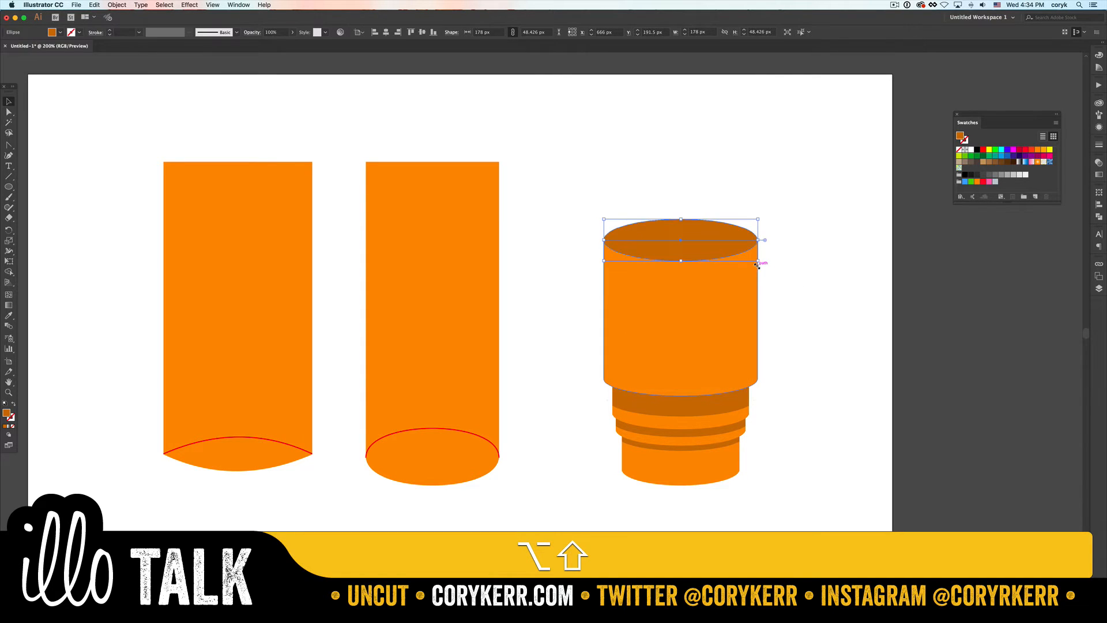
- Fill the top ellipse with the orange sampled from the tier body and lower its saturation slightly for a lighter tint
{"action": "key", "text": "i"}
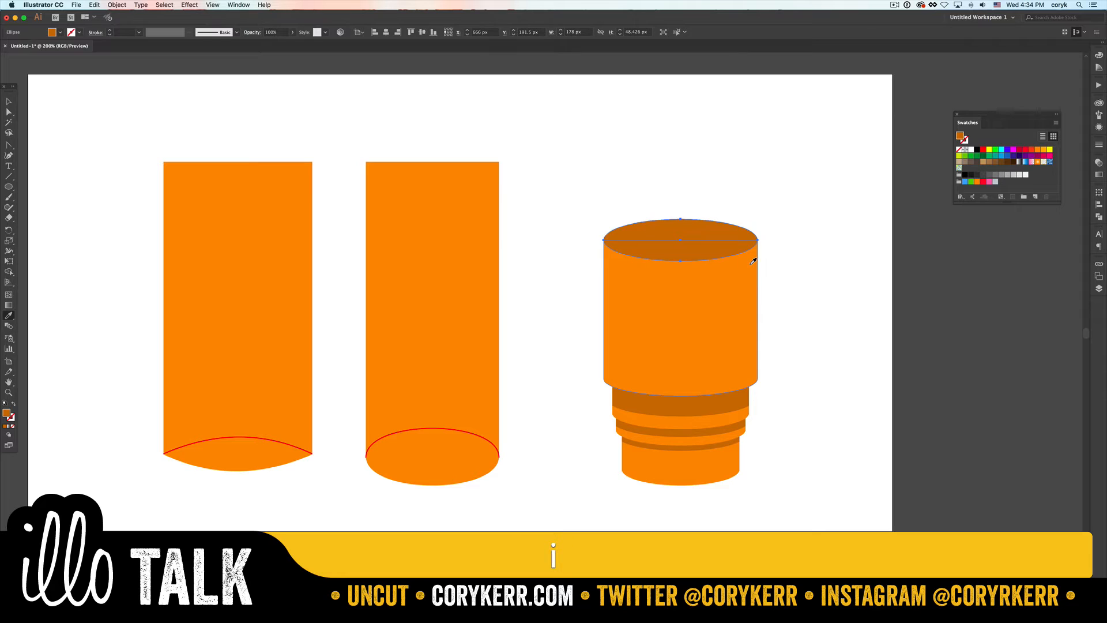
{"action": "left_click", "coordinate": [753, 261]}
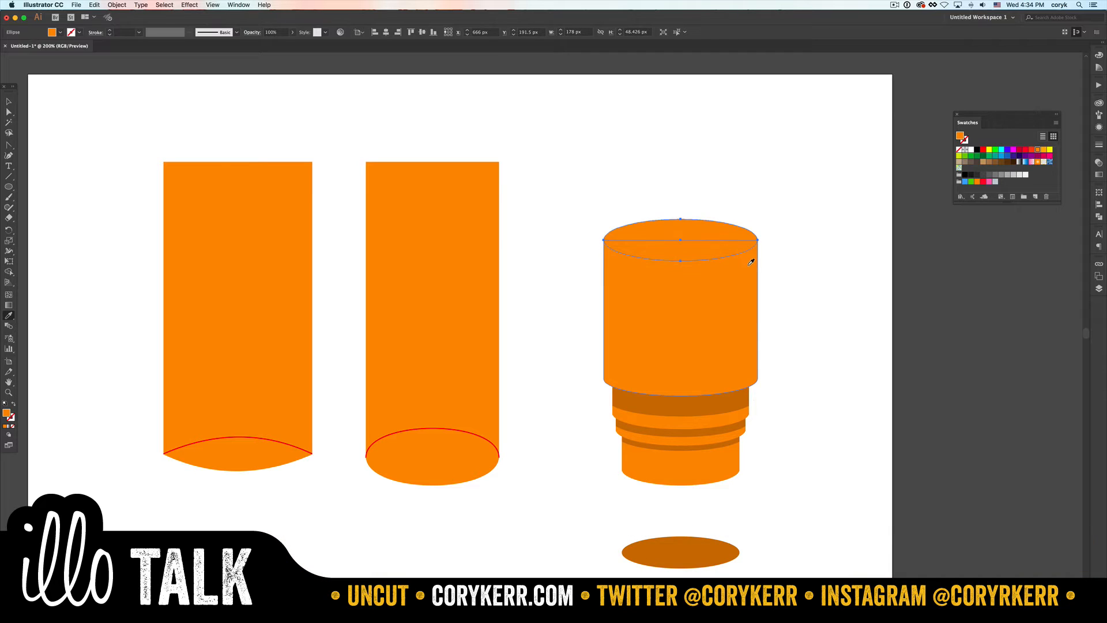
{"action": "left_click", "coordinate": [1099, 55]}
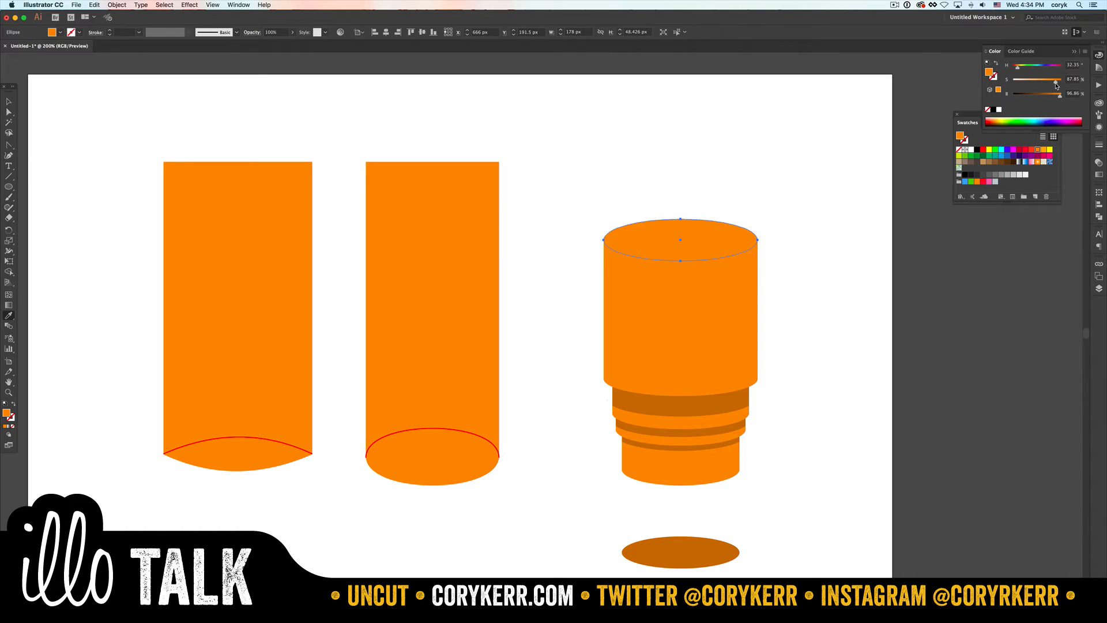
{"action": "left_click_drag", "start_coordinate": [1056, 85], "coordinate": [1050, 84]}
{"action": "key", "text": "v"}
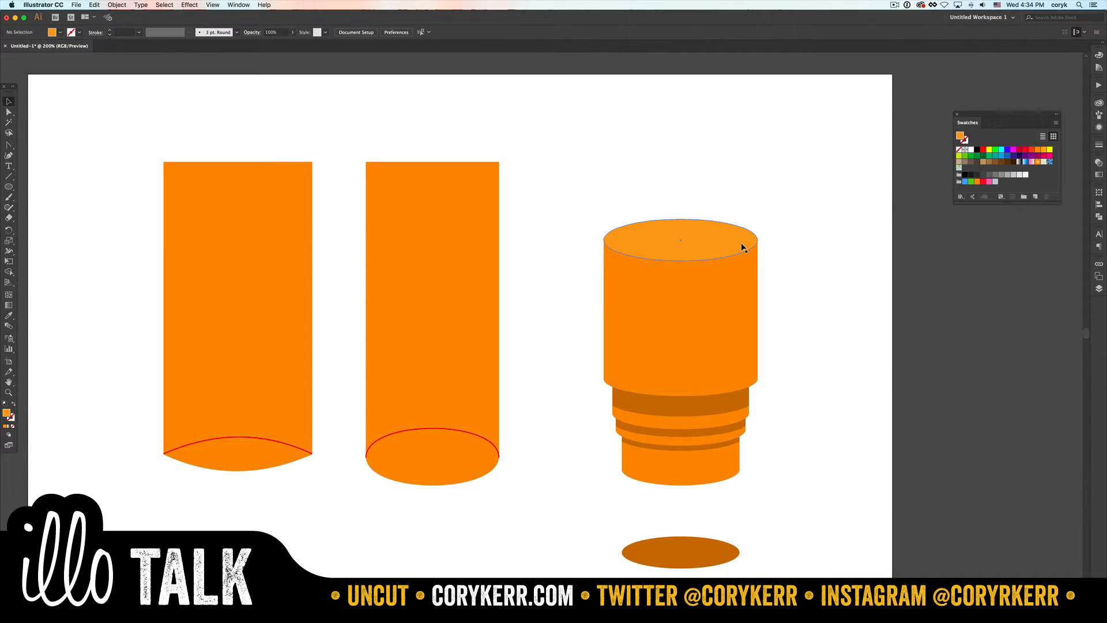
- Paste a copy of the top ellipse in front and scale it down from its center to about 170 × 43 px
{"action": "key", "text": "super+c"}
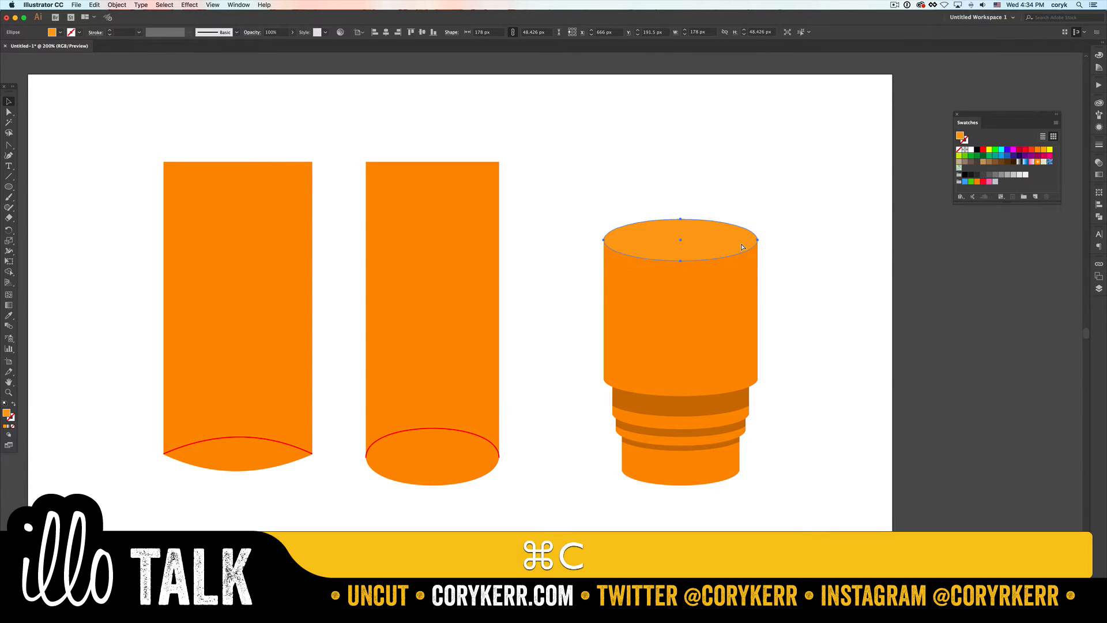
{"action": "key", "text": "super+f"}
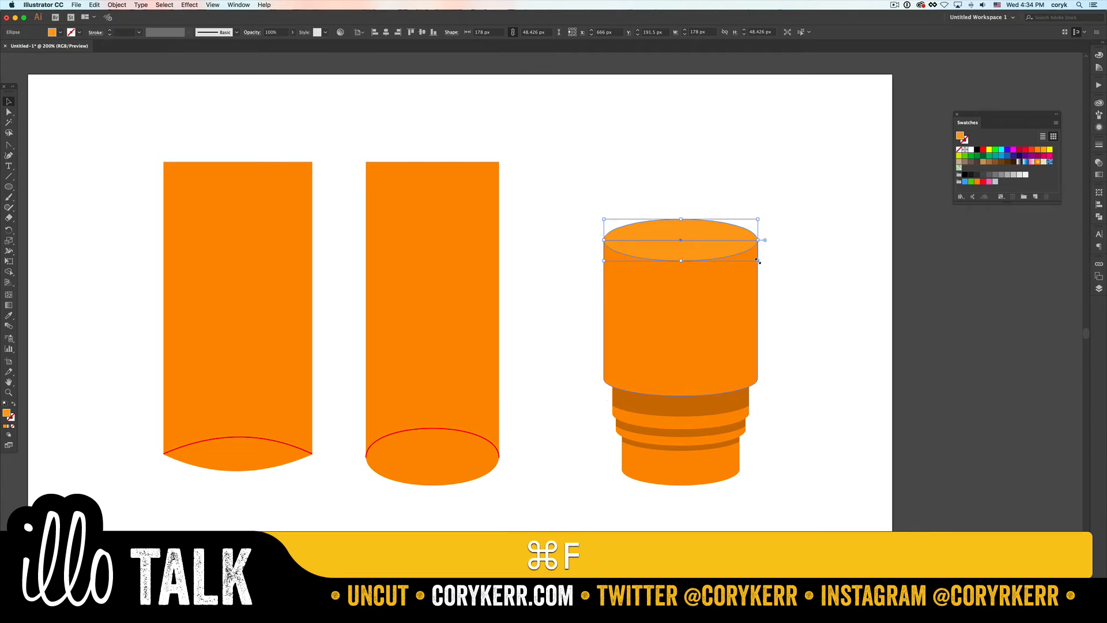
{"action": "left_click_drag", "start_coordinate": [758, 261], "coordinate": [755, 259]}
{"action": "key", "text": "i"}
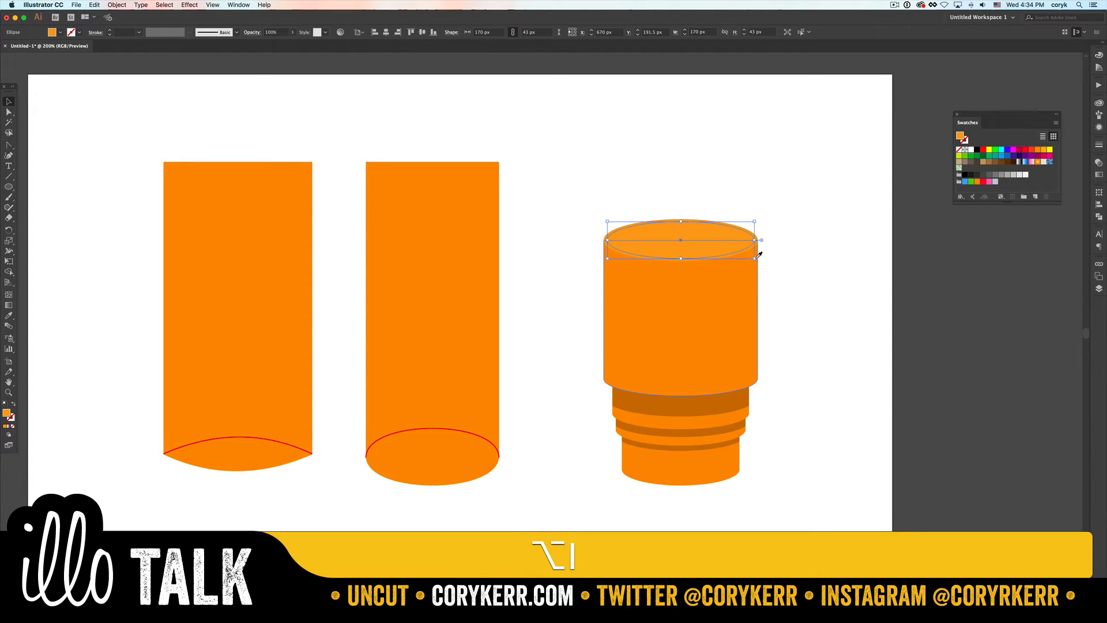
- Fill the inner top ellipse with the dark orange sampled from the shadow band beneath the top tier
{"action": "left_click", "coordinate": [702, 405]}
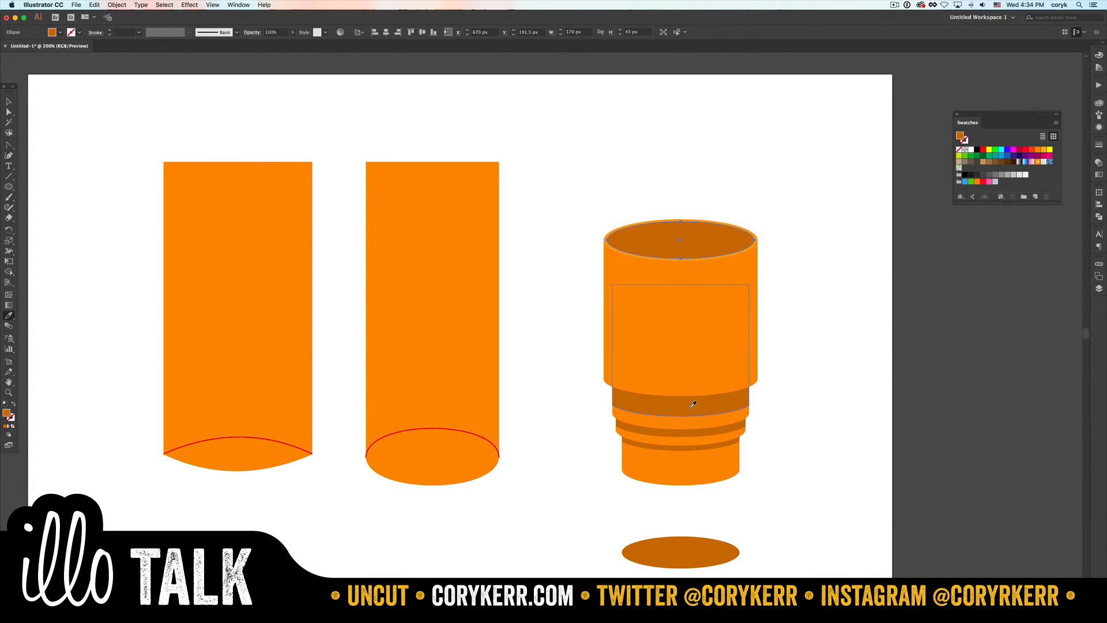
{"action": "key", "text": "v"}
{"action": "left_click", "coordinate": [762, 472]}
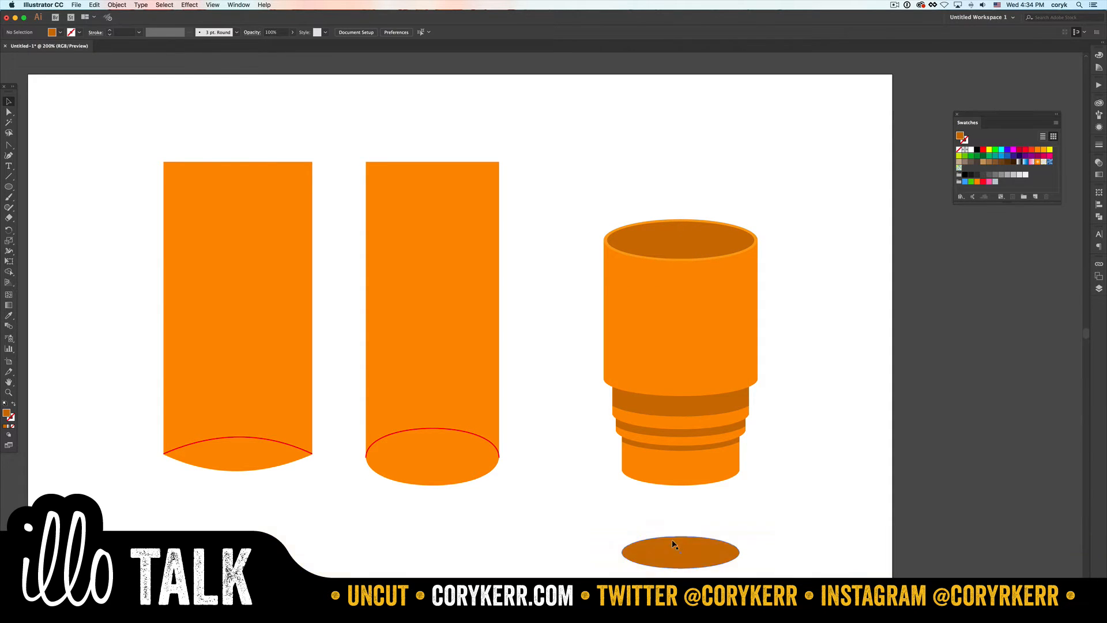
- Duplicate the inner ellipse 18 px lower and use Shape Builder to remove the part of the copy outside the opening
{"action": "left_click_drag", "start_coordinate": [716, 237], "coordinate": [719, 257]}
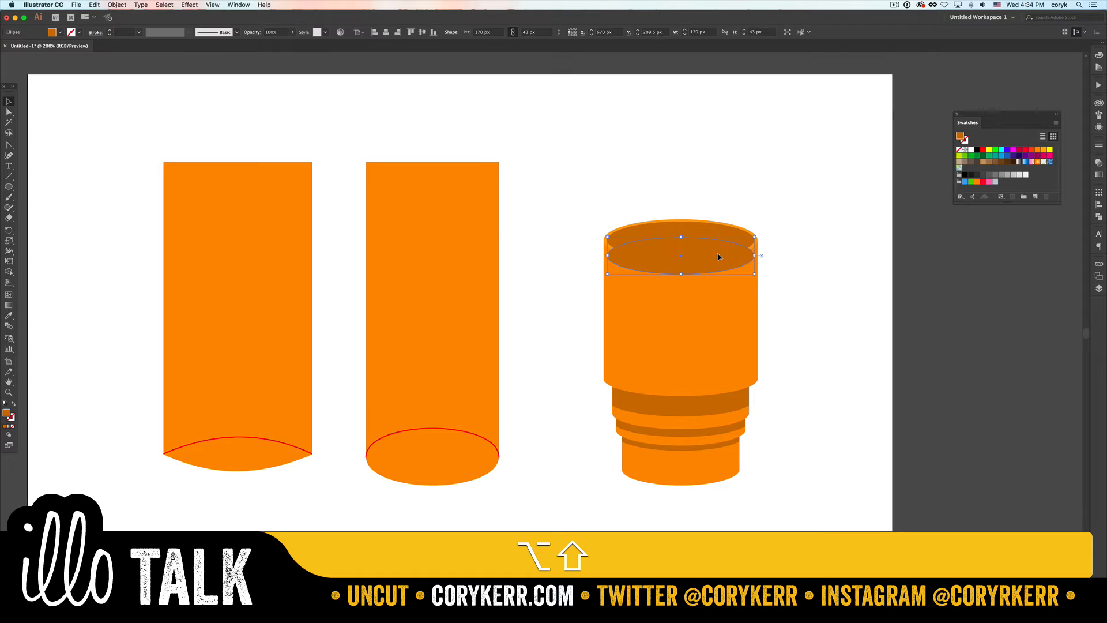
{"action": "left_click", "coordinate": [753, 245], "text": "shift"}
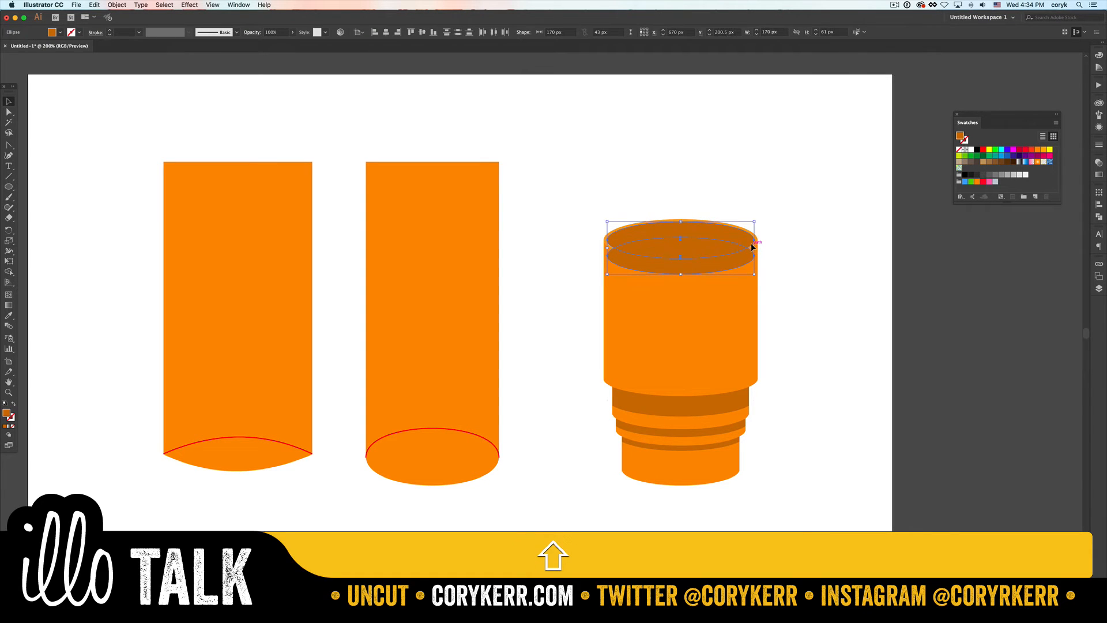
{"action": "key", "text": "shift+m"}
{"action": "left_click", "coordinate": [745, 255], "text": "alt"}
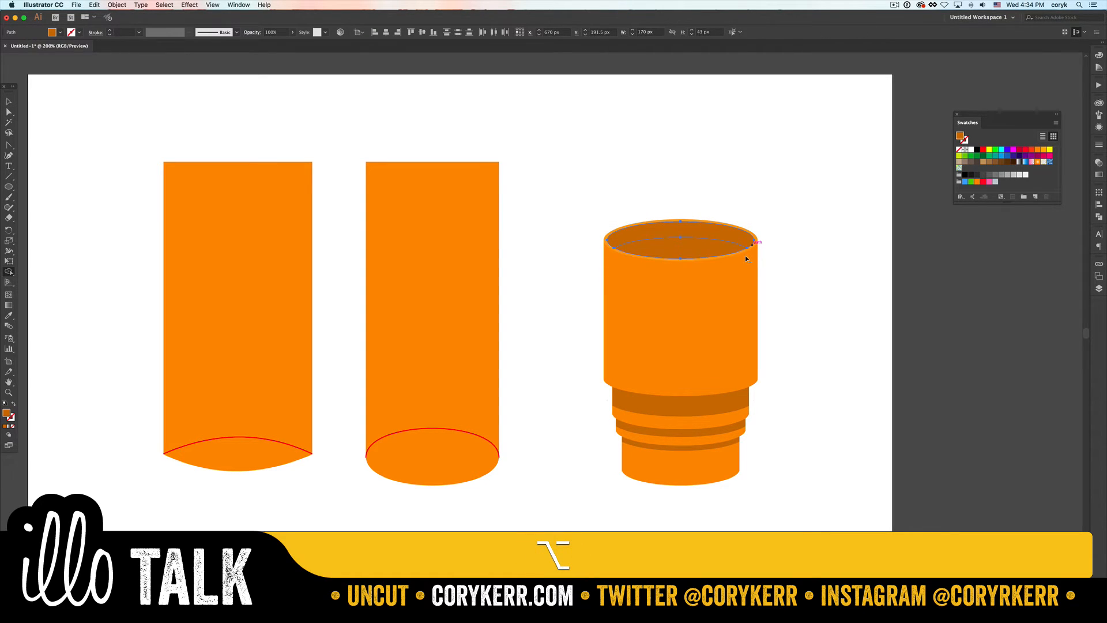
{"action": "key", "text": "v"}
{"action": "left_click", "coordinate": [819, 263]}
- Try cyan, blue and red swatch fills on the lens-shaped liquid surface inside the rim
{"action": "left_click", "coordinate": [711, 248]}
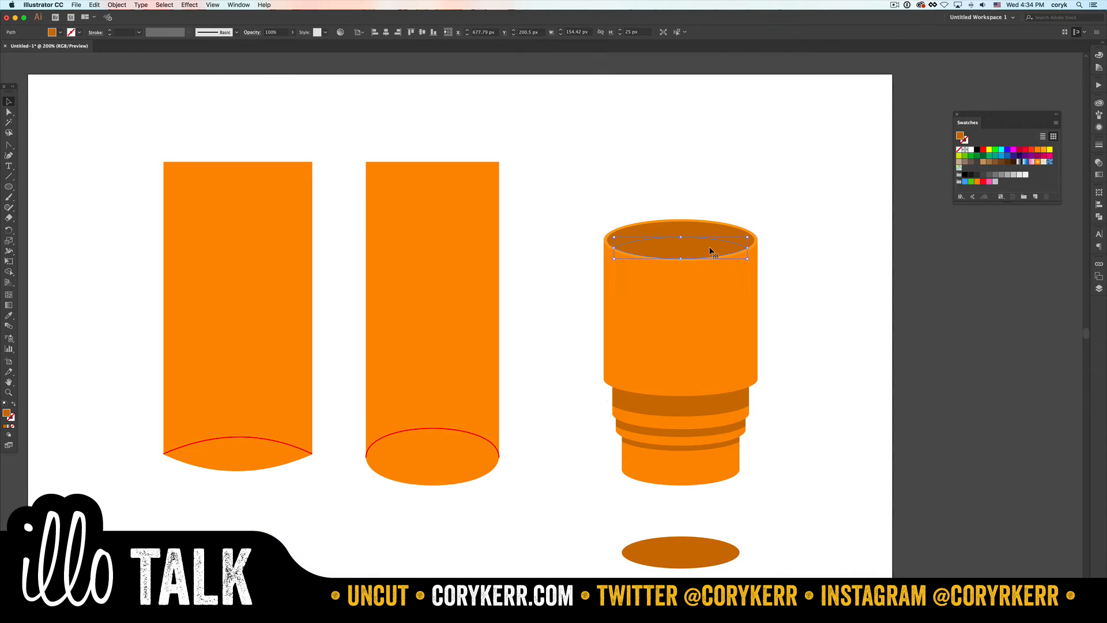
{"action": "left_click", "coordinate": [1002, 150]}
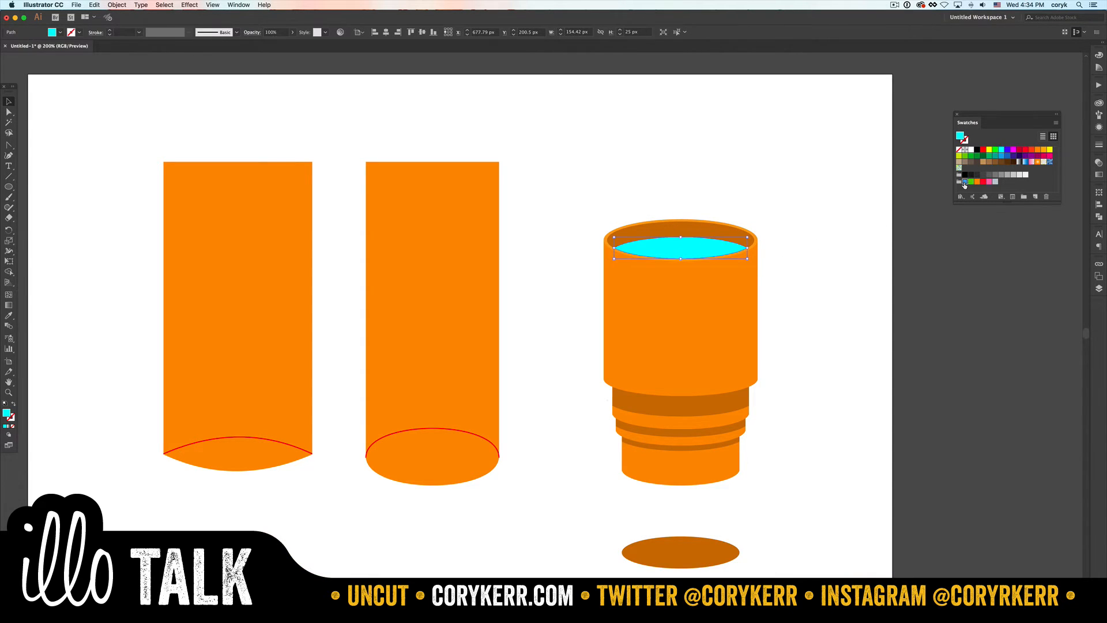
{"action": "left_click", "coordinate": [965, 181]}
{"action": "left_click", "coordinate": [831, 279]}
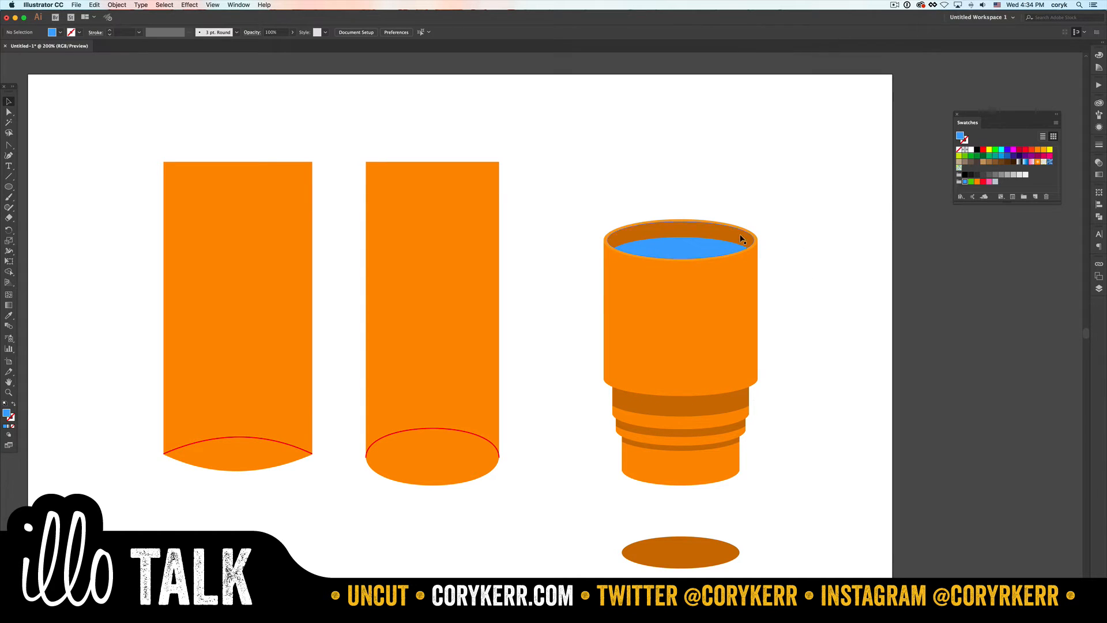
{"action": "left_click", "coordinate": [704, 250]}
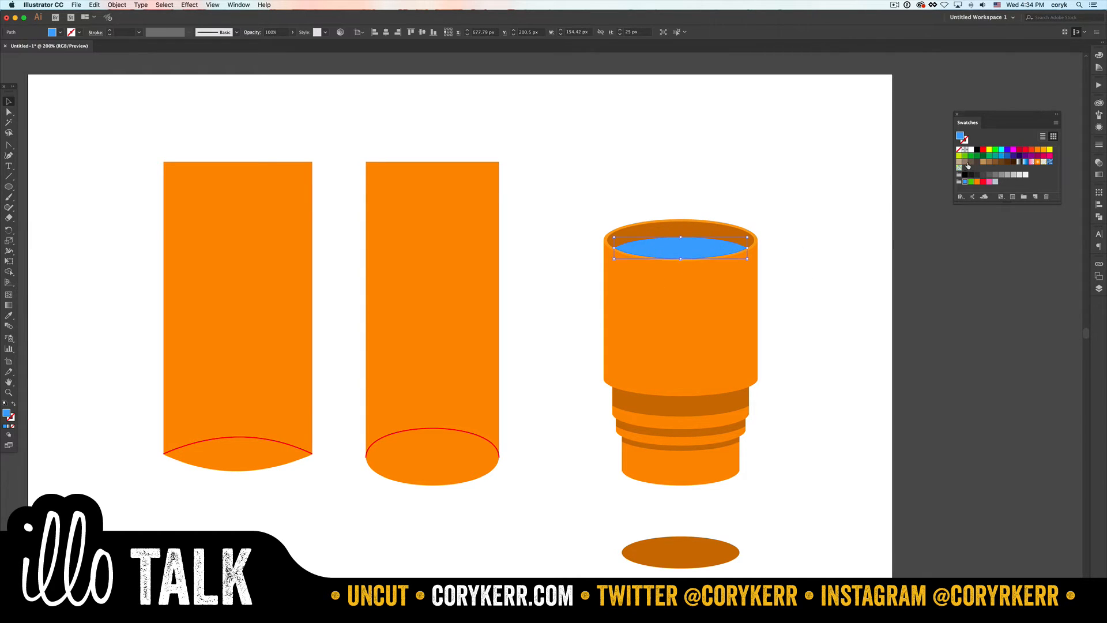
{"action": "left_click", "coordinate": [983, 150]}
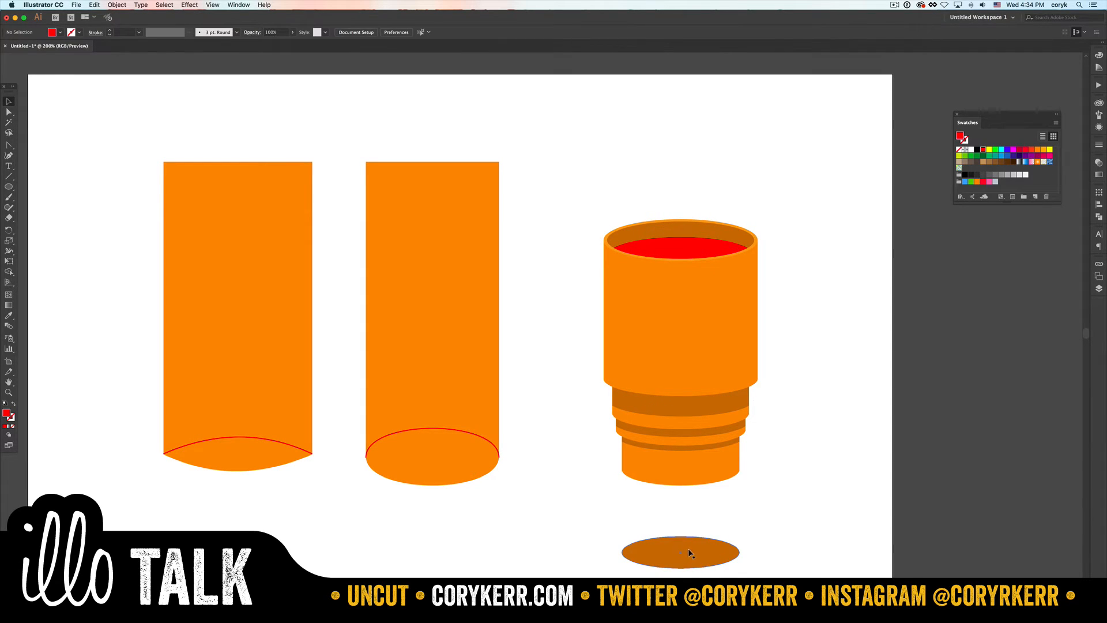
{"action": "left_click_drag", "start_coordinate": [791, 213], "coordinate": [582, 496]}
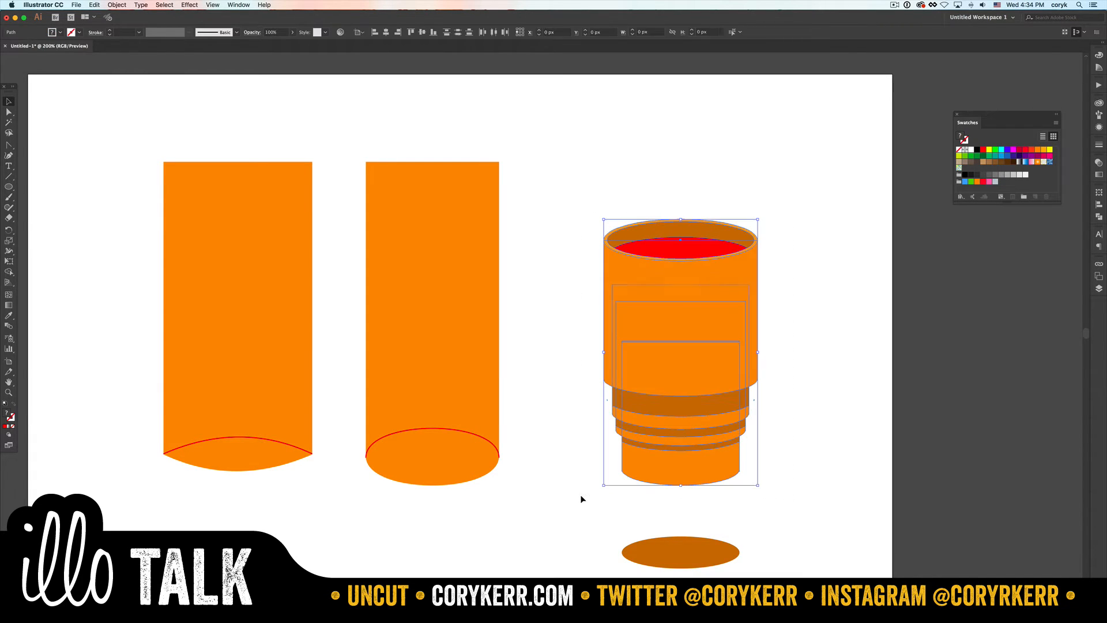
{"action": "left_click", "coordinate": [900, 327]}
- Fill the liquid surface inside the rim with a dark brown swatch
{"action": "left_click", "coordinate": [698, 245]}
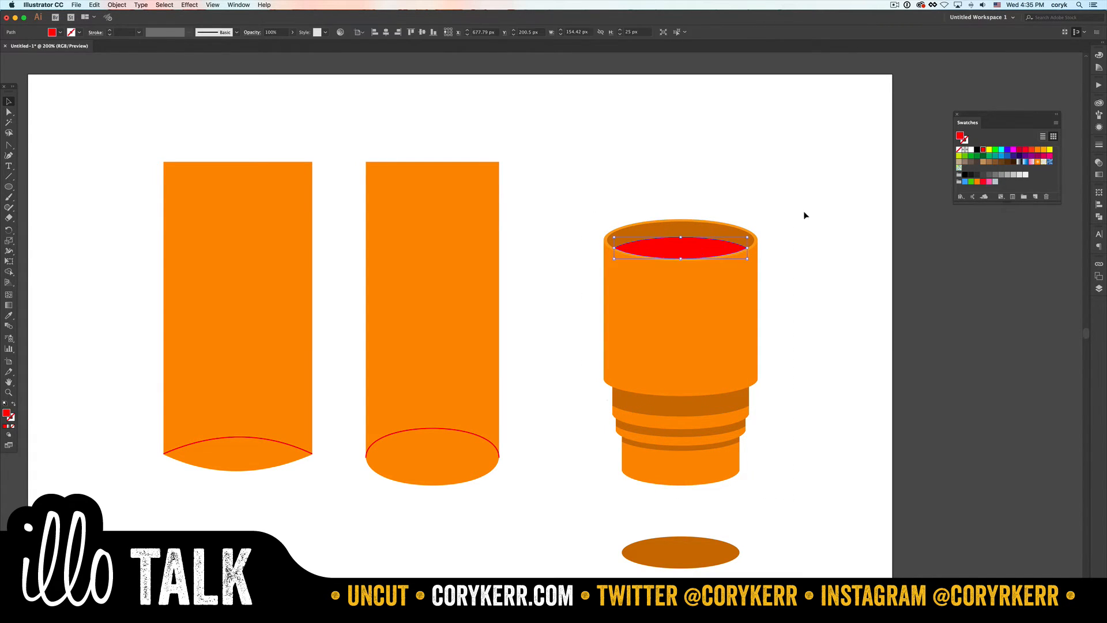
{"action": "left_click", "coordinate": [1008, 162]}
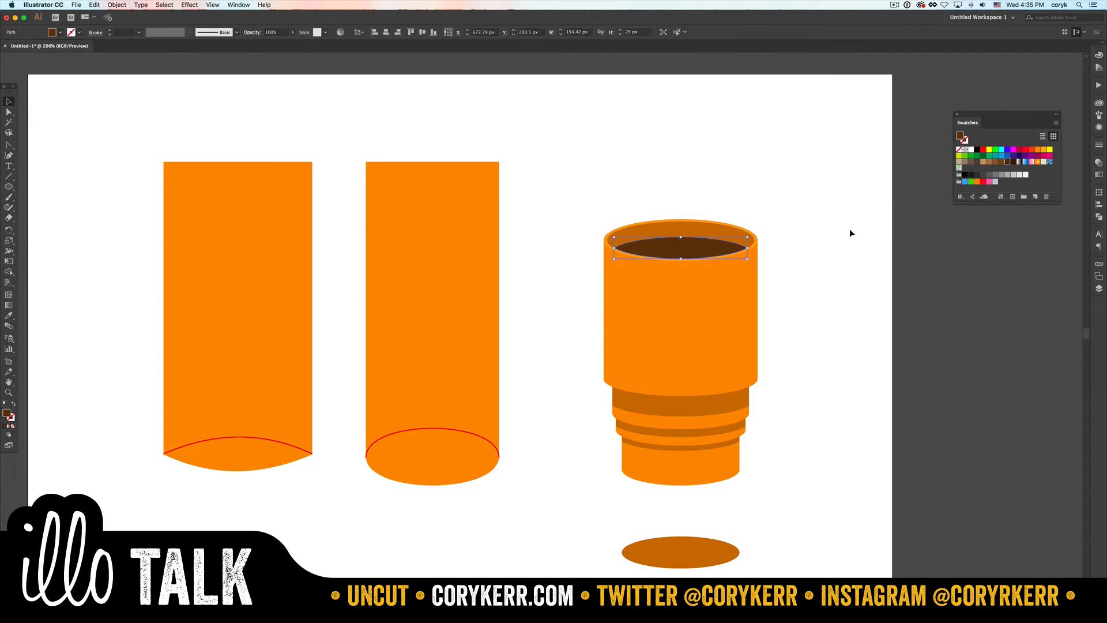
{"action": "left_click", "coordinate": [794, 271]}
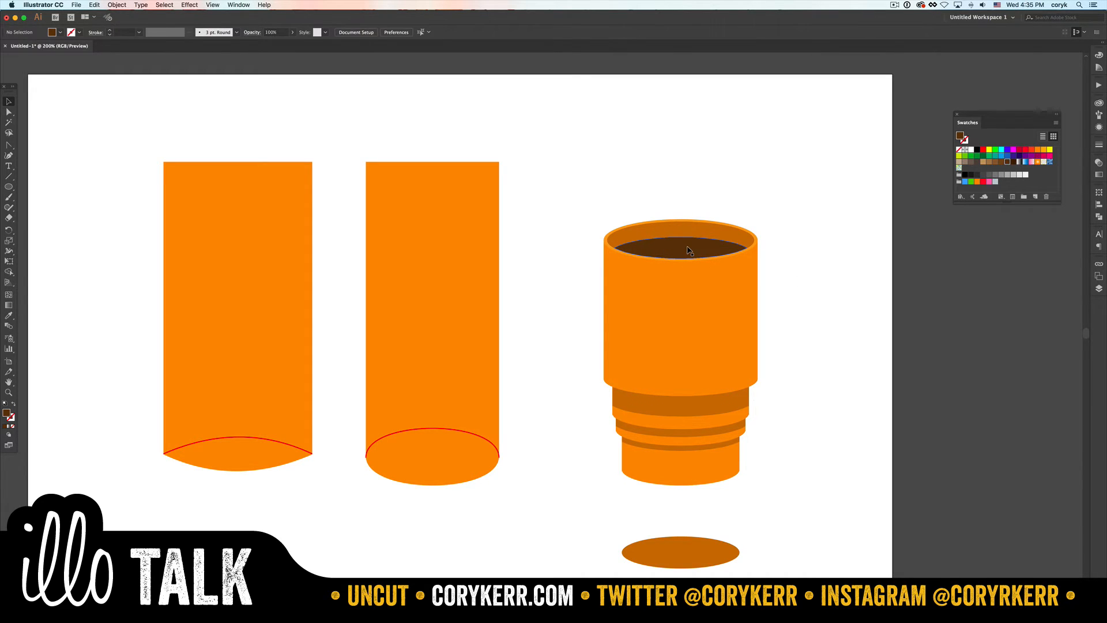
- Duplicate the brown liquid shape slightly lower, rotate the copy slightly counterclockwise, and trim its overhang outside the liquid with Shape Builder
{"action": "left_click_drag", "start_coordinate": [679, 248], "coordinate": [694, 256]}
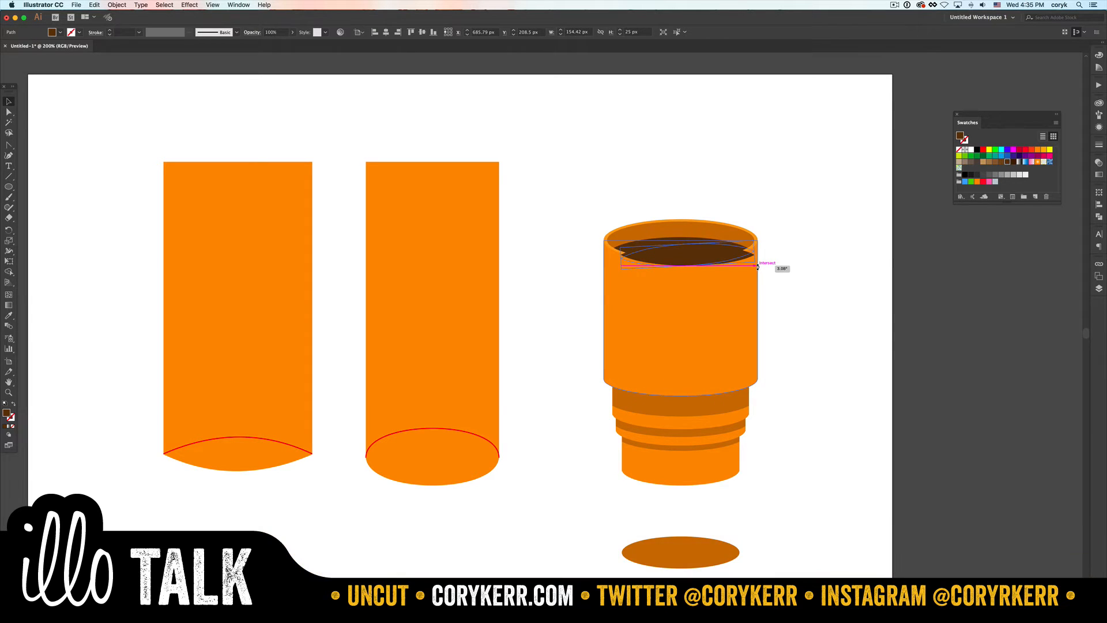
{"action": "left_click_drag", "start_coordinate": [780, 265], "coordinate": [756, 261]}
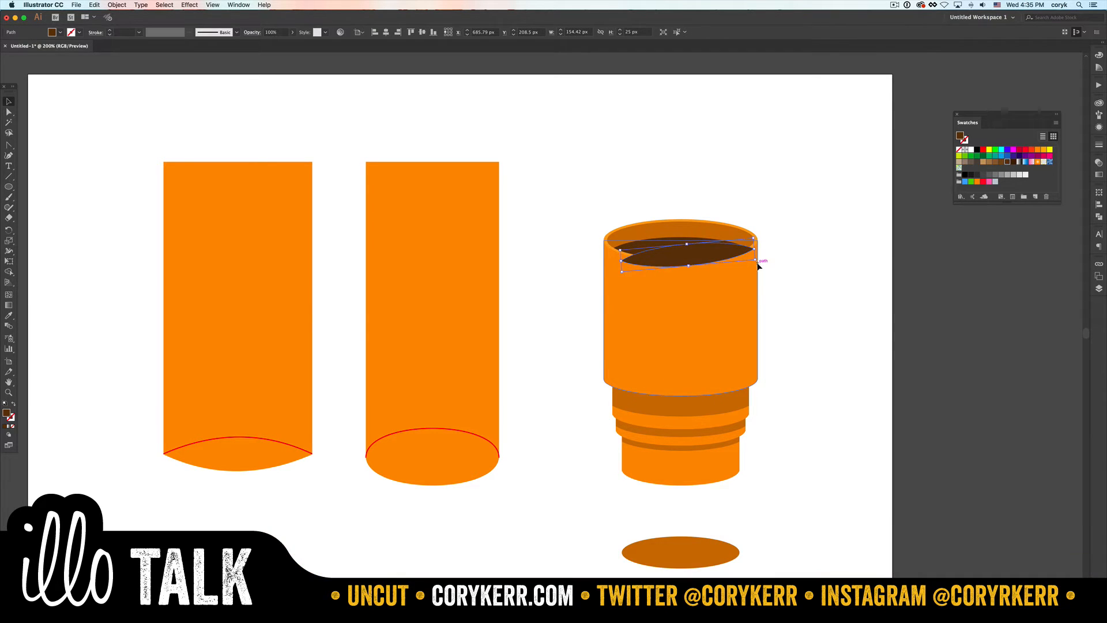
{"action": "left_click", "coordinate": [650, 241], "text": "shift"}
{"action": "key", "text": "shift+m"}
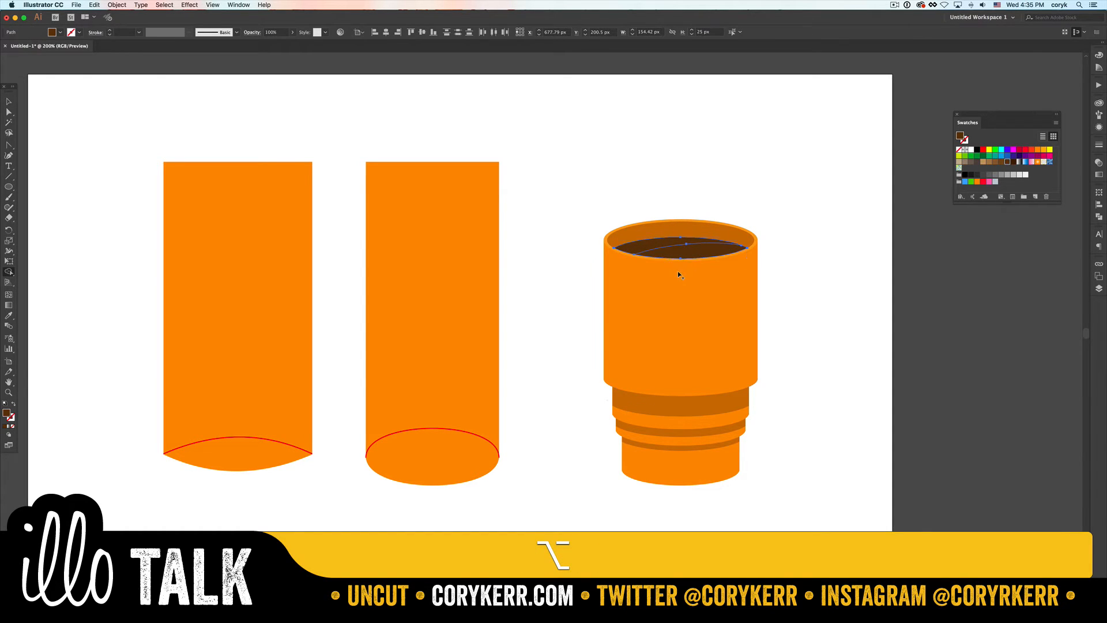
{"action": "key", "text": "v"}
{"action": "left_click", "coordinate": [836, 271]}
- Try a lighter brown fill on the back liquid shape and undo it
{"action": "left_click", "coordinate": [706, 254]}
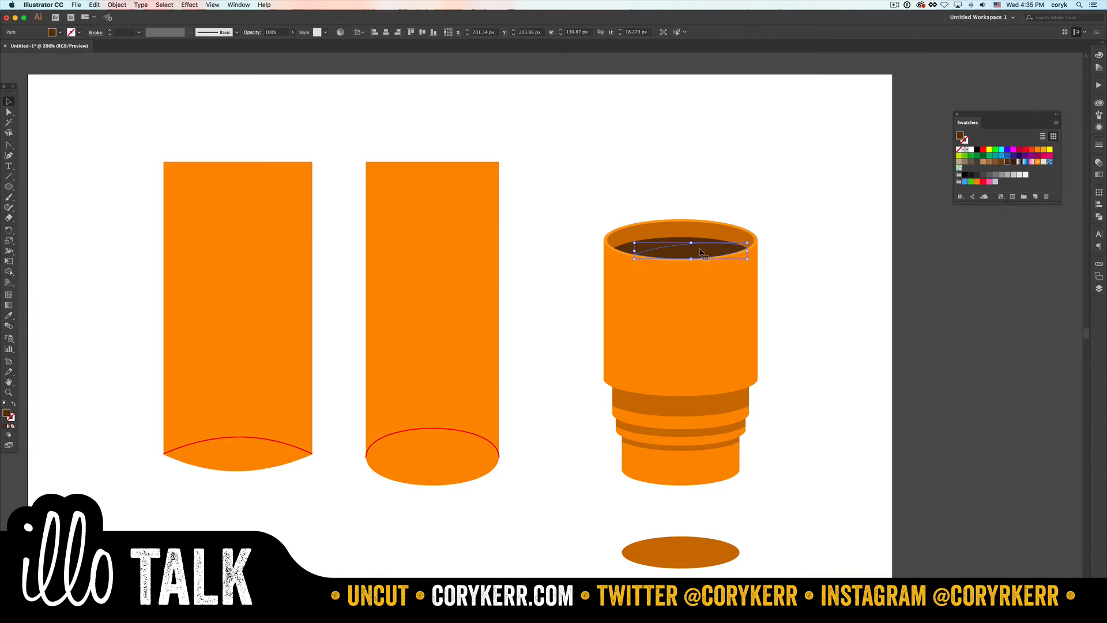
{"action": "left_click", "coordinate": [1002, 162]}
{"action": "left_click", "coordinate": [798, 215]}
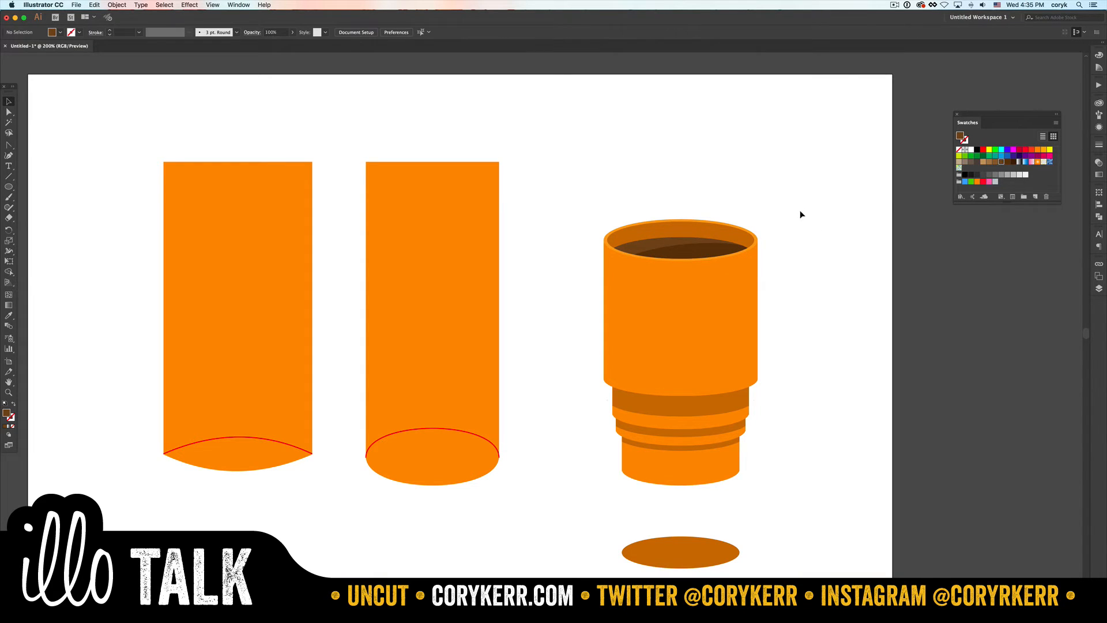
{"action": "key", "text": "super+z"}
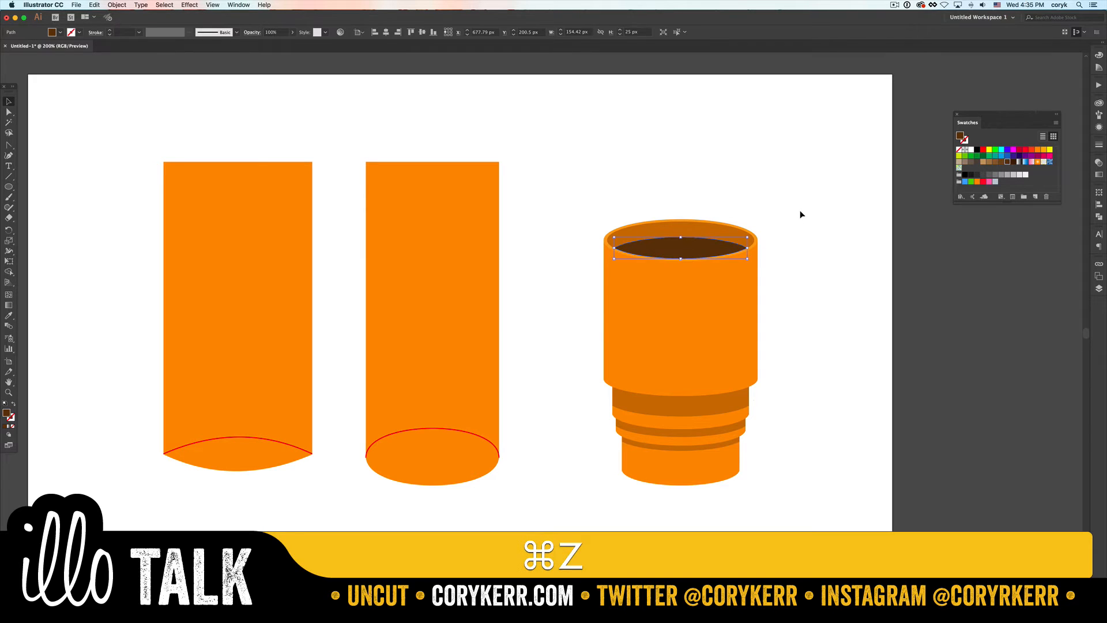
{"action": "key", "text": "super+z"}
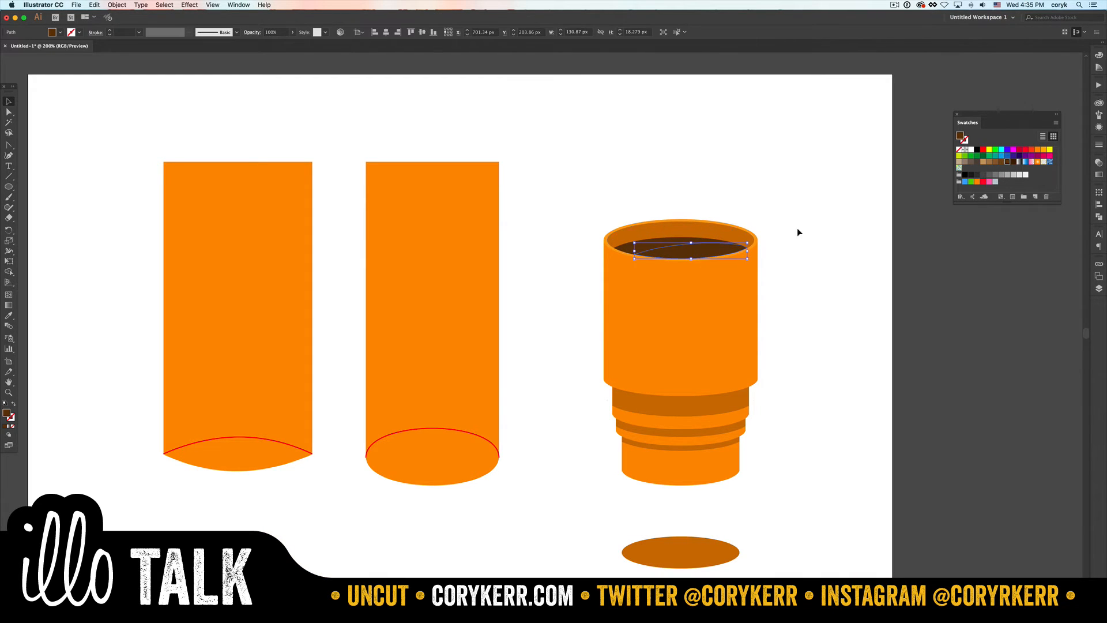
- Fill the trimmed, tilted liquid shape with a lighter brown swatch as a highlight
{"action": "left_click", "coordinate": [1001, 161]}
{"action": "left_click", "coordinate": [807, 237]}
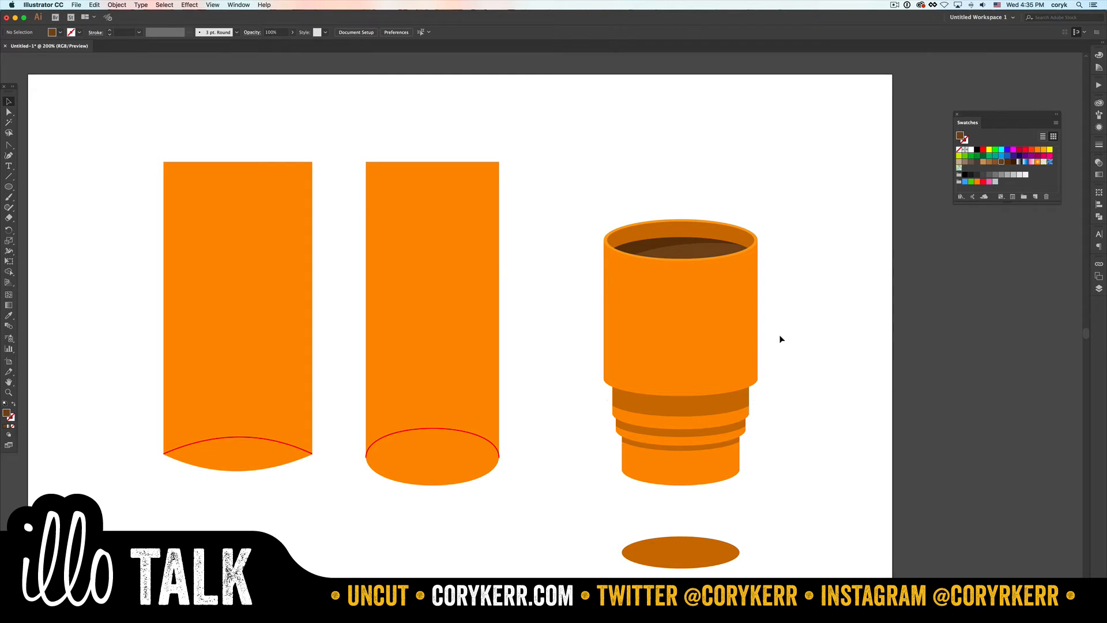
- Taper the whole stacked cup with Free Transform's Perspective Distort, widening the rim to about 218 px and narrowing the base
{"action": "left_click_drag", "start_coordinate": [783, 249], "coordinate": [582, 490]}
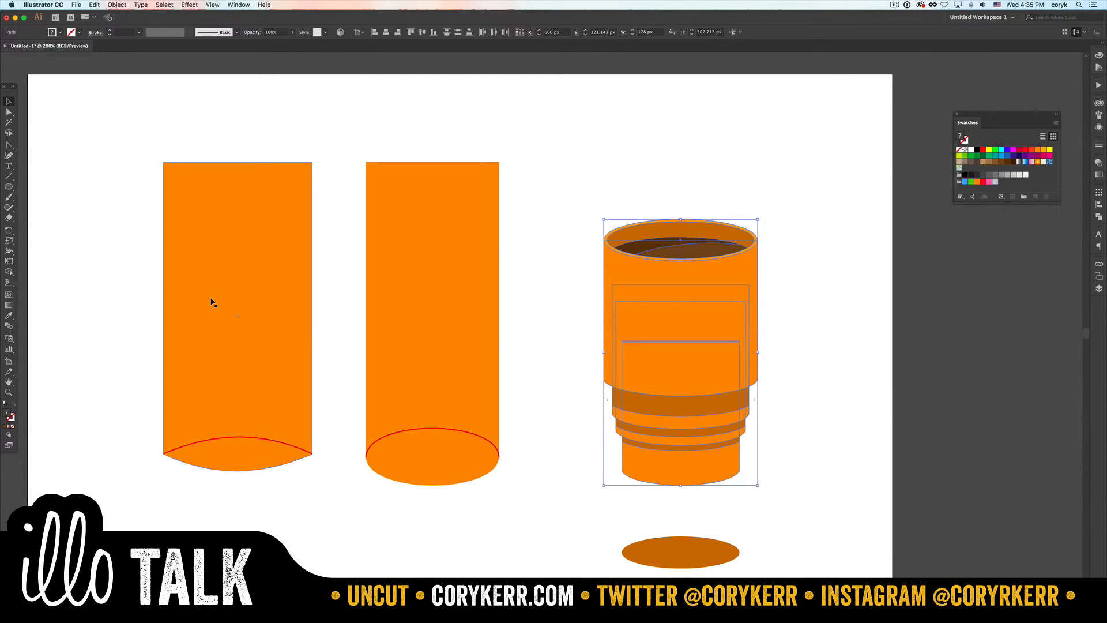
{"action": "key", "text": "e"}
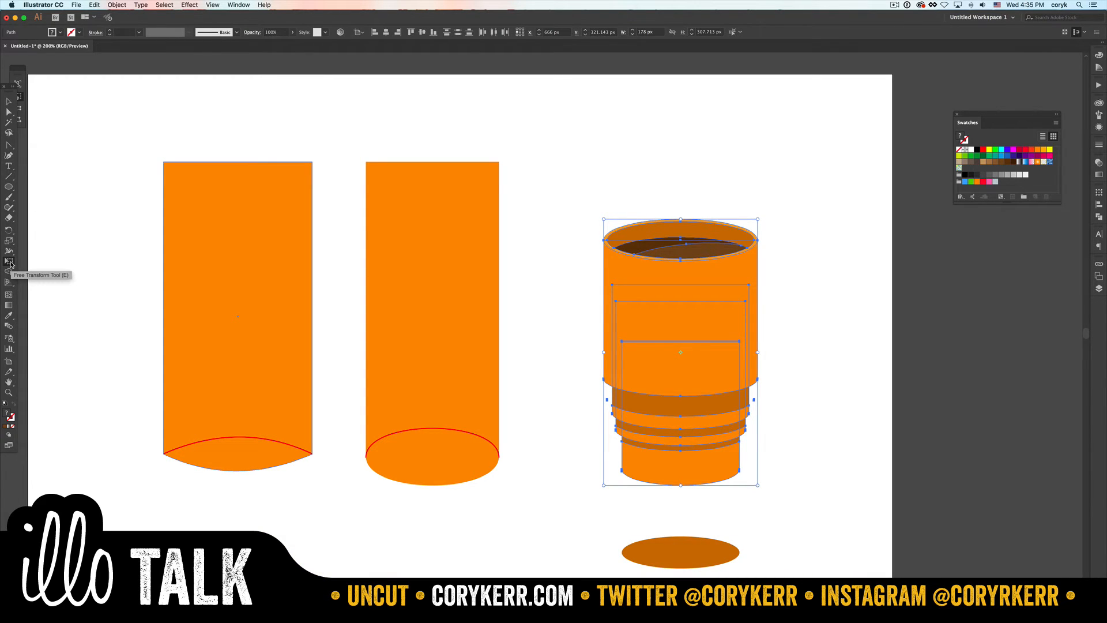
{"action": "left_click_drag", "start_coordinate": [20, 77], "coordinate": [56, 101]}
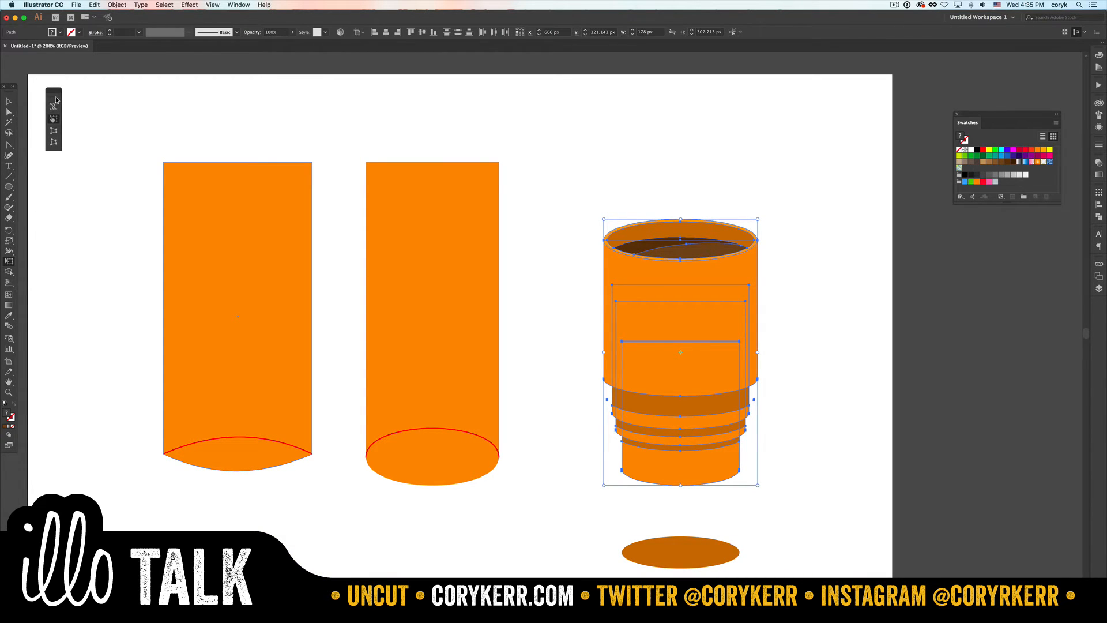
{"action": "left_click", "coordinate": [54, 133]}
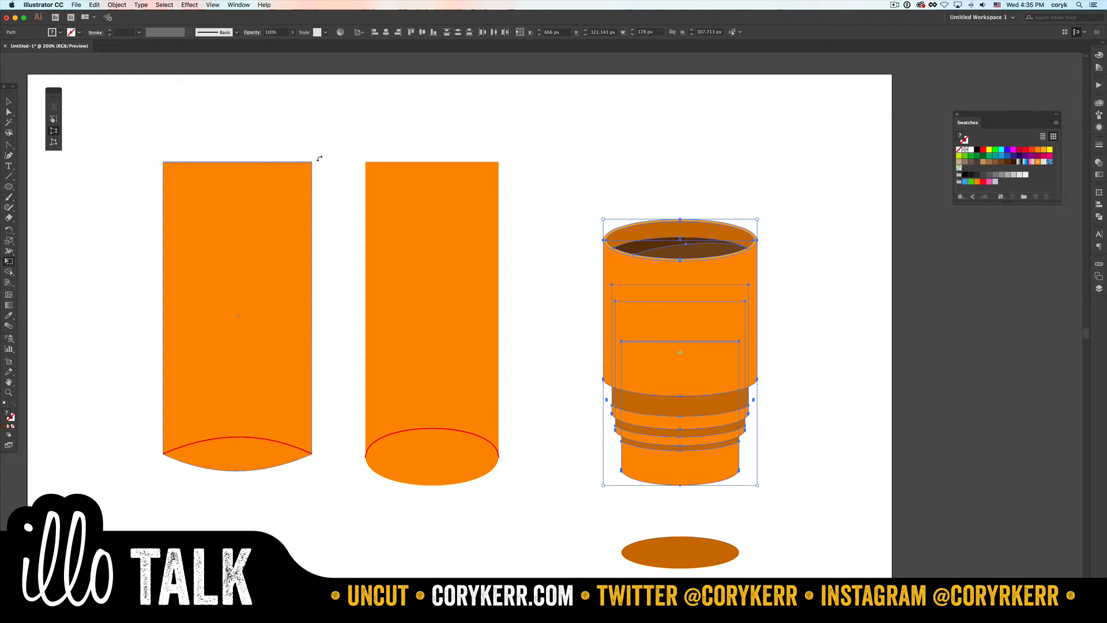
{"action": "left_click_drag", "start_coordinate": [604, 221], "coordinate": [583, 220]}
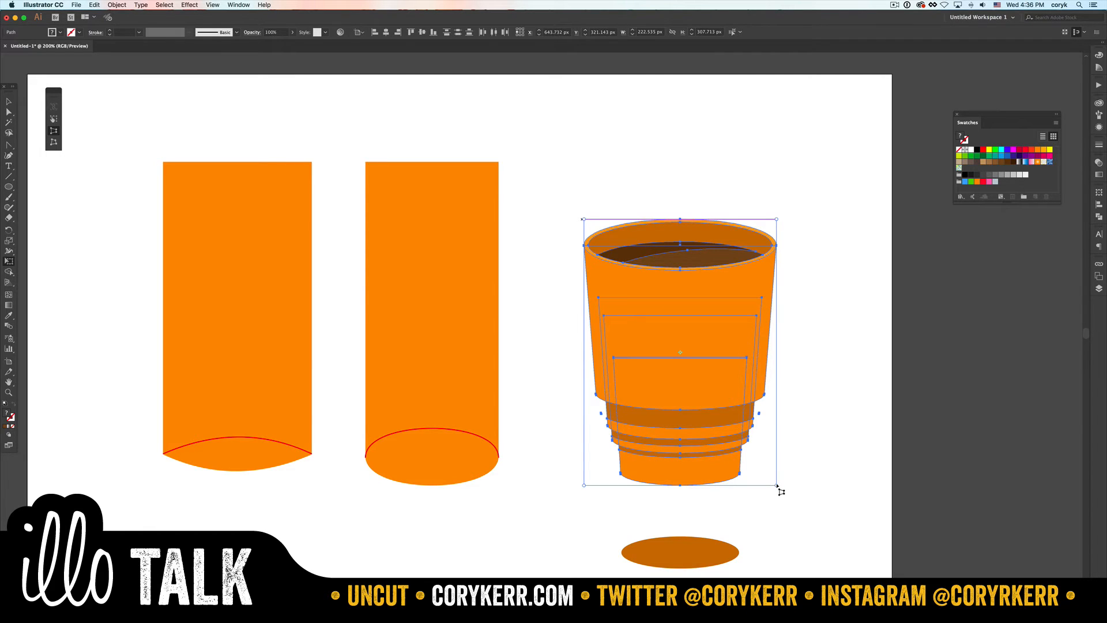
{"action": "left_click_drag", "start_coordinate": [777, 486], "coordinate": [753, 488]}
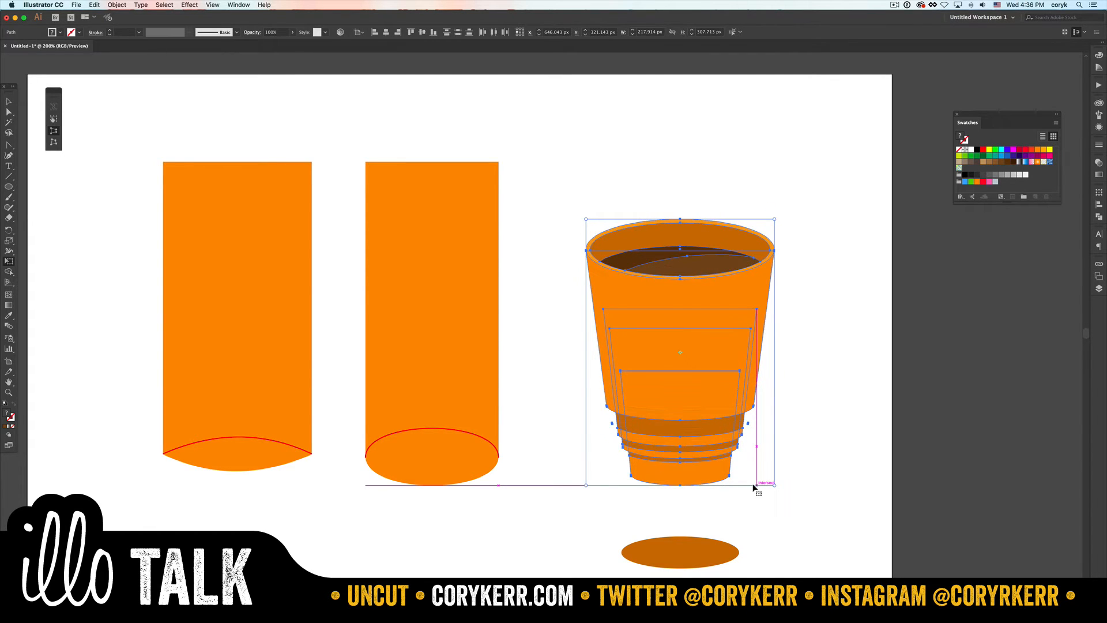
{"action": "key", "text": "v"}
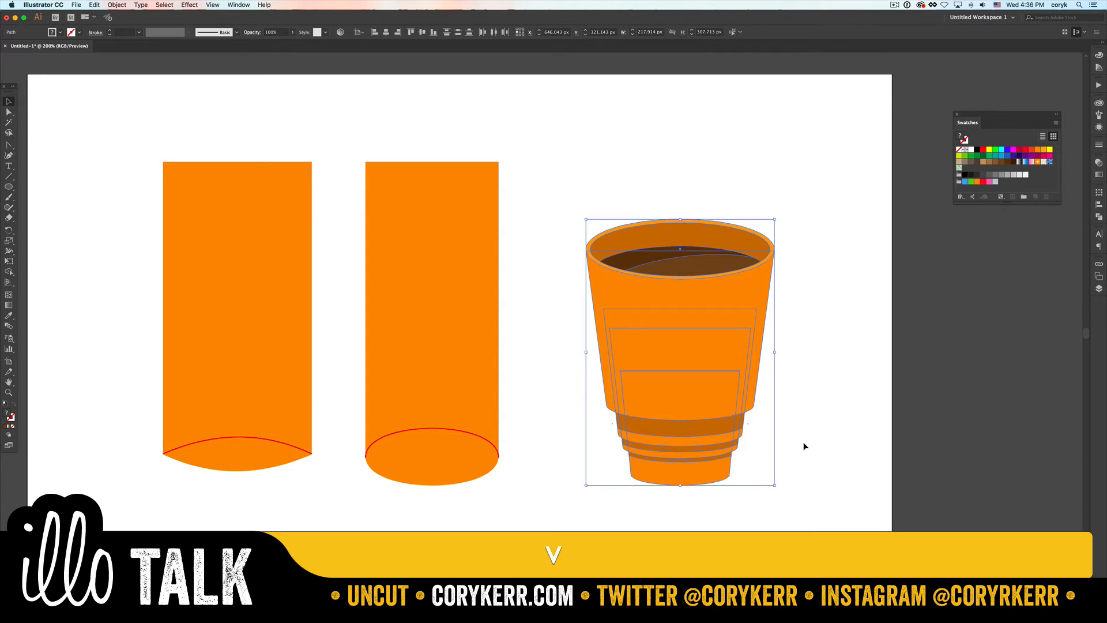
{"action": "left_click", "coordinate": [804, 442]}
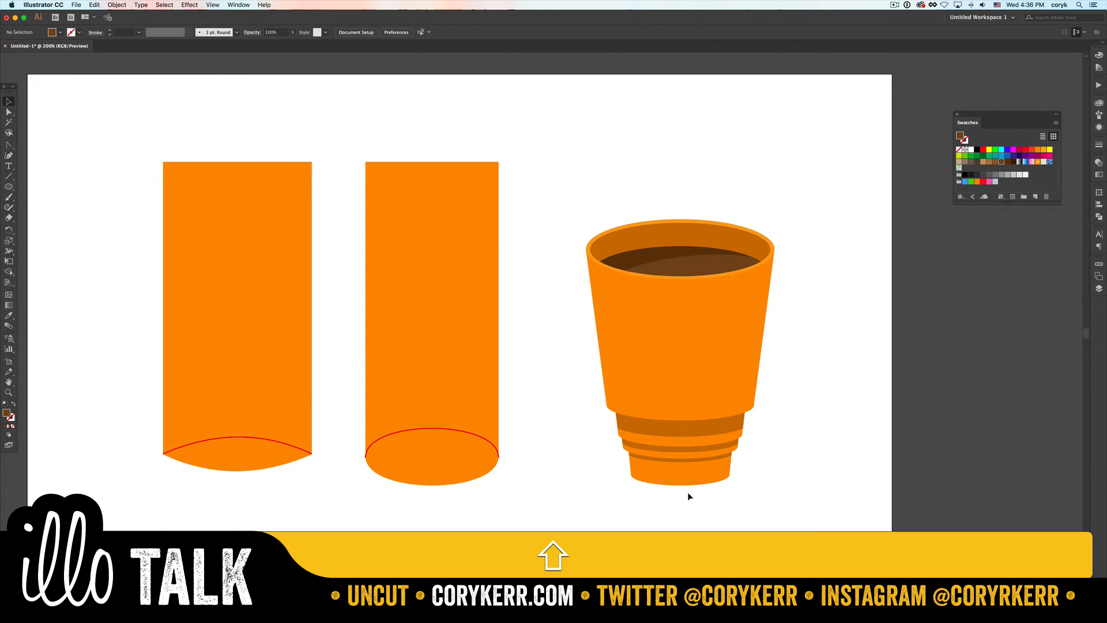
- Try reshaping the base's bottom curve by pulling handles from its lowest anchor point, and undo it
{"action": "key", "text": "shift+c"}
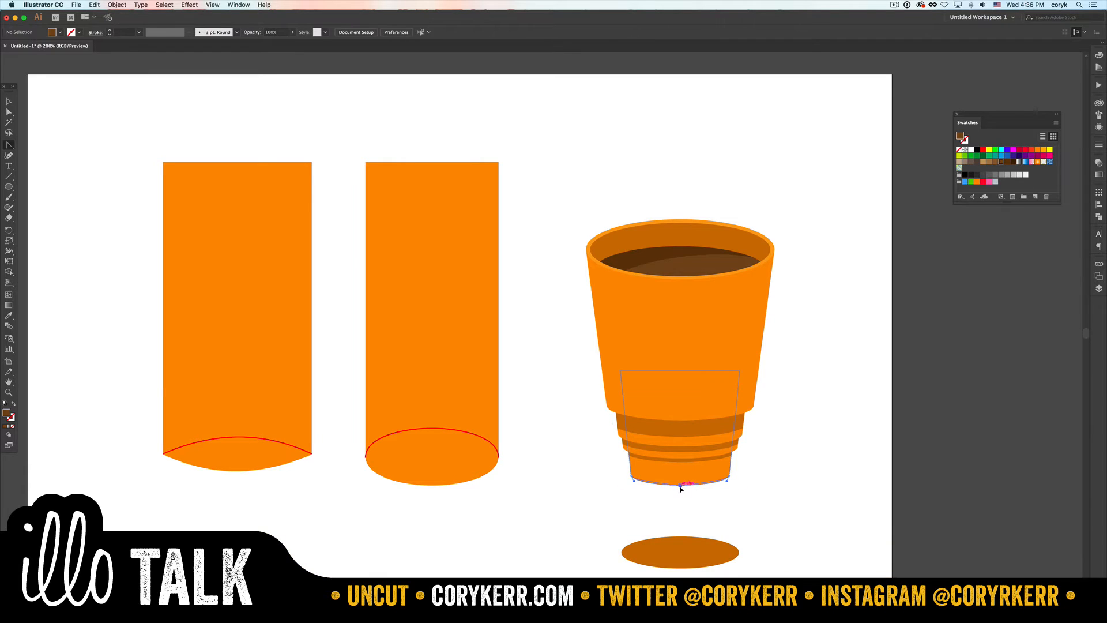
{"action": "left_click_drag", "start_coordinate": [681, 488], "coordinate": [673, 522]}
{"action": "key", "text": "super+z"}
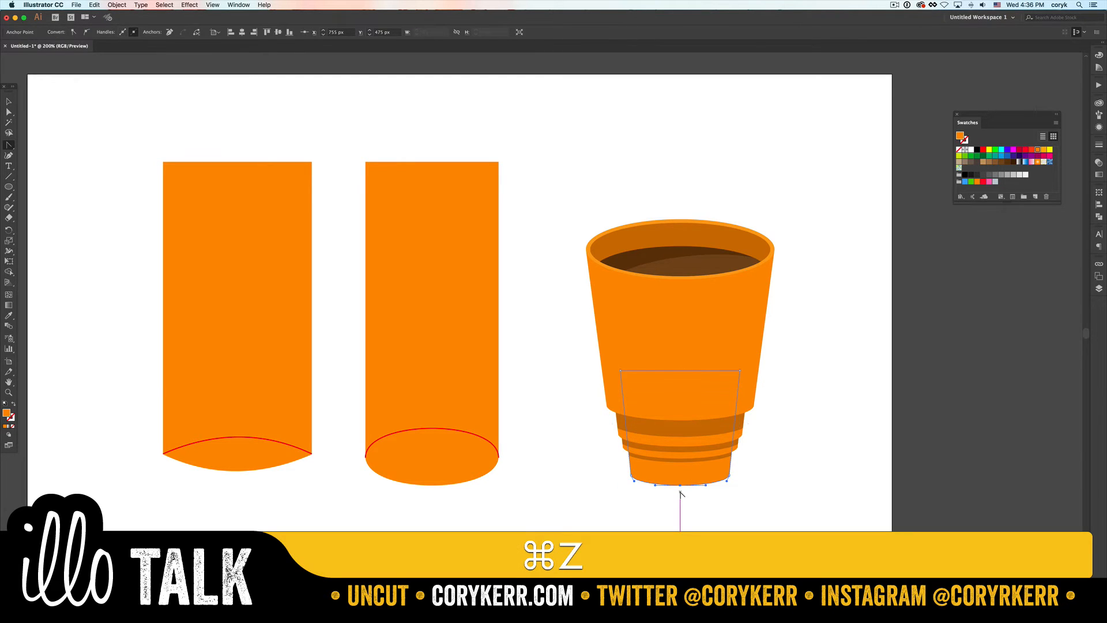
- Nudge the lowest anchor point of the cup's base down a few pixels to deepen its bottom curve
{"action": "key", "text": "super+a"}
{"action": "key", "text": "a"}
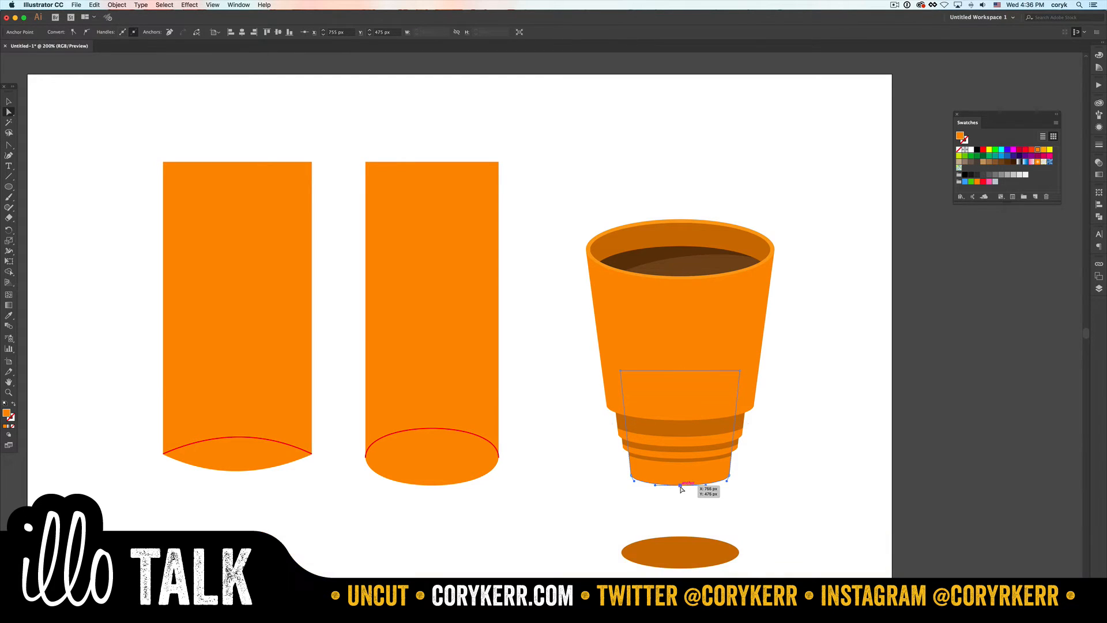
{"action": "key", "text": "Down"}
{"action": "key", "text": "Down"}
{"action": "key", "text": "Down"}
{"action": "key", "text": "Down"}
{"action": "key", "text": "Down"}
{"action": "key", "text": "Down"}
{"action": "key", "text": "Up"}
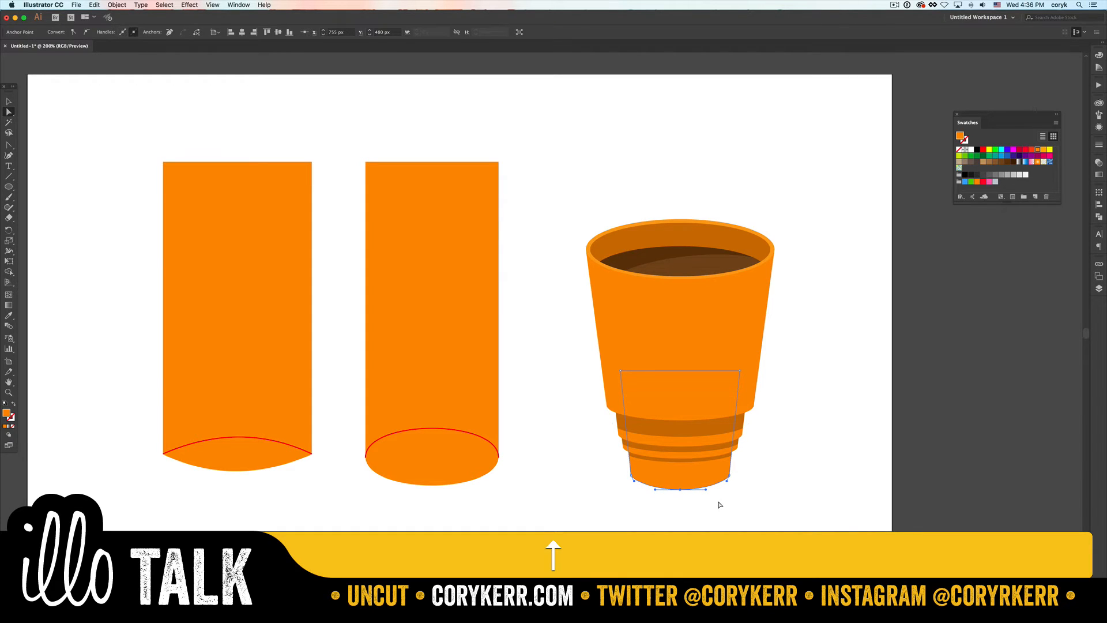
{"action": "left_click", "coordinate": [728, 503]}
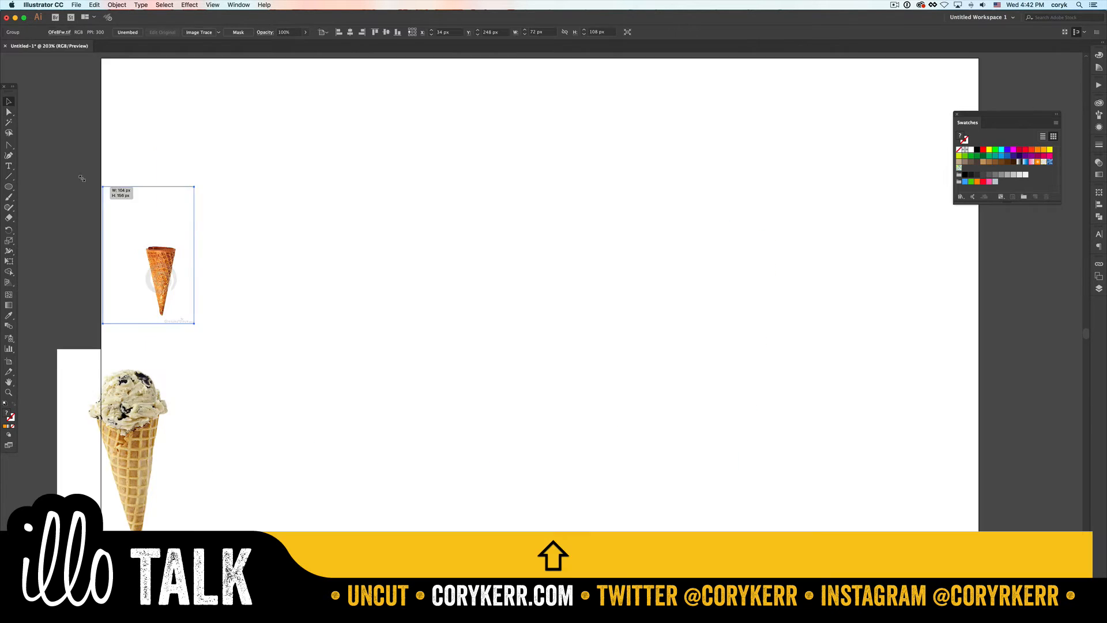
- Arrange the two ice-cream cone reference photos one above the other along the artboard's left side
{"action": "left_click_drag", "start_coordinate": [102, 185], "coordinate": [54, 94]}
{"action": "left_click_drag", "start_coordinate": [154, 257], "coordinate": [196, 225]}
{"action": "left_click_drag", "start_coordinate": [191, 395], "coordinate": [238, 357]}
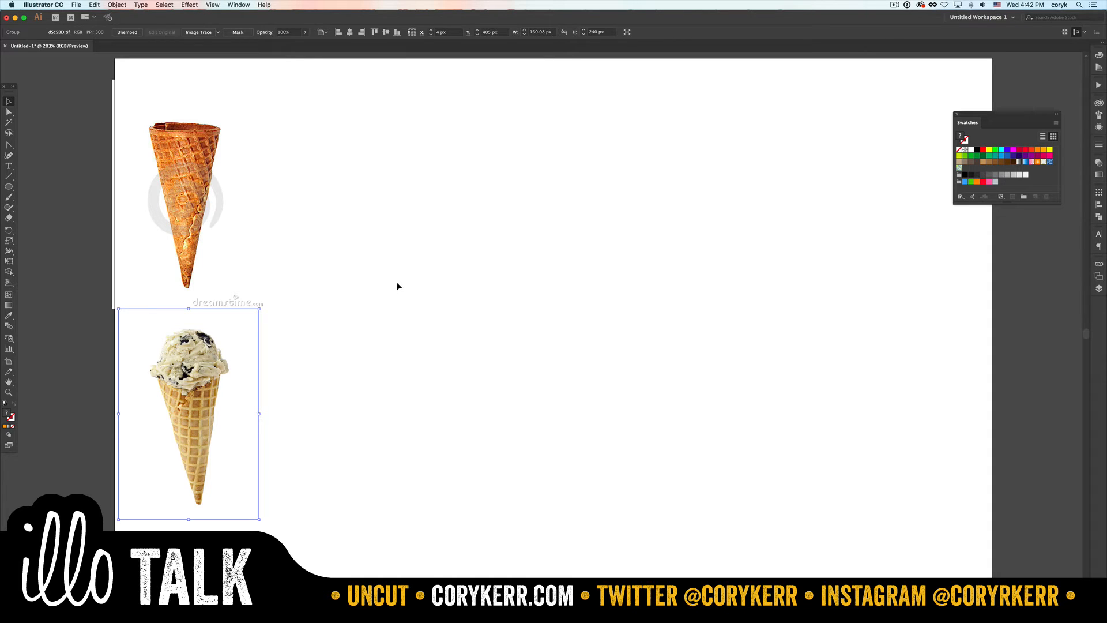
- Draw an orange rectangle about 443 by 384 px beside the cone reference photos
{"action": "key", "text": "m"}
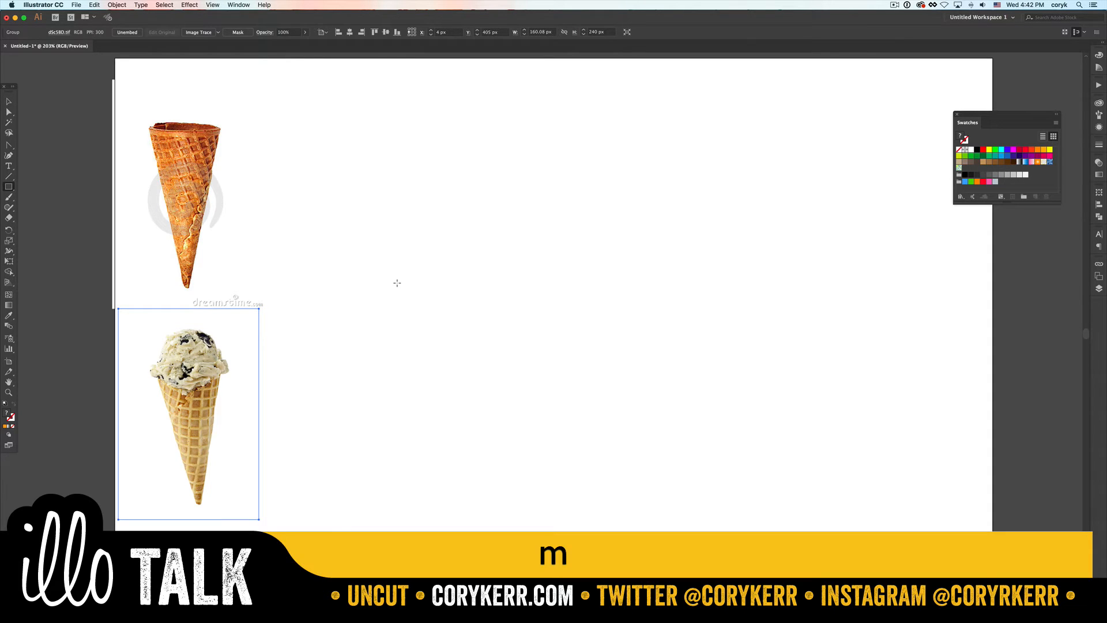
{"action": "left_click_drag", "start_coordinate": [312, 121], "coordinate": [699, 460]}
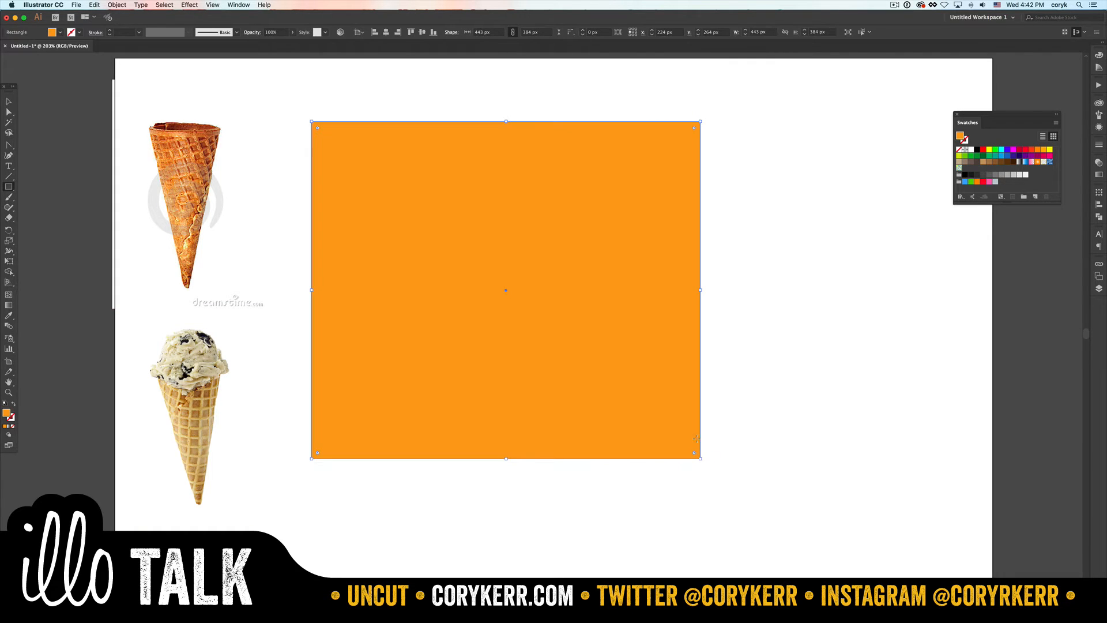
{"action": "key", "text": "i"}
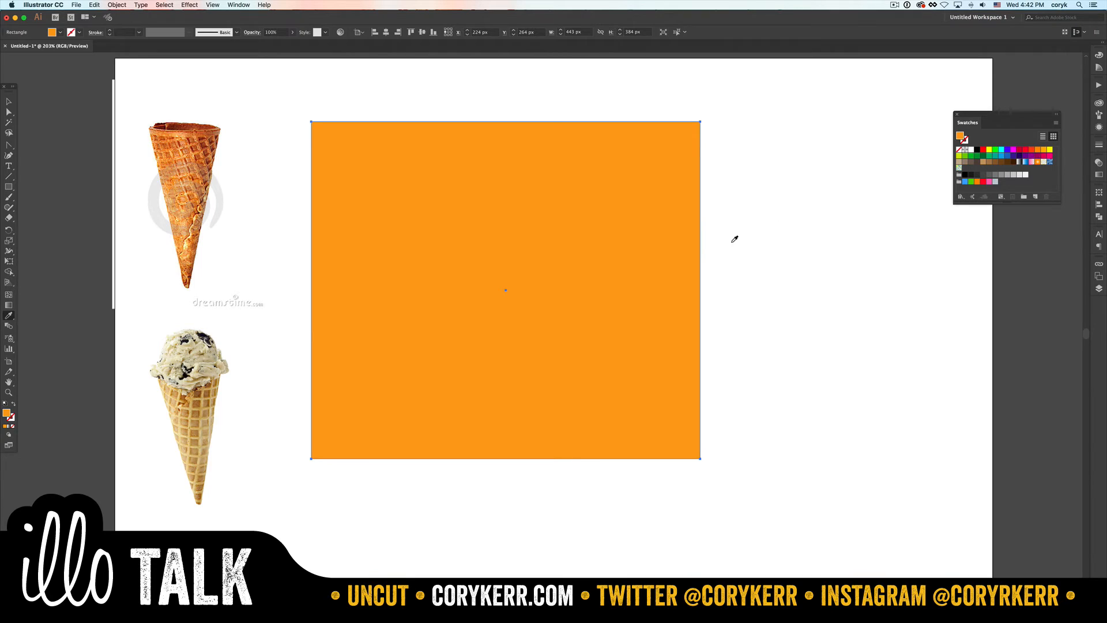
{"action": "key", "text": "m"}
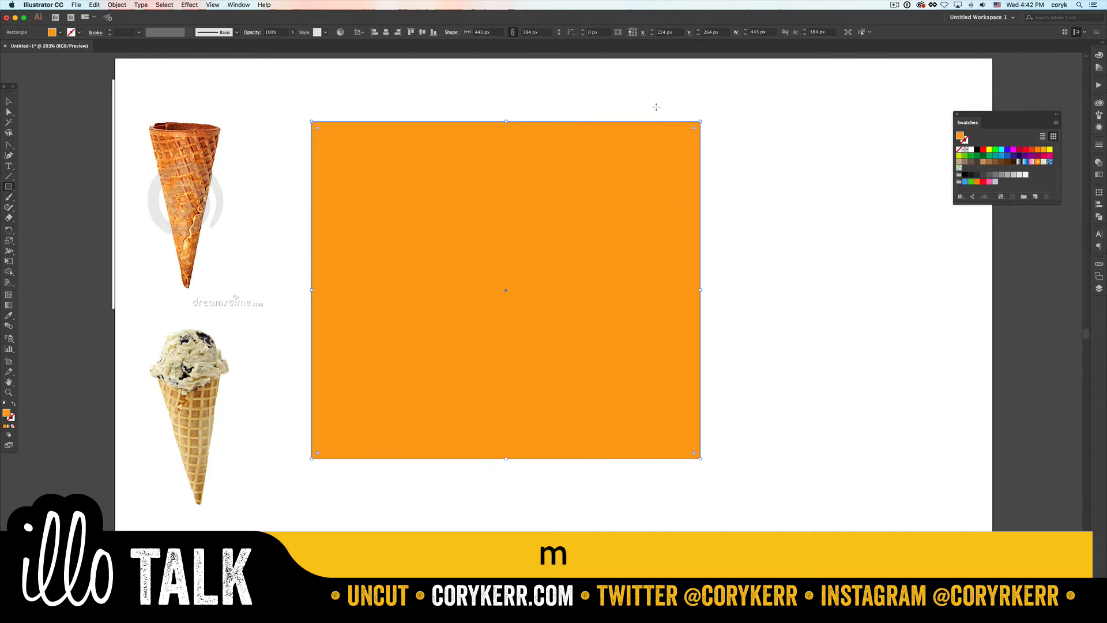
{"action": "mouse_move", "coordinate": [656, 121]}
{"action": "left_mouse_down"}
{"action": "mouse_move", "coordinate": [653, 378]}
{"action": "mouse_move", "coordinate": [636, 454]}
{"action": "mouse_move", "coordinate": [646, 459]}
{"action": "left_mouse_up"}
{"action": "scroll", "coordinate": [646, 458], "scroll_direction": "up", "scroll_amount": 2}
{"action": "key", "text": "v"}
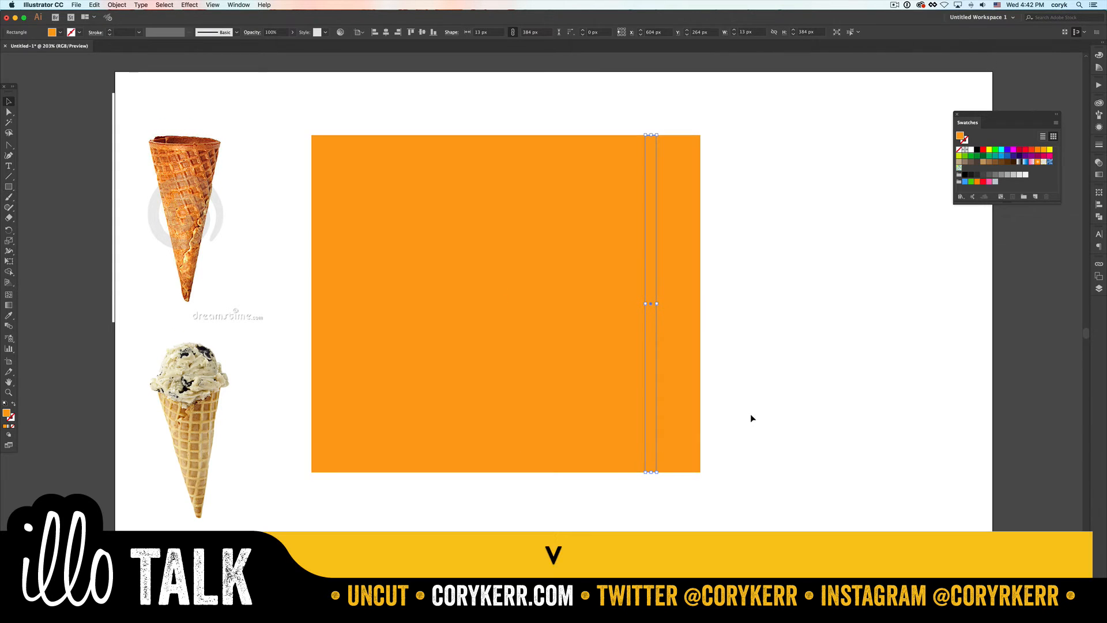
{"action": "left_click", "coordinate": [752, 411]}
{"action": "left_click", "coordinate": [655, 408]}
{"action": "key", "text": "Delete"}
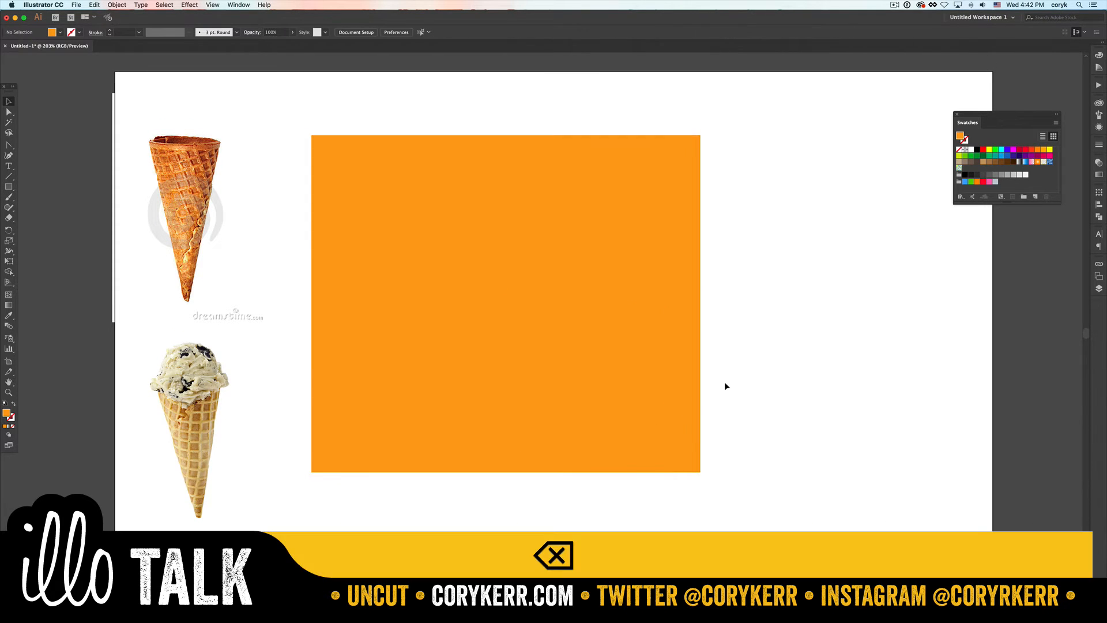
- Set up Split Into Grid for the orange rectangle with 6 rows and 6 columns, with the preview on
{"action": "left_click_drag", "start_coordinate": [726, 415], "coordinate": [616, 500]}
{"action": "left_click", "coordinate": [117, 5]}
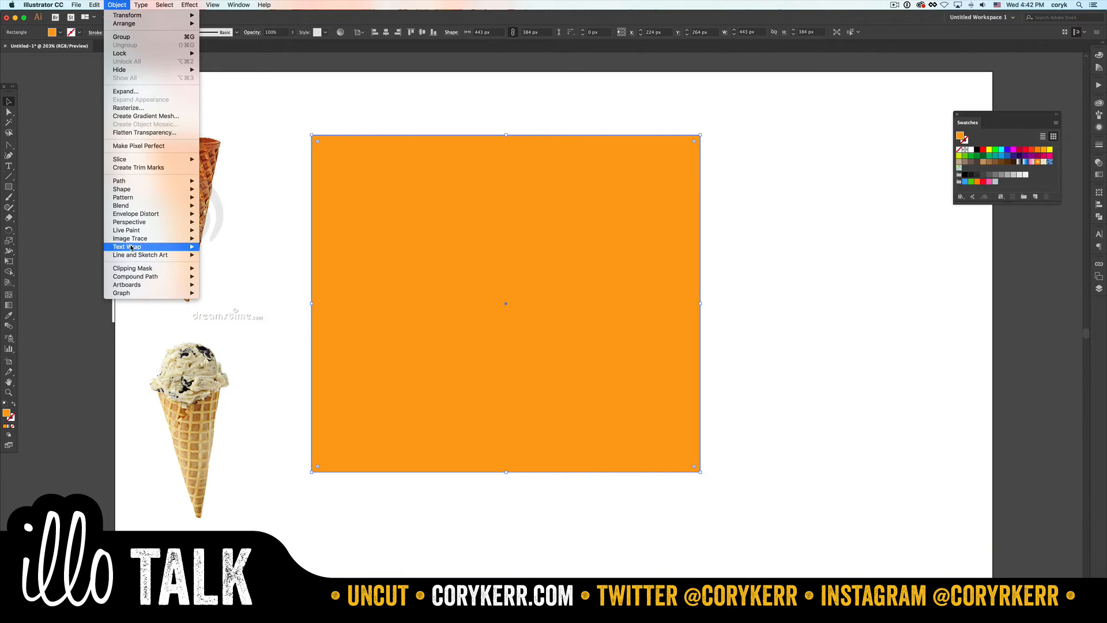
{"action": "mouse_move", "coordinate": [132, 249]}
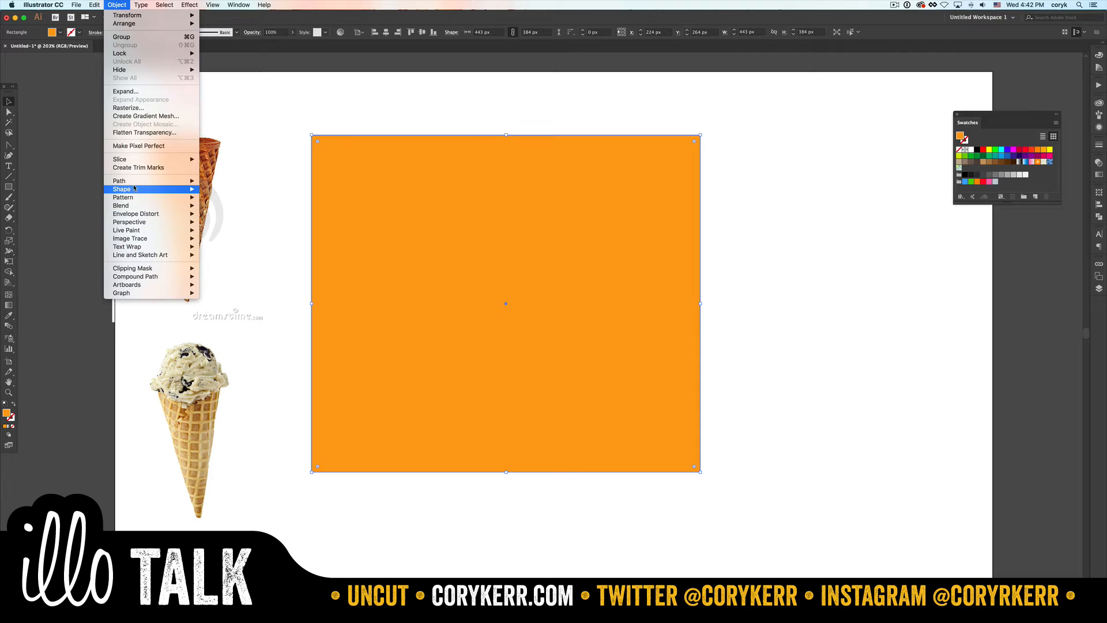
{"action": "mouse_move", "coordinate": [124, 181]}
{"action": "left_click", "coordinate": [242, 271]}
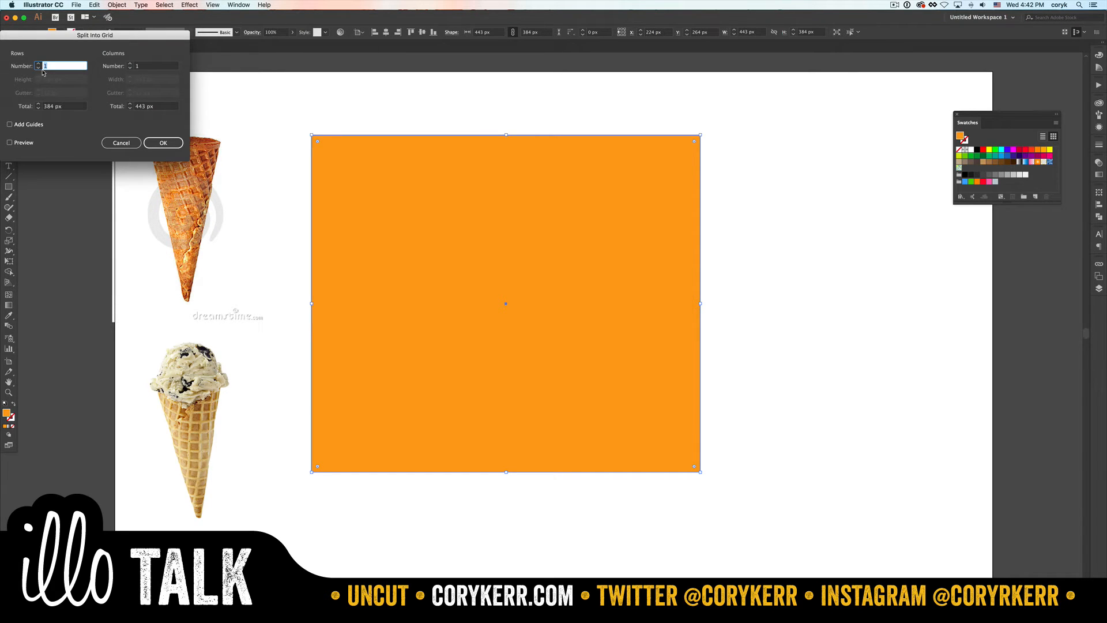
{"action": "left_click", "coordinate": [10, 143]}
{"action": "left_click", "coordinate": [38, 64]}
{"action": "left_click", "coordinate": [38, 64]}
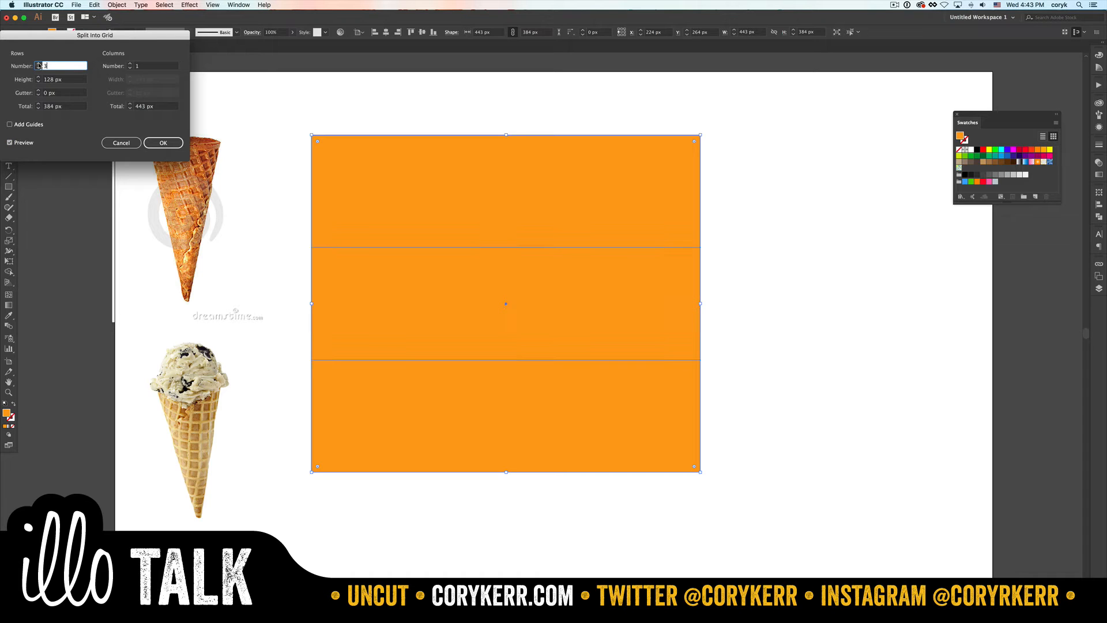
{"action": "left_click", "coordinate": [38, 64]}
{"action": "left_click", "coordinate": [38, 64]}
{"action": "left_click", "coordinate": [38, 64]}
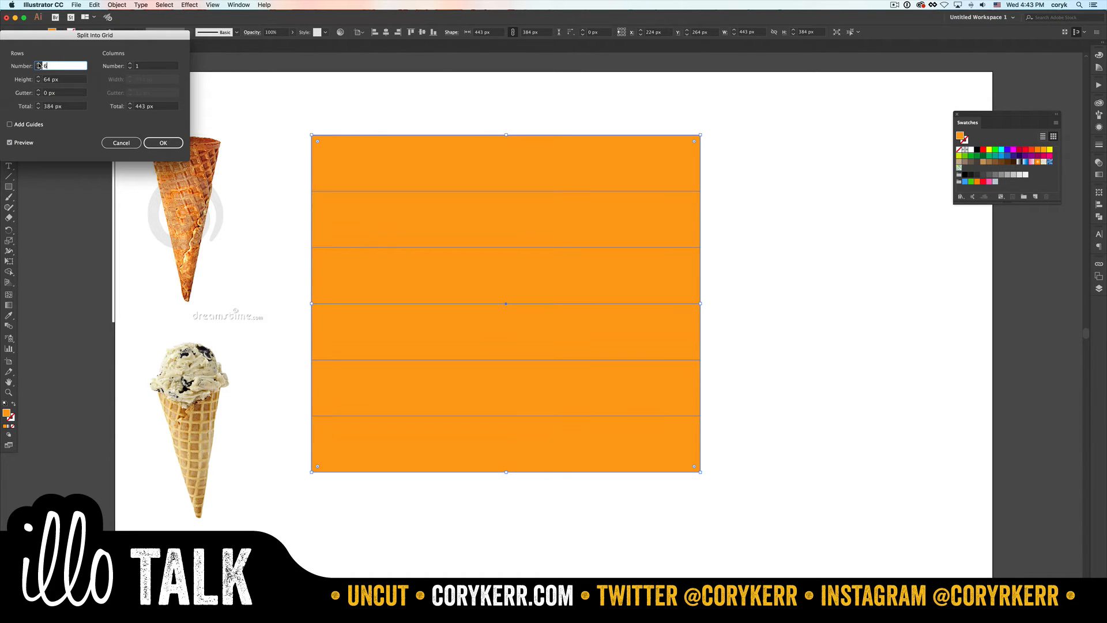
{"action": "left_click", "coordinate": [130, 64]}
{"action": "left_click", "coordinate": [130, 64]}
{"action": "left_click", "coordinate": [131, 64]}
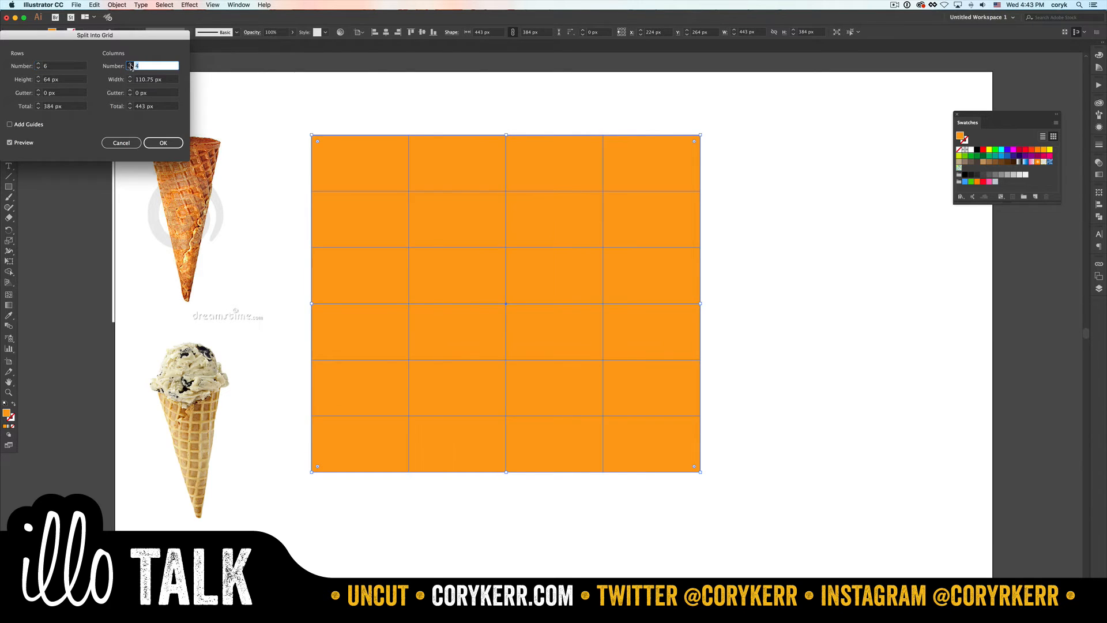
{"action": "left_click", "coordinate": [130, 64]}
{"action": "left_click", "coordinate": [131, 64]}
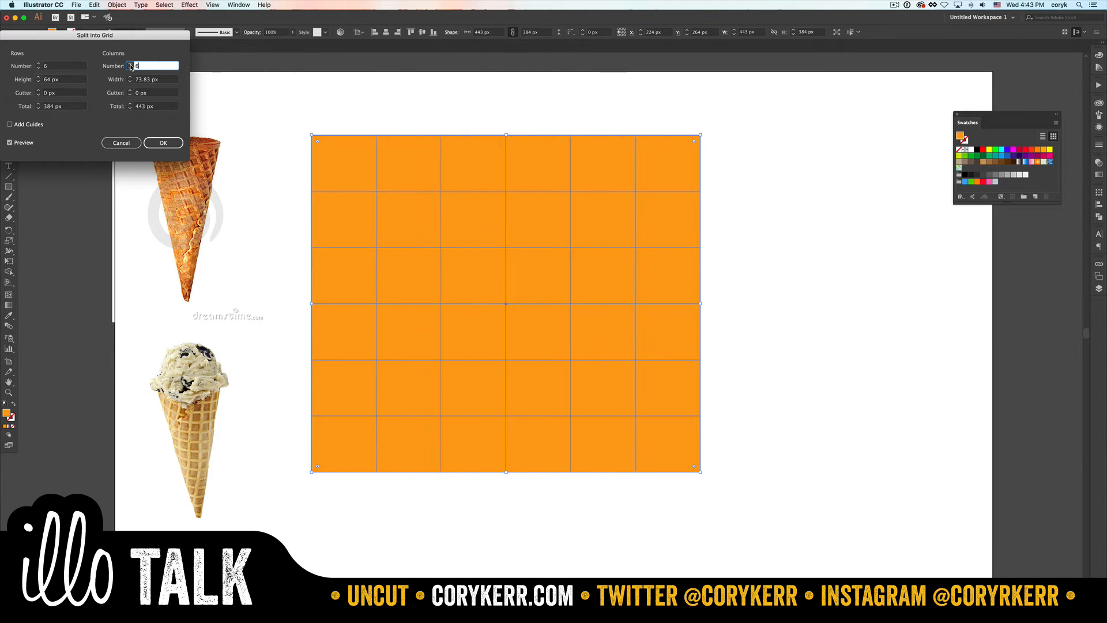
- Set both the column and row gutters to 7 px and apply the grid split
{"action": "left_click", "coordinate": [131, 91]}
{"action": "left_click", "coordinate": [131, 92]}
{"action": "left_click", "coordinate": [131, 91]}
{"action": "left_click", "coordinate": [131, 91]}
{"action": "left_click", "coordinate": [131, 91]}
{"action": "left_click", "coordinate": [131, 91]}
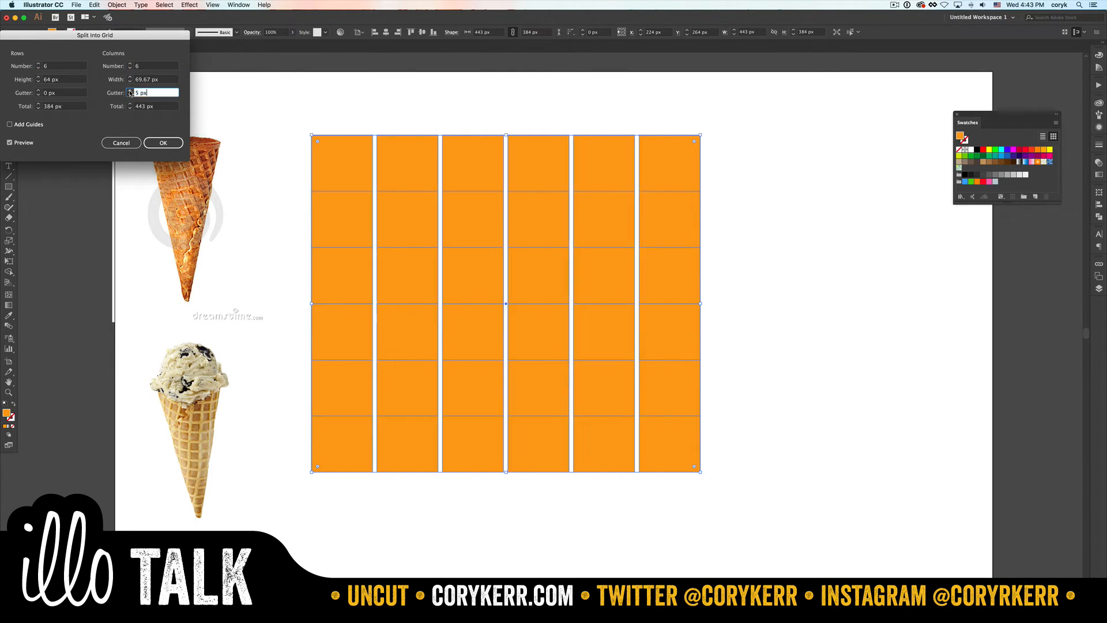
{"action": "left_click", "coordinate": [131, 91]}
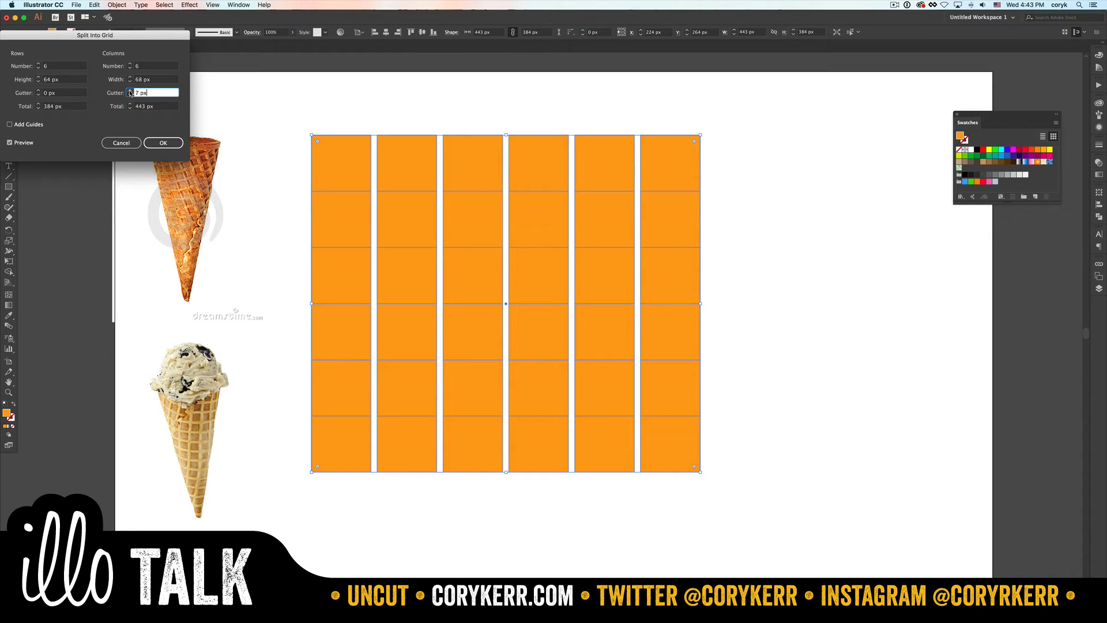
{"action": "left_click", "coordinate": [38, 91]}
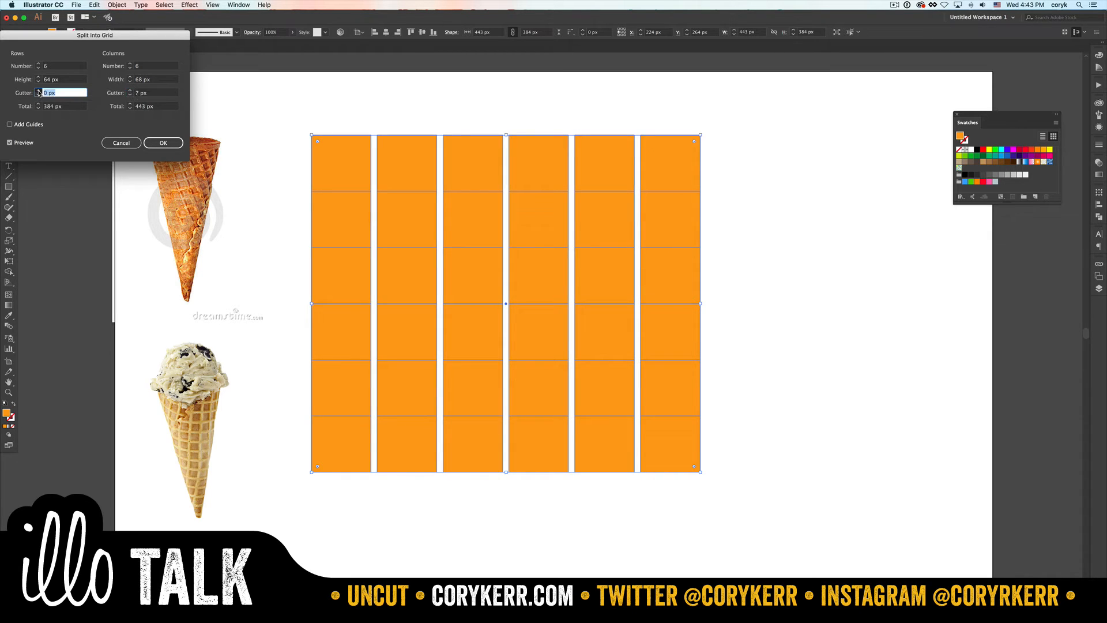
{"action": "left_click", "coordinate": [39, 91]}
{"action": "left_click", "coordinate": [39, 91]}
{"action": "left_click", "coordinate": [39, 91]}
{"action": "left_click", "coordinate": [39, 91]}
{"action": "left_click", "coordinate": [38, 91]}
{"action": "left_click", "coordinate": [39, 91]}
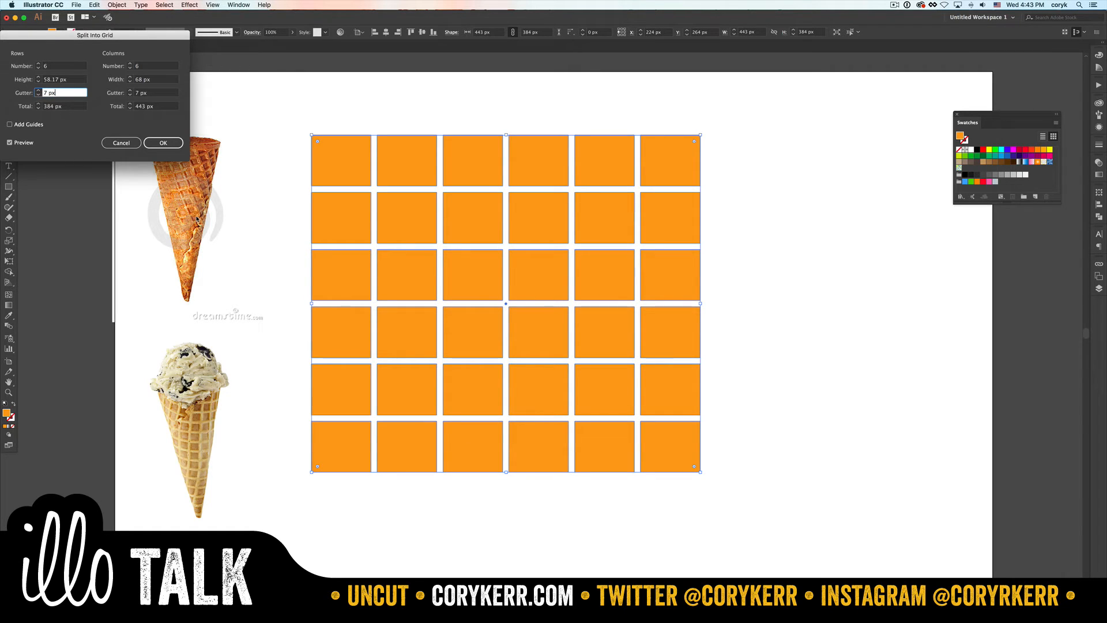
{"action": "key", "text": "Return"}
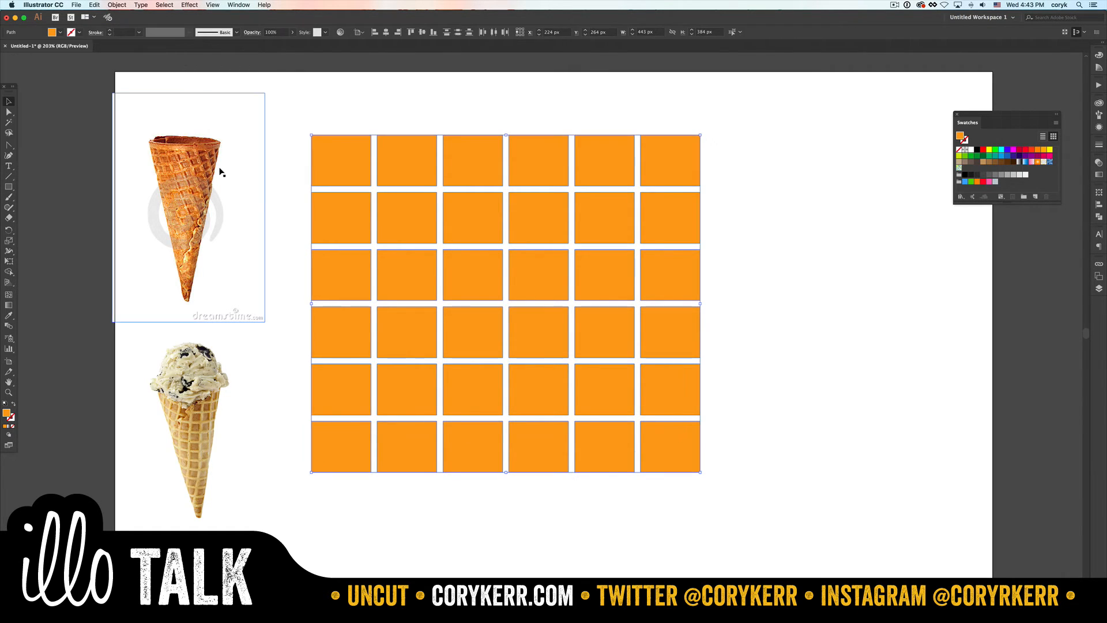
- Duplicate all the grid tiles, offsetting the copy about 6 px up and 6 px to the right
{"action": "left_click", "coordinate": [297, 183]}
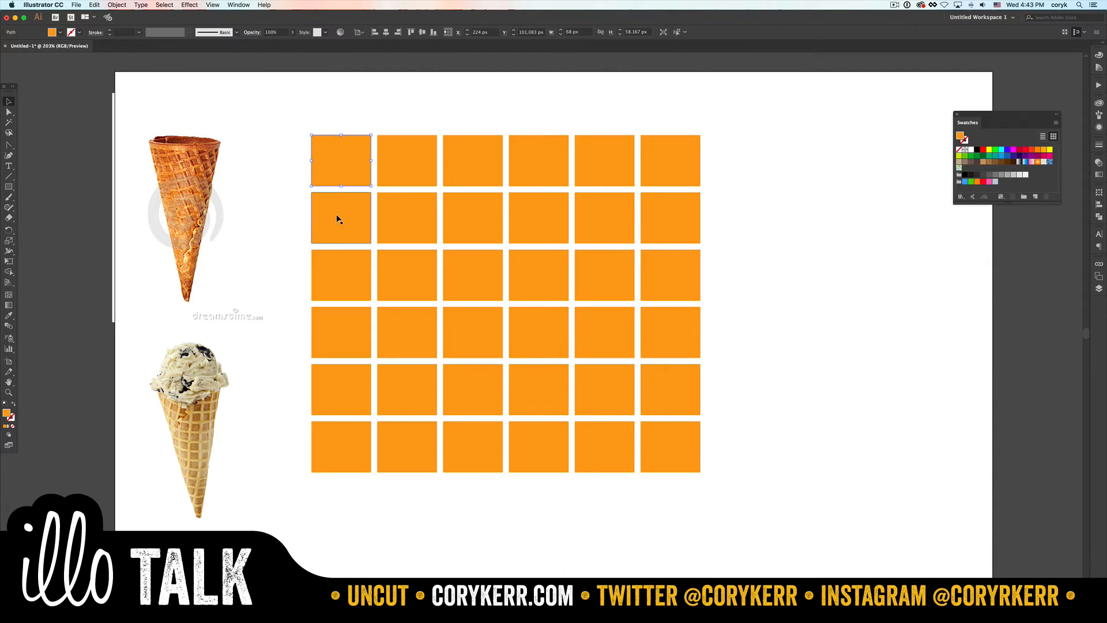
{"action": "left_click_drag", "start_coordinate": [297, 141], "coordinate": [711, 470]}
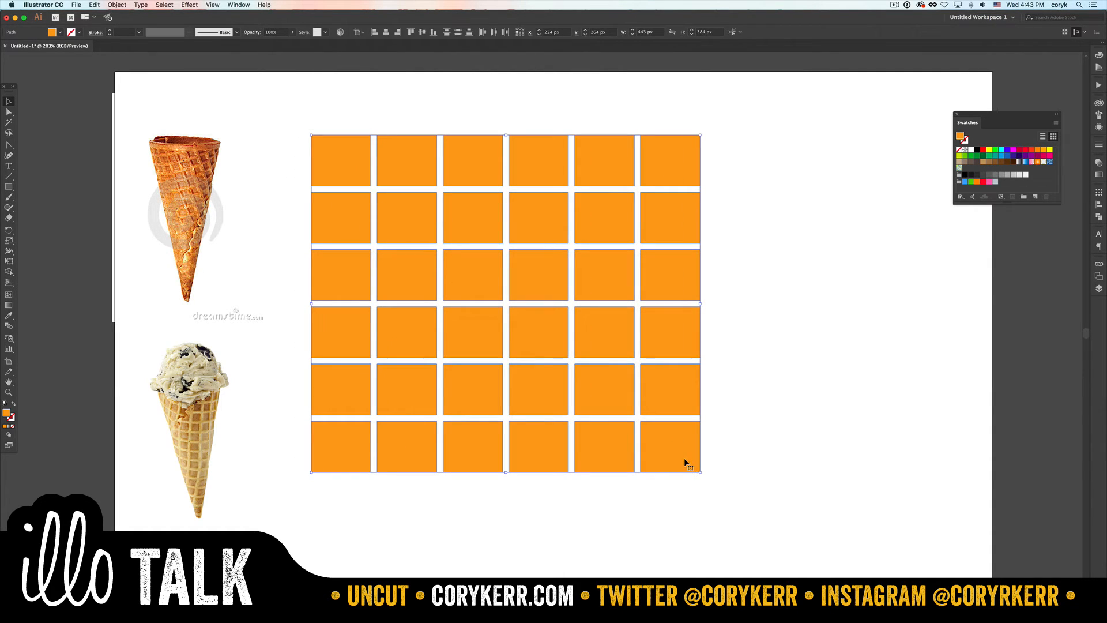
{"action": "left_click_drag", "start_coordinate": [682, 461], "coordinate": [691, 457]}
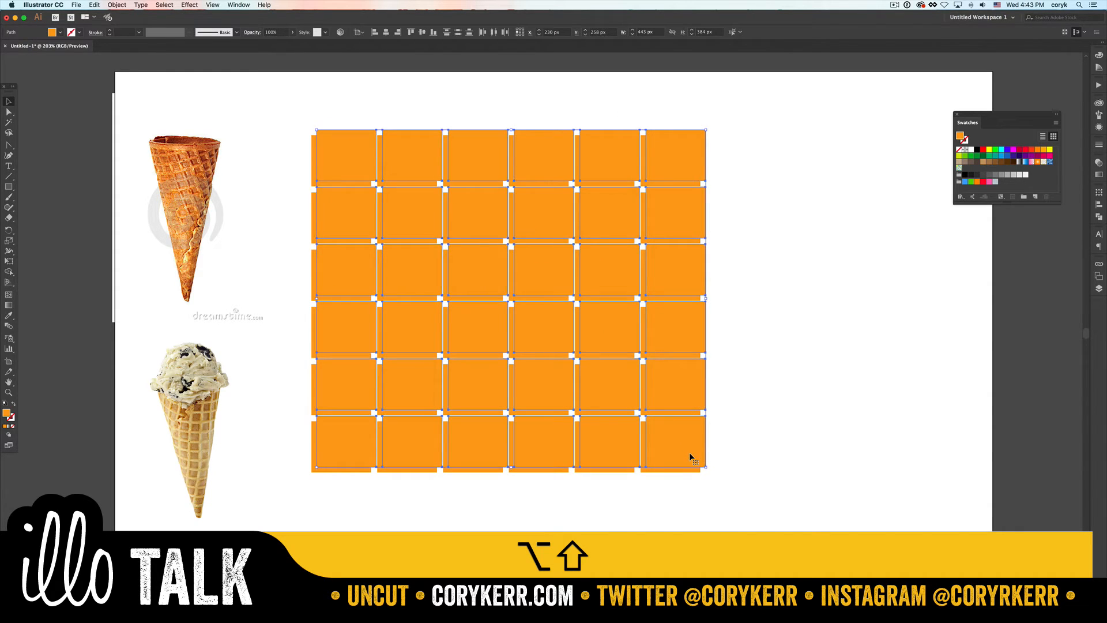
- Select both overlapping tile grids and erase the slivers above and between the top-row tiles with Shape Builder
{"action": "left_click_drag", "start_coordinate": [725, 497], "coordinate": [645, 198]}
{"action": "left_click_drag", "start_coordinate": [646, 171], "coordinate": [290, 138]}
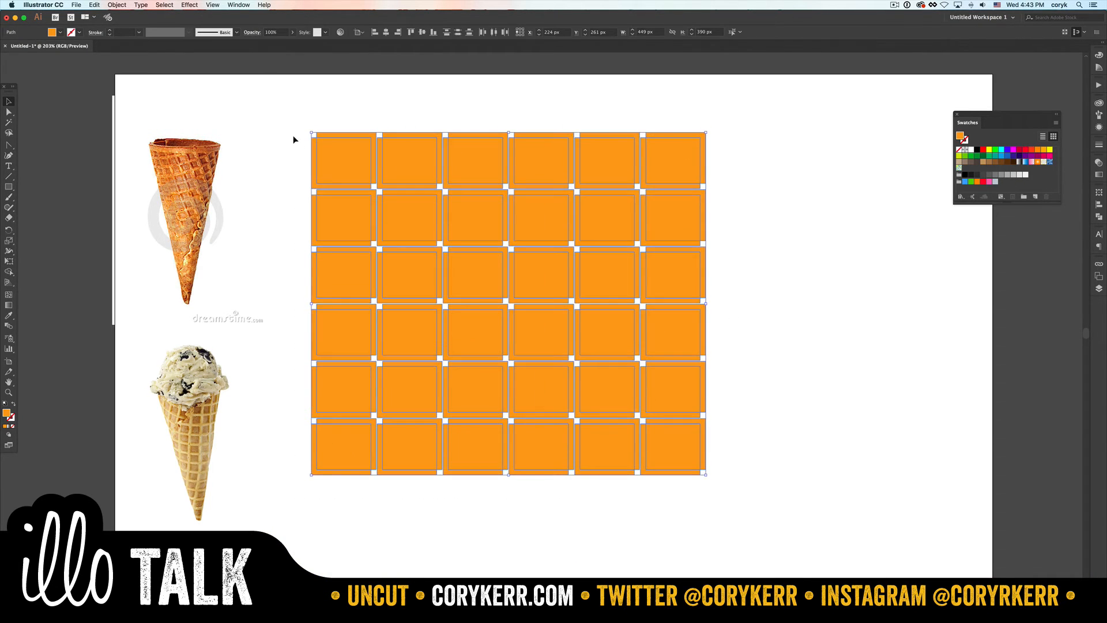
{"action": "key", "text": "shift+m"}
{"action": "key", "text": "alt"}
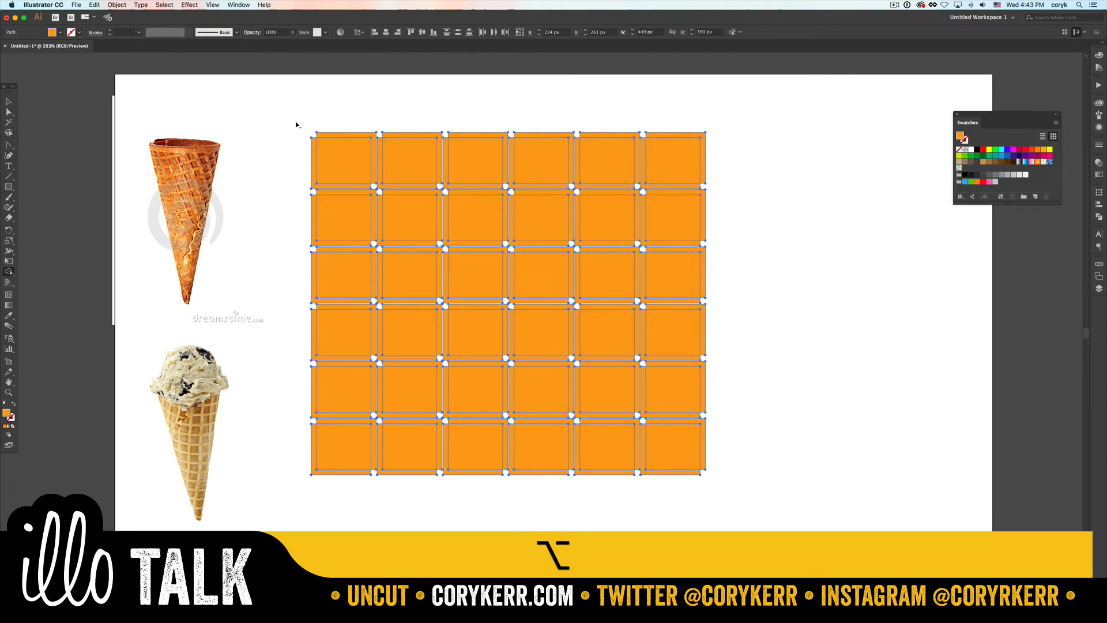
{"action": "left_click_drag", "start_coordinate": [324, 133], "coordinate": [733, 138]}
{"action": "key", "text": "shift"}
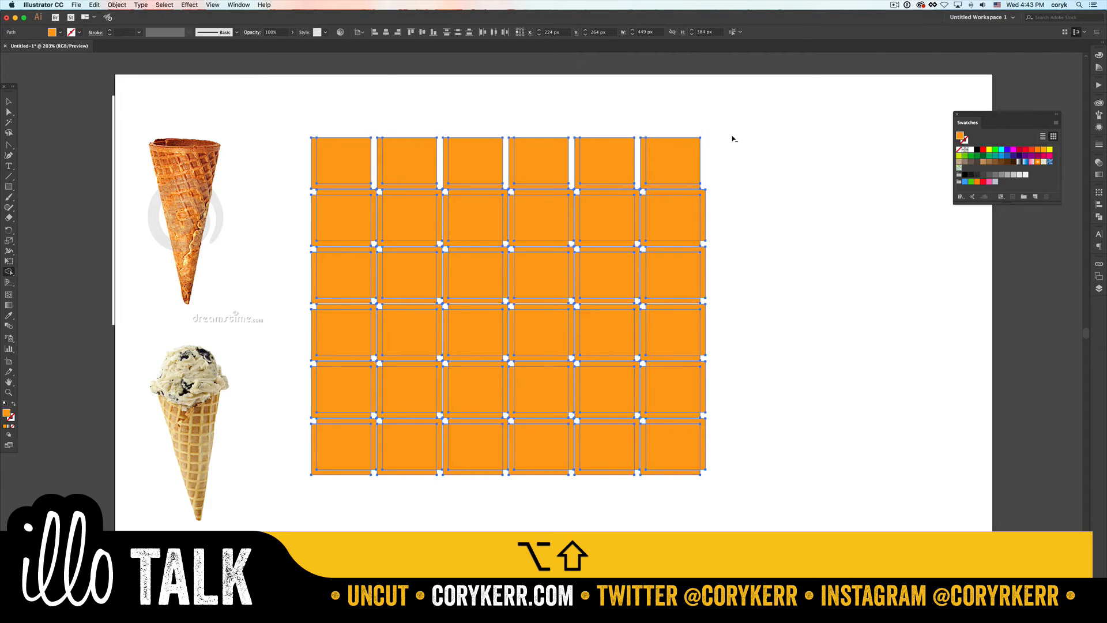
- Erase the leftover slivers along the grid's right edge and between its fifth and sixth rows with Shape Builder
{"action": "scroll", "coordinate": [726, 192], "scroll_direction": "up", "scroll_amount": 2}
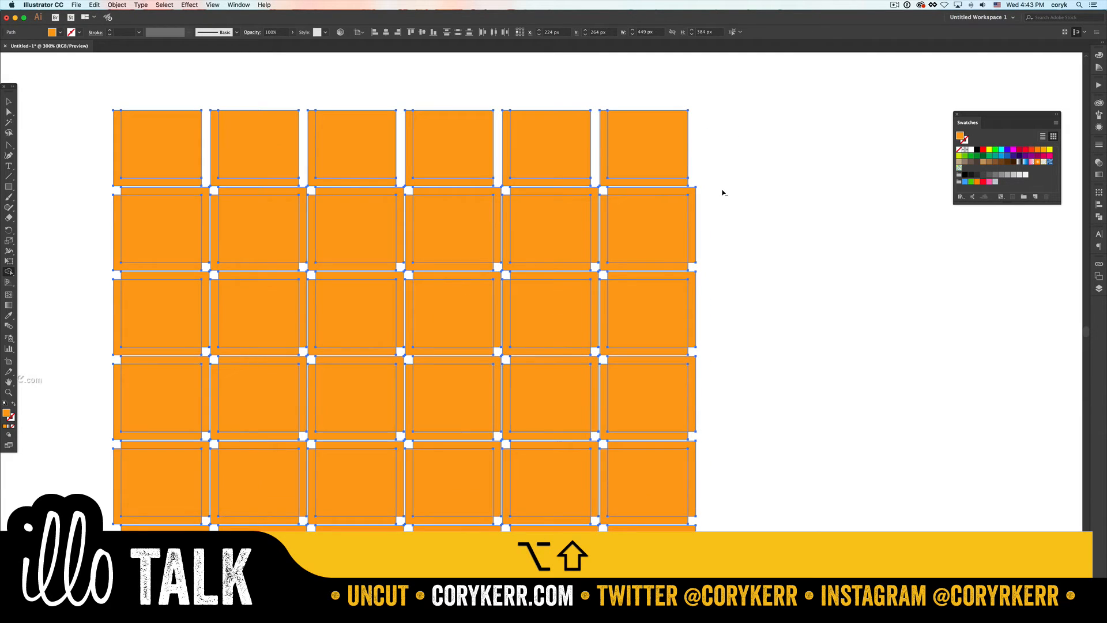
{"action": "left_click_drag", "start_coordinate": [712, 181], "coordinate": [694, 547]}
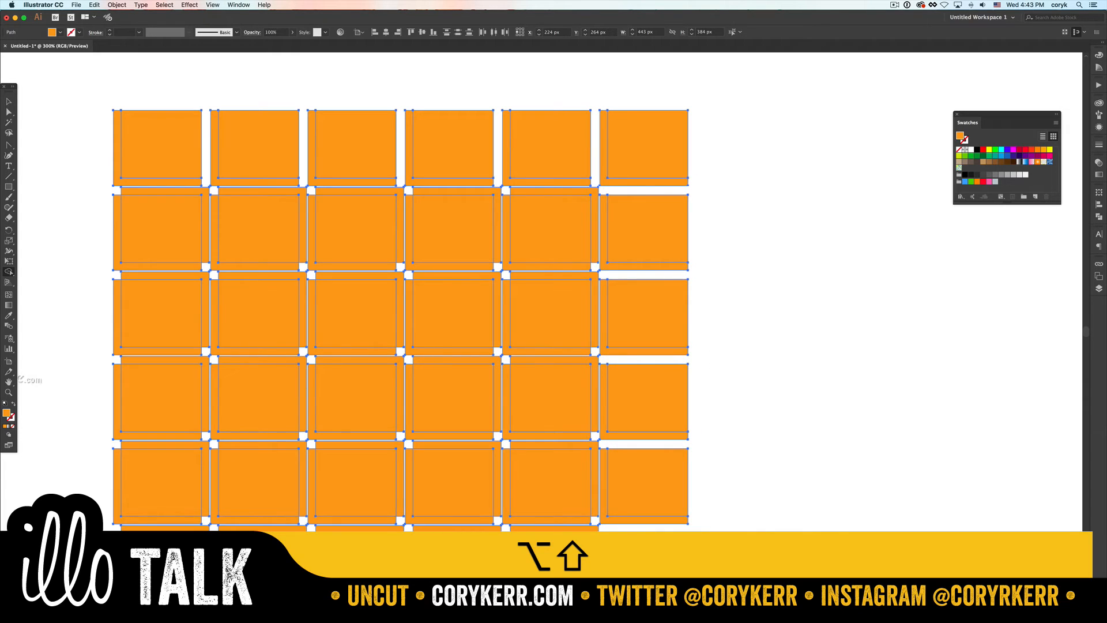
{"action": "left_click", "coordinate": [592, 529], "text": "alt+shift"}
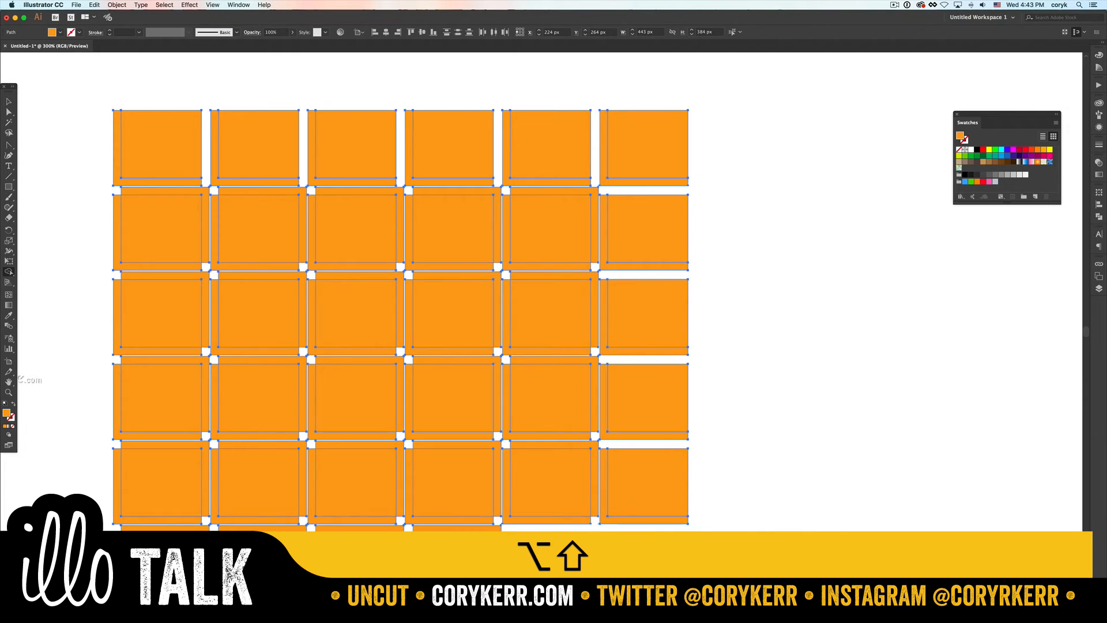
{"action": "left_click", "coordinate": [493, 529], "text": "alt+shift"}
{"action": "left_click_drag", "start_coordinate": [411, 529], "coordinate": [191, 528]}
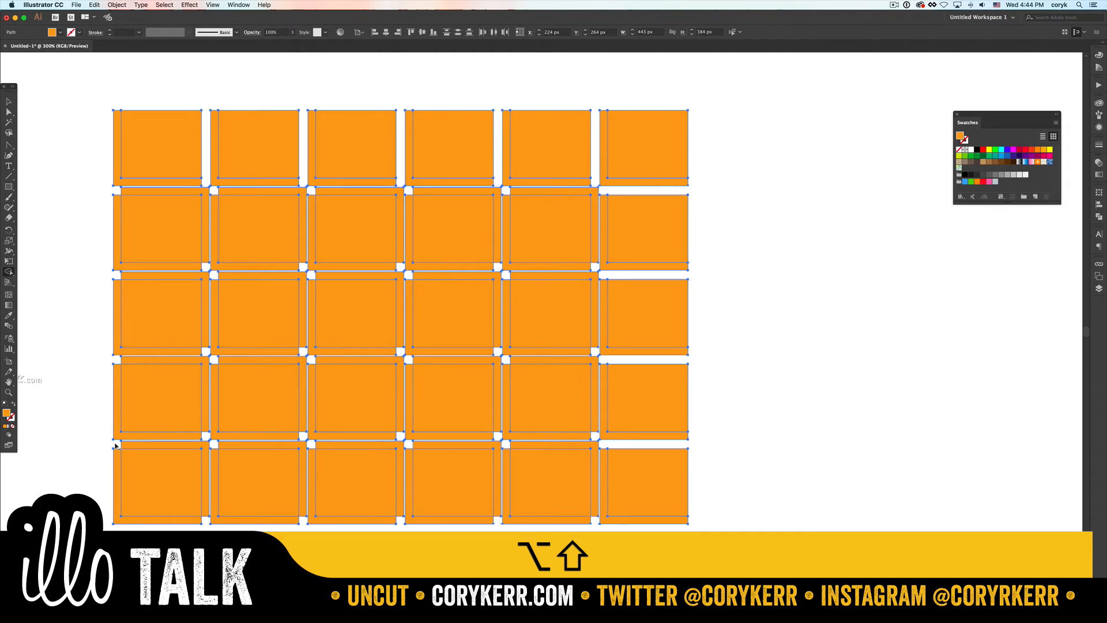
- Erase the slivers in the remaining gaps between the first five rows with Shape Builder, and deselect the grid
{"action": "mouse_move", "coordinate": [115, 445]}
{"action": "left_mouse_down"}
{"action": "mouse_move", "coordinate": [620, 468]}
{"action": "mouse_move", "coordinate": [650, 448]}
{"action": "left_mouse_up"}
{"action": "scroll", "coordinate": [650, 447], "scroll_direction": "up", "scroll_amount": 1}
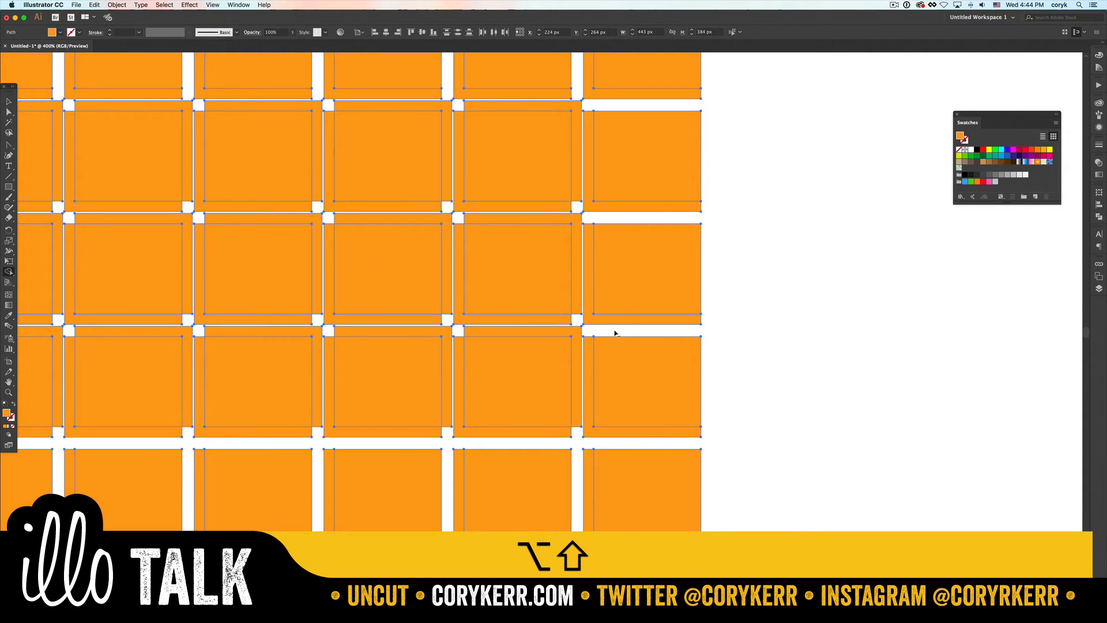
{"action": "left_click_drag", "start_coordinate": [615, 333], "coordinate": [57, 336]}
{"action": "key", "text": "super+0"}
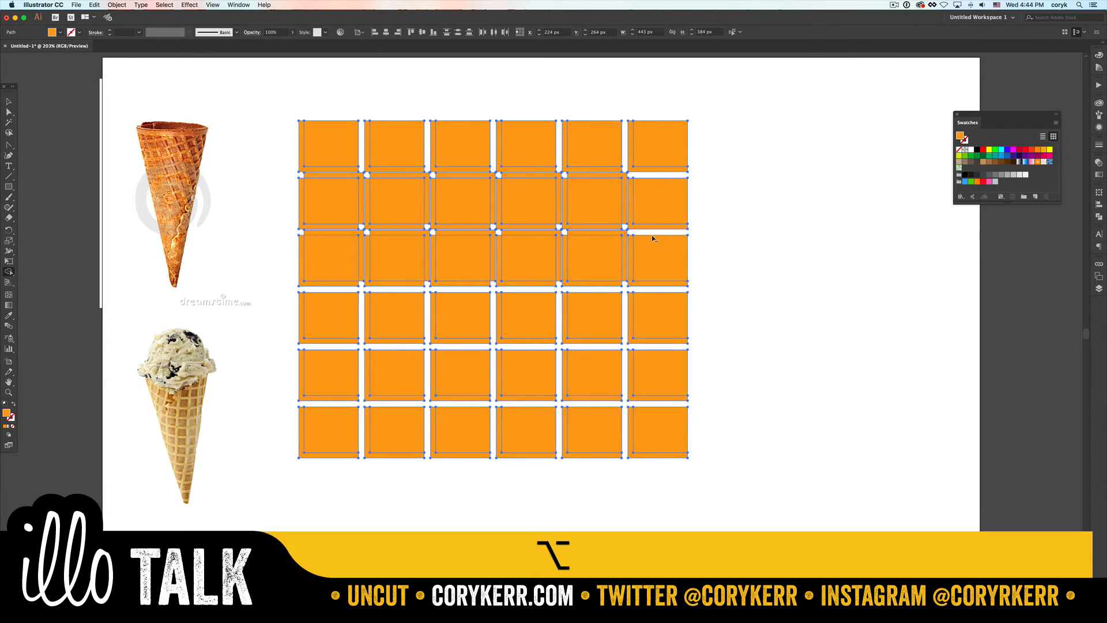
{"action": "left_click_drag", "start_coordinate": [646, 233], "coordinate": [277, 235]}
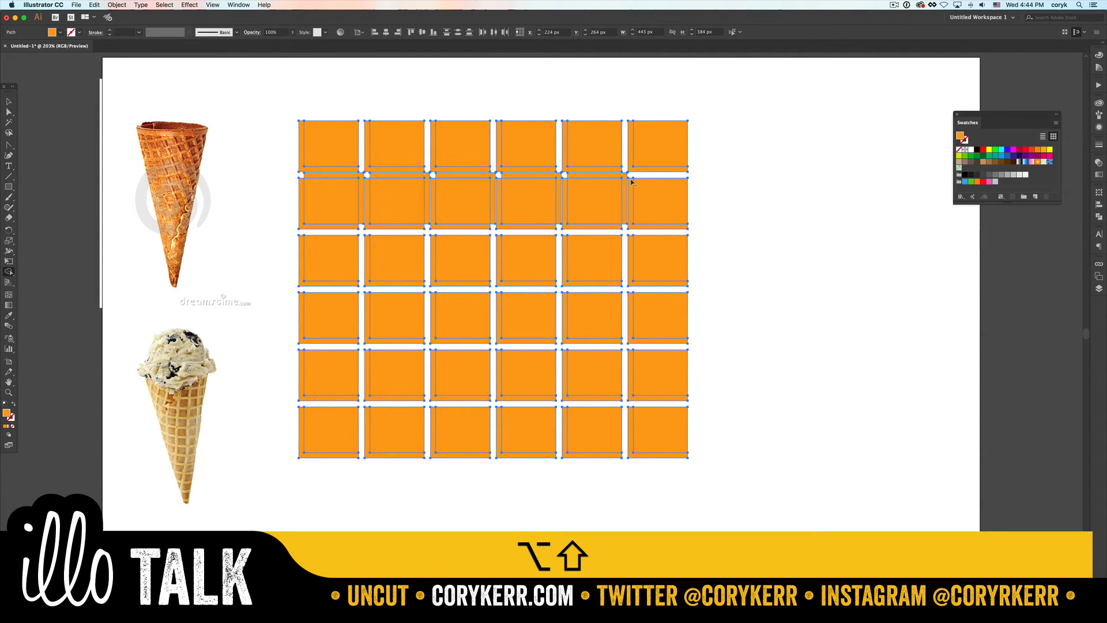
{"action": "left_click_drag", "start_coordinate": [639, 176], "coordinate": [300, 178]}
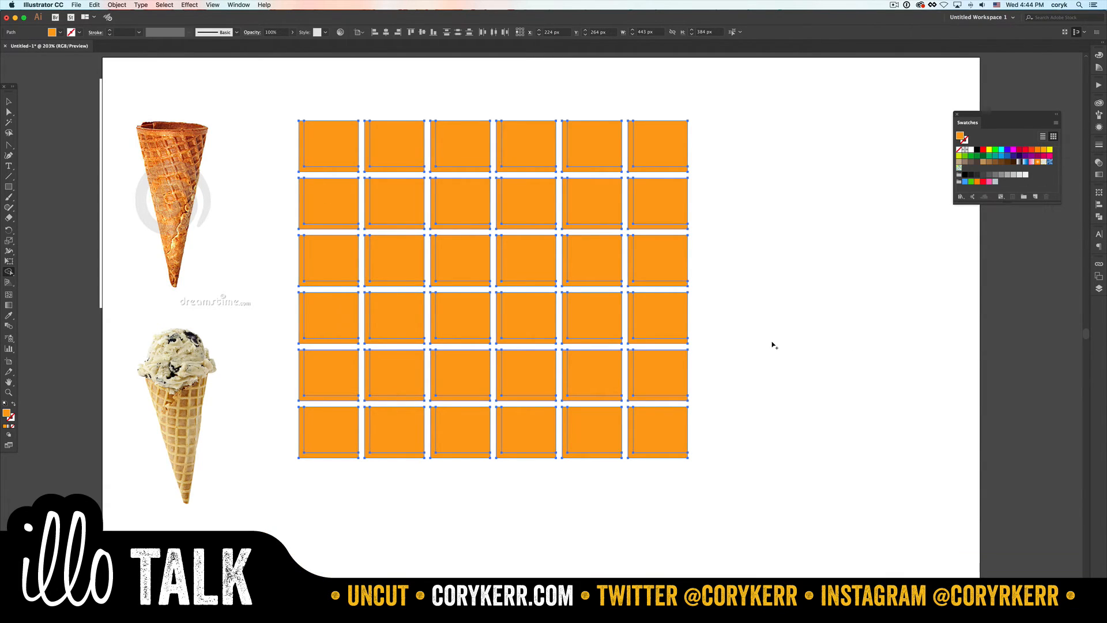
{"action": "key", "text": "v"}
{"action": "left_click", "coordinate": [720, 368]}
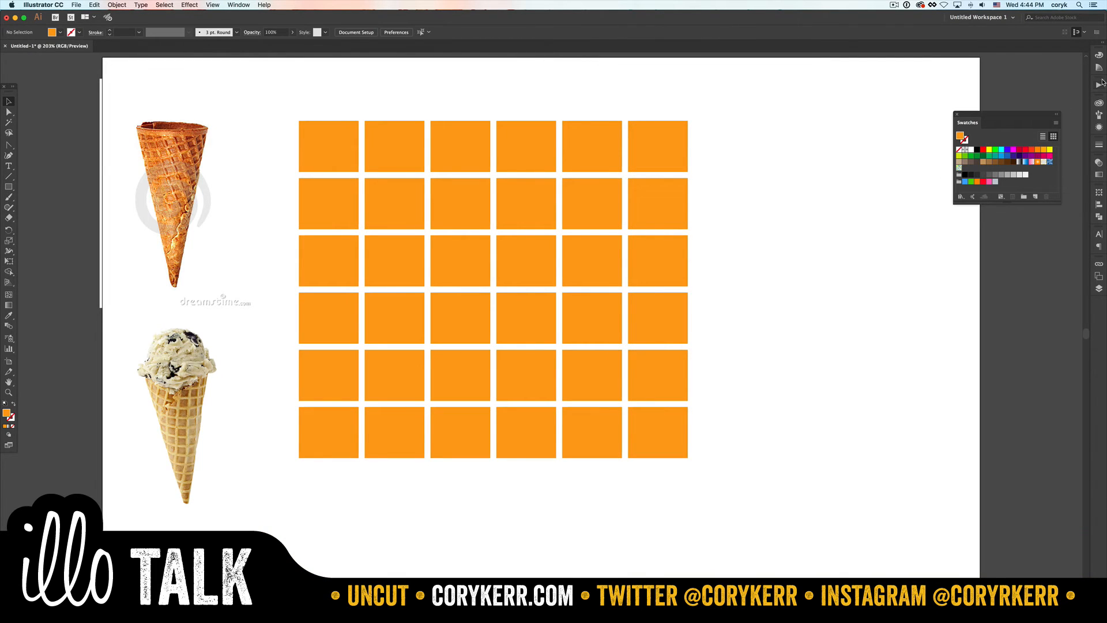
- Darken the current orange fill colour to a brown with a brightness of about 53%
{"action": "left_click", "coordinate": [1101, 56]}
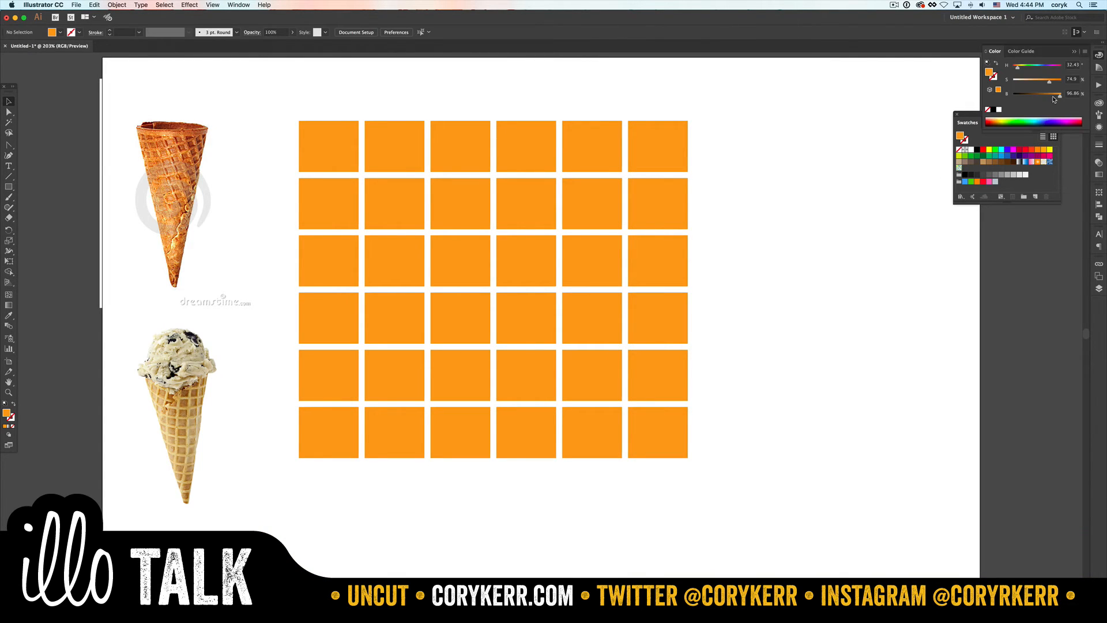
{"action": "left_click_drag", "start_coordinate": [1054, 99], "coordinate": [1039, 100]}
{"action": "key", "text": "i"}
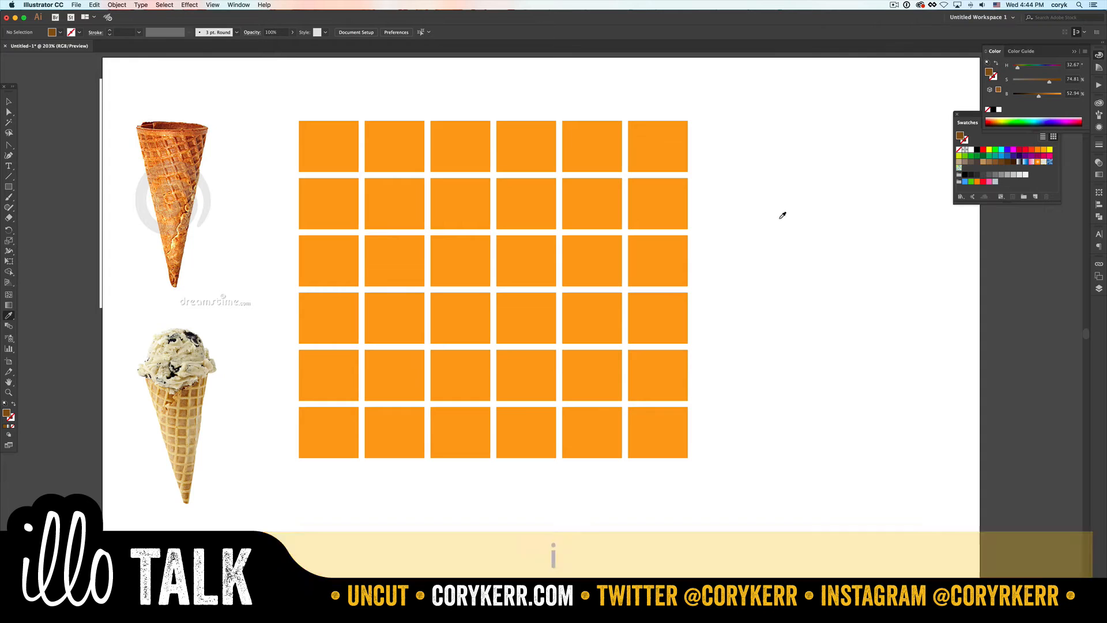
- Apply the current brown fill to the L-shaped edges of all six tiles in the grid's rightmost column with the Eyedropper
{"action": "key", "text": "alt"}
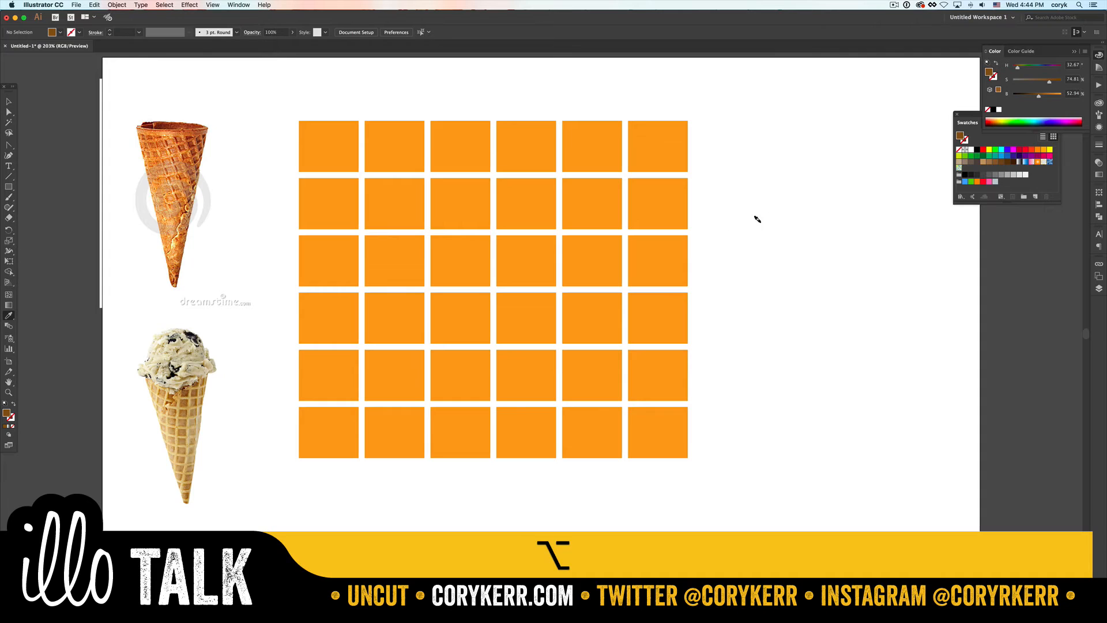
{"action": "left_click", "coordinate": [648, 165], "text": "alt"}
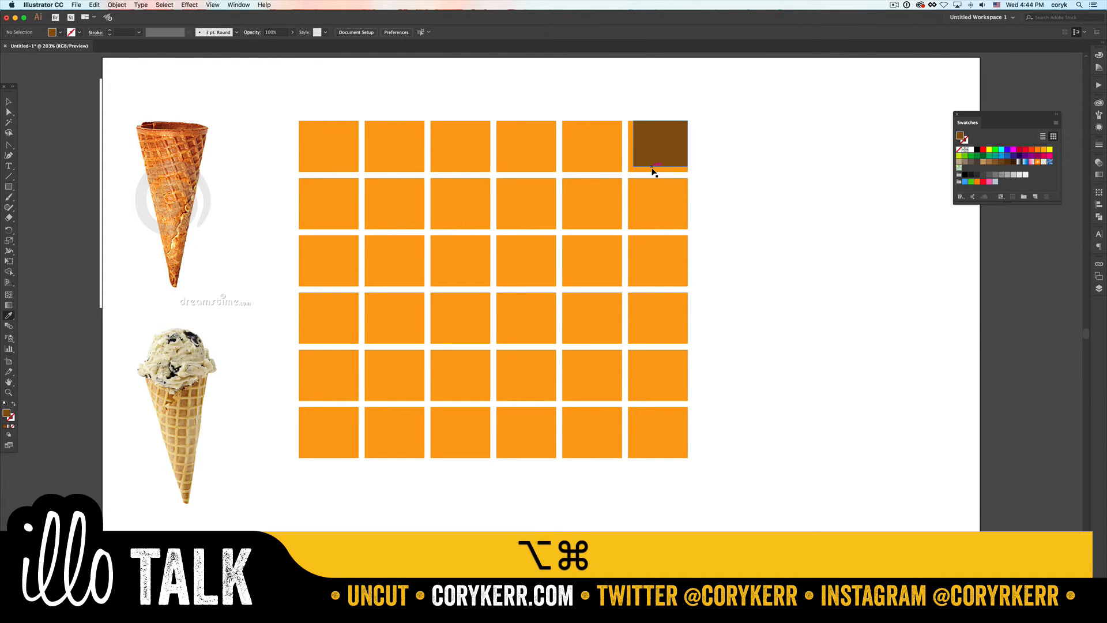
{"action": "key", "text": "alt+super+z"}
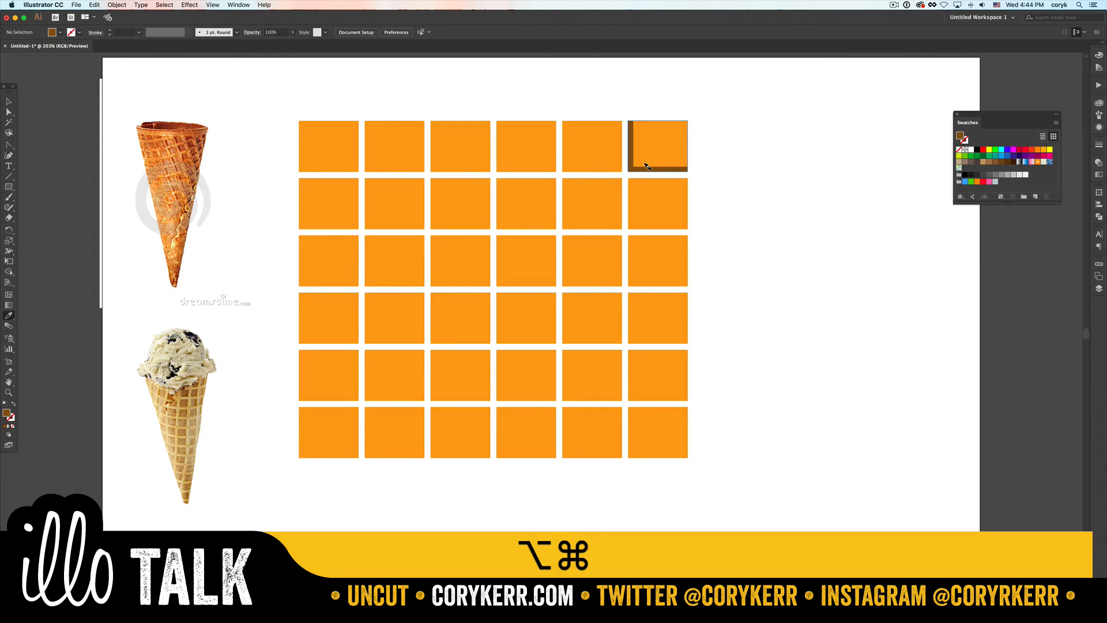
{"action": "left_click", "coordinate": [650, 222], "text": "alt"}
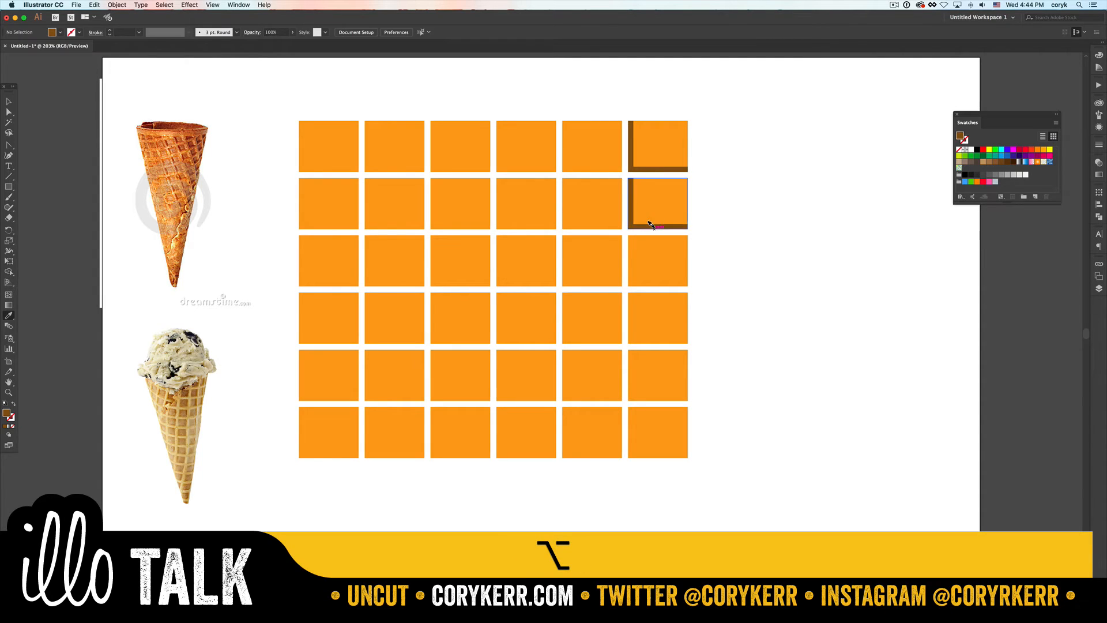
{"action": "left_click", "coordinate": [643, 282], "text": "alt"}
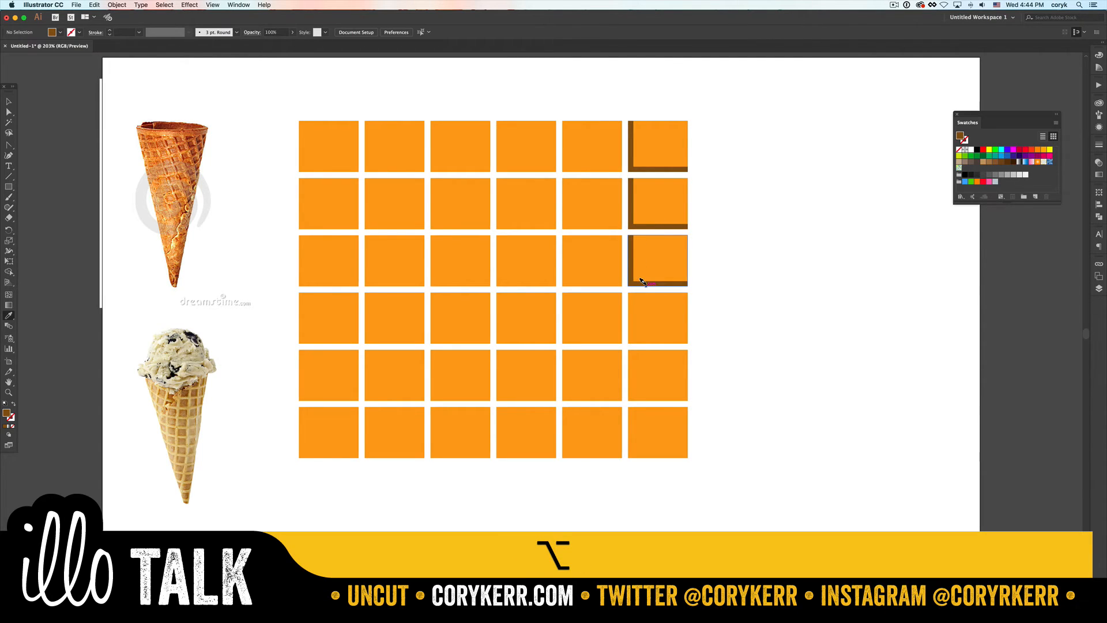
{"action": "left_click", "coordinate": [645, 338], "text": "alt"}
{"action": "left_click", "coordinate": [646, 394], "text": "alt"}
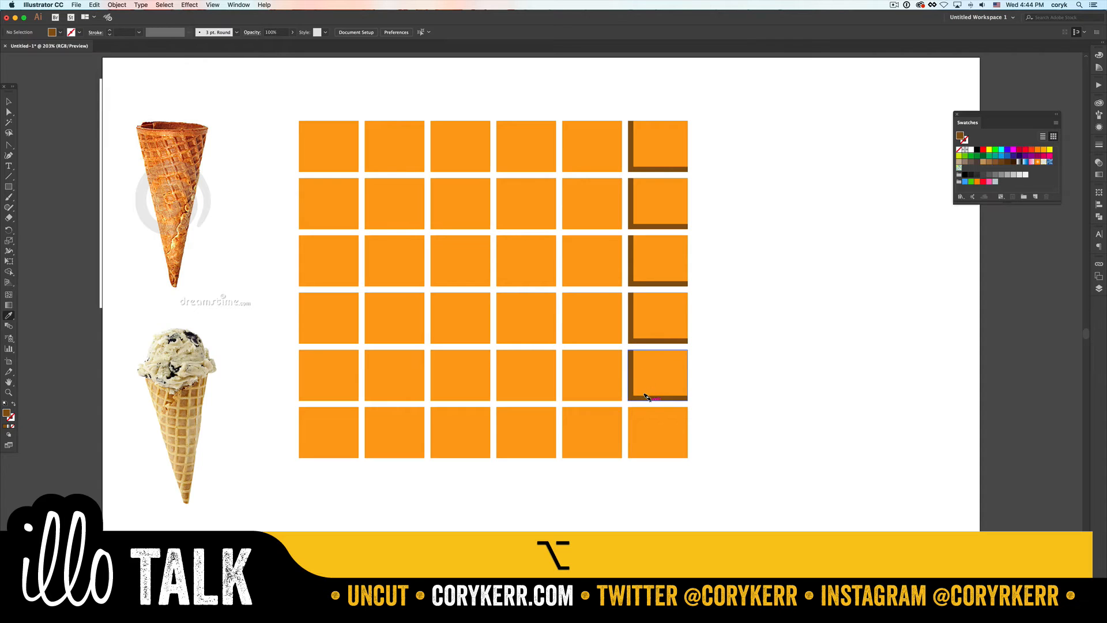
{"action": "left_click", "coordinate": [646, 448], "text": "alt"}
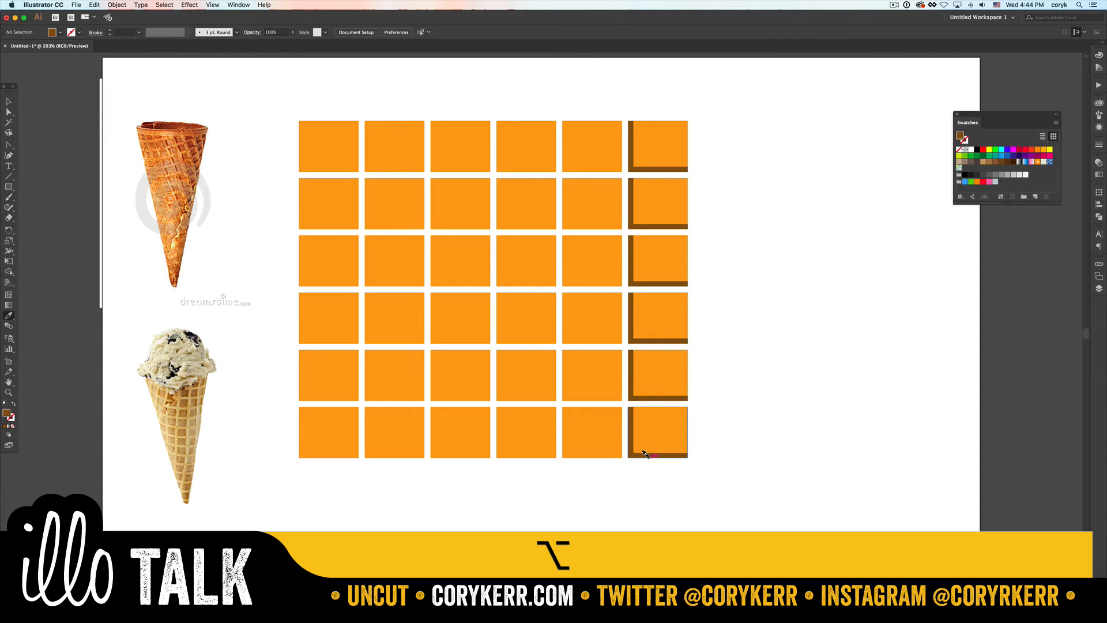
- Apply the brown fill to the L-shaped edges of the bottom tile in the fifth column and all tiles in the fourth column
{"action": "left_click", "coordinate": [594, 451], "text": "alt"}
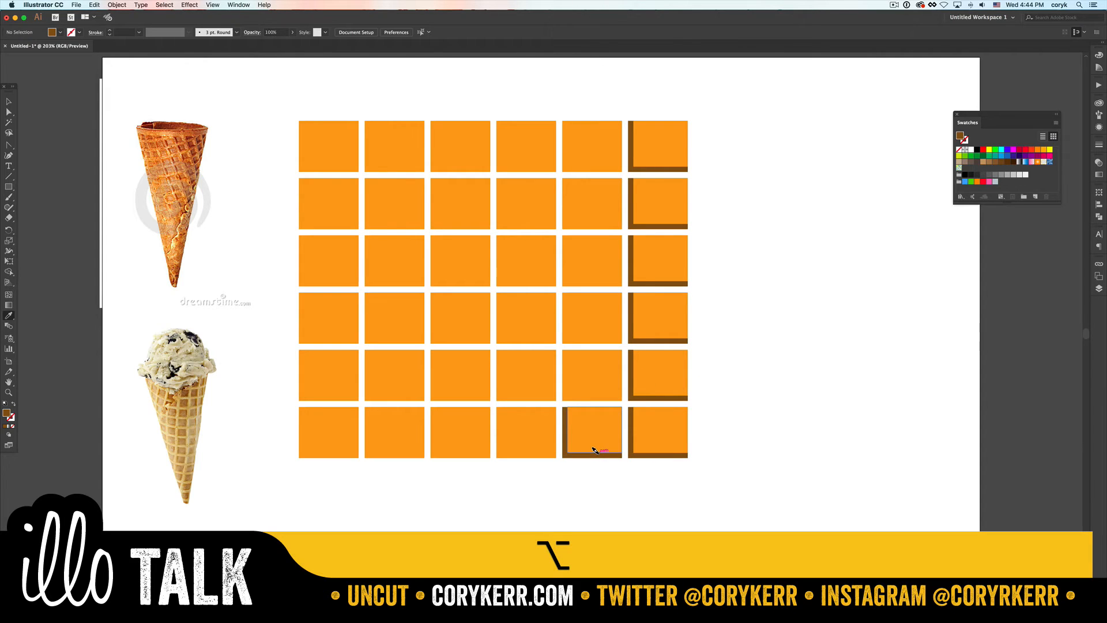
{"action": "left_click", "coordinate": [543, 449], "text": "alt"}
{"action": "left_click", "coordinate": [537, 391], "text": "alt"}
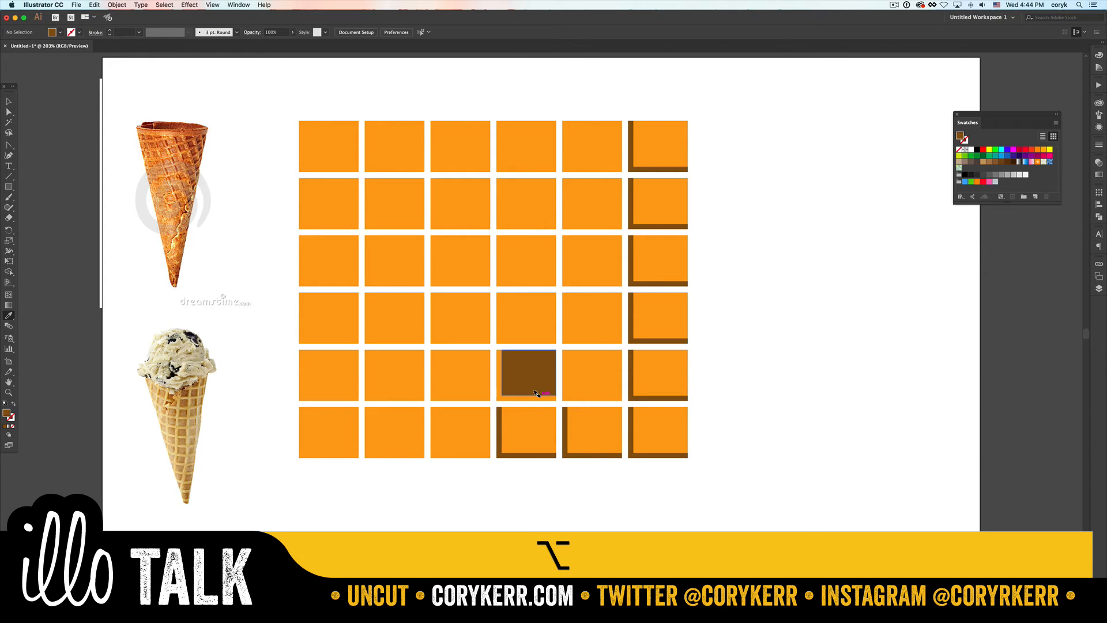
{"action": "key", "text": "alt+super+z"}
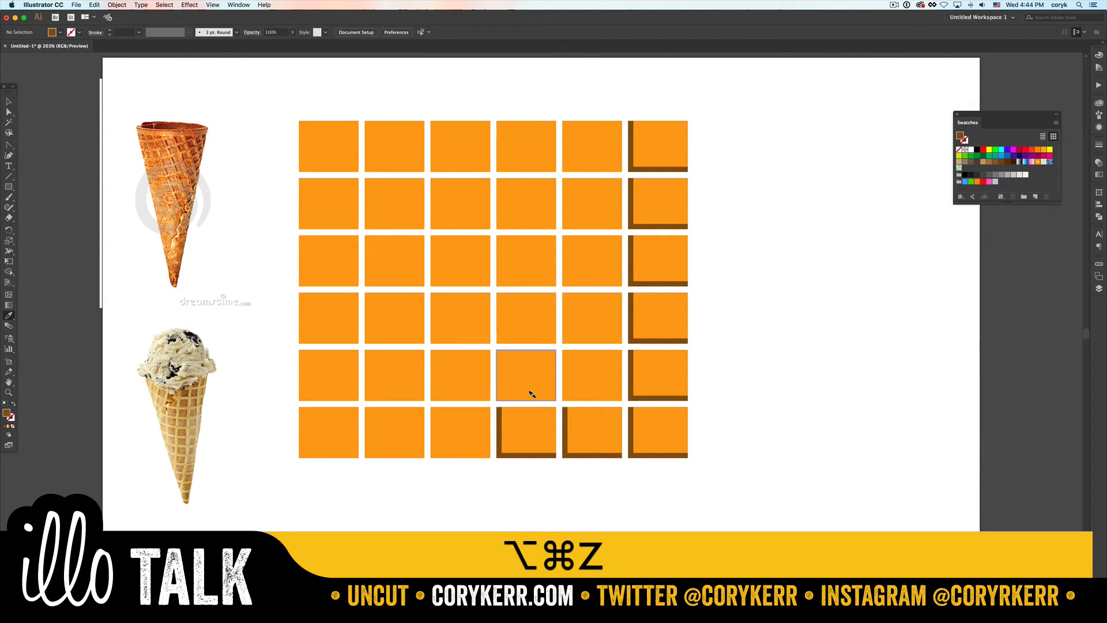
{"action": "left_click", "coordinate": [533, 395], "text": "alt"}
{"action": "left_click", "coordinate": [522, 332], "text": "alt"}
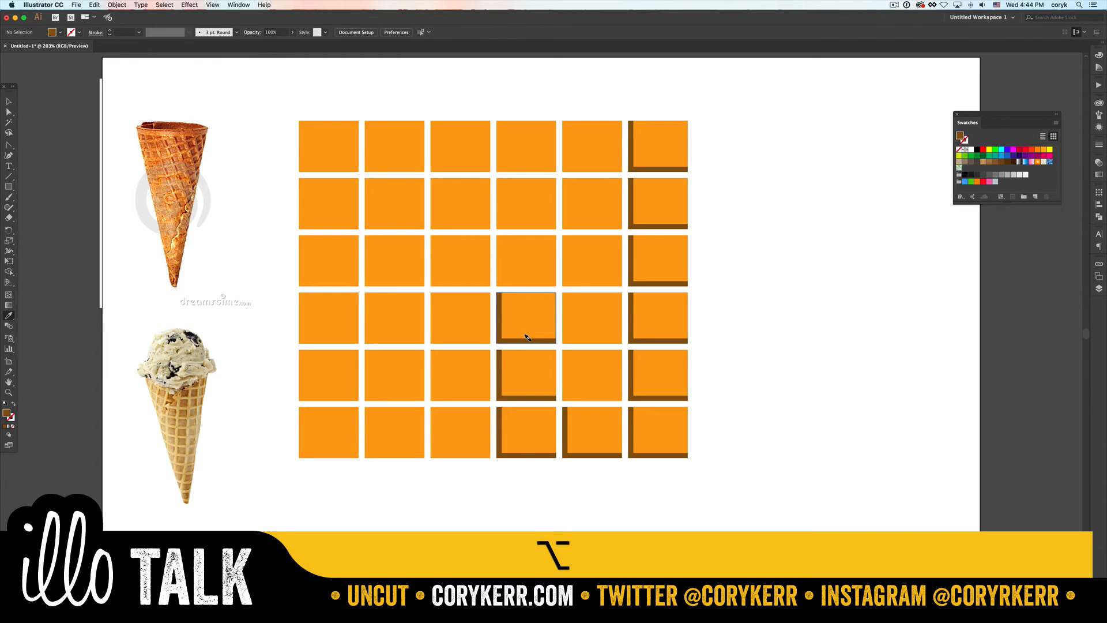
{"action": "left_click", "coordinate": [521, 277], "text": "alt"}
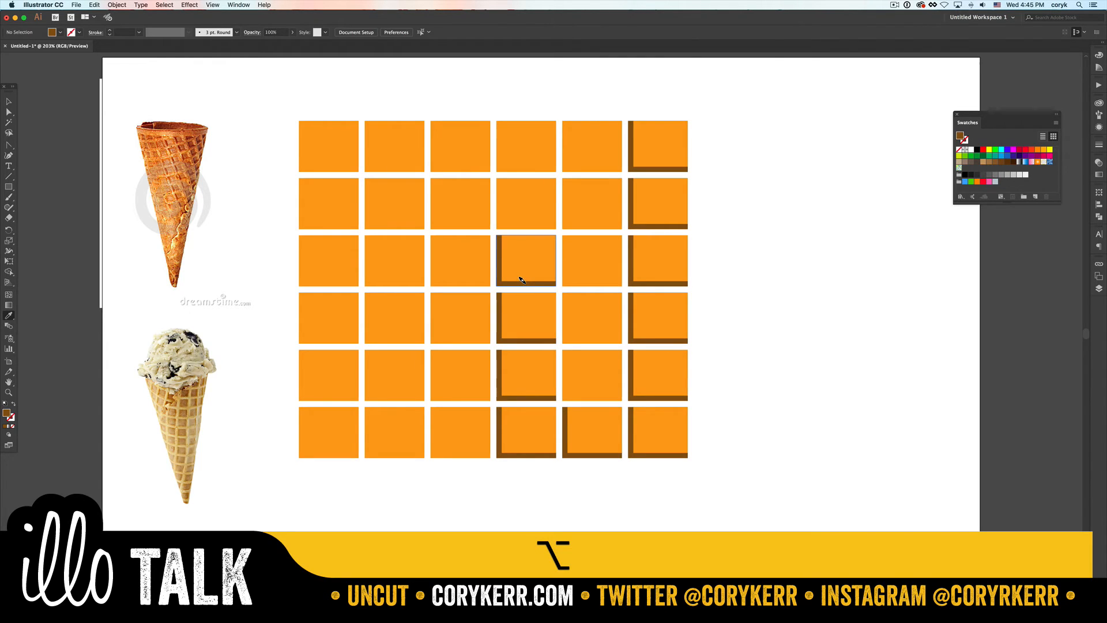
{"action": "left_click", "coordinate": [515, 222], "text": "alt"}
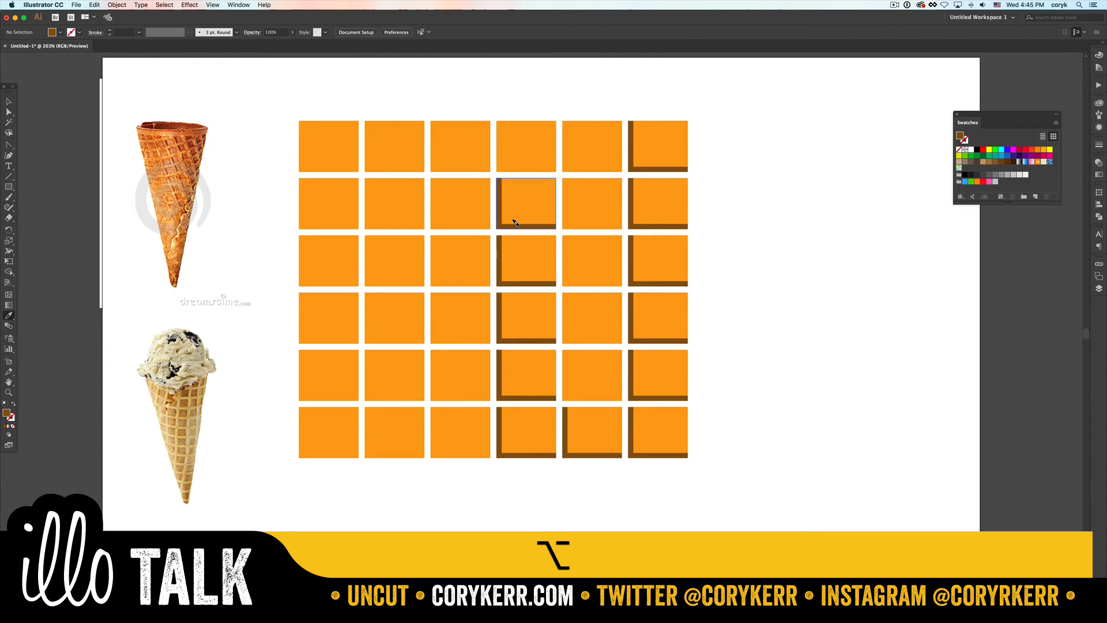
{"action": "left_click", "coordinate": [537, 167], "text": "alt"}
- Apply the brown fill to the L-shaped edges of the upper five tiles in the fifth column
{"action": "left_click", "coordinate": [564, 161], "text": "alt"}
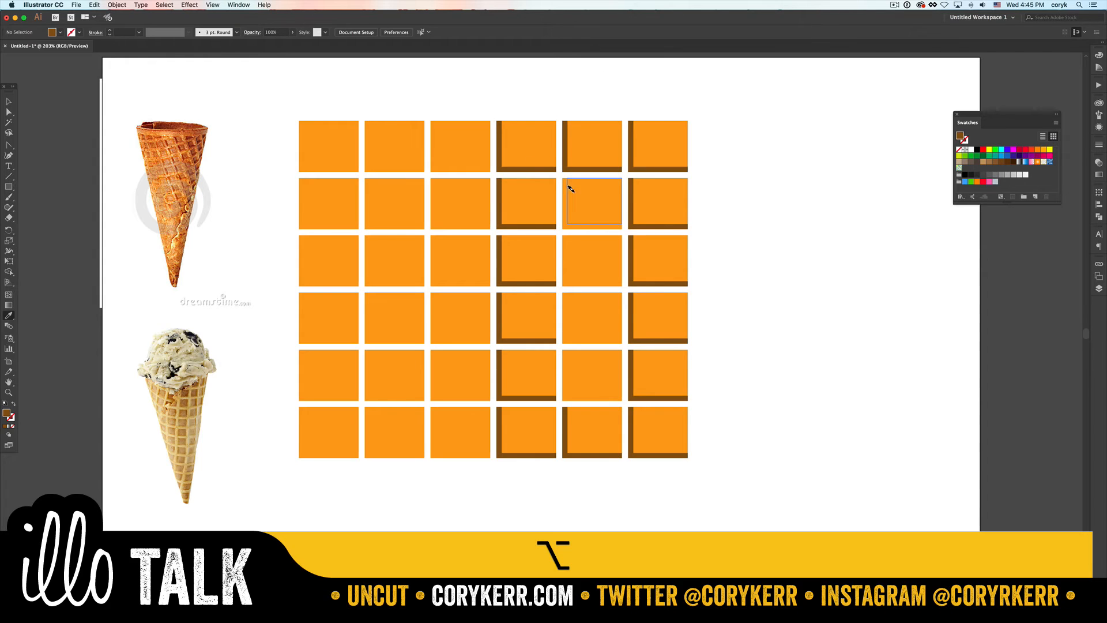
{"action": "left_click", "coordinate": [566, 223], "text": "alt"}
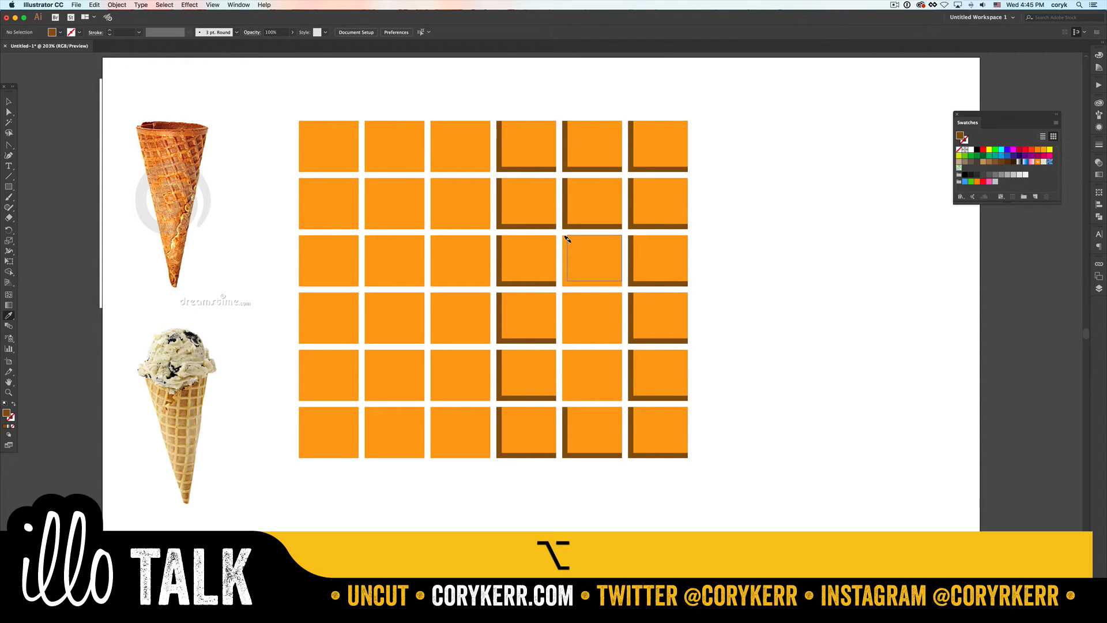
{"action": "left_click", "coordinate": [562, 279], "text": "alt"}
{"action": "left_click", "coordinate": [565, 338], "text": "alt"}
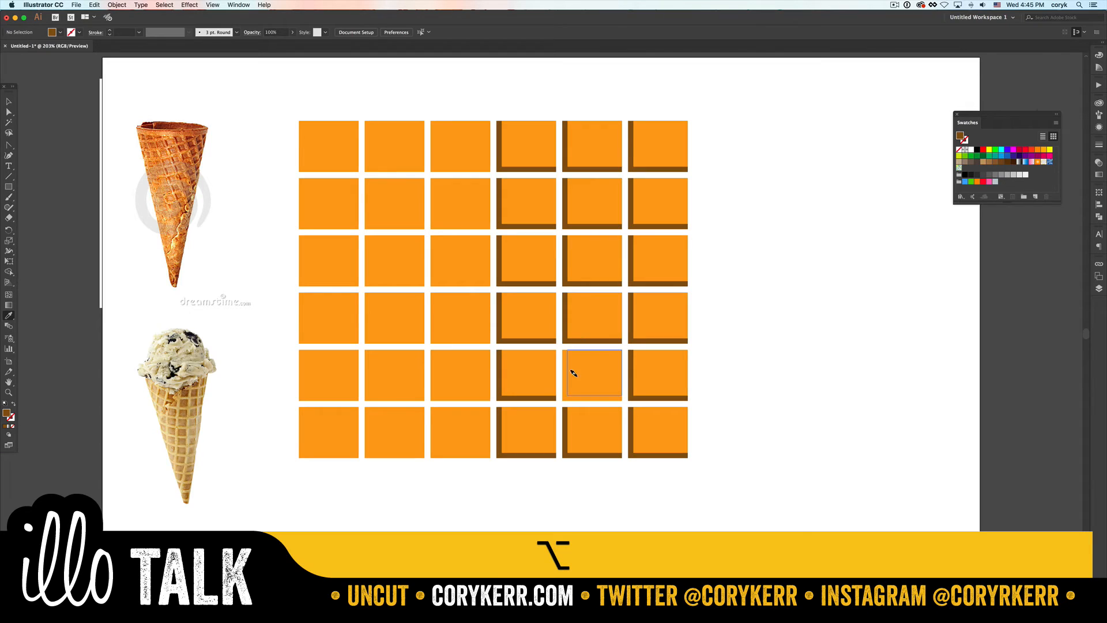
{"action": "left_click", "coordinate": [570, 394], "text": "alt"}
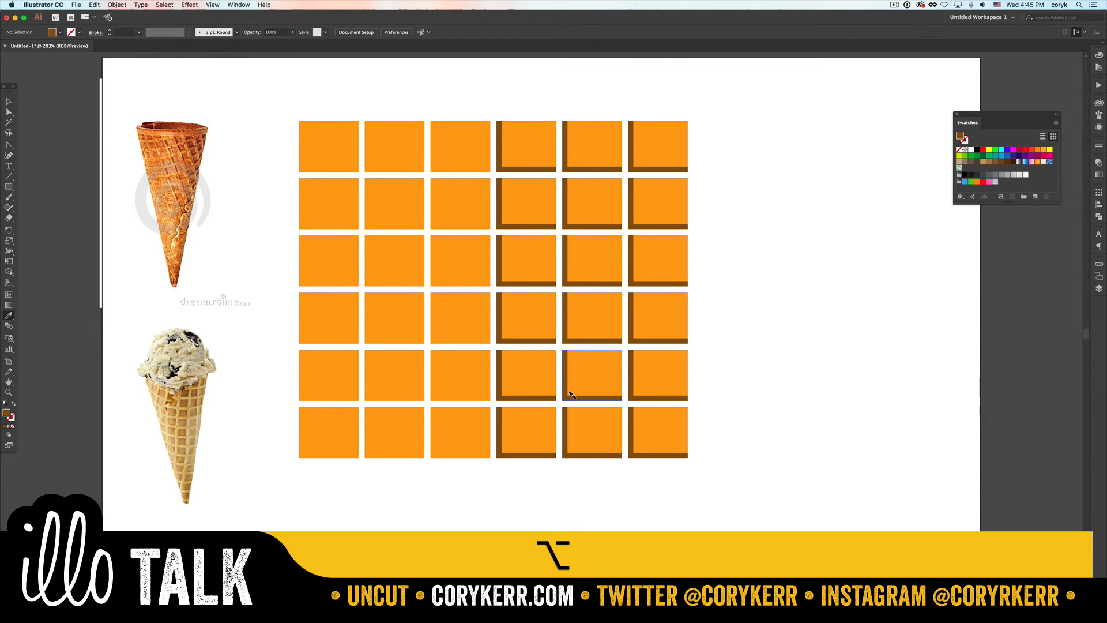
- Apply the brown fill to the L-shaped edges of all six tiles in the third column
{"action": "left_click", "coordinate": [440, 450], "text": "alt"}
{"action": "left_click", "coordinate": [436, 394], "text": "alt"}
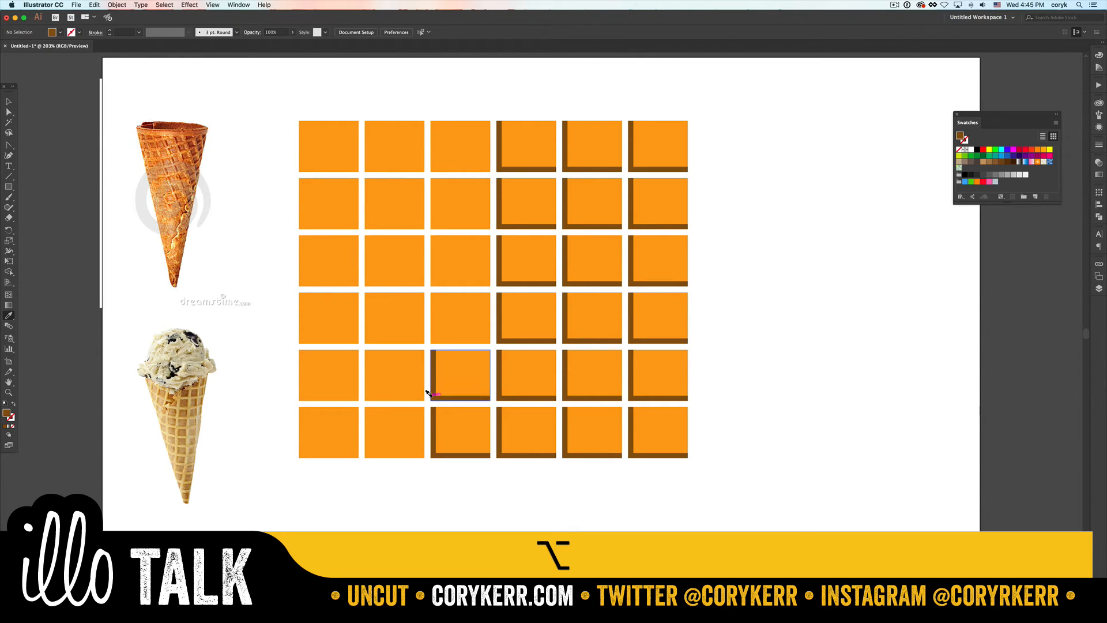
{"action": "left_click", "coordinate": [433, 333], "text": "alt"}
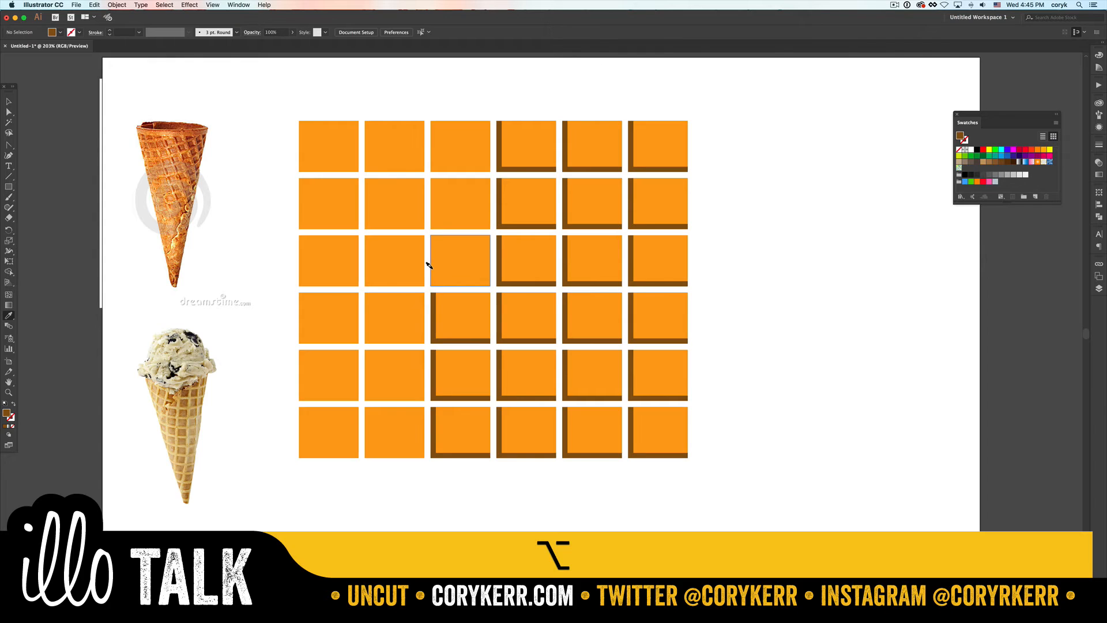
{"action": "left_click", "coordinate": [429, 256], "text": "alt"}
{"action": "left_click", "coordinate": [428, 218], "text": "alt"}
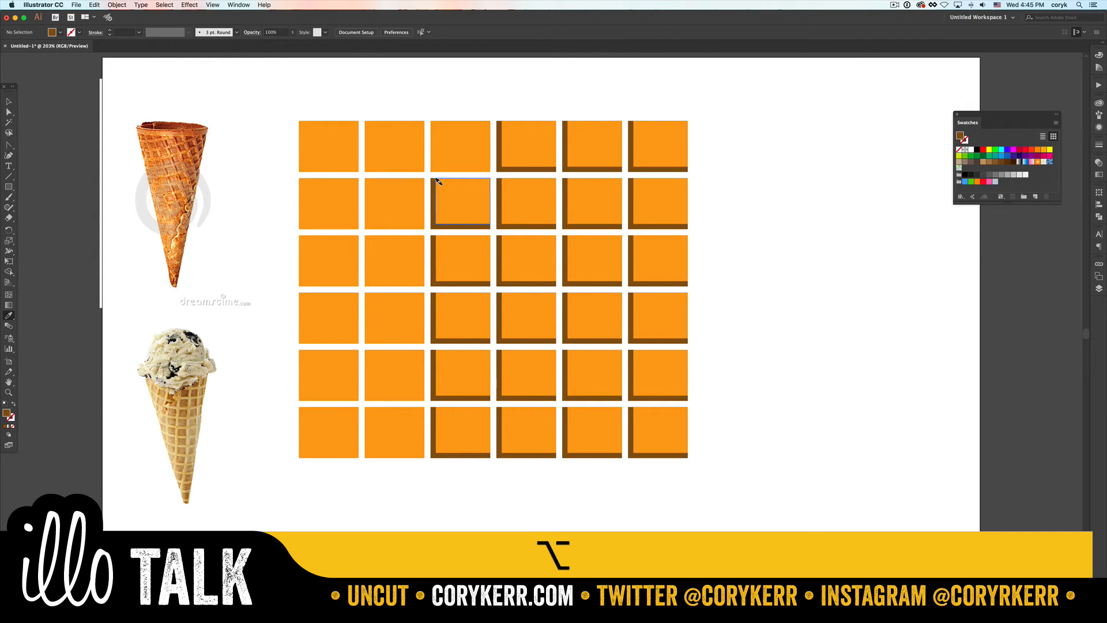
{"action": "left_click", "coordinate": [429, 161], "text": "alt"}
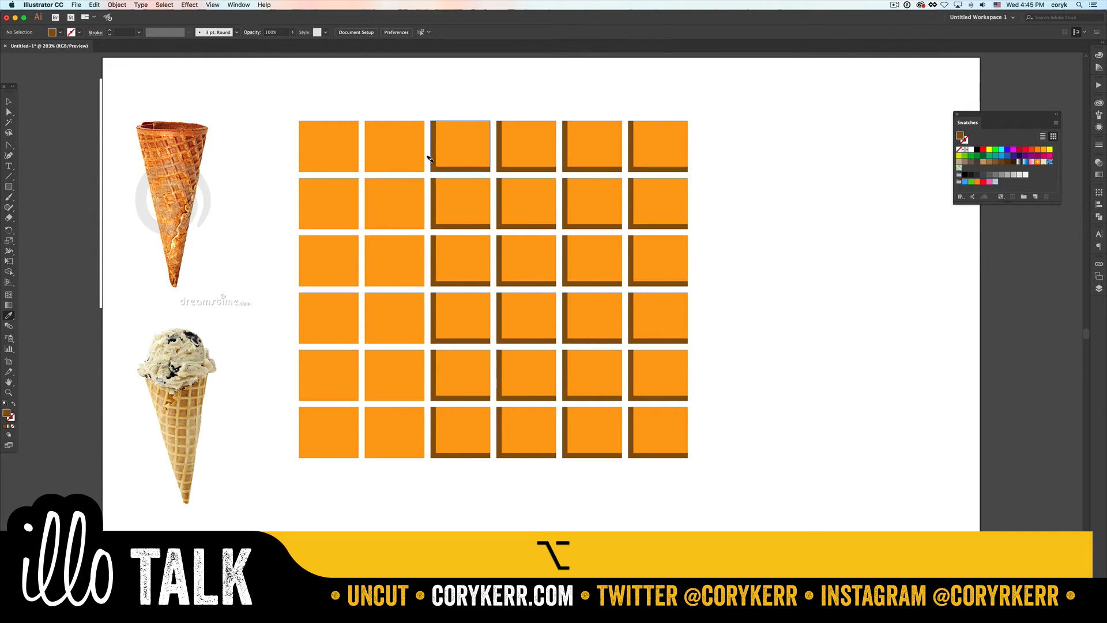
- Apply the brown fill to the L-shaped edges of the first two columns' tiles in the top two rows
{"action": "left_click", "coordinate": [365, 162], "text": "alt"}
{"action": "key", "text": "alt+super+z"}
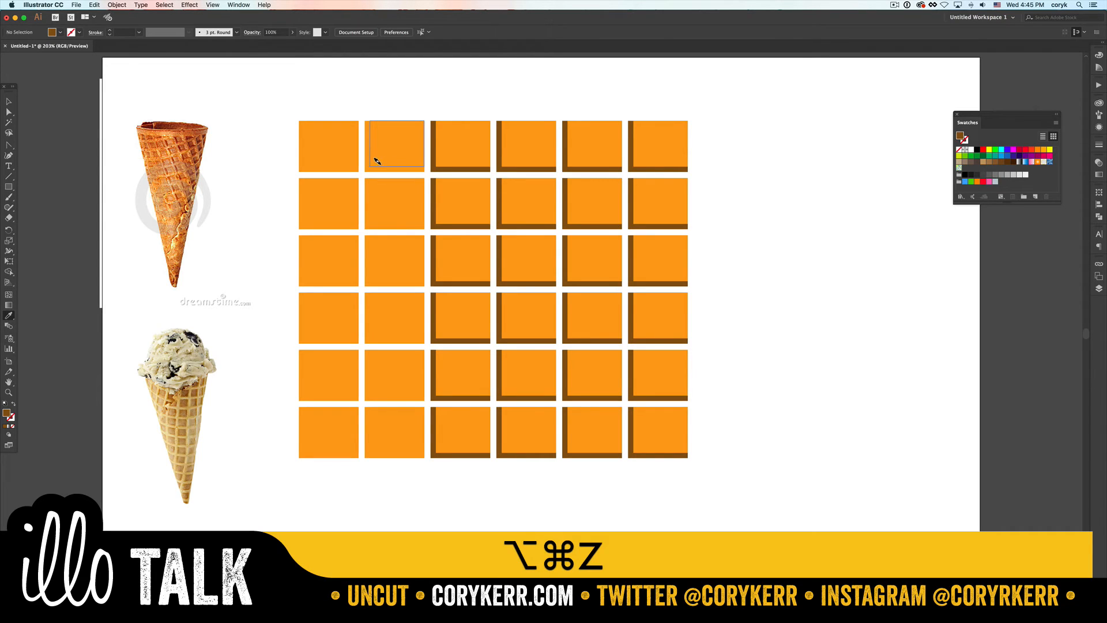
{"action": "left_click", "coordinate": [367, 164], "text": "alt"}
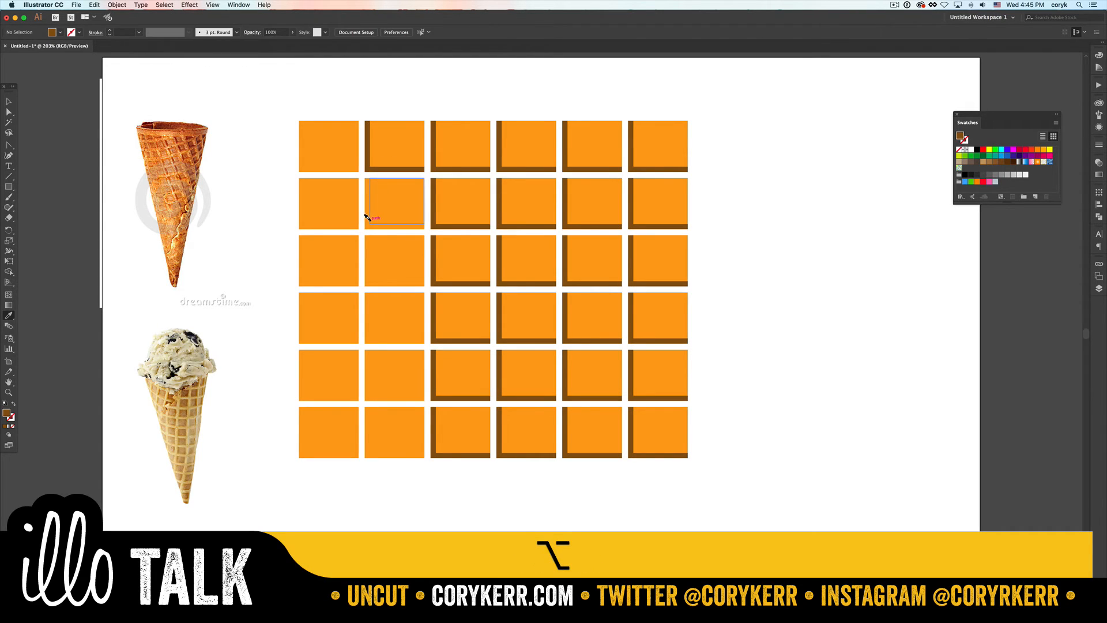
{"action": "left_click", "coordinate": [365, 218], "text": "alt"}
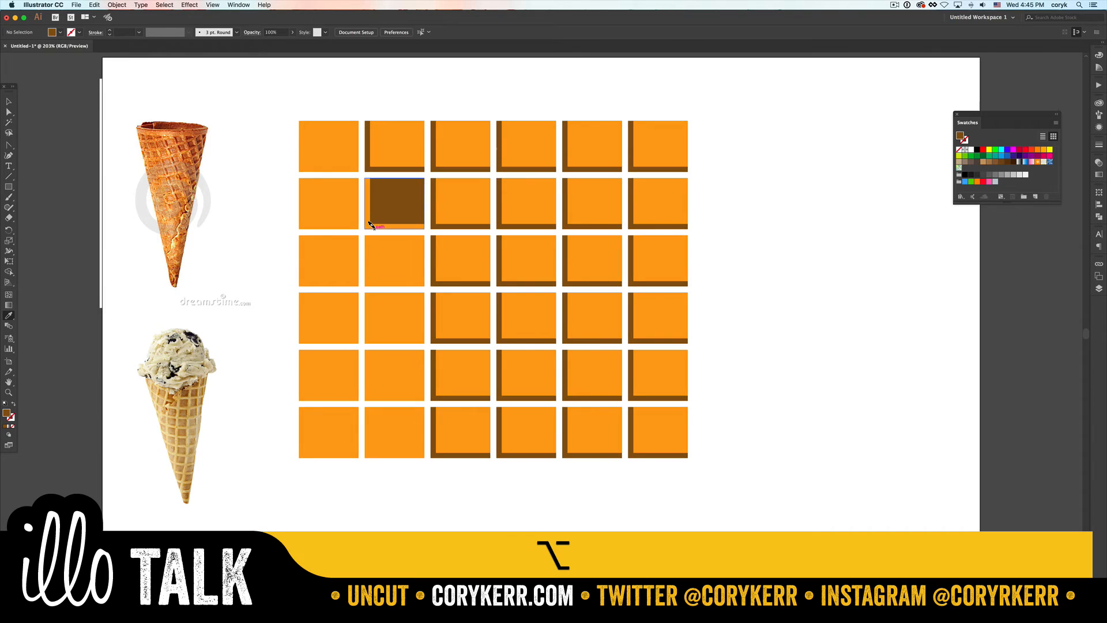
{"action": "key", "text": "alt+super+z"}
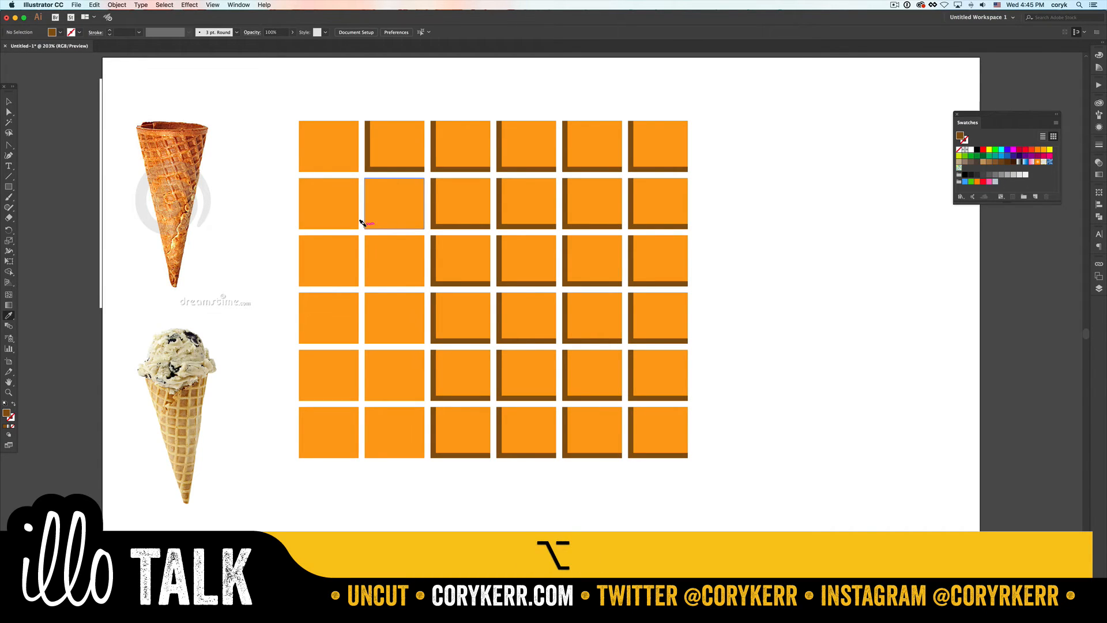
{"action": "left_click", "coordinate": [365, 222], "text": "alt"}
{"action": "left_click", "coordinate": [355, 206], "text": "alt"}
{"action": "left_click", "coordinate": [346, 154], "text": "alt"}
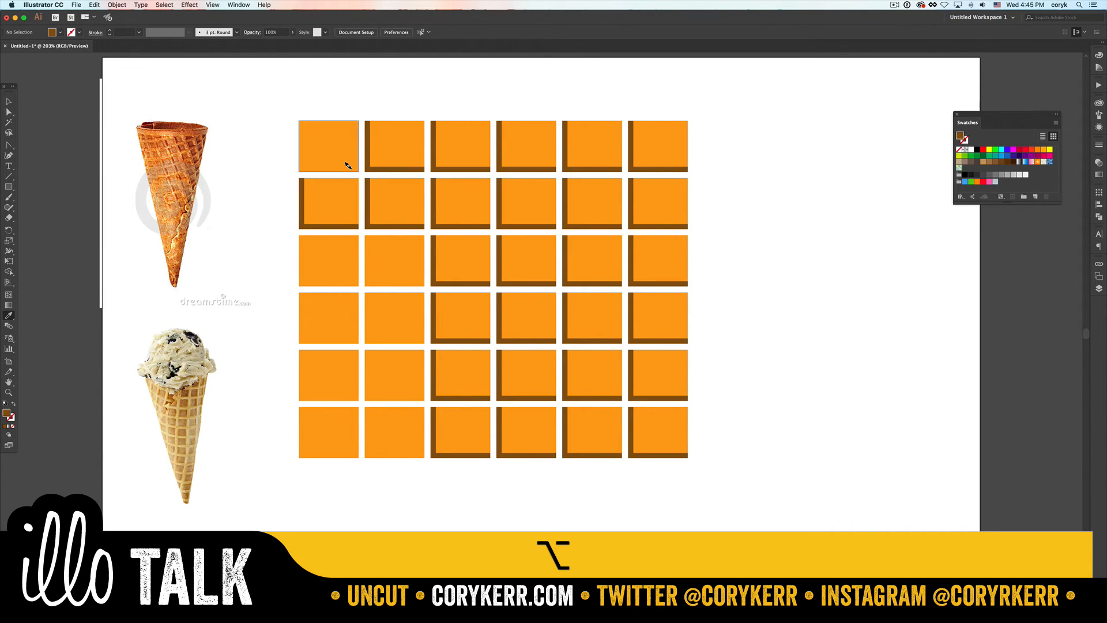
- Apply the brown fill to the L-shaped edges of the first two columns' tiles in the third to sixth rows
{"action": "left_click", "coordinate": [349, 279], "text": "alt"}
{"action": "left_click", "coordinate": [369, 282], "text": "alt"}
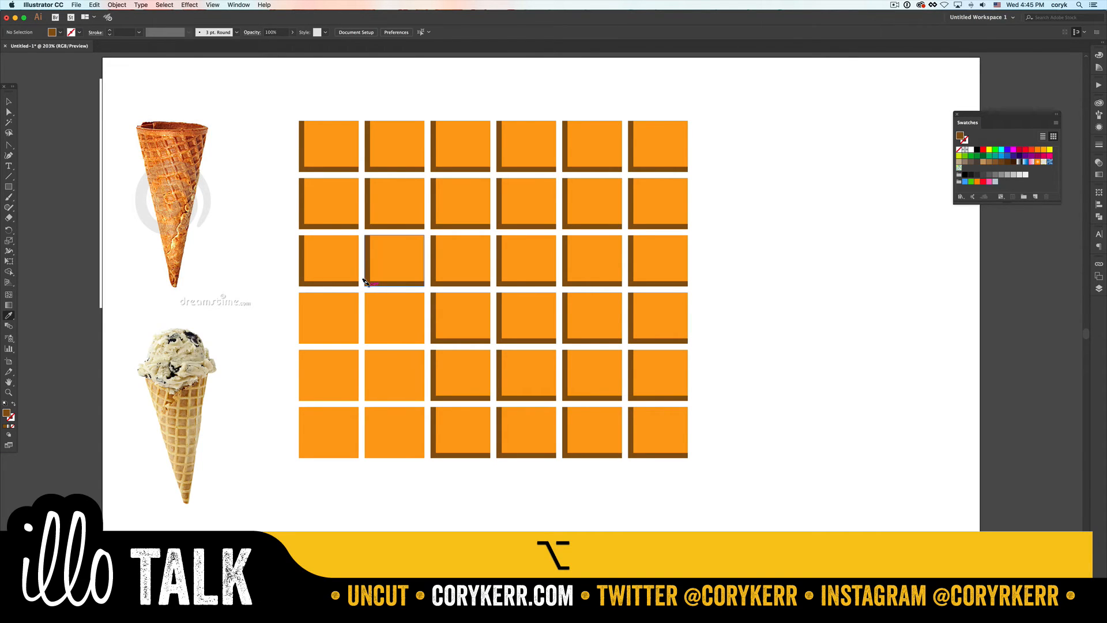
{"action": "left_click", "coordinate": [366, 338], "text": "alt"}
{"action": "left_click", "coordinate": [353, 337], "text": "alt"}
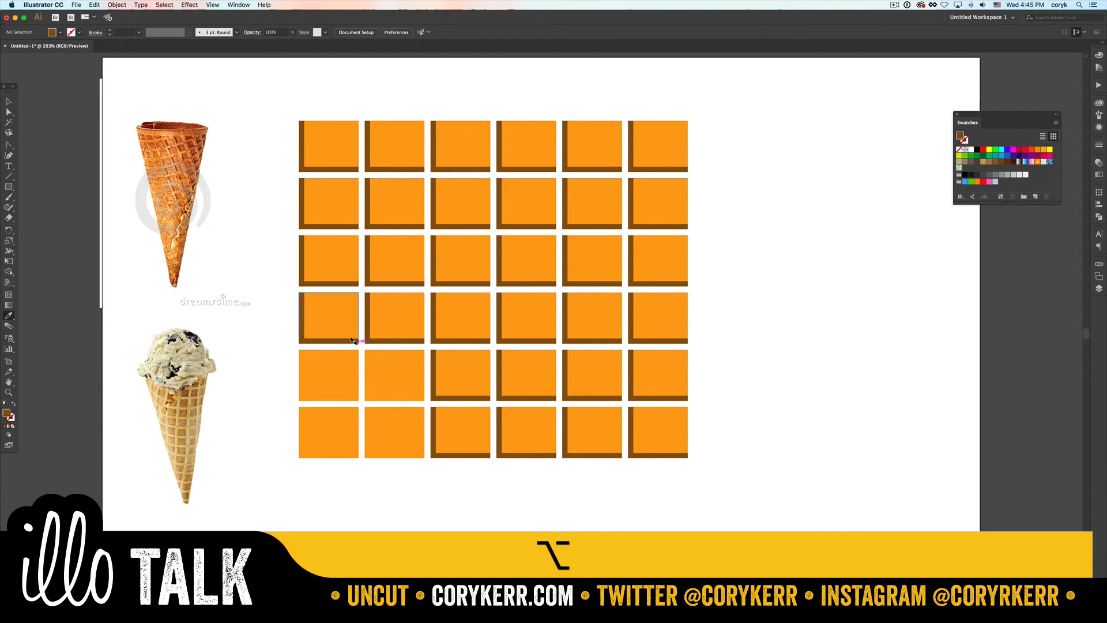
{"action": "left_click", "coordinate": [364, 381], "text": "alt"}
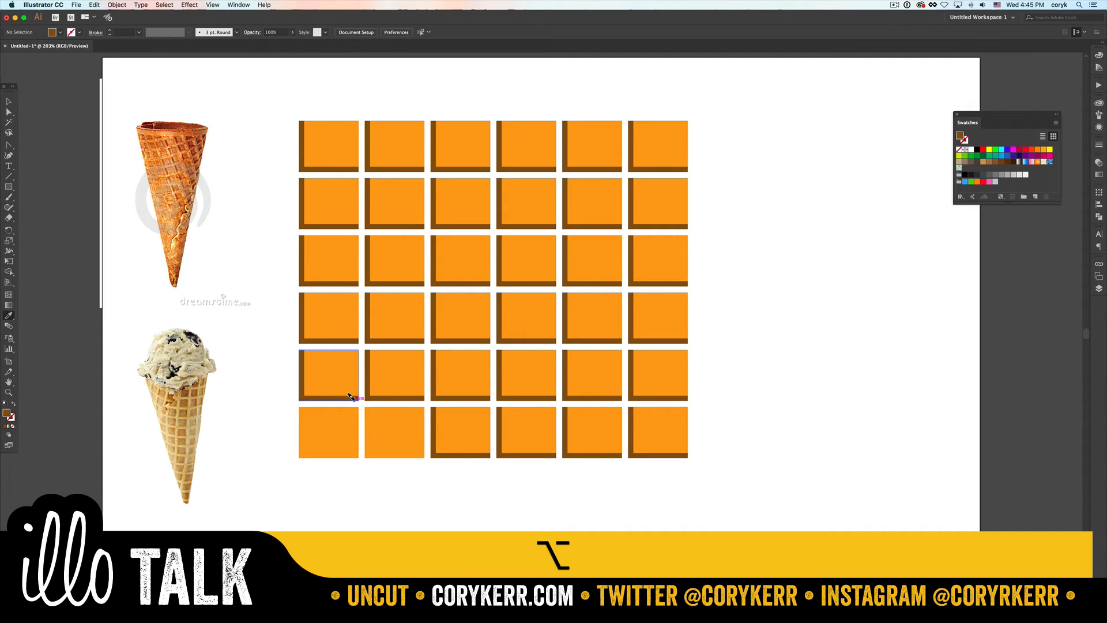
{"action": "left_click", "coordinate": [348, 444], "text": "alt"}
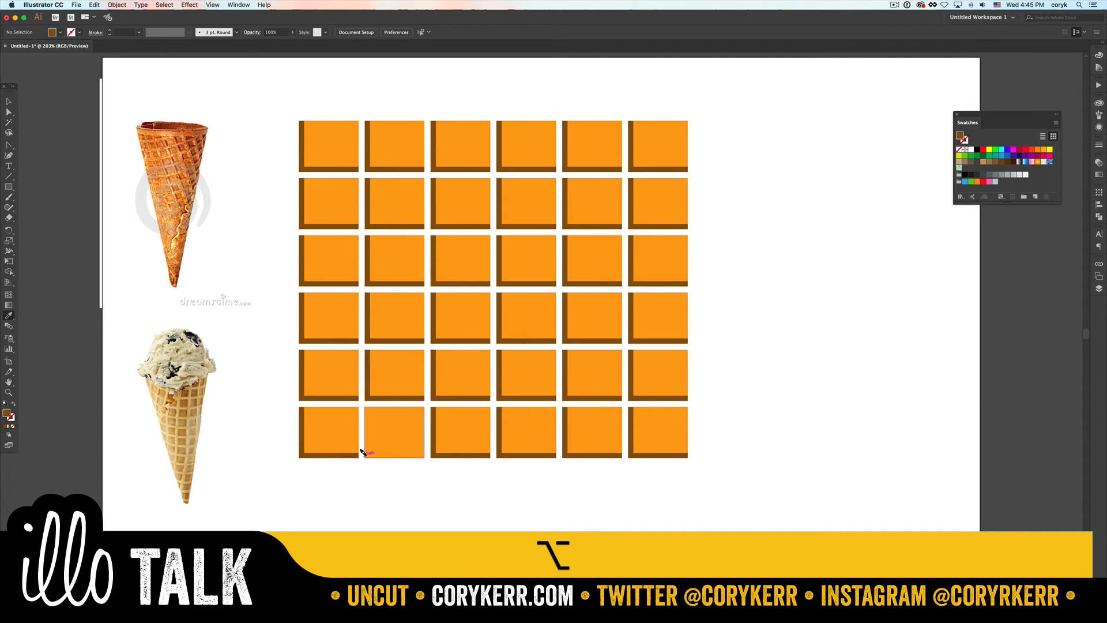
{"action": "left_click", "coordinate": [361, 452], "text": "alt"}
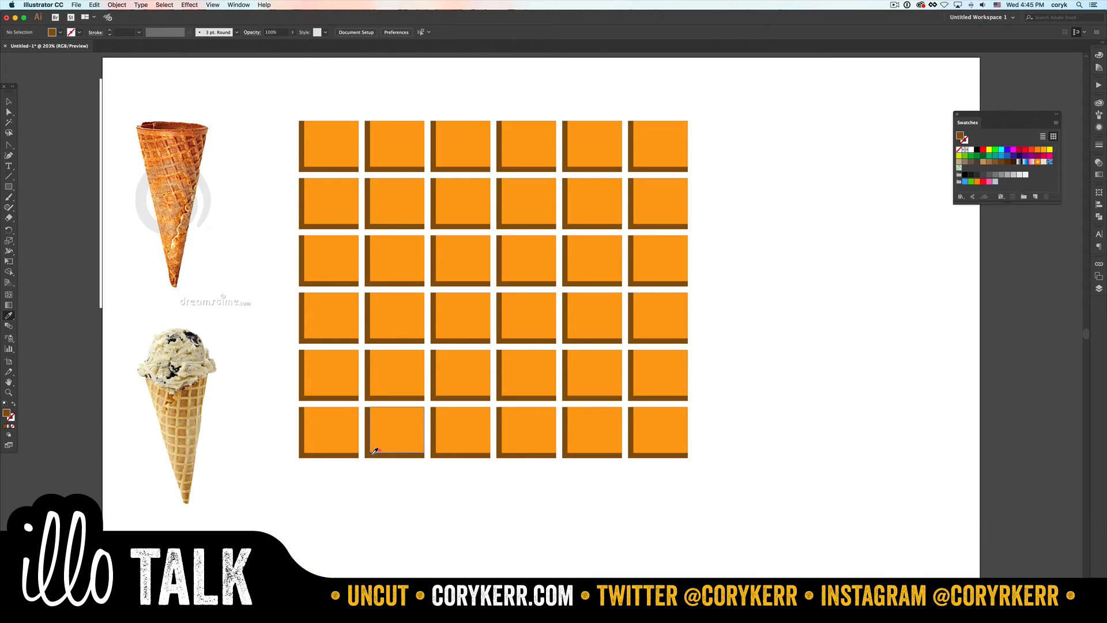
- Draw a rectangle about 454 × 397 px covering the whole tile grid and send it to the back
{"action": "key", "text": "m"}
{"action": "left_click_drag", "start_coordinate": [294, 116], "coordinate": [693, 464]}
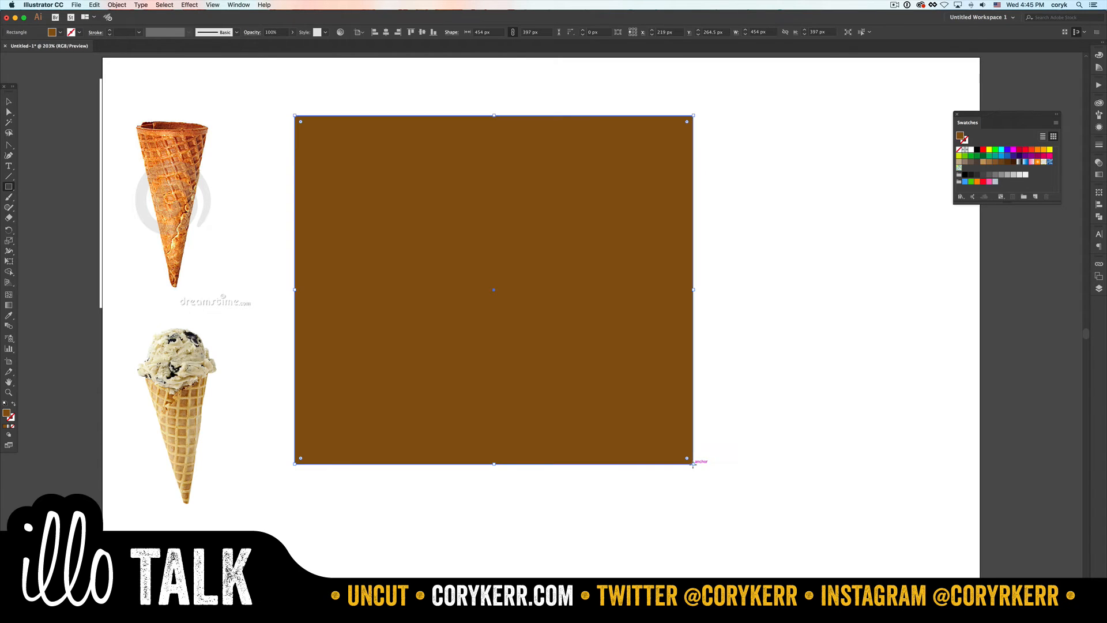
{"action": "key", "text": "shift+super+bracketleft"}
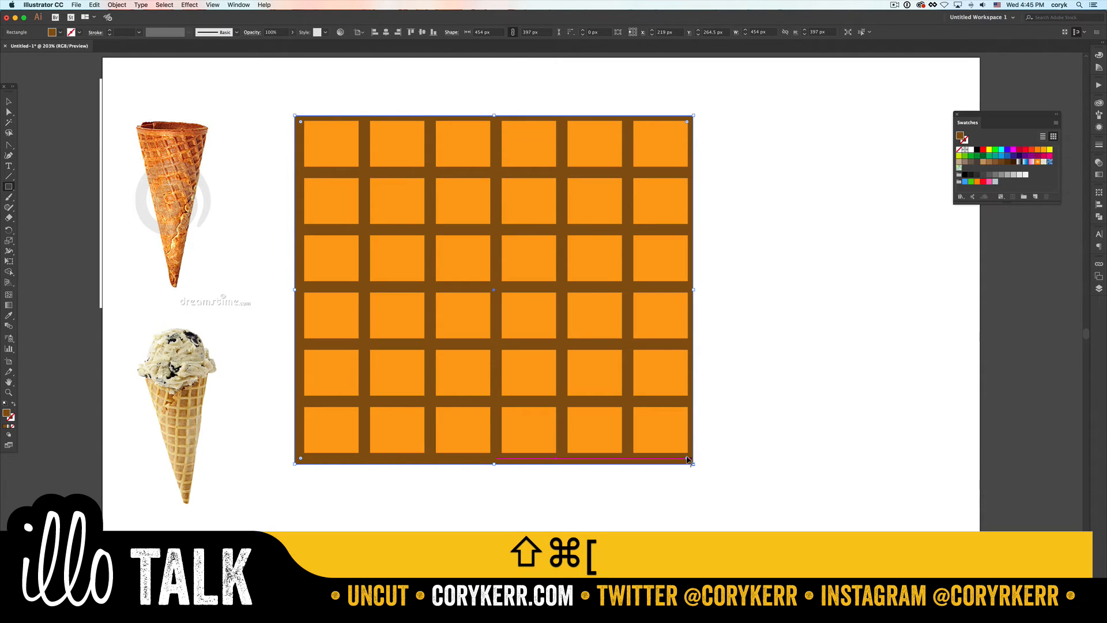
- Sample the tiles' orange for the background rectangle and lower its saturation to about 48% for a lighter tone
{"action": "key", "text": "i"}
{"action": "left_click", "coordinate": [671, 374]}
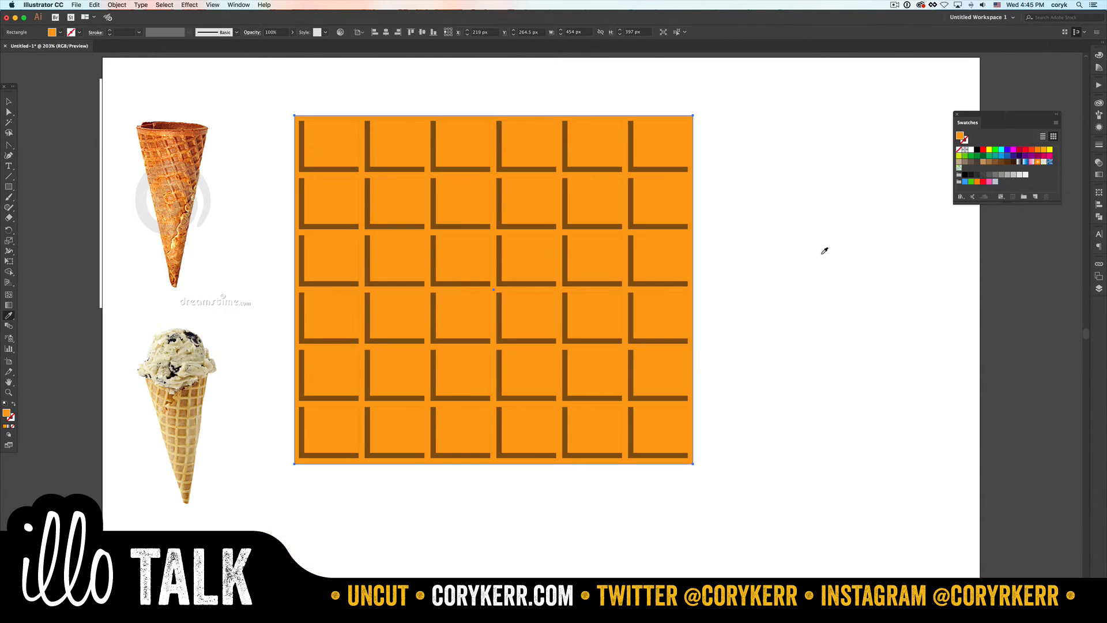
{"action": "left_click", "coordinate": [1097, 56]}
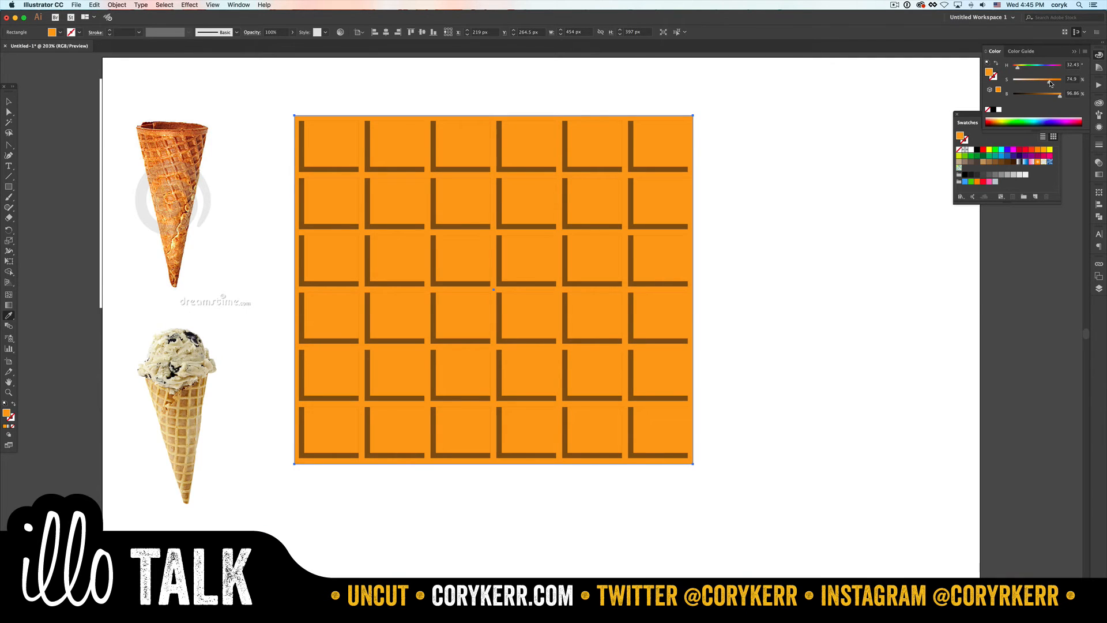
{"action": "left_click_drag", "start_coordinate": [1051, 84], "coordinate": [1036, 84]}
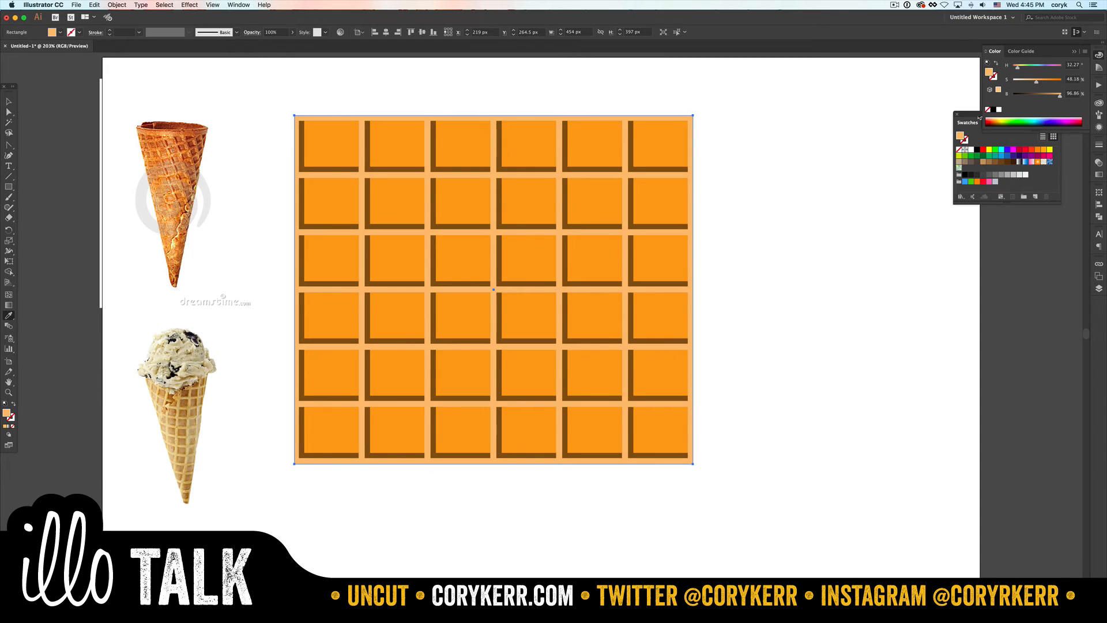
- Select the whole tile grid together with its lighter background rectangle and rotate it about 20° counterclockwise
{"action": "key", "text": "v"}
{"action": "left_click", "coordinate": [738, 226]}
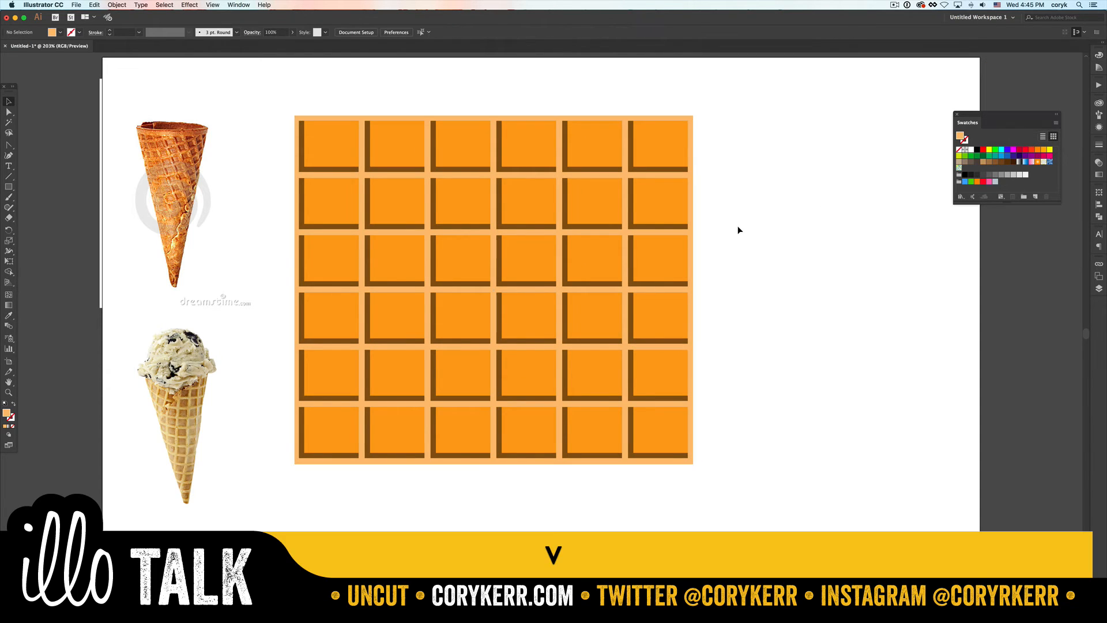
{"action": "left_click_drag", "start_coordinate": [733, 134], "coordinate": [285, 485]}
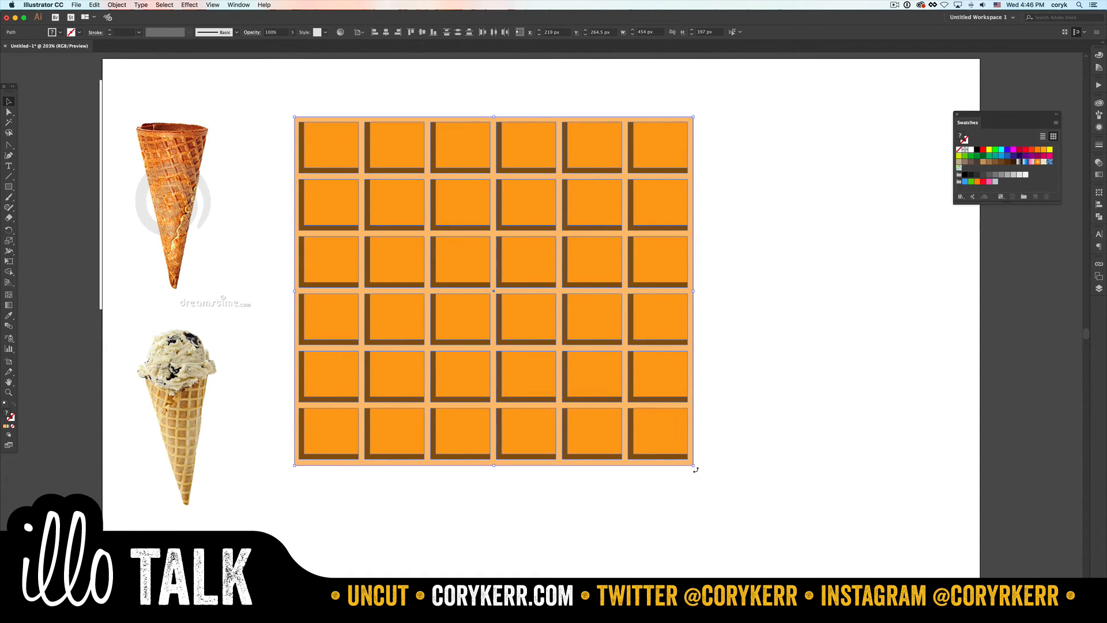
{"action": "left_click_drag", "start_coordinate": [696, 466], "coordinate": [752, 391]}
- Start an Envelope Distort warp on the rotated waffle grid with the horizontal Arc style and set its bend to 26%
{"action": "scroll", "coordinate": [752, 391], "scroll_direction": "up", "scroll_amount": 2}
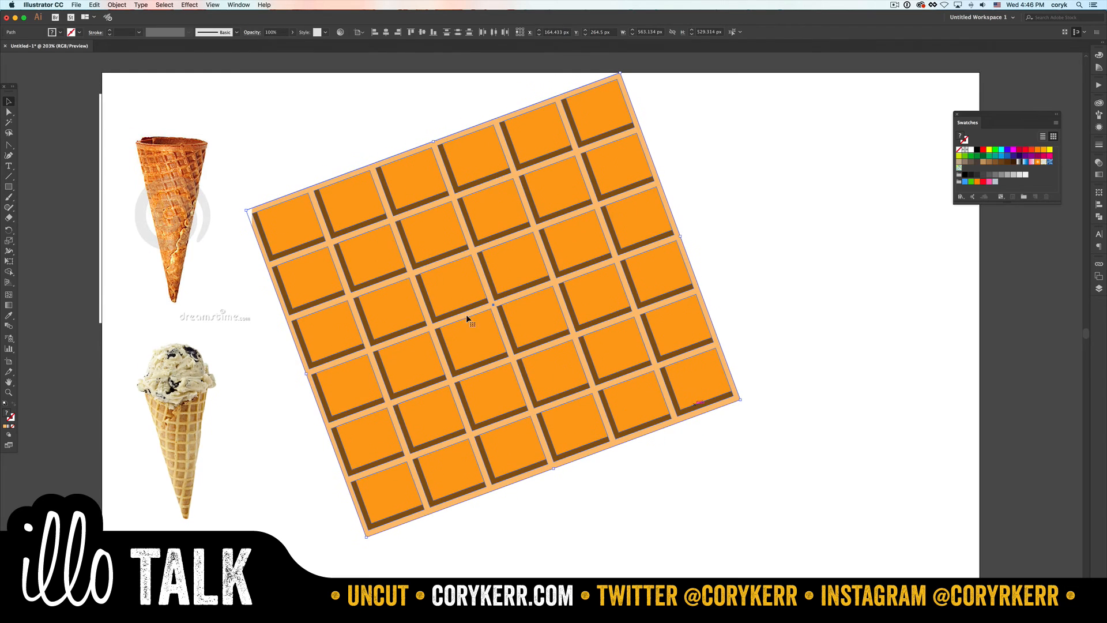
{"action": "left_click", "coordinate": [117, 5]}
{"action": "mouse_move", "coordinate": [148, 217]}
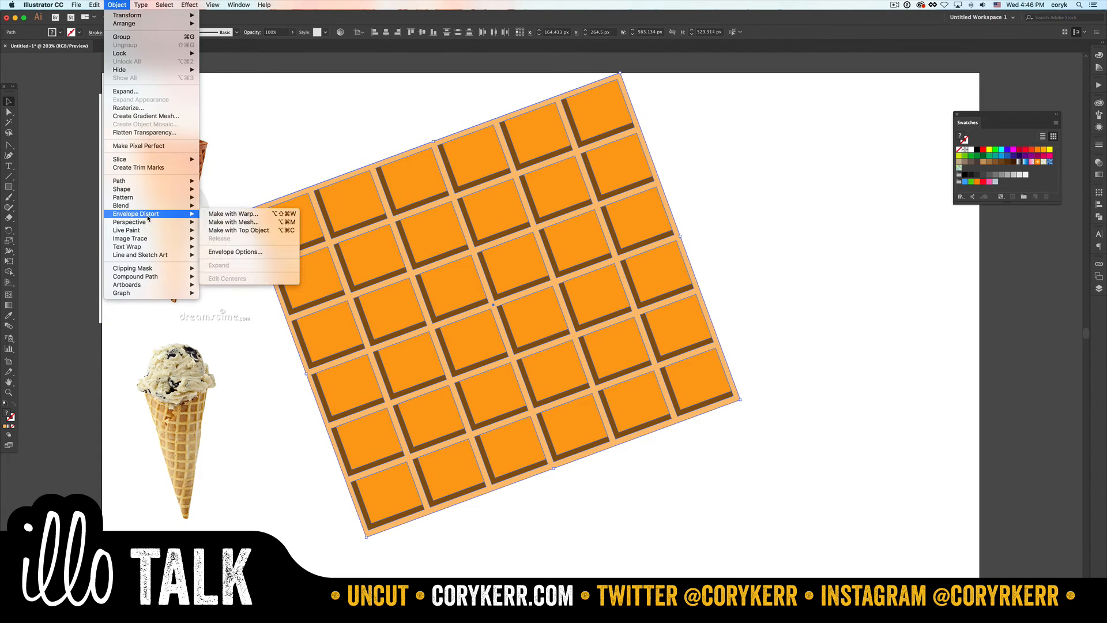
{"action": "left_click", "coordinate": [247, 216]}
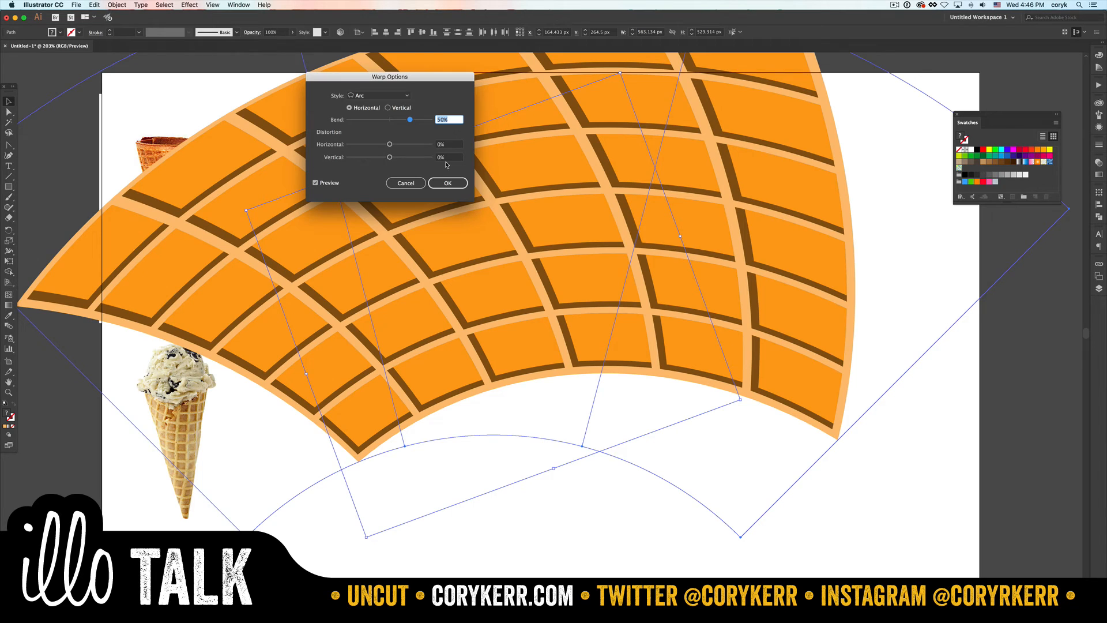
{"action": "left_click_drag", "start_coordinate": [405, 81], "coordinate": [930, 379]}
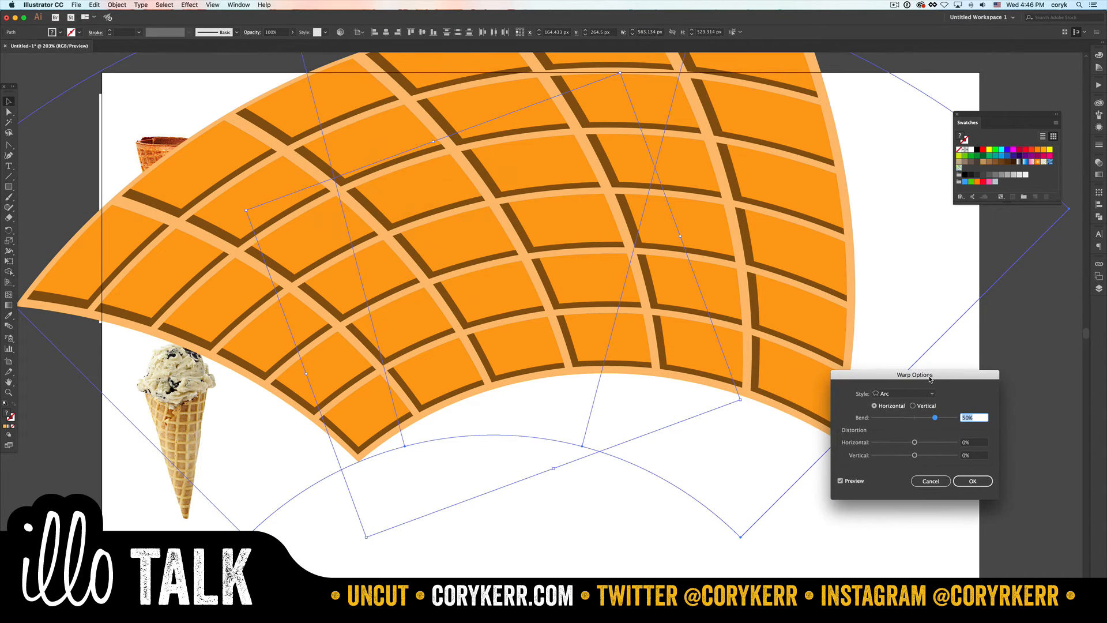
{"action": "left_click_drag", "start_coordinate": [934, 419], "coordinate": [925, 419]}
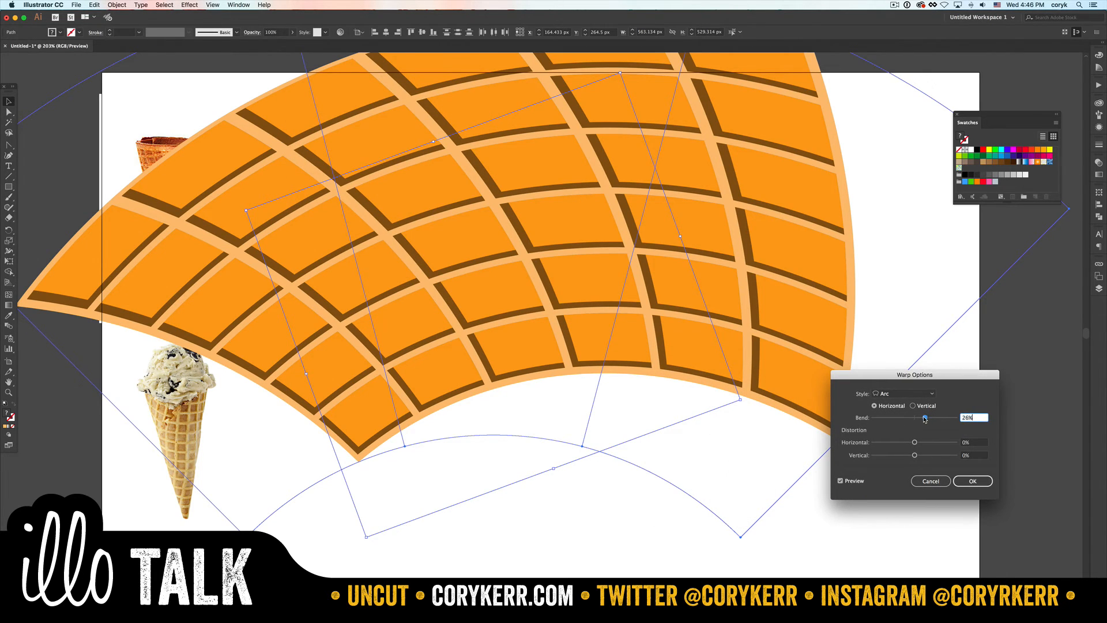
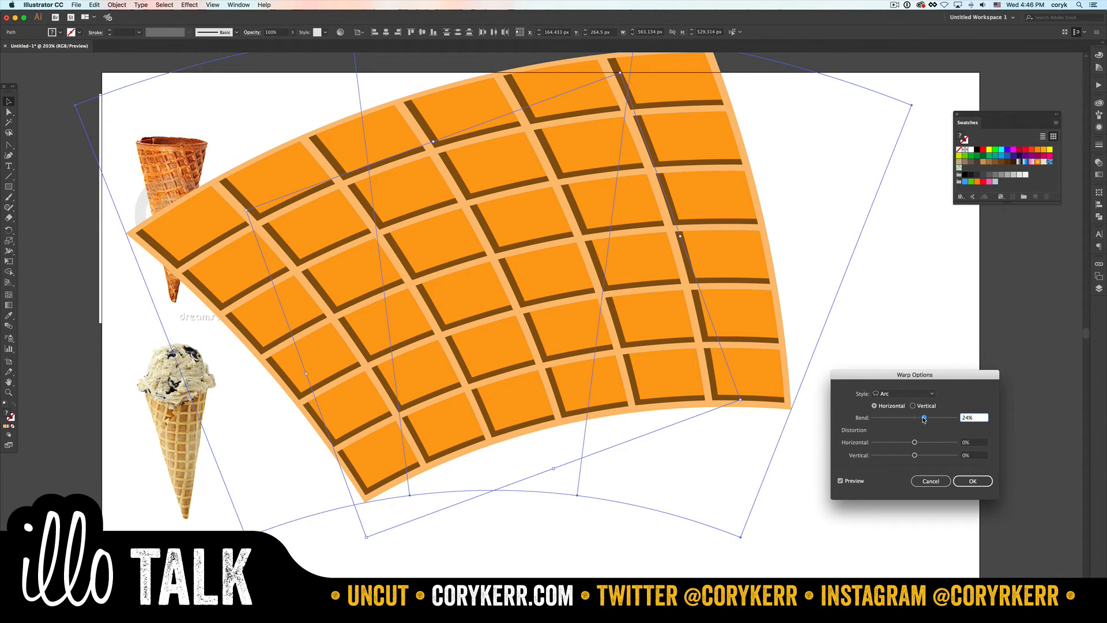
- Apply the warp to the waffle grid with the horizontal Arch style, bend −46%, horizontal distortion 38% and vertical distortion −36%
{"action": "left_click_drag", "start_coordinate": [924, 420], "coordinate": [907, 420]}
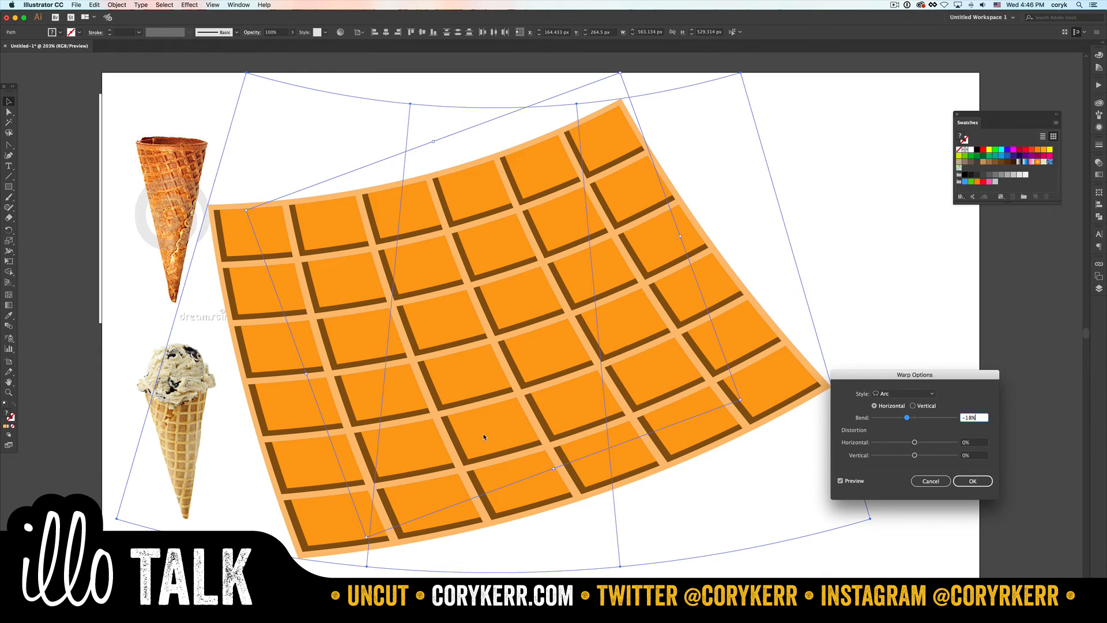
{"action": "left_click", "coordinate": [934, 395]}
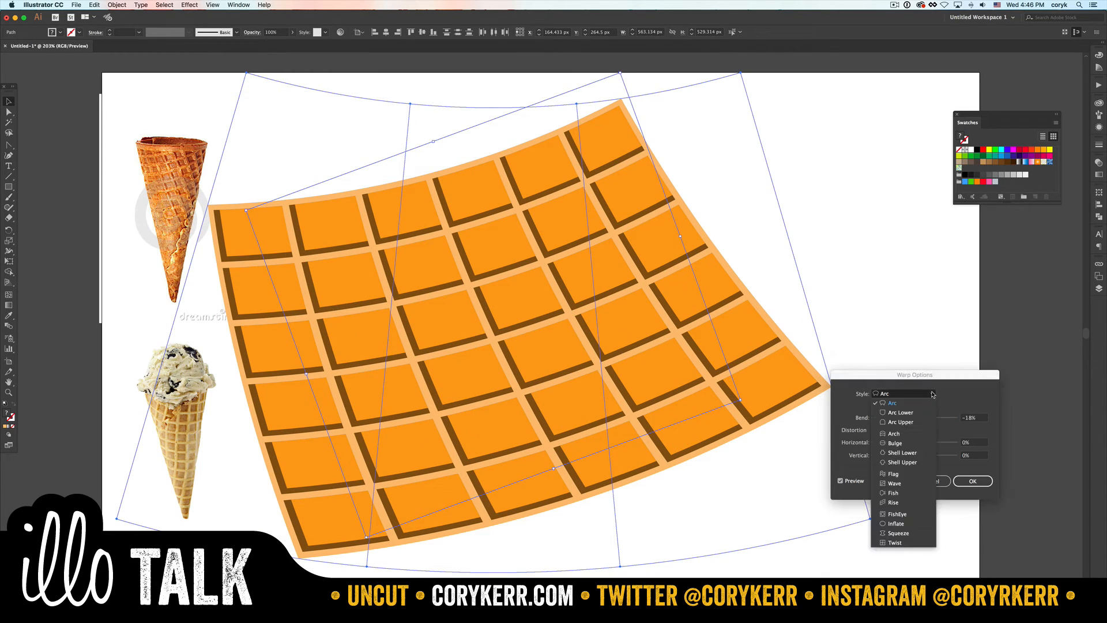
{"action": "left_click", "coordinate": [907, 434]}
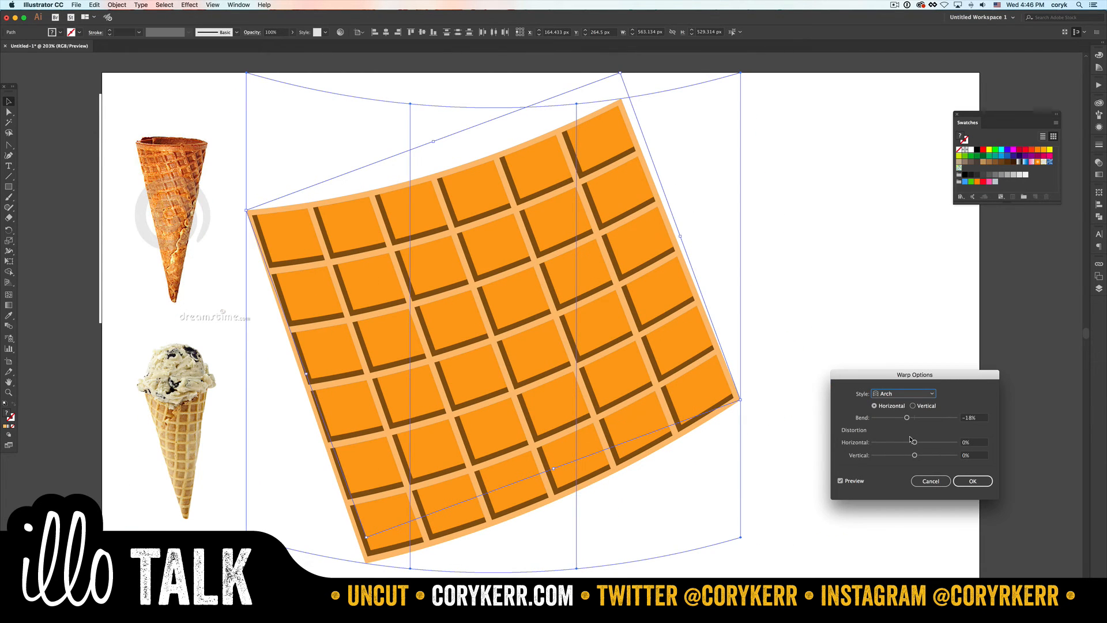
{"action": "mouse_move", "coordinate": [914, 443]}
{"action": "left_mouse_down"}
{"action": "mouse_move", "coordinate": [927, 443]}
{"action": "mouse_move", "coordinate": [901, 420]}
{"action": "mouse_move", "coordinate": [939, 442]}
{"action": "mouse_move", "coordinate": [904, 457]}
{"action": "mouse_move", "coordinate": [937, 444]}
{"action": "mouse_move", "coordinate": [895, 419]}
{"action": "mouse_move", "coordinate": [888, 456]}
{"action": "mouse_move", "coordinate": [903, 457]}
{"action": "left_mouse_up"}
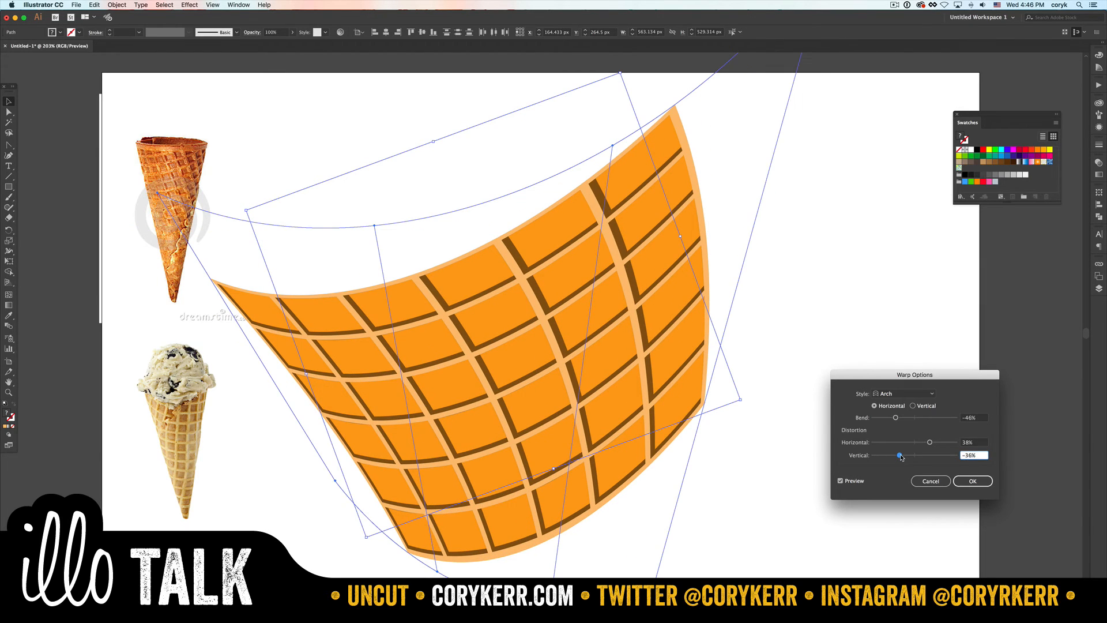
{"action": "left_click", "coordinate": [965, 483]}
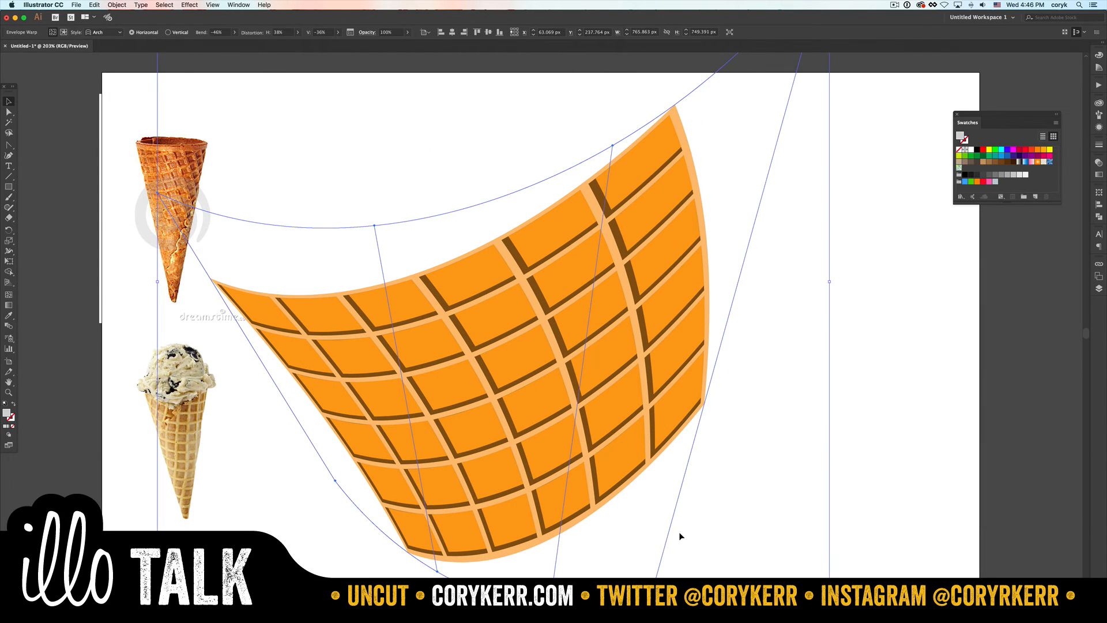
- Draw a grey rectangle beside the warped waffle and bow both short edges downward, about 132 × 267 px overall
{"action": "key", "text": "m"}
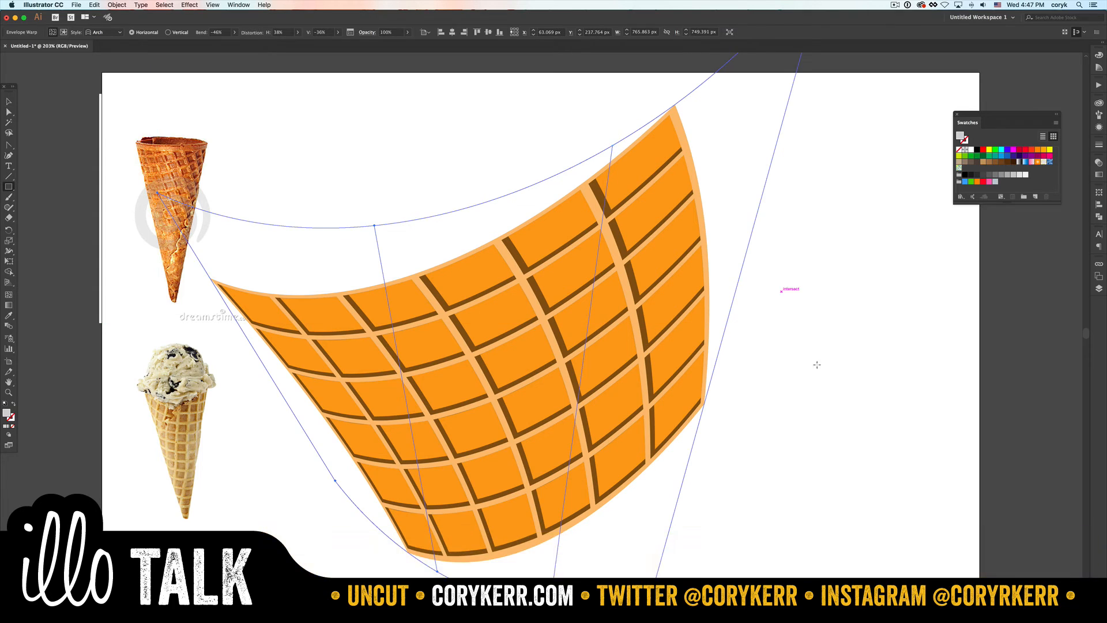
{"action": "mouse_move", "coordinate": [781, 291]}
{"action": "left_mouse_down"}
{"action": "mouse_move", "coordinate": [871, 519]}
{"action": "mouse_move", "coordinate": [894, 522]}
{"action": "mouse_move", "coordinate": [898, 510]}
{"action": "mouse_move", "coordinate": [842, 529]}
{"action": "left_mouse_up"}
{"action": "key", "text": "shift+c"}
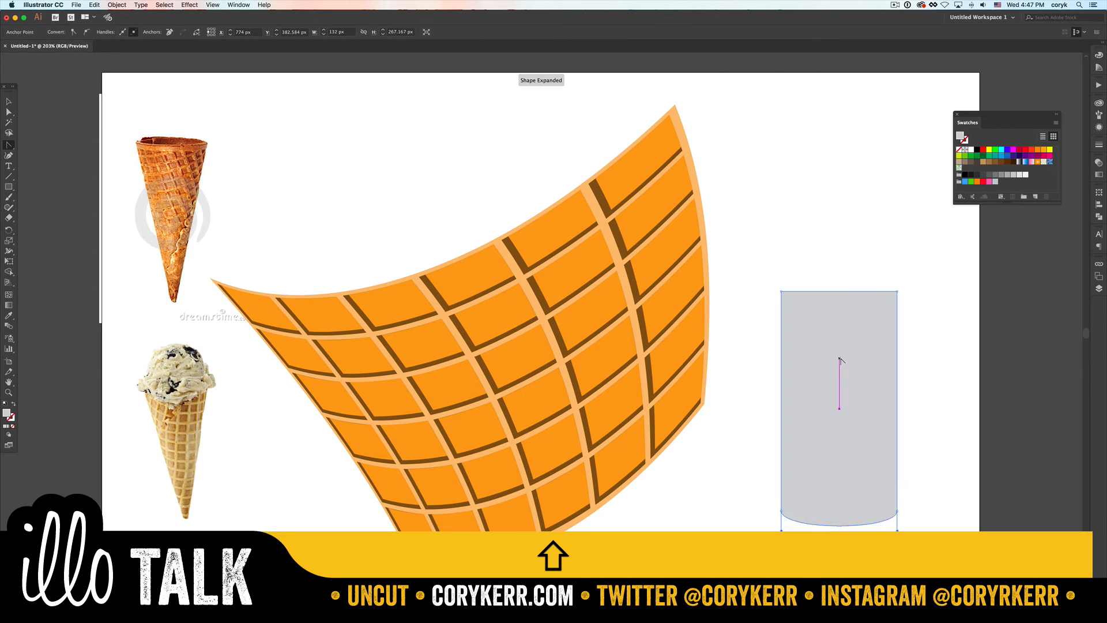
{"action": "left_click_drag", "start_coordinate": [842, 292], "coordinate": [838, 306]}
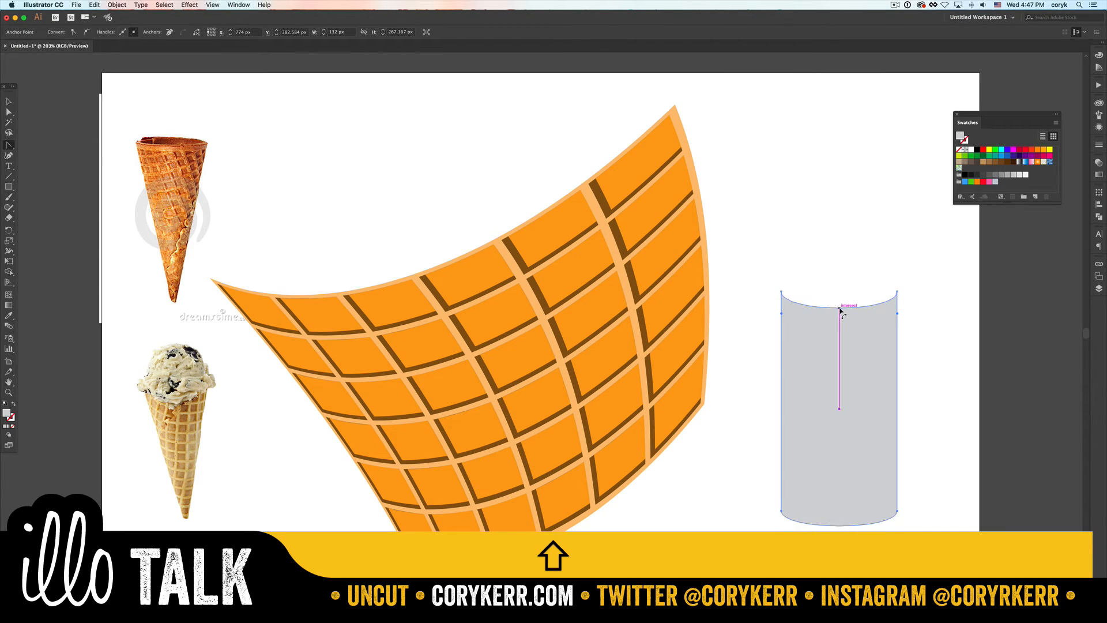
{"action": "key", "text": "v"}
{"action": "left_click", "coordinate": [917, 303]}
- Taper the grey curved shape with Perspective Distort, widening its upper edge to about 260 px
{"action": "left_click", "coordinate": [843, 398]}
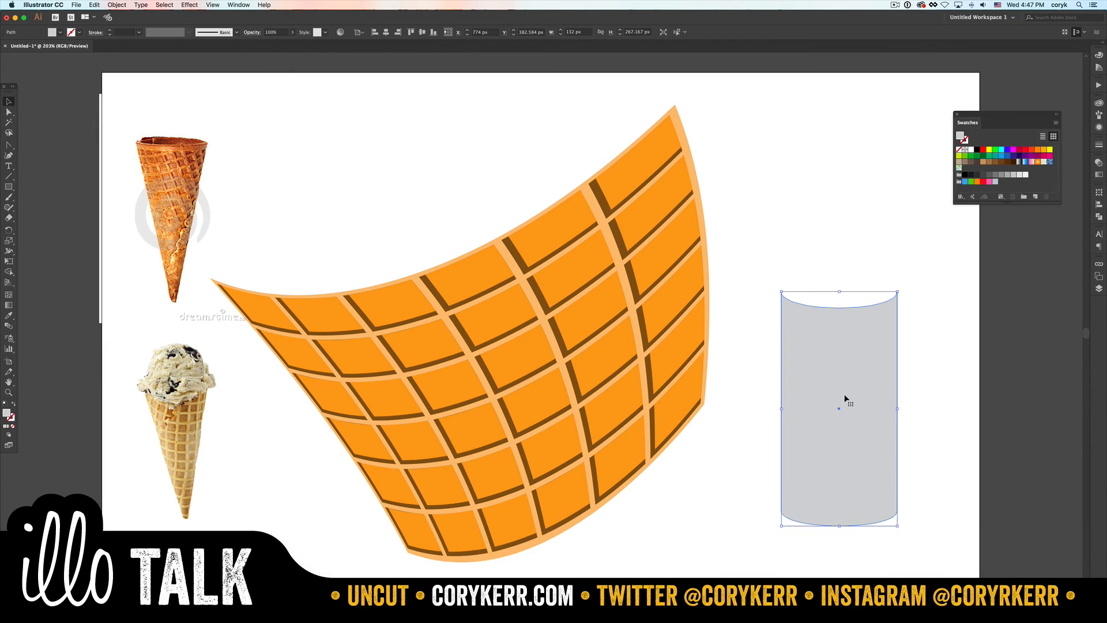
{"action": "key", "text": "e"}
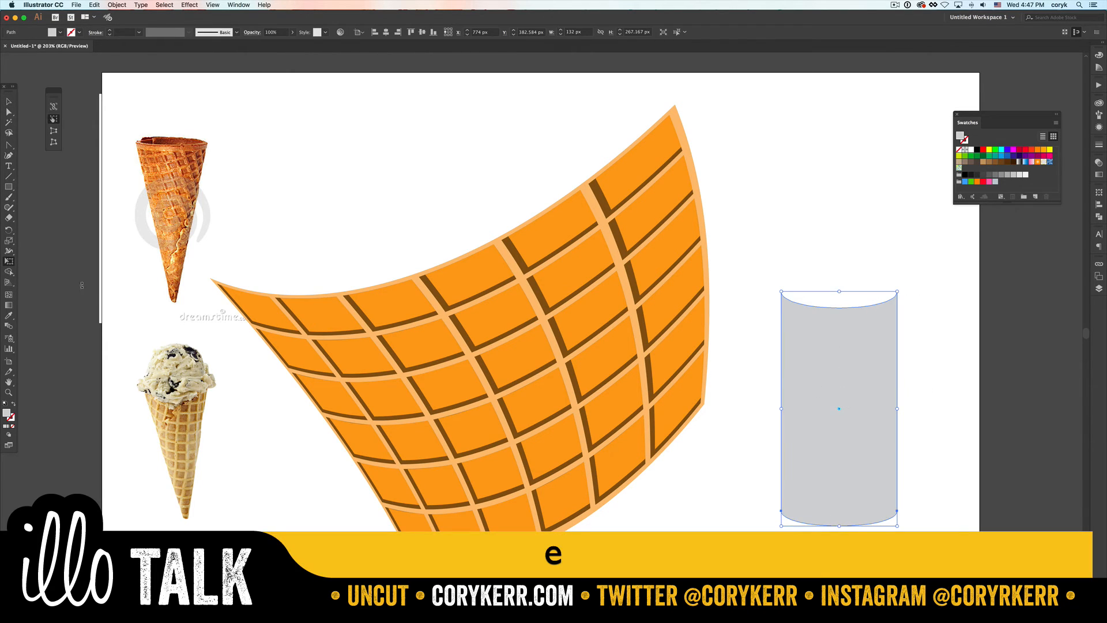
{"action": "left_click", "coordinate": [53, 130]}
{"action": "left_click_drag", "start_coordinate": [898, 292], "coordinate": [953, 292]}
- Move the tapered grey shape over the warped waffle and enlarge it to about 289 × 297 px
{"action": "key", "text": "v"}
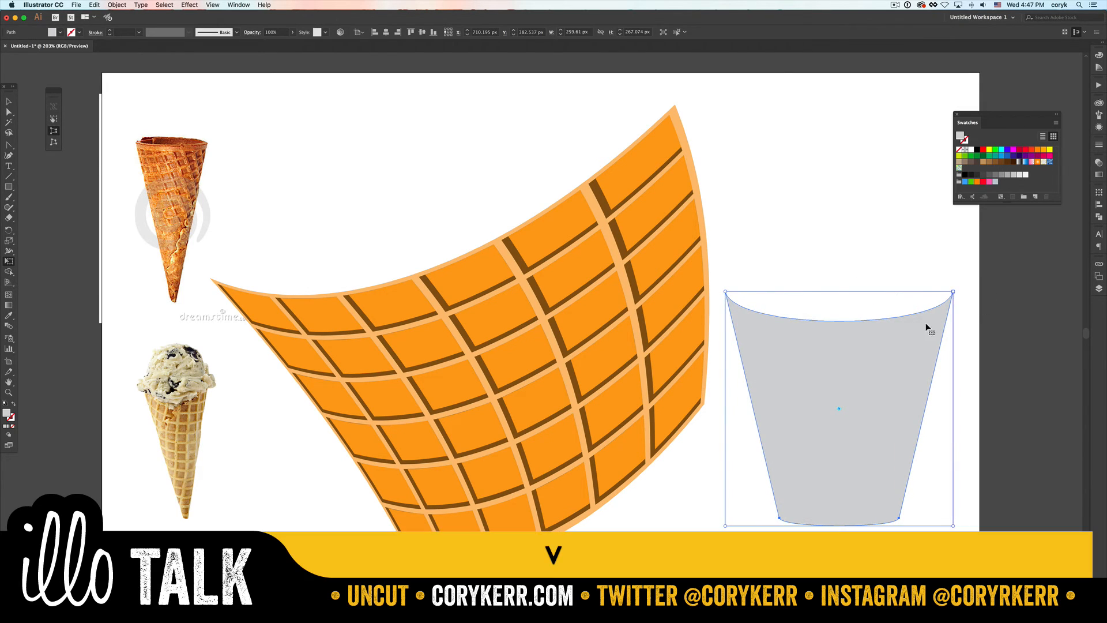
{"action": "left_click_drag", "start_coordinate": [918, 362], "coordinate": [555, 378]}
{"action": "left_click_drag", "start_coordinate": [583, 328], "coordinate": [616, 288]}
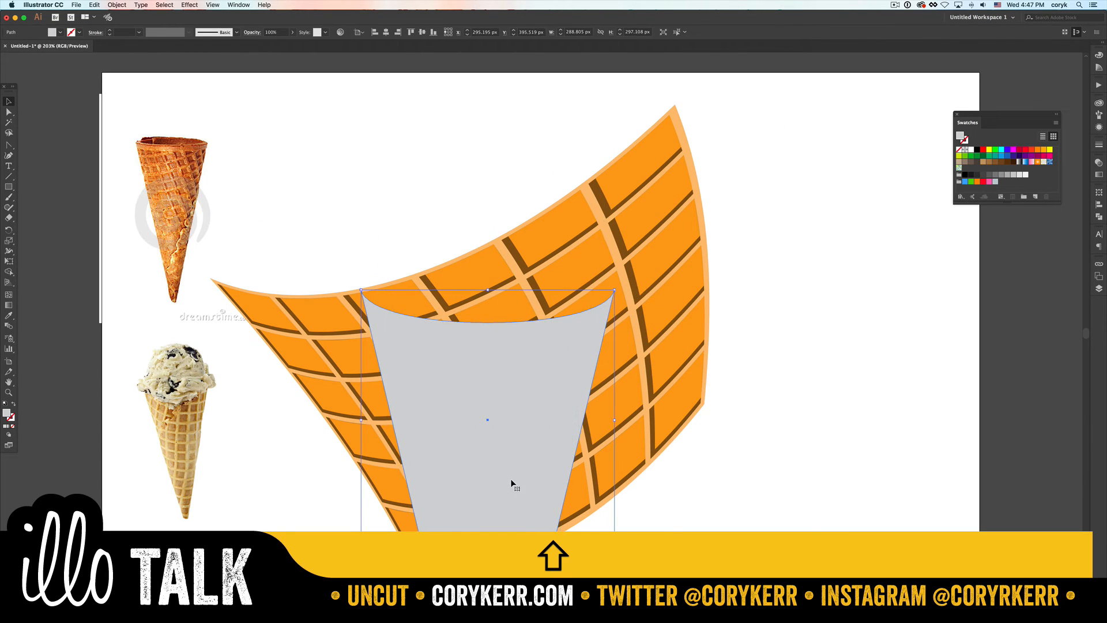
- Try to deepen the curve of the tapered shape's lower edge
{"action": "key", "text": "shift+c"}
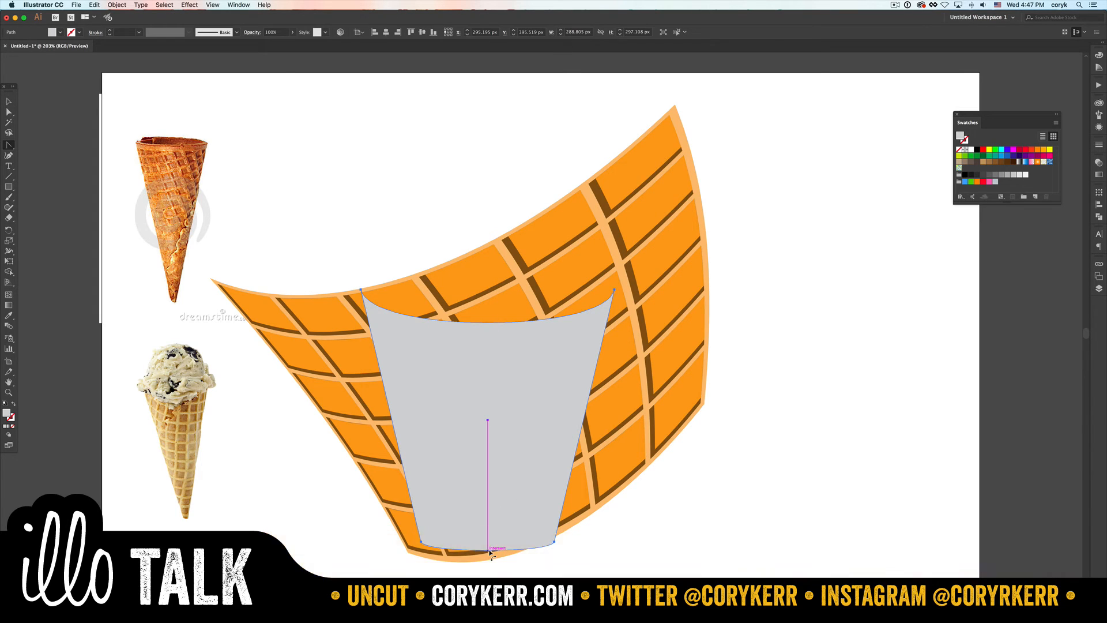
{"action": "left_click_drag", "start_coordinate": [488, 550], "coordinate": [488, 557]}
{"action": "key", "text": "v"}
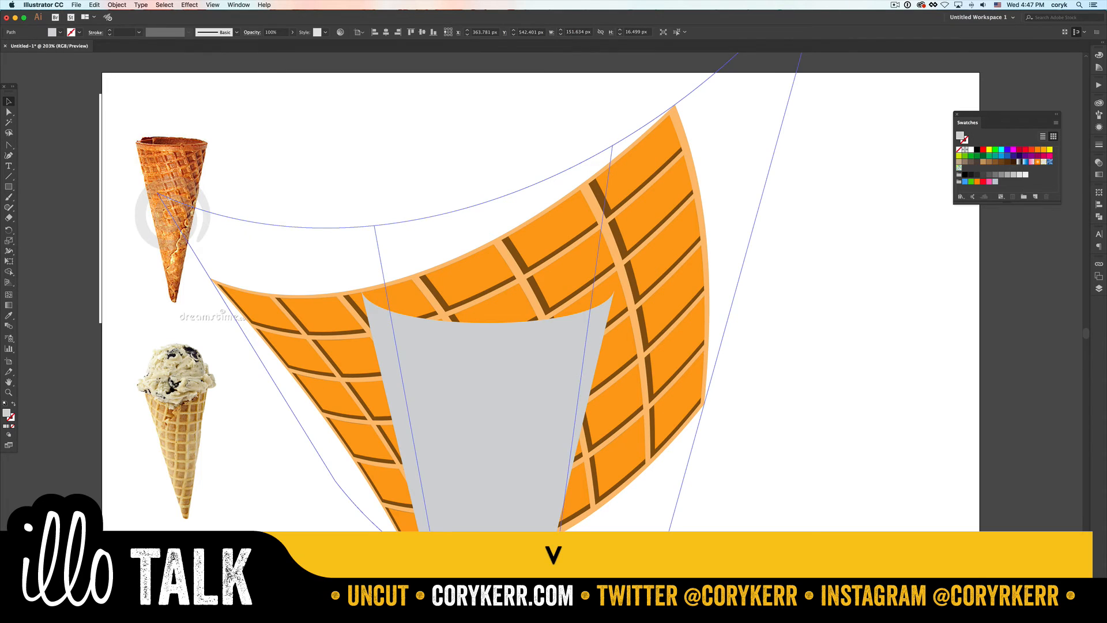
- Scale the tapered shape down to about 276 × 284 px and delete the stray curved sliver at its base
{"action": "left_click", "coordinate": [524, 509]}
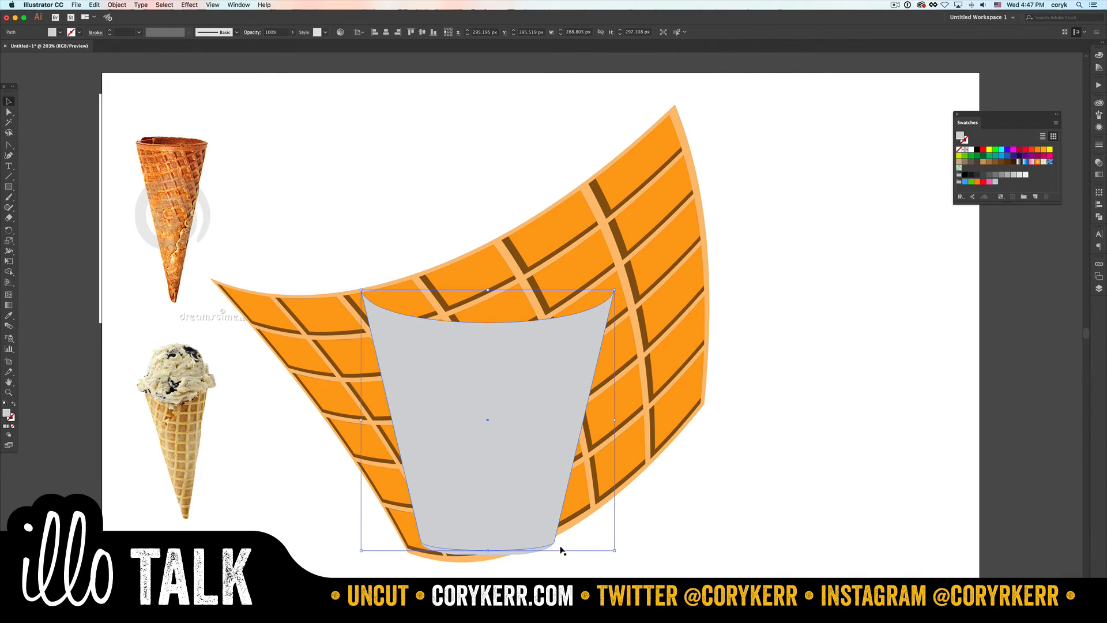
{"action": "left_click_drag", "start_coordinate": [614, 551], "coordinate": [603, 540]}
{"action": "left_click_drag", "start_coordinate": [522, 548], "coordinate": [763, 535]}
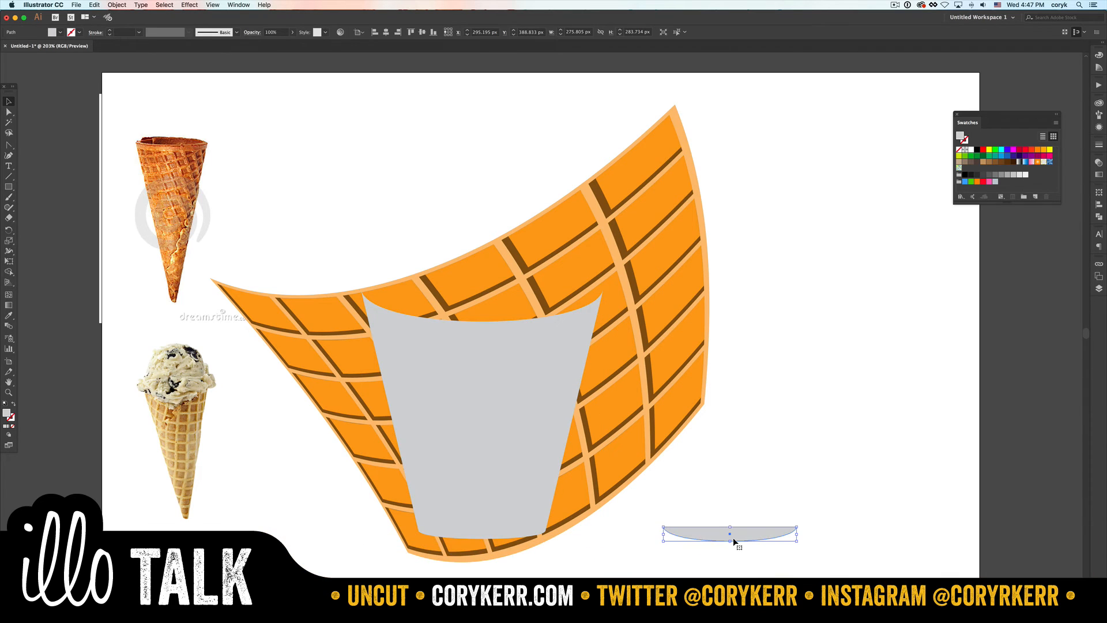
{"action": "key", "text": "BackSpace"}
- Deepen the curve of the tapered shape's lower edge so the shape is about 290 px high
{"action": "left_click", "coordinate": [514, 477]}
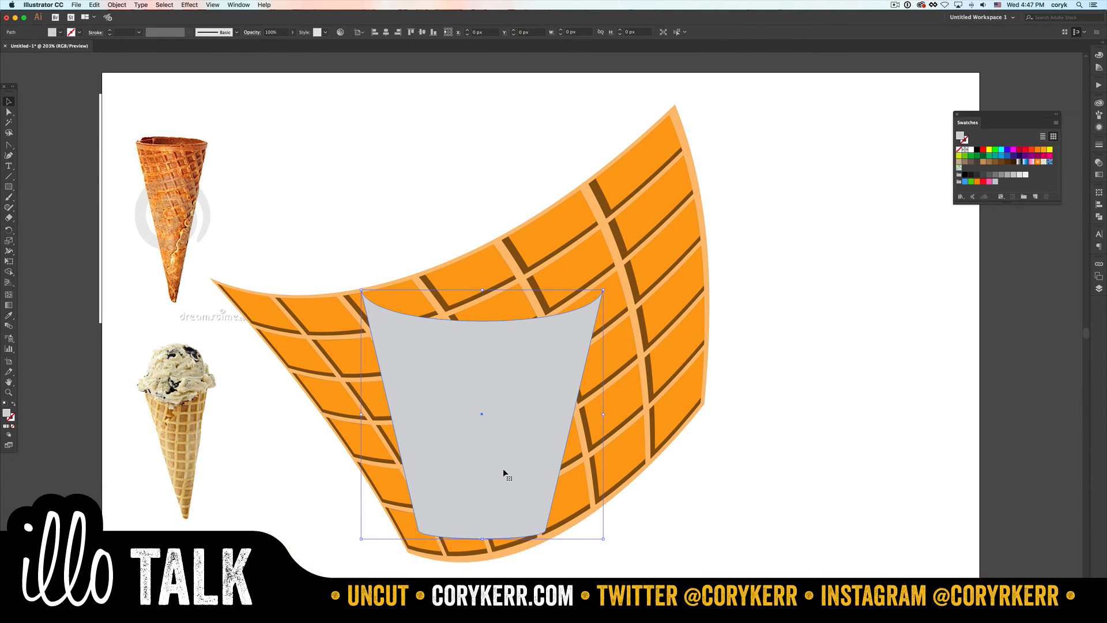
{"action": "key", "text": "shift+c"}
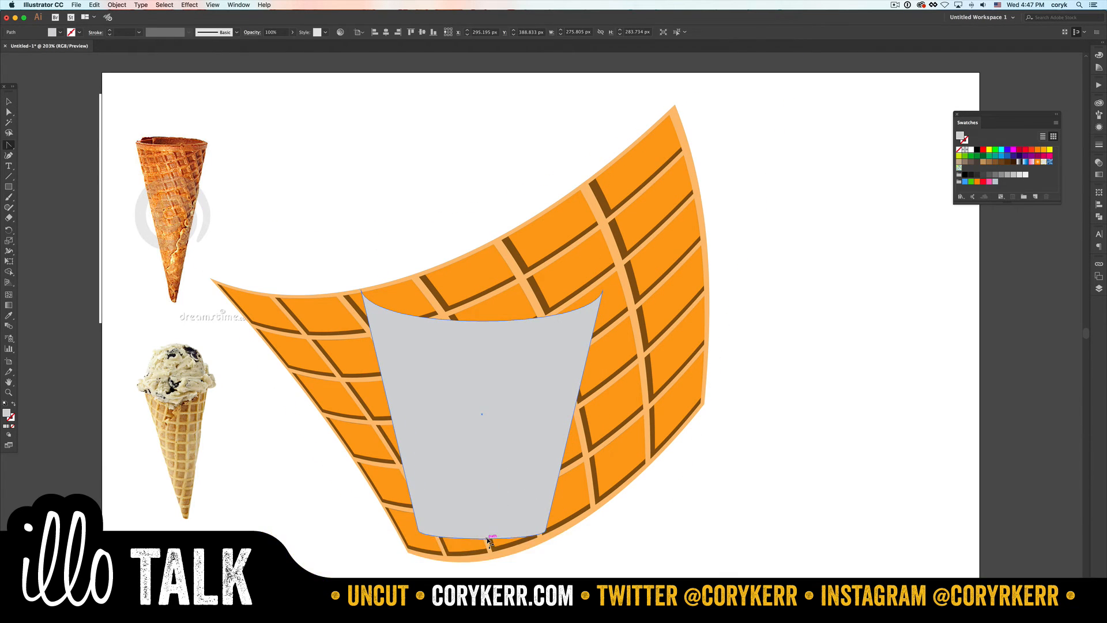
{"action": "left_click_drag", "start_coordinate": [488, 539], "coordinate": [488, 555]}
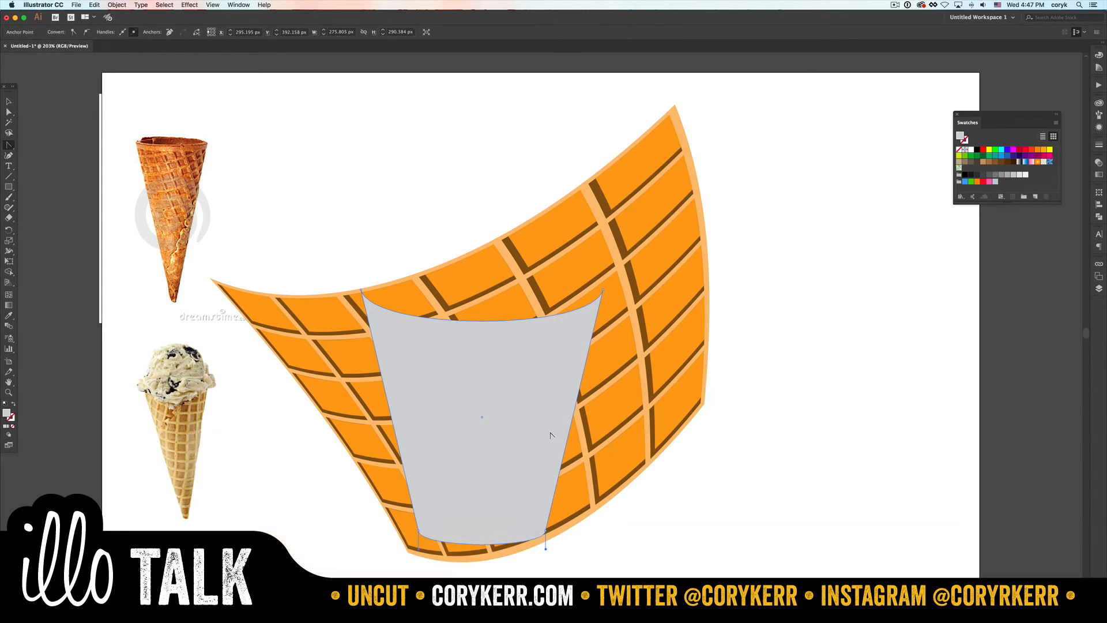
{"action": "key", "text": "v"}
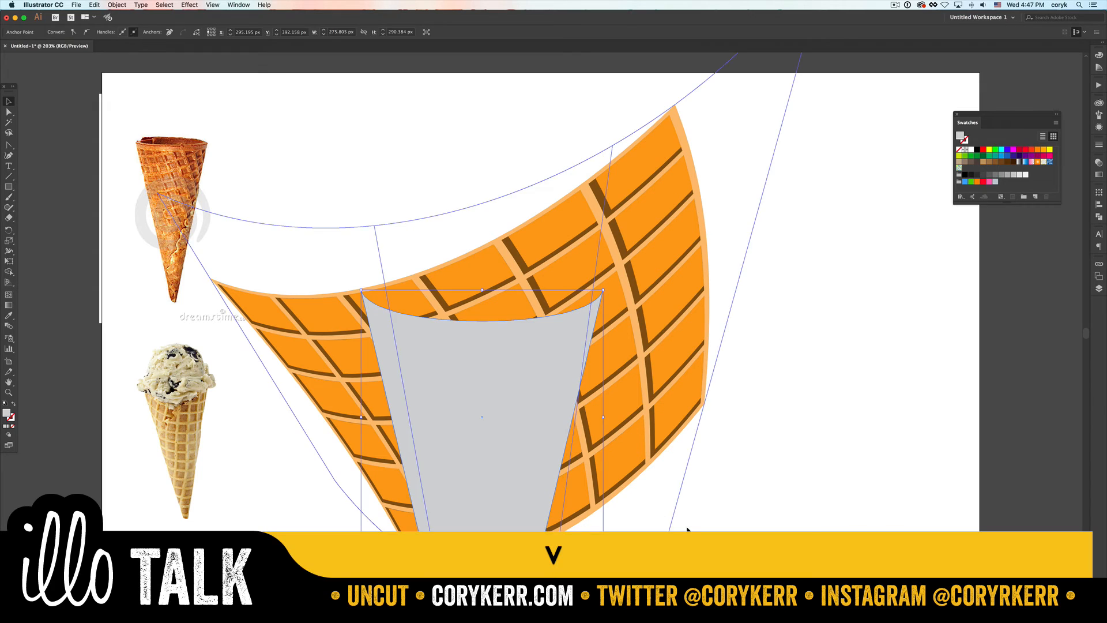
- Clip the warped waffle grid to the tapered grey shape with a clipping mask and deselect it
{"action": "left_click_drag", "start_coordinate": [733, 548], "coordinate": [397, 396]}
{"action": "key", "text": "super+7"}
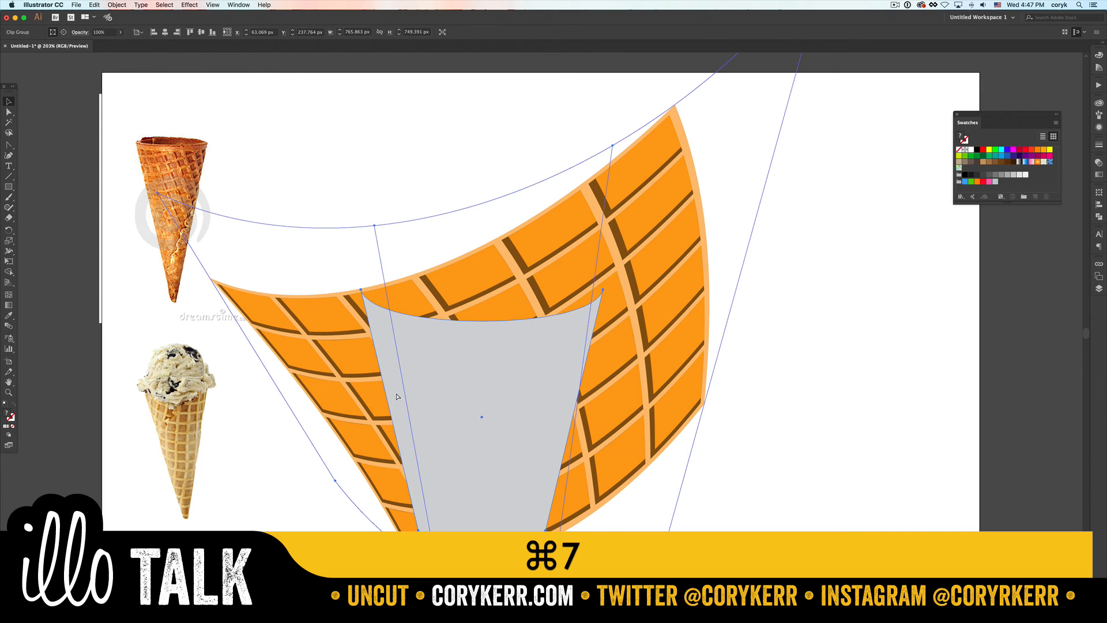
{"action": "left_click", "coordinate": [666, 353]}
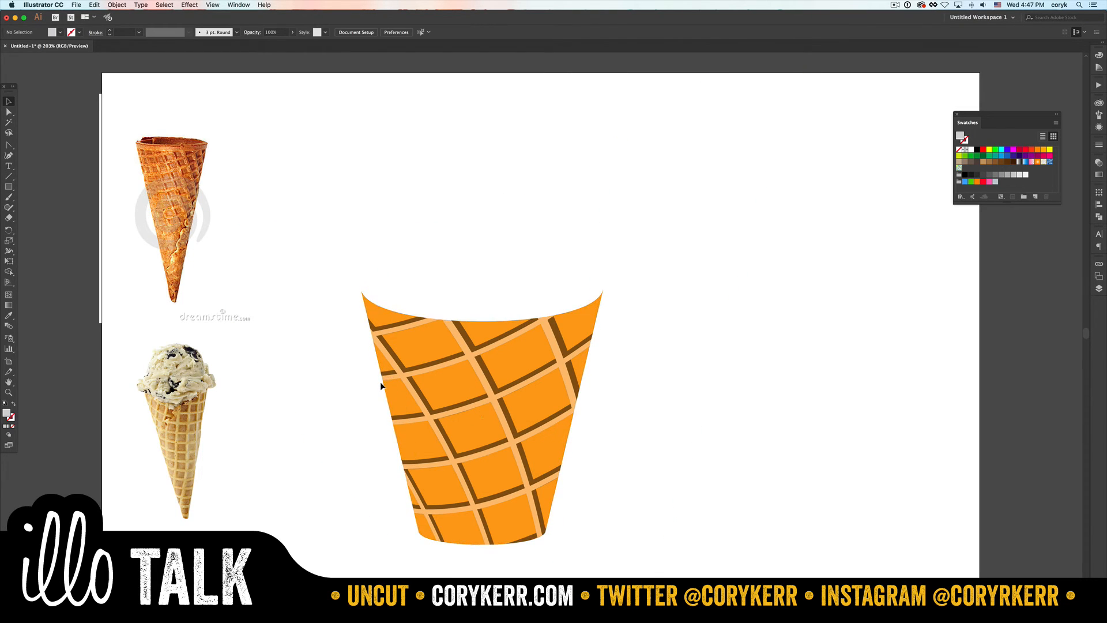
- Add anchor points on the clipping path where the second light ridge meets the left edge and pull that segment out into a rounded bump
{"action": "key", "text": "z"}
{"action": "left_click_drag", "start_coordinate": [357, 313], "coordinate": [420, 419]}
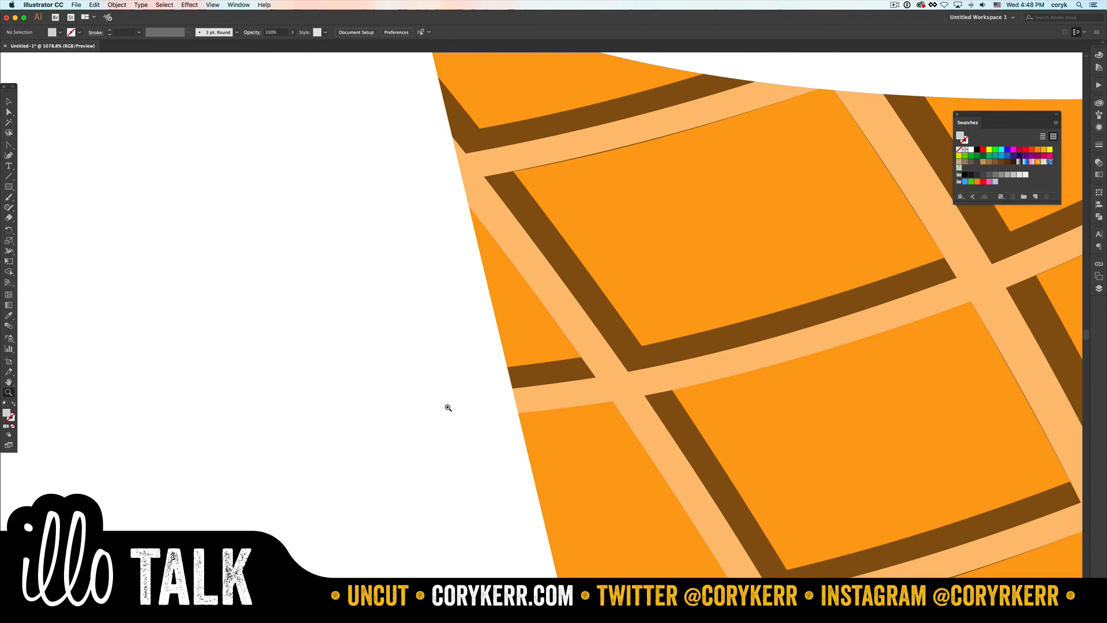
{"action": "key", "text": "p"}
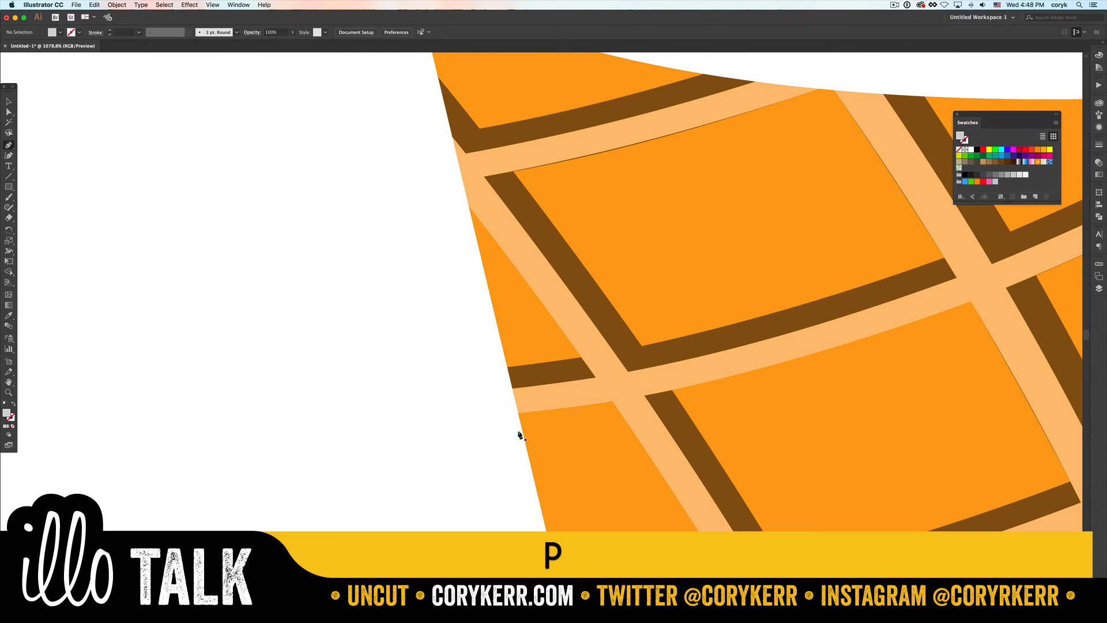
{"action": "left_click_drag", "start_coordinate": [519, 414], "coordinate": [515, 391]}
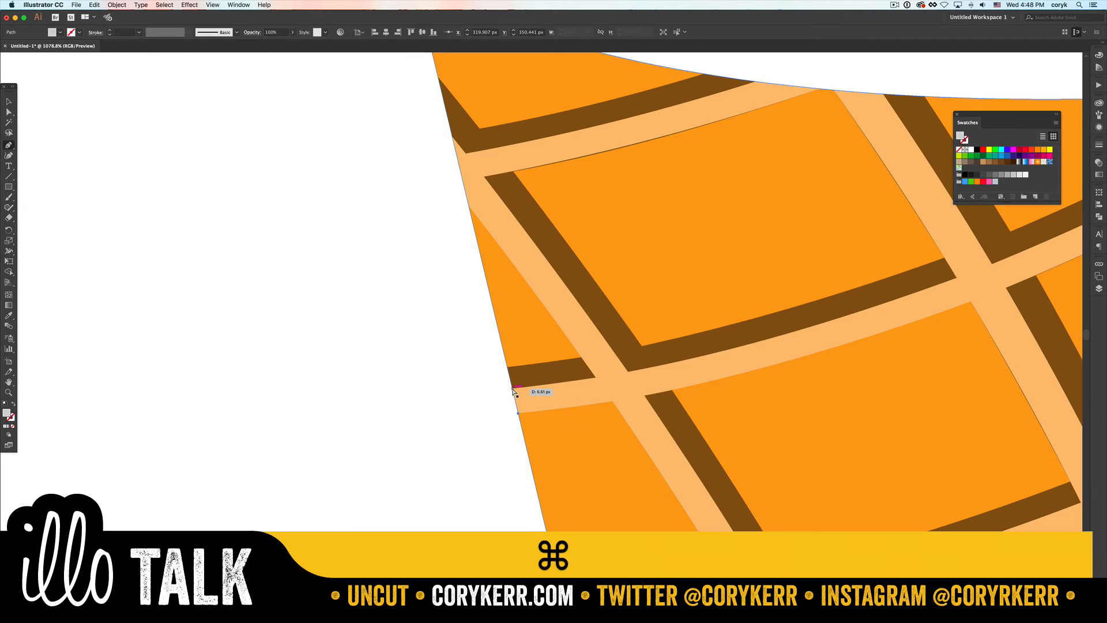
{"action": "key", "text": "super+z"}
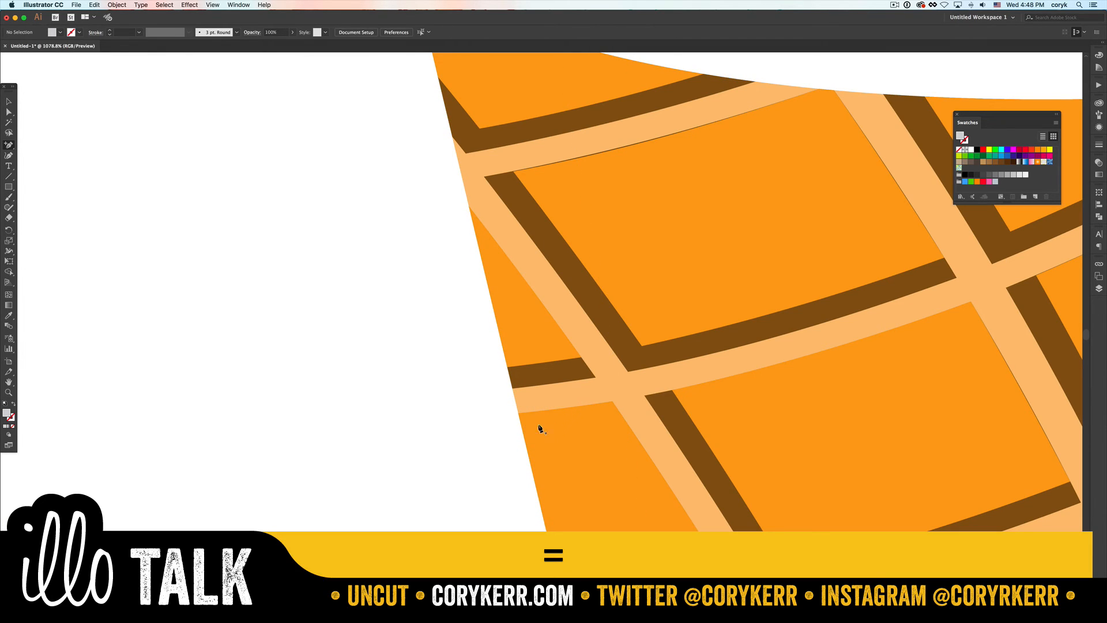
{"action": "left_click", "coordinate": [519, 415]}
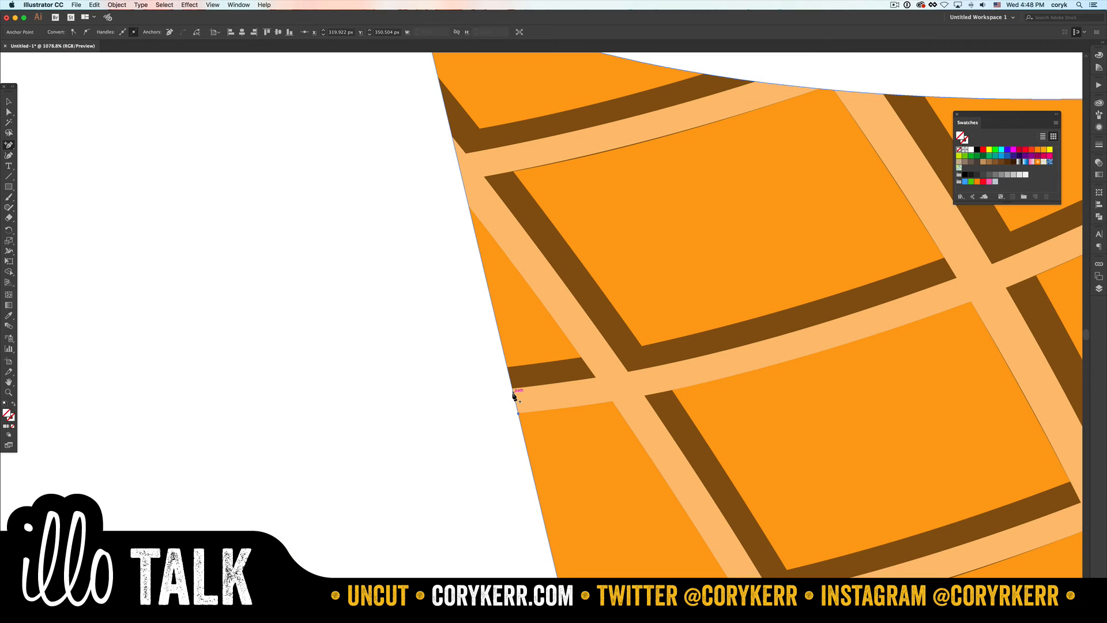
{"action": "left_click", "coordinate": [512, 389]}
{"action": "key", "text": "a"}
{"action": "left_click_drag", "start_coordinate": [517, 403], "coordinate": [505, 392]}
{"action": "key", "text": "shift+c"}
{"action": "key", "text": "shift"}
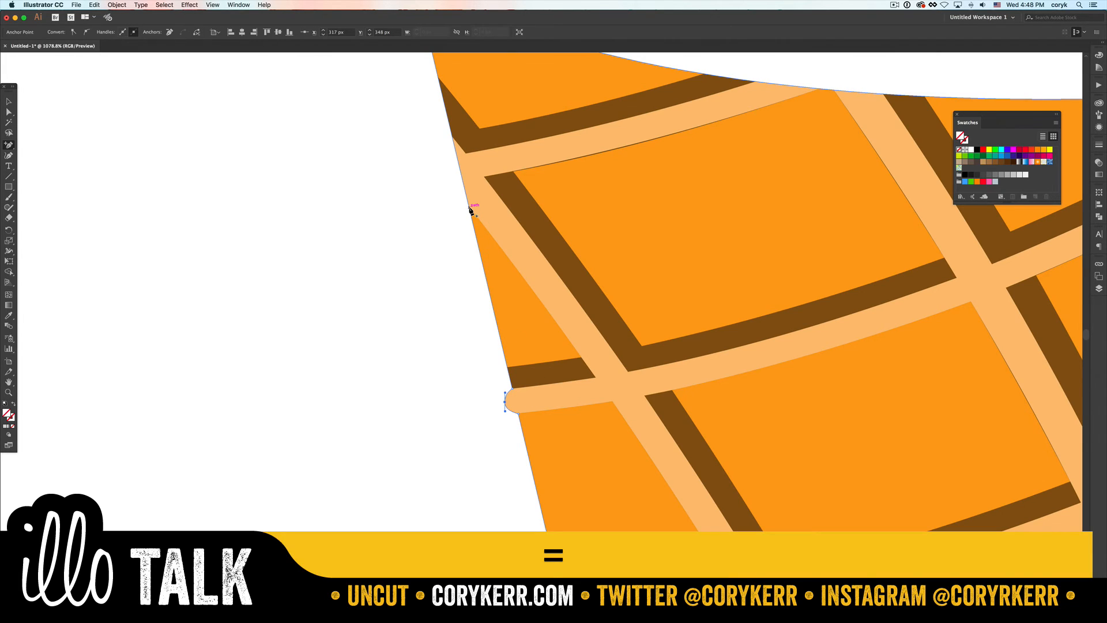
- Add anchor points around the upper ridge crossing on the left edge and pull the middle one outward to a point
{"action": "left_click", "coordinate": [469, 208]}
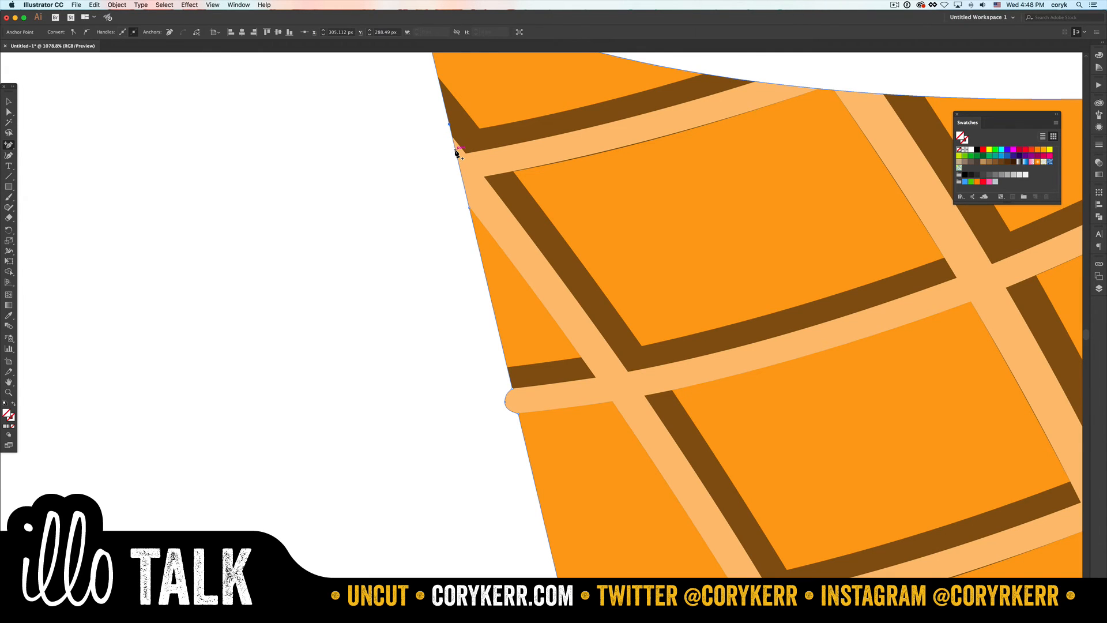
{"action": "left_click", "coordinate": [456, 150]}
{"action": "key", "text": "a"}
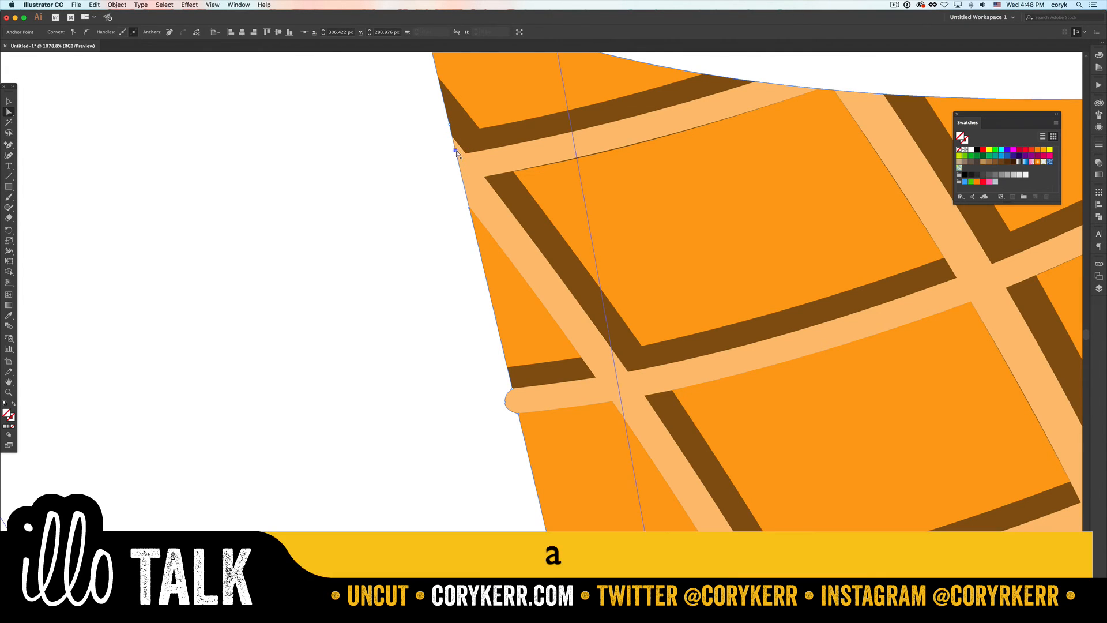
{"action": "left_click_drag", "start_coordinate": [456, 150], "coordinate": [439, 153]}
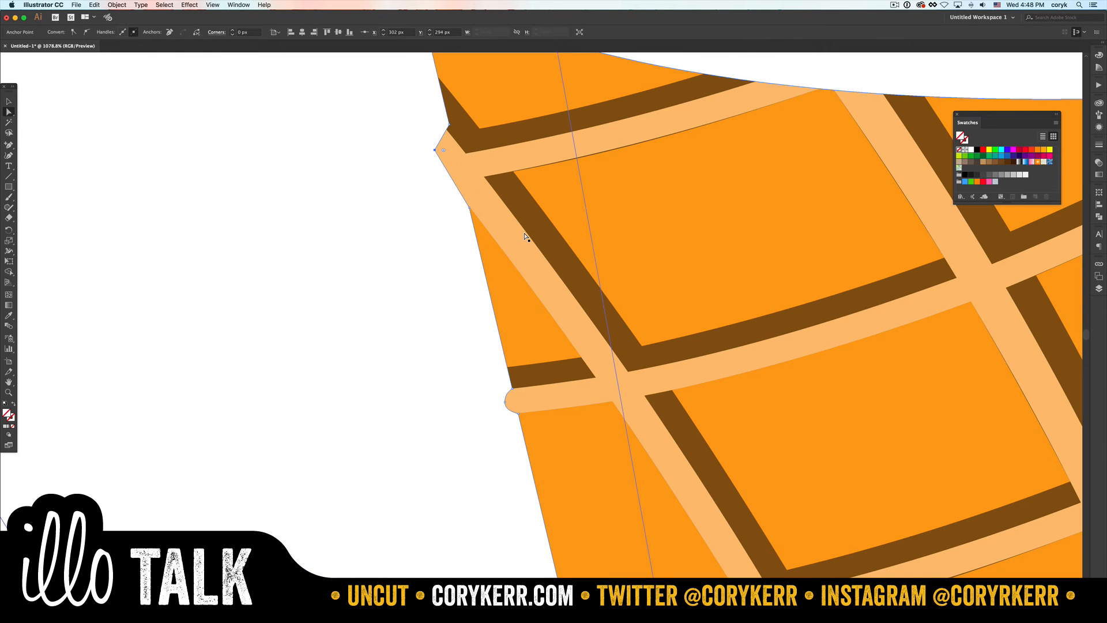
- Select the whole clipped waffle cone and delete it
{"action": "key", "text": "super+minus"}
{"action": "key", "text": "super+minus"}
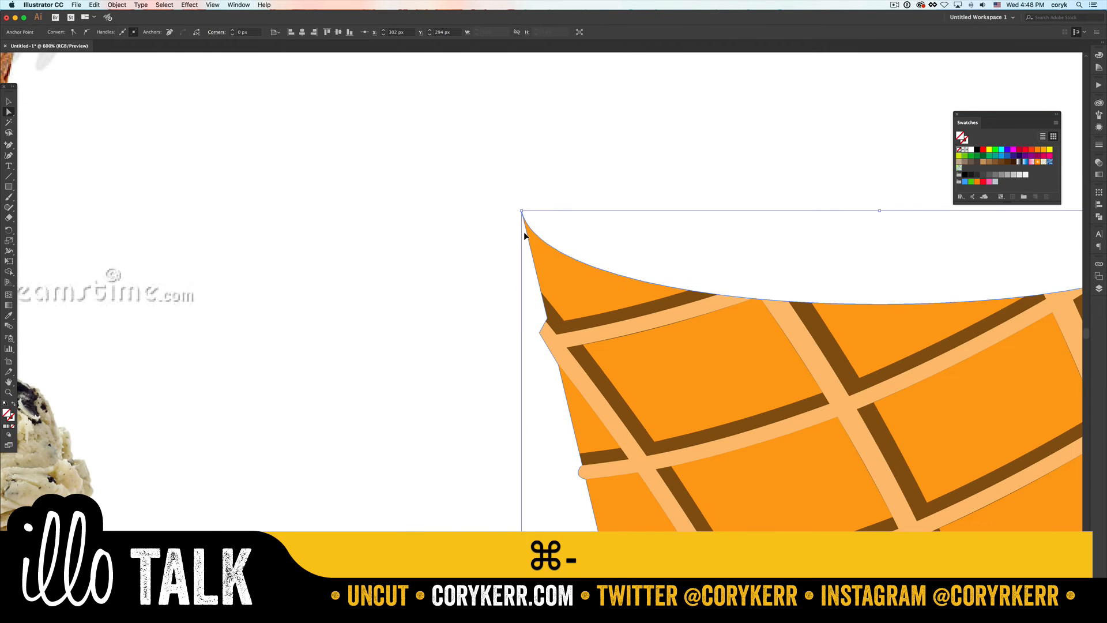
{"action": "key", "text": "super+minus"}
{"action": "key", "text": "super+minus"}
{"action": "key", "text": "super+minus"}
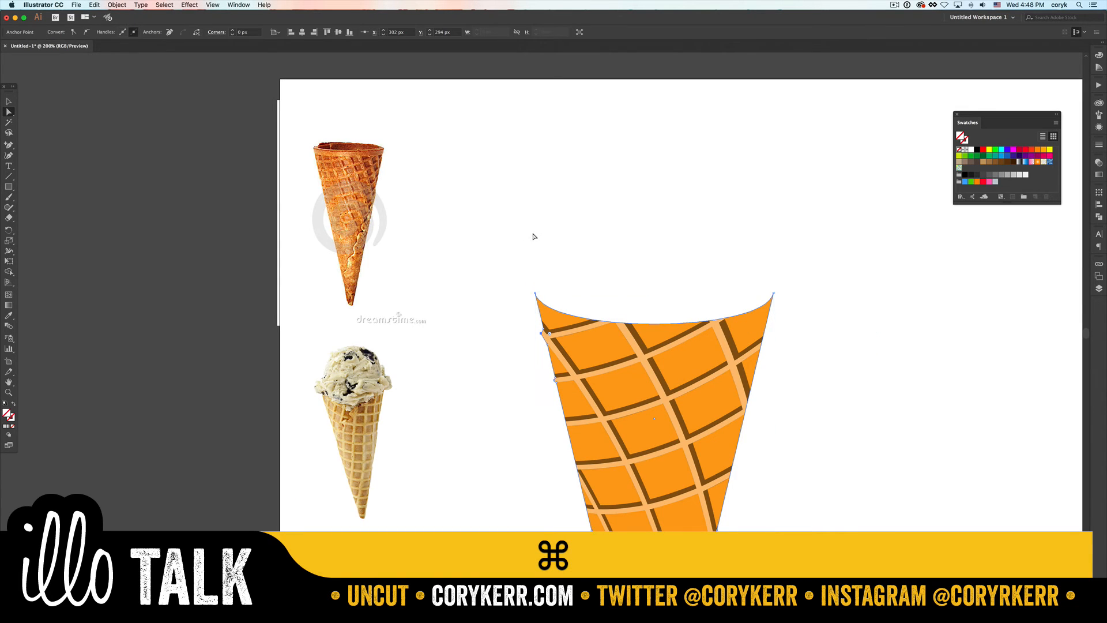
{"action": "key", "text": "v"}
{"action": "left_click_drag", "start_coordinate": [617, 243], "coordinate": [759, 456]}
{"action": "key", "text": "BackSpace"}
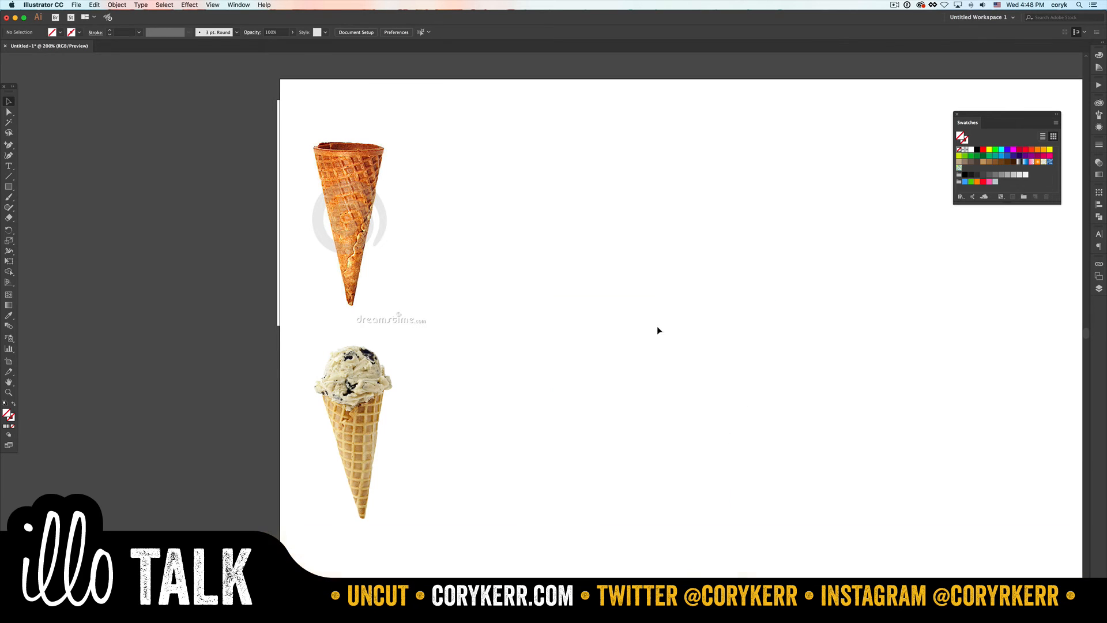
- Draw a narrow vertical rectangle about 8 px wide and 67 px high and fill it with orange
{"action": "key", "text": "m"}
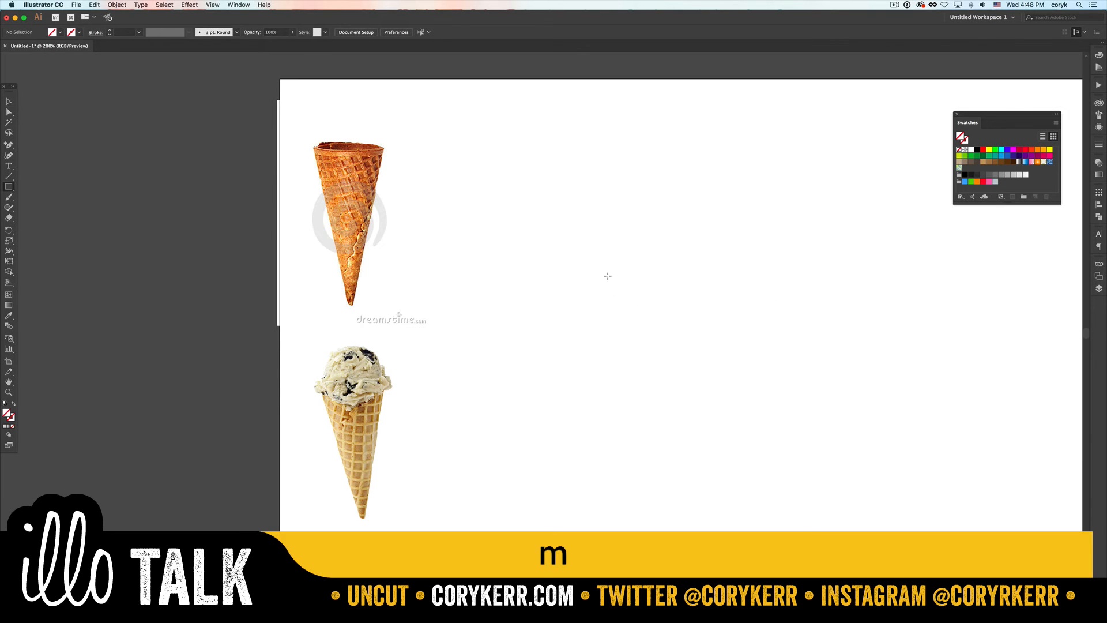
{"action": "left_click_drag", "start_coordinate": [585, 227], "coordinate": [592, 285]}
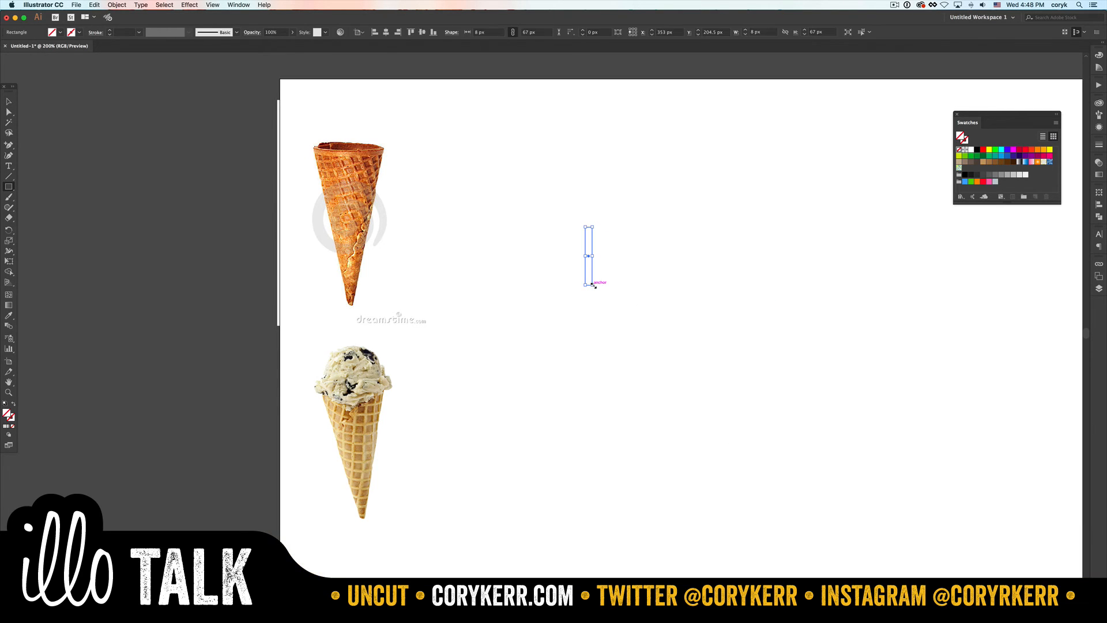
{"action": "left_click", "coordinate": [1043, 150]}
- Paste a copy of the orange bar, rotate it 90 degrees and place it along the first bar's lower end as an L
{"action": "key", "text": "super+c"}
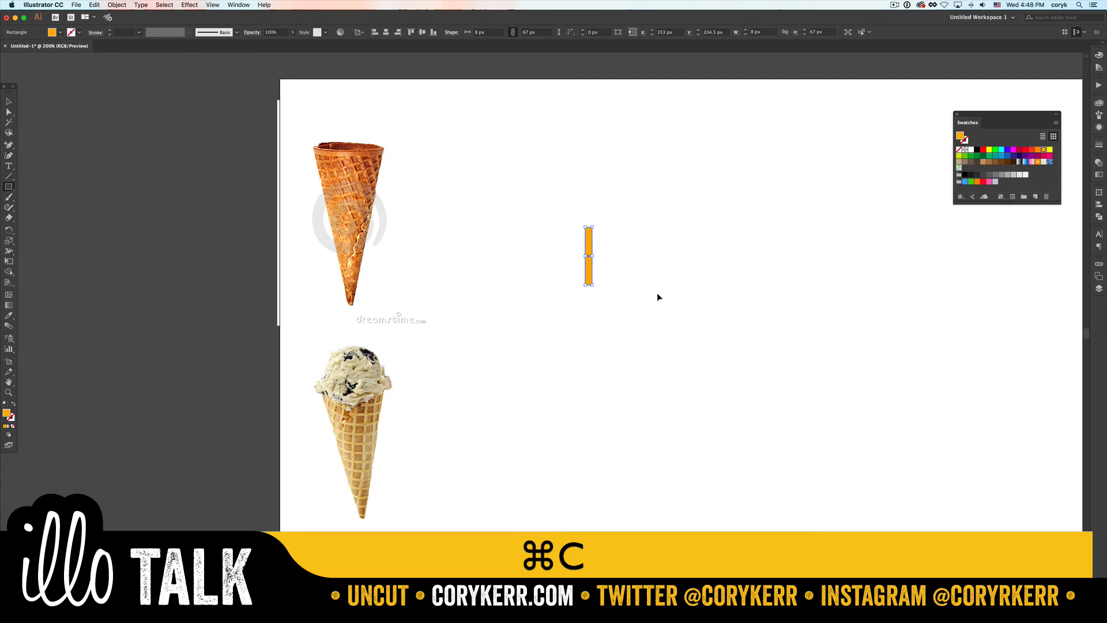
{"action": "key", "text": "super+v"}
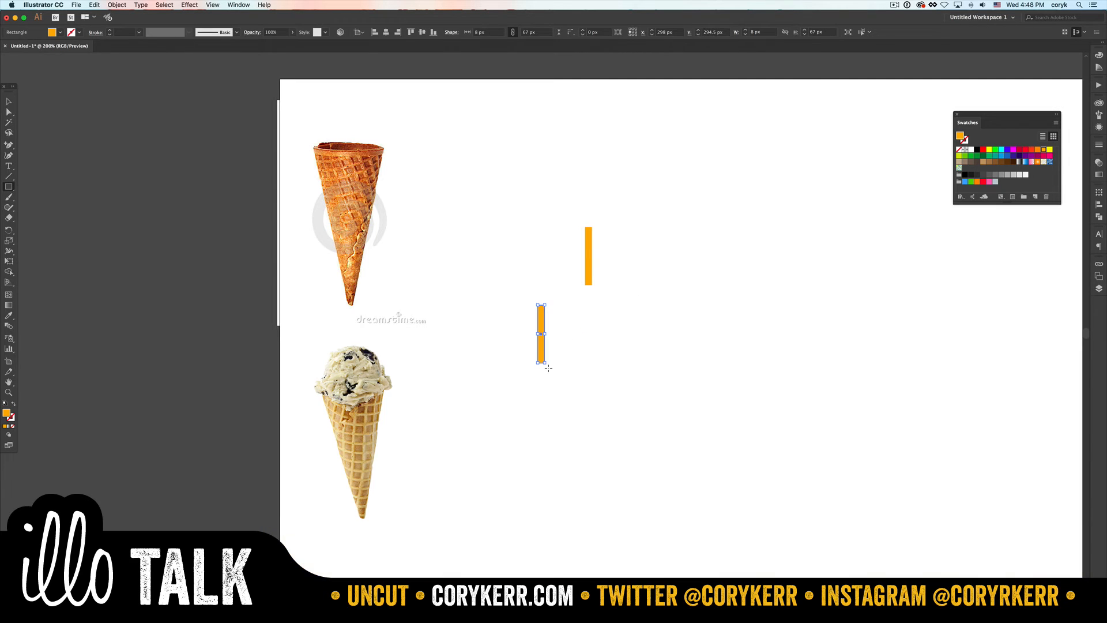
{"action": "left_click_drag", "start_coordinate": [548, 367], "coordinate": [570, 334]}
{"action": "left_click", "coordinate": [551, 324], "text": "shift"}
{"action": "key", "text": "Escape"}
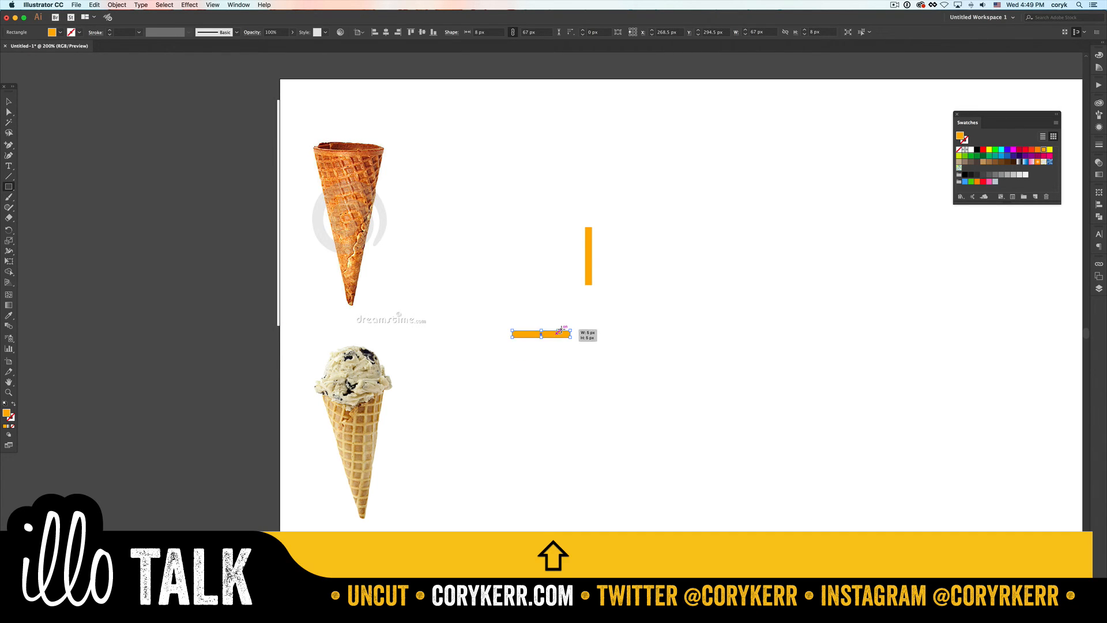
{"action": "key", "text": "super+z"}
{"action": "key", "text": "super+v"}
{"action": "key", "text": "v"}
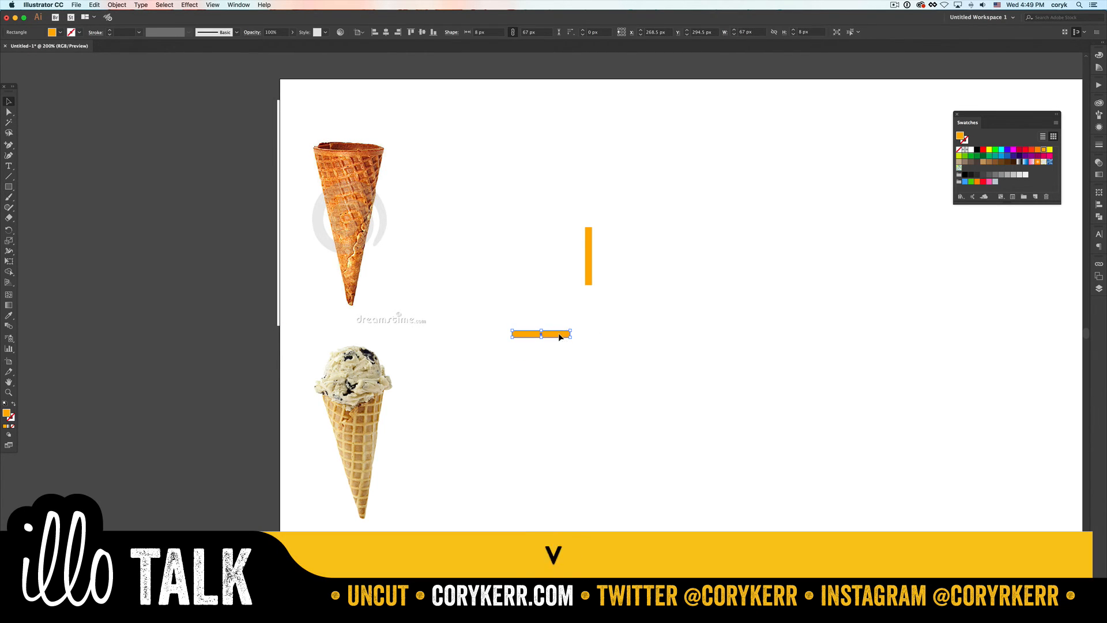
{"action": "left_click_drag", "start_coordinate": [560, 334], "coordinate": [559, 242]}
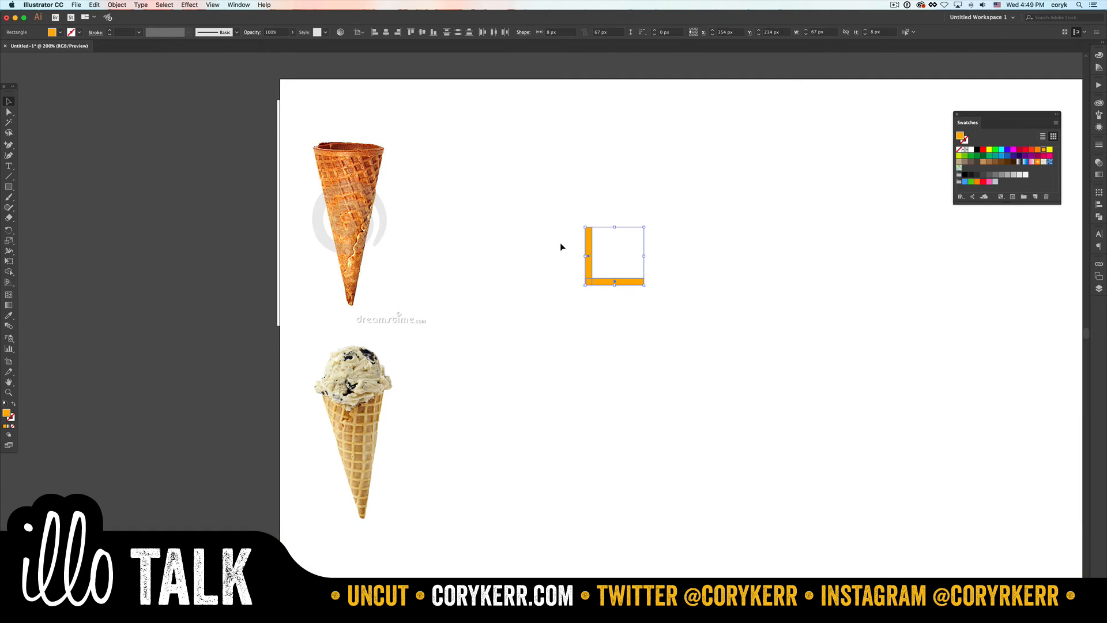
- Merge the two bars into one L with Shape Builder and round the inner and outer corners of its bend
{"action": "key", "text": "shift+m"}
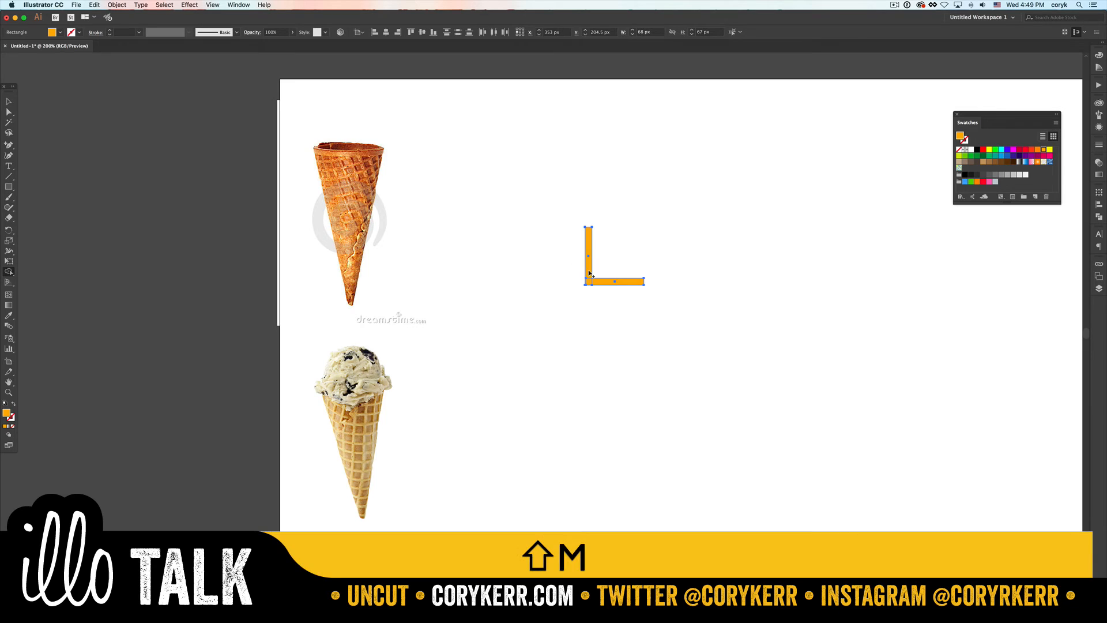
{"action": "left_click_drag", "start_coordinate": [590, 275], "coordinate": [612, 288]}
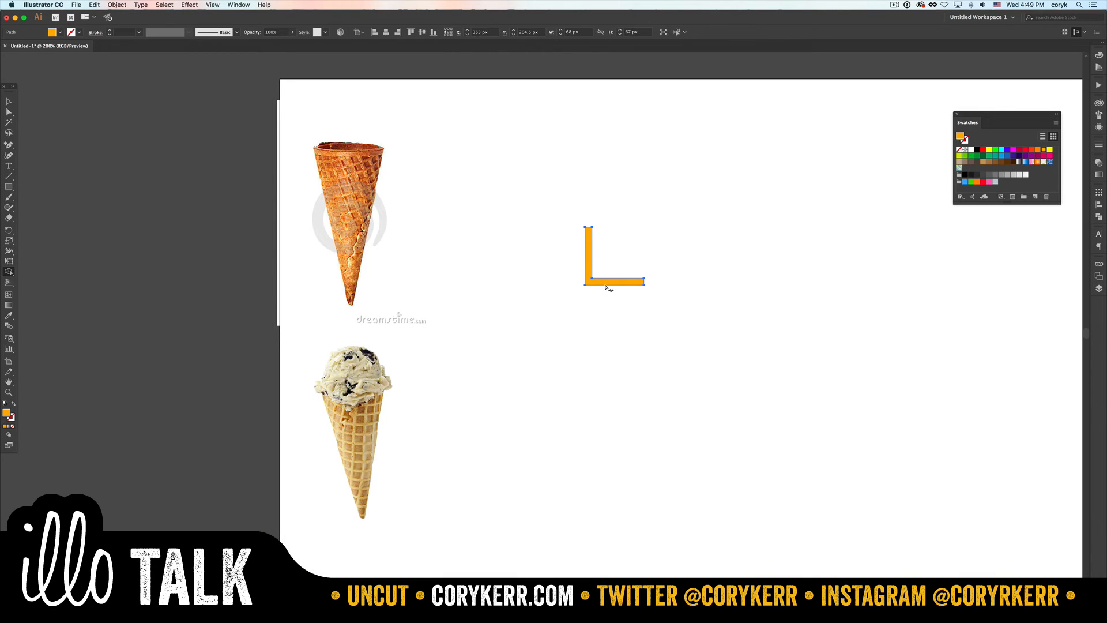
{"action": "key", "text": "a"}
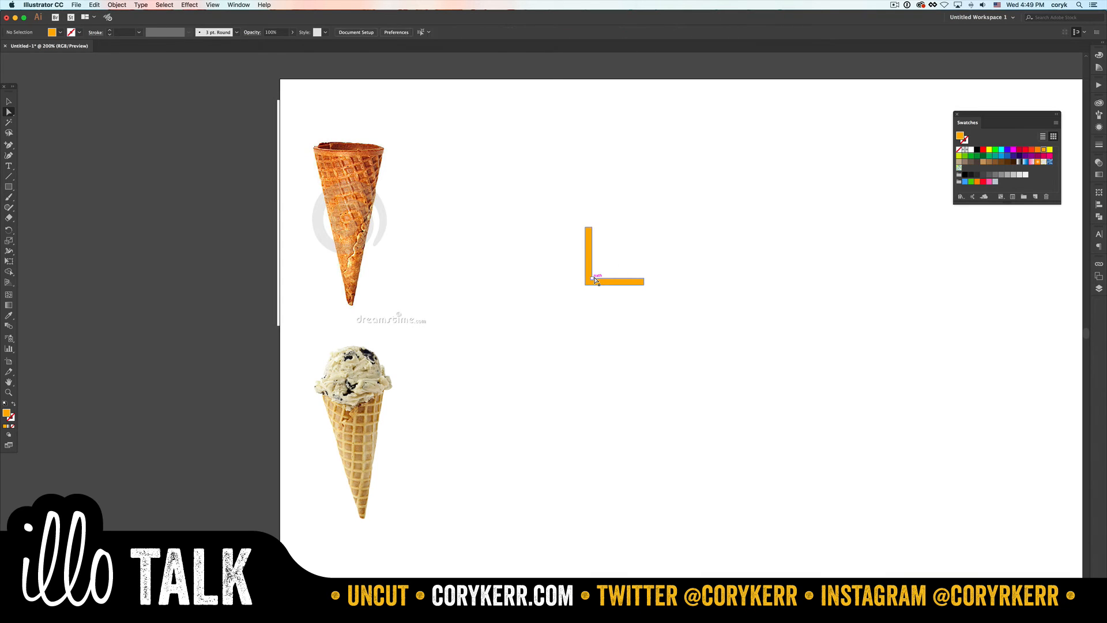
{"action": "left_click", "coordinate": [593, 277]}
{"action": "left_click", "coordinate": [584, 285], "text": "shift"}
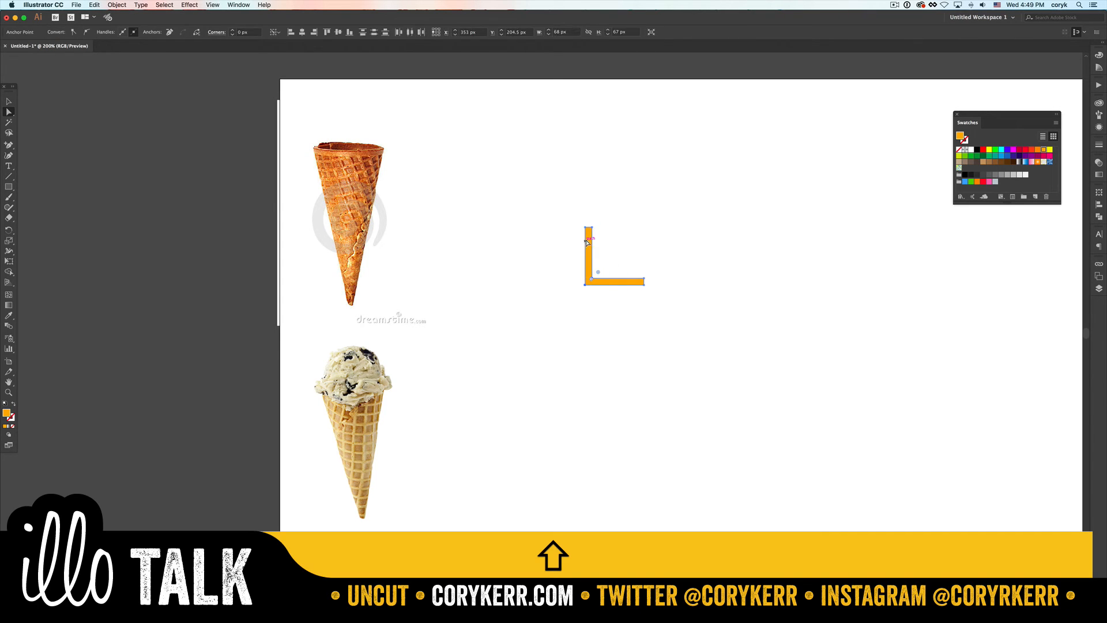
{"action": "left_click_drag", "start_coordinate": [599, 271], "coordinate": [624, 278]}
- Duplicate the rounded L slightly up and to the right, and darken the copy's fill to brown
{"action": "key", "text": "v"}
{"action": "left_click", "coordinate": [622, 261]}
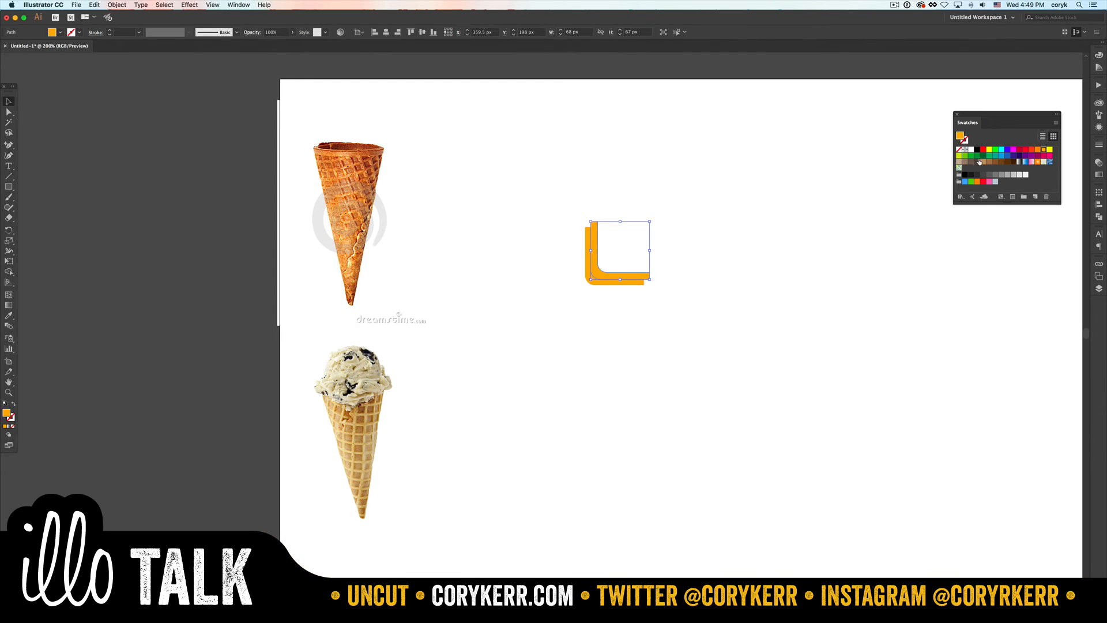
{"action": "left_click", "coordinate": [1100, 56]}
{"action": "left_click_drag", "start_coordinate": [1057, 96], "coordinate": [1044, 99]}
{"action": "key", "text": "v"}
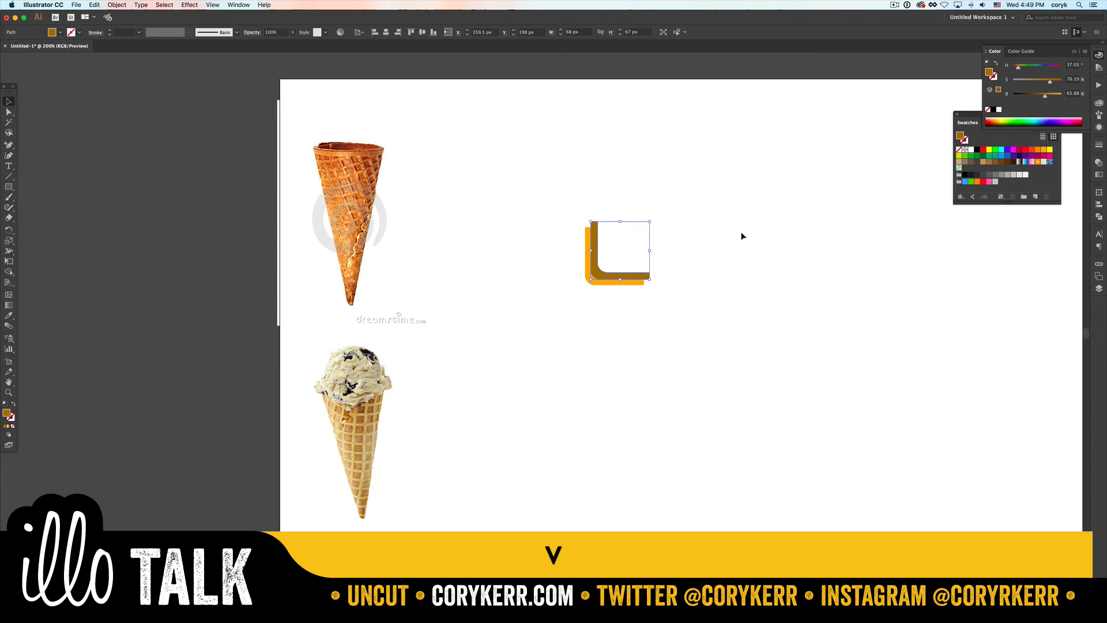
- Make a pattern from both L shapes and resize its tile to 62.75 px by 62.75 px with the Pattern Tile Tool
{"action": "left_click", "coordinate": [725, 233]}
{"action": "left_click_drag", "start_coordinate": [658, 230], "coordinate": [575, 320]}
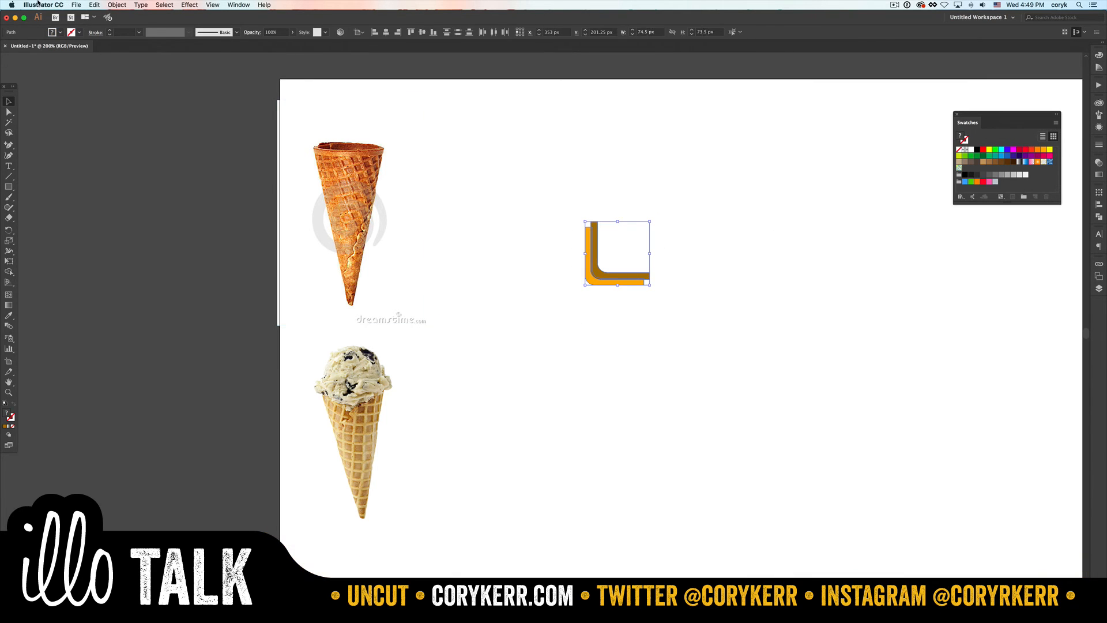
{"action": "left_click", "coordinate": [117, 5]}
{"action": "mouse_move", "coordinate": [130, 216]}
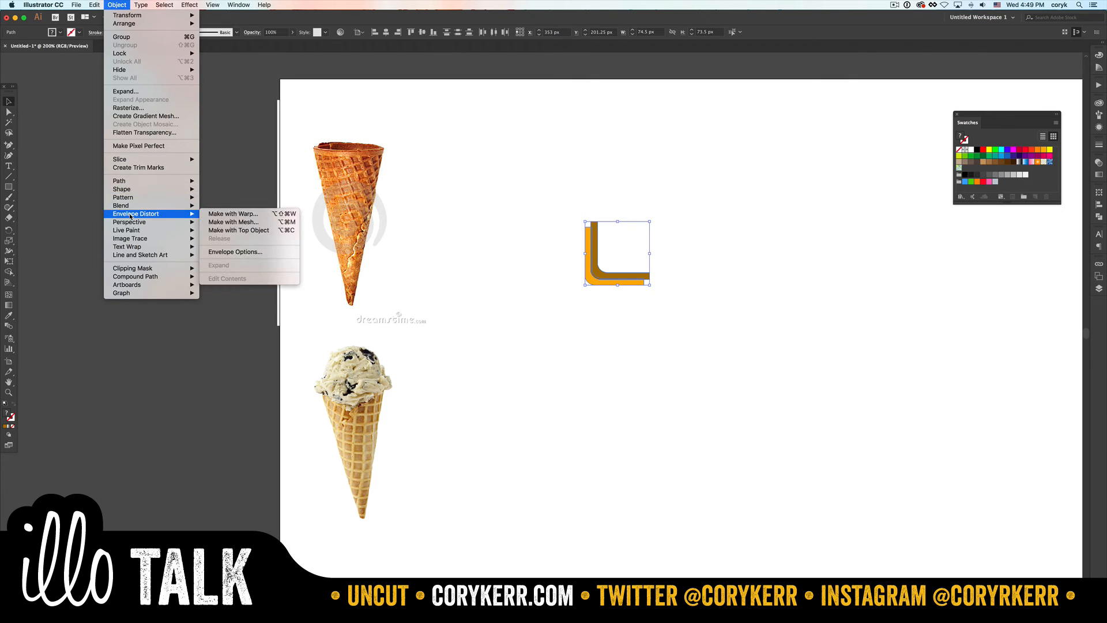
{"action": "mouse_move", "coordinate": [132, 197]}
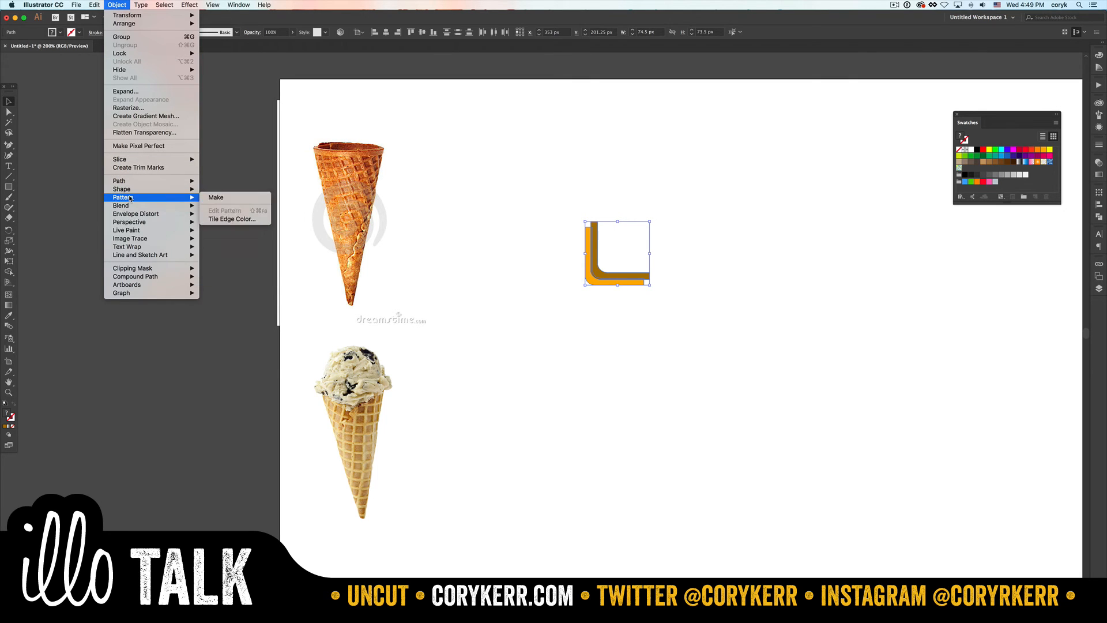
{"action": "left_click", "coordinate": [225, 197]}
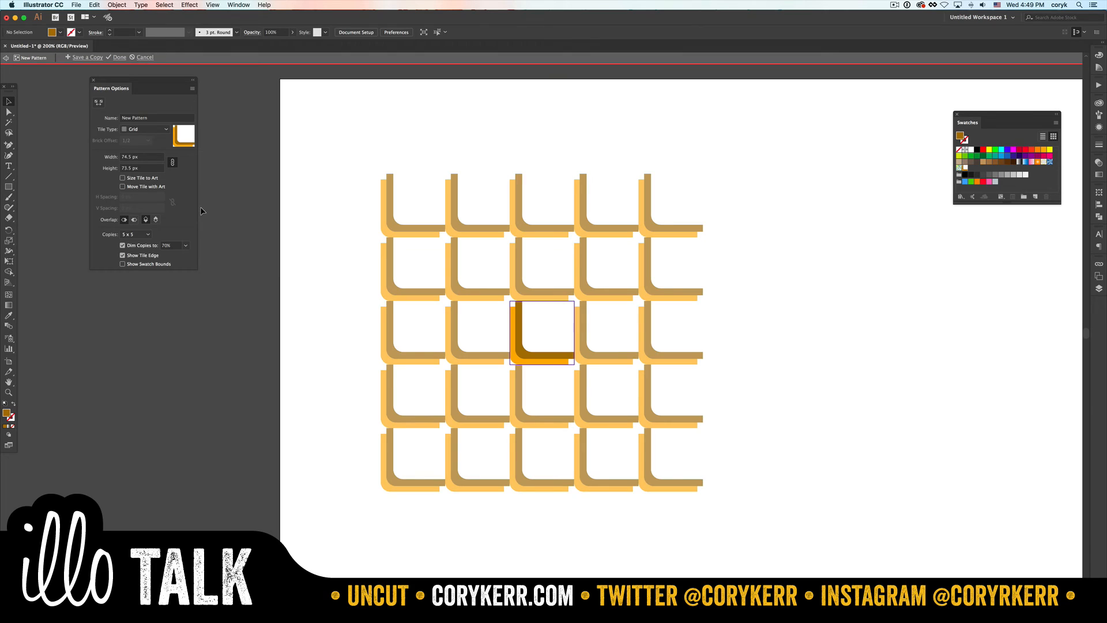
{"action": "left_click", "coordinate": [99, 102]}
{"action": "left_click_drag", "start_coordinate": [542, 301], "coordinate": [565, 341]}
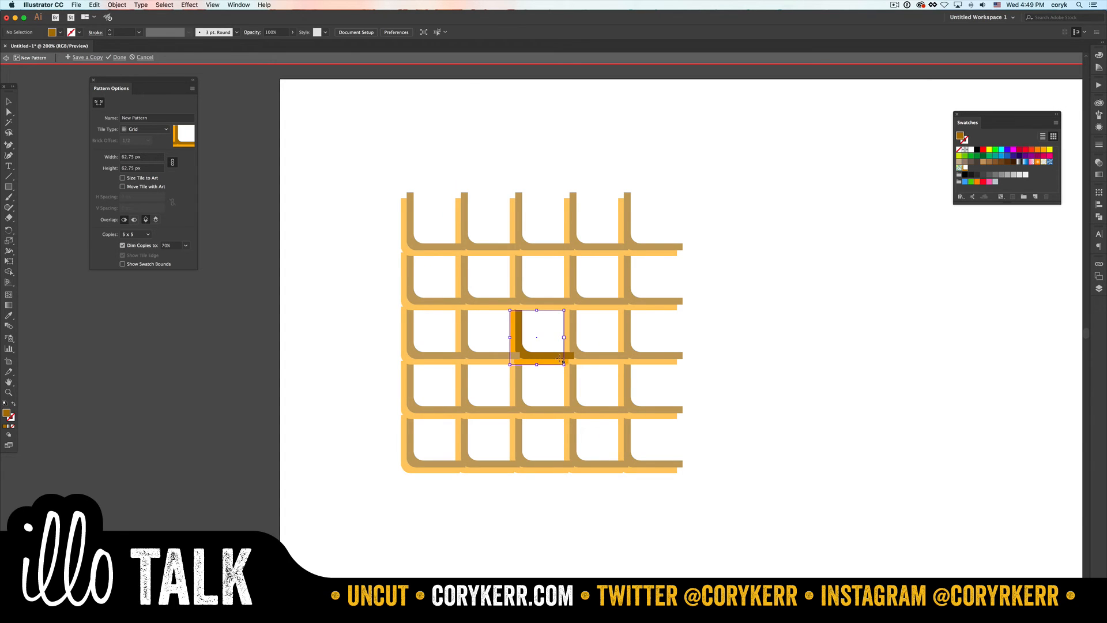
- Set the pattern overlap to Right in Front and Top in Front, and turn off dimming of the copies
{"action": "left_click", "coordinate": [134, 221]}
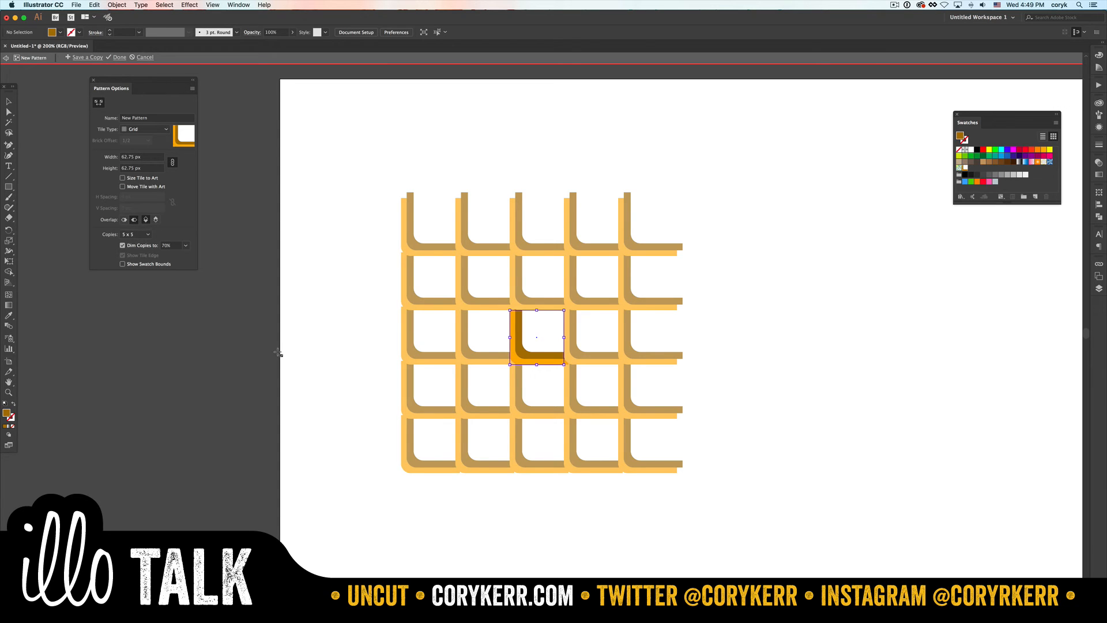
{"action": "left_click", "coordinate": [156, 221]}
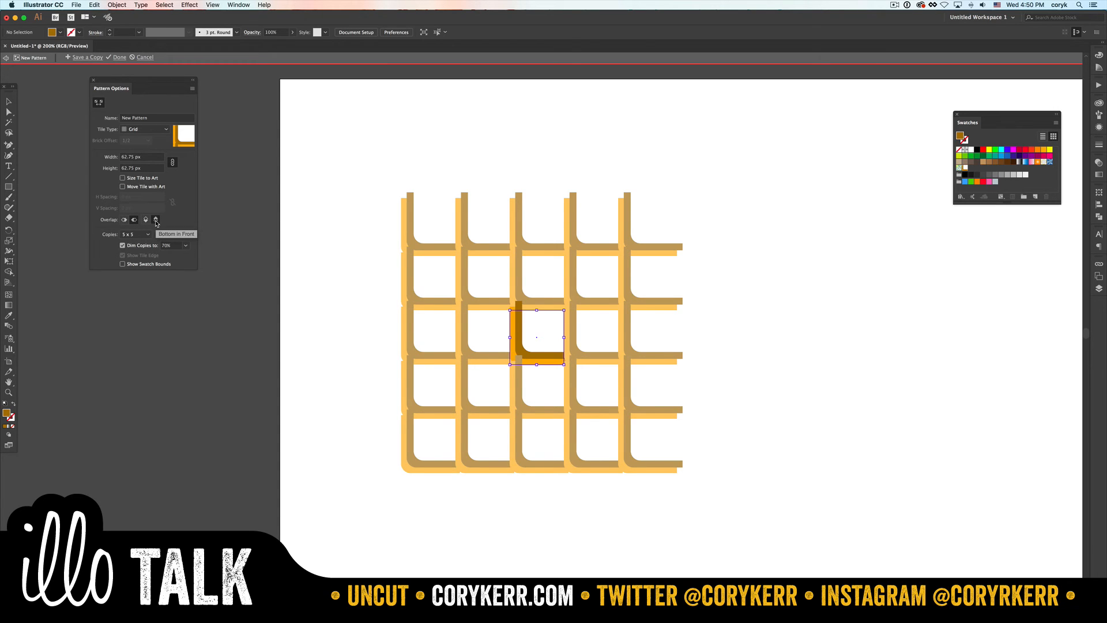
{"action": "left_click", "coordinate": [146, 221]}
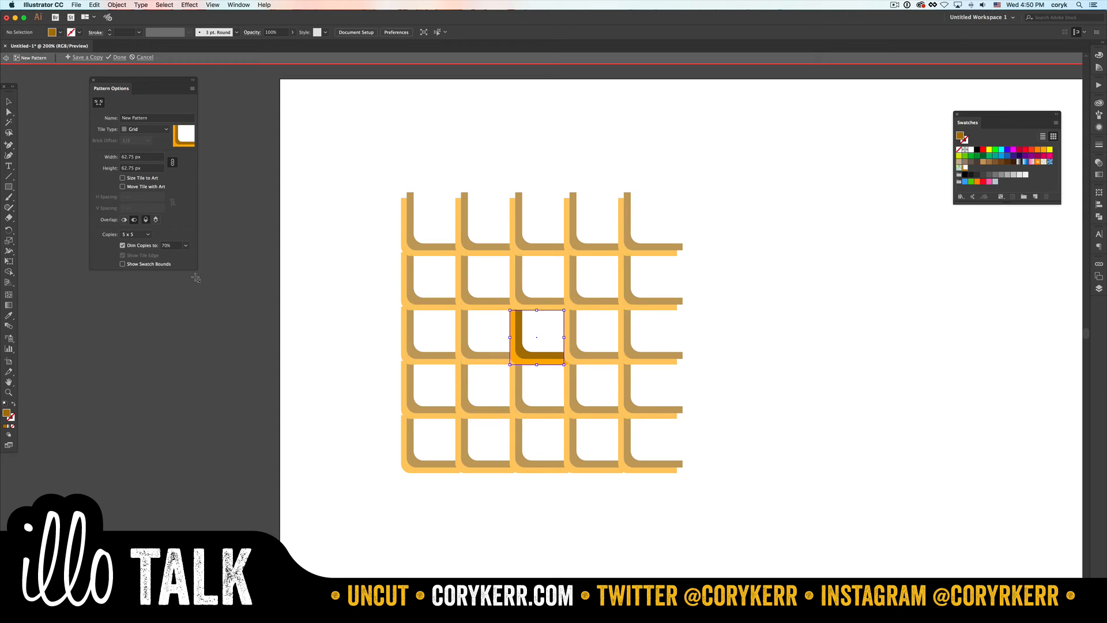
{"action": "key", "text": "v"}
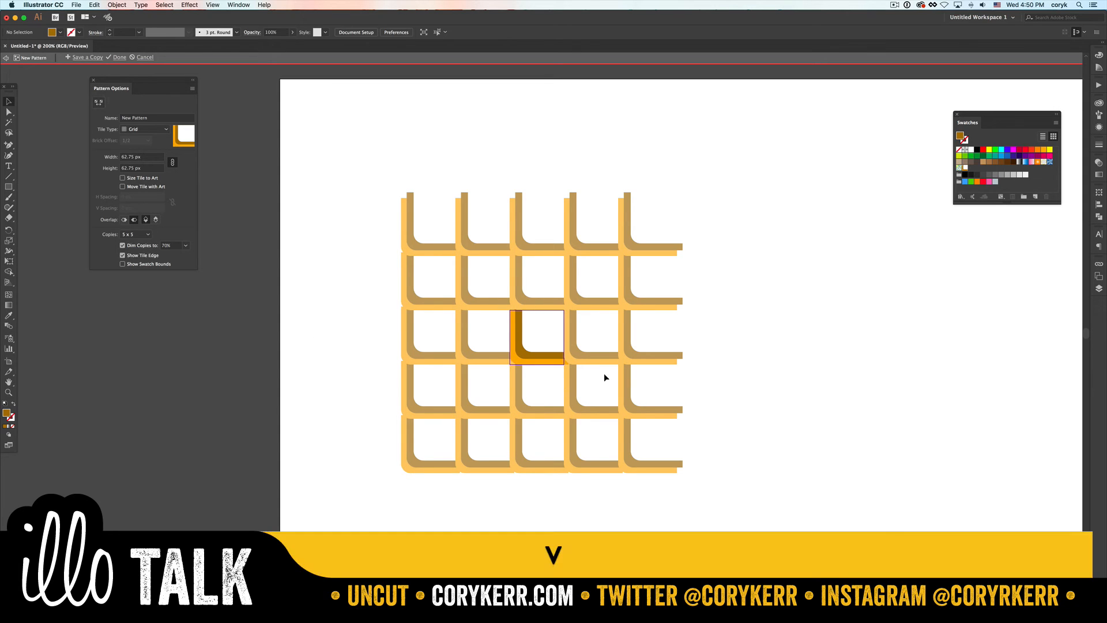
{"action": "left_click", "coordinate": [123, 246]}
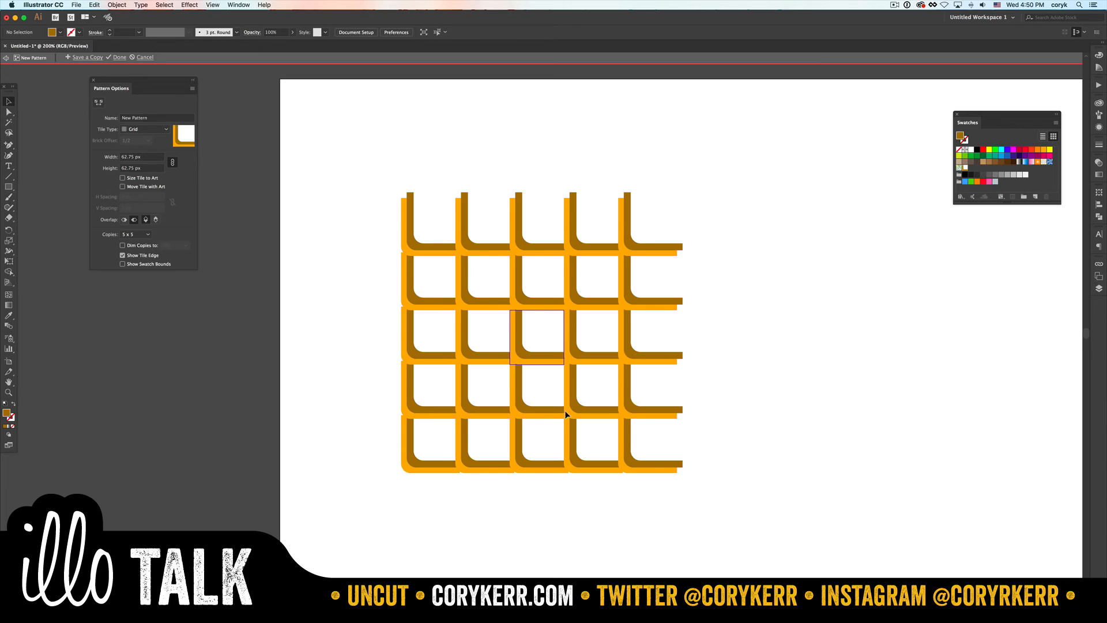
- Add an anchor point on the lower edge of the brown L's horizontal arm, just inside the tile's right edge
{"action": "key", "text": "z"}
{"action": "left_click_drag", "start_coordinate": [547, 342], "coordinate": [576, 375]}
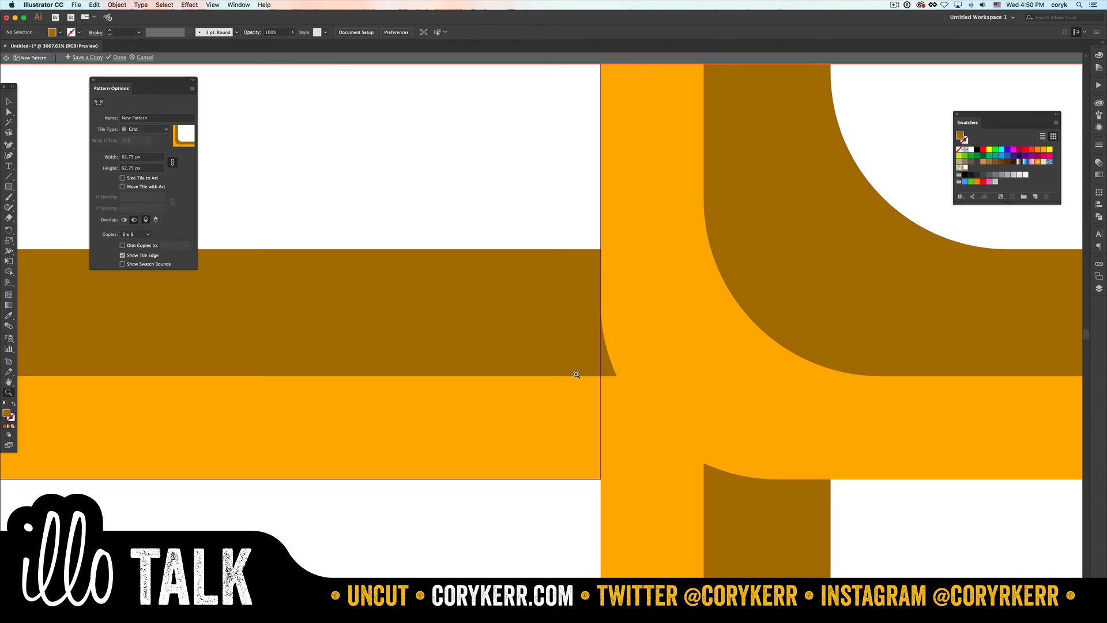
{"action": "key", "text": "p"}
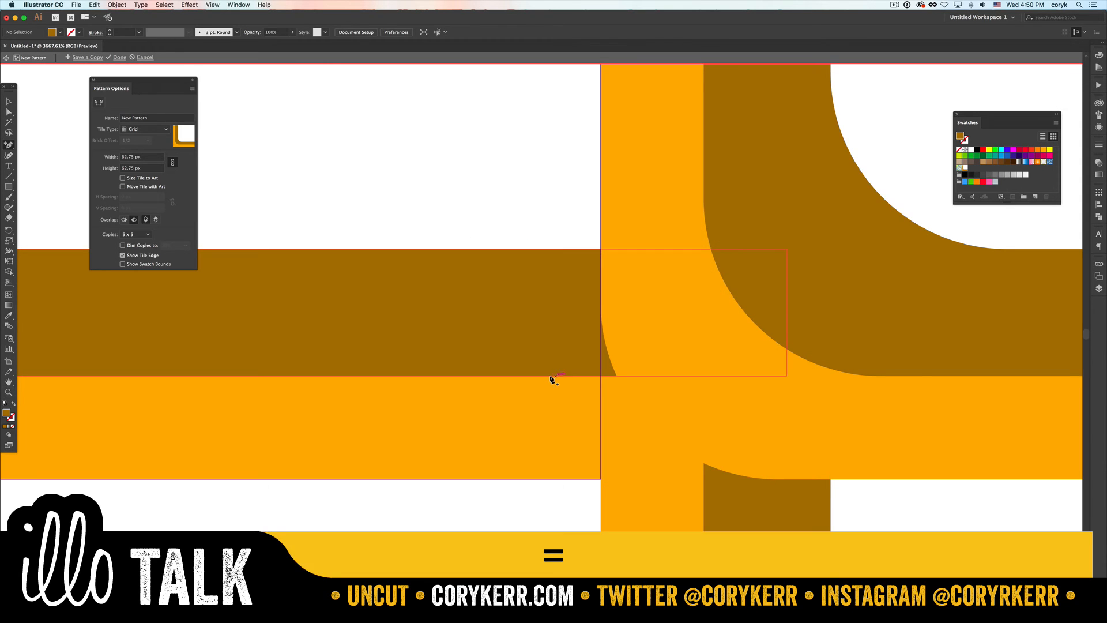
{"action": "key", "text": "a"}
{"action": "left_click", "coordinate": [539, 392]}
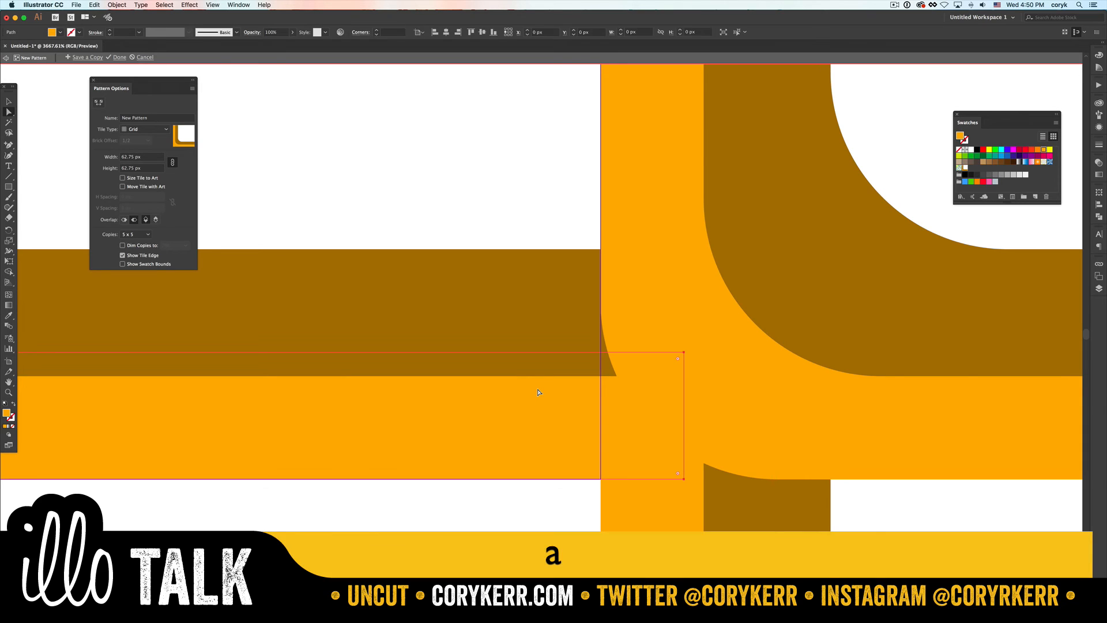
{"action": "left_click", "coordinate": [528, 345]}
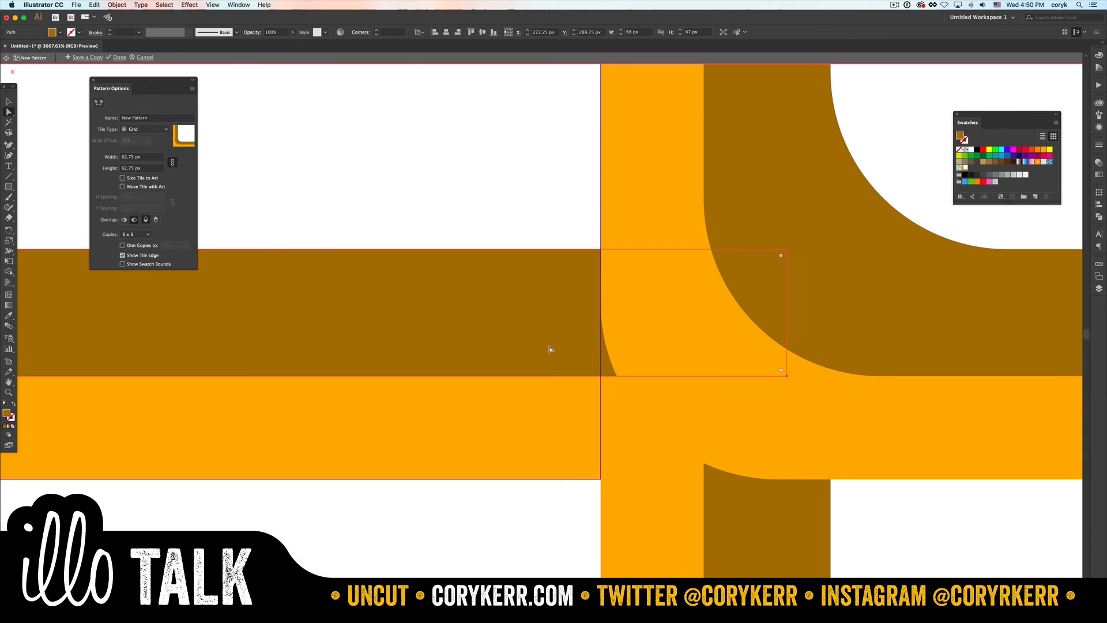
{"action": "key", "text": "p"}
{"action": "left_click", "coordinate": [517, 376]}
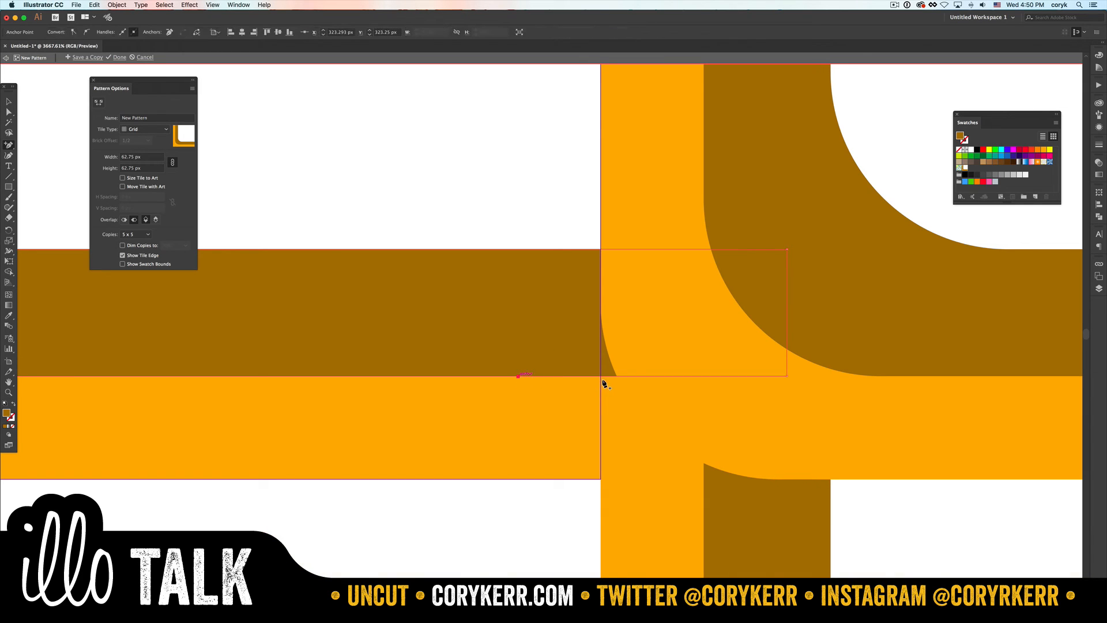
- Pull the brown arm's lower end corner up and inward to the tile edge, and convert the added anchor point to a smooth curve
{"action": "key", "text": "a"}
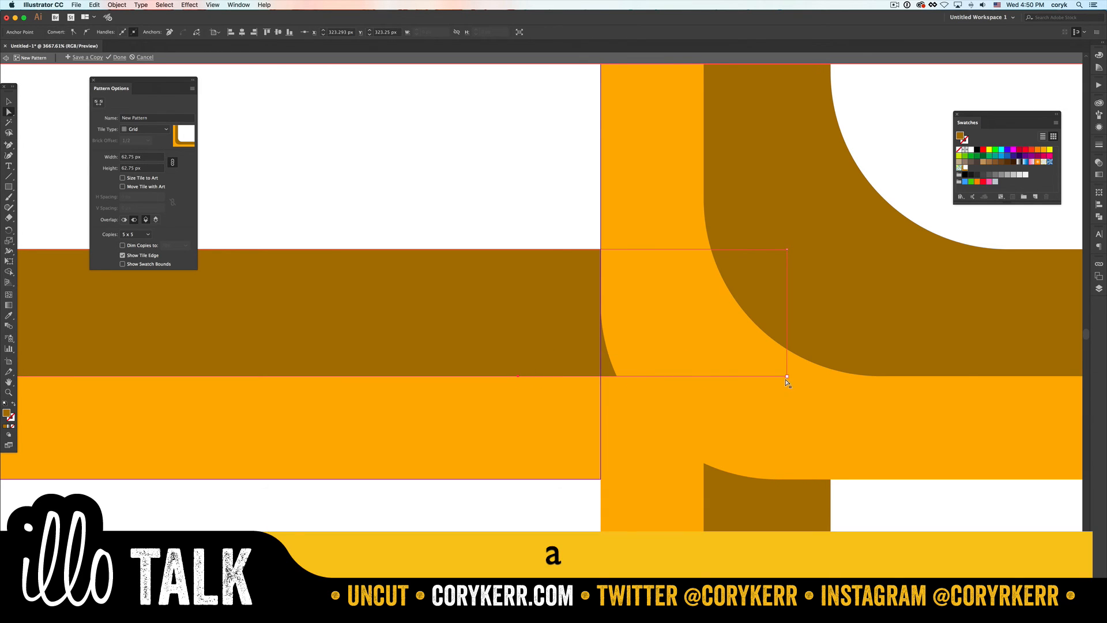
{"action": "left_click_drag", "start_coordinate": [787, 376], "coordinate": [611, 283]}
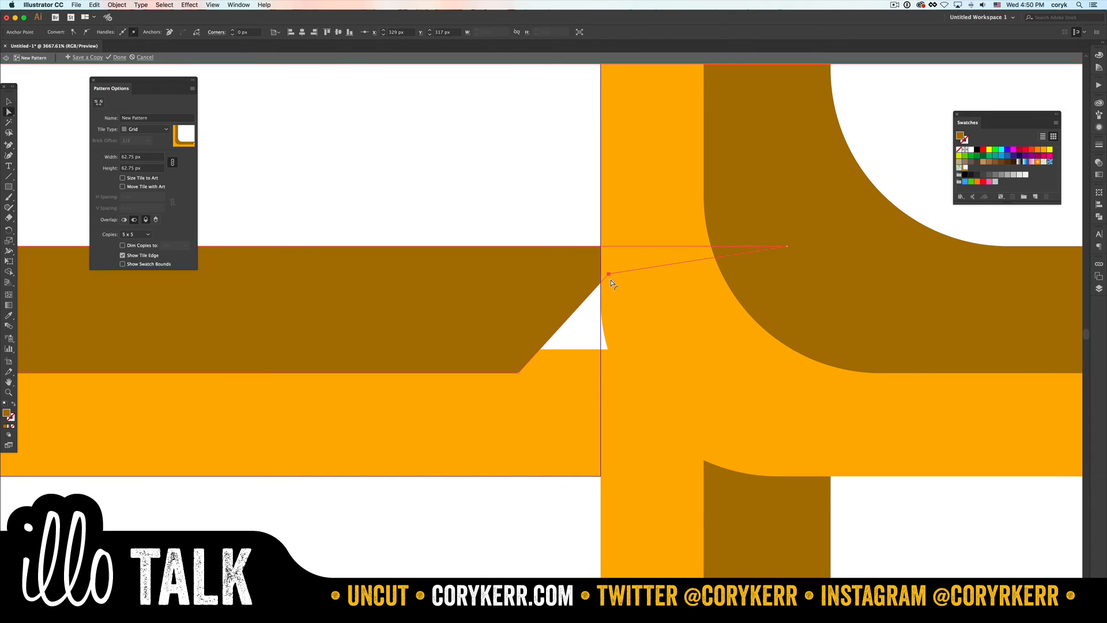
{"action": "key", "text": "shift+c"}
{"action": "left_click_drag", "start_coordinate": [518, 373], "coordinate": [430, 368]}
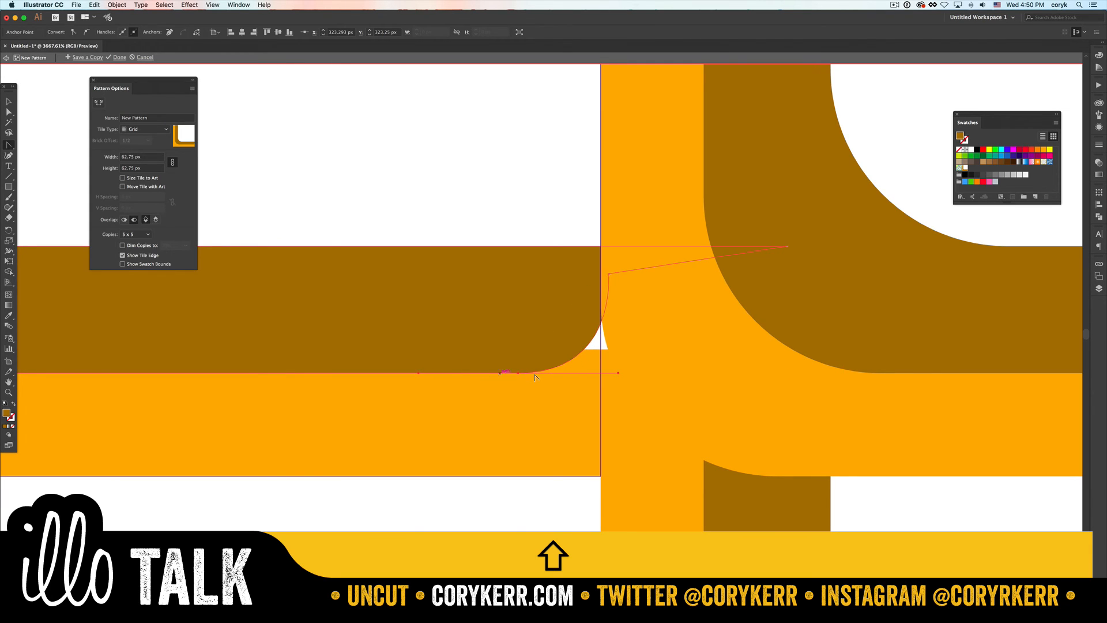
- Raise the upper end corner of the orange L's horizontal arm to fill the white gap beside the brown curve
{"action": "key", "text": "a"}
{"action": "left_click", "coordinate": [575, 404]}
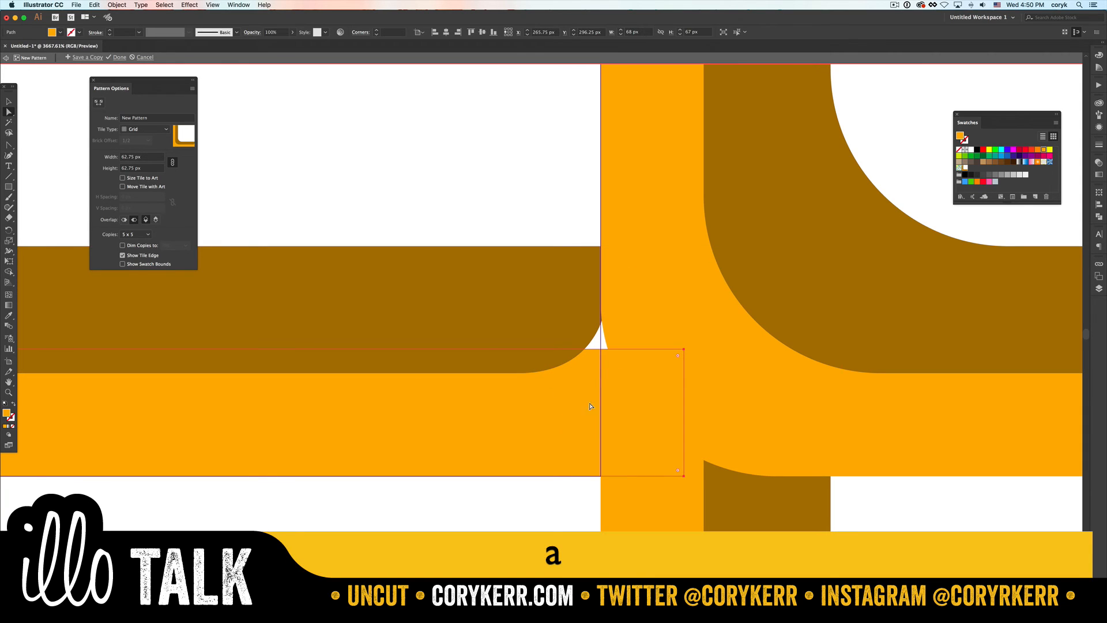
{"action": "left_click_drag", "start_coordinate": [684, 351], "coordinate": [678, 304]}
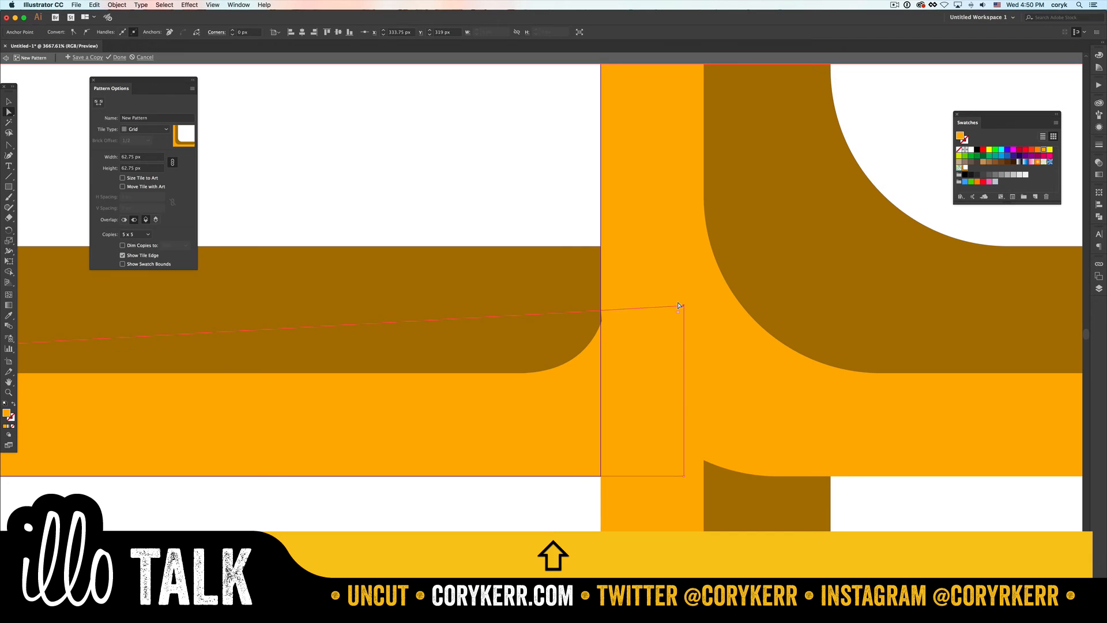
{"action": "key", "text": "super+minus"}
{"action": "key", "text": "super+minus"}
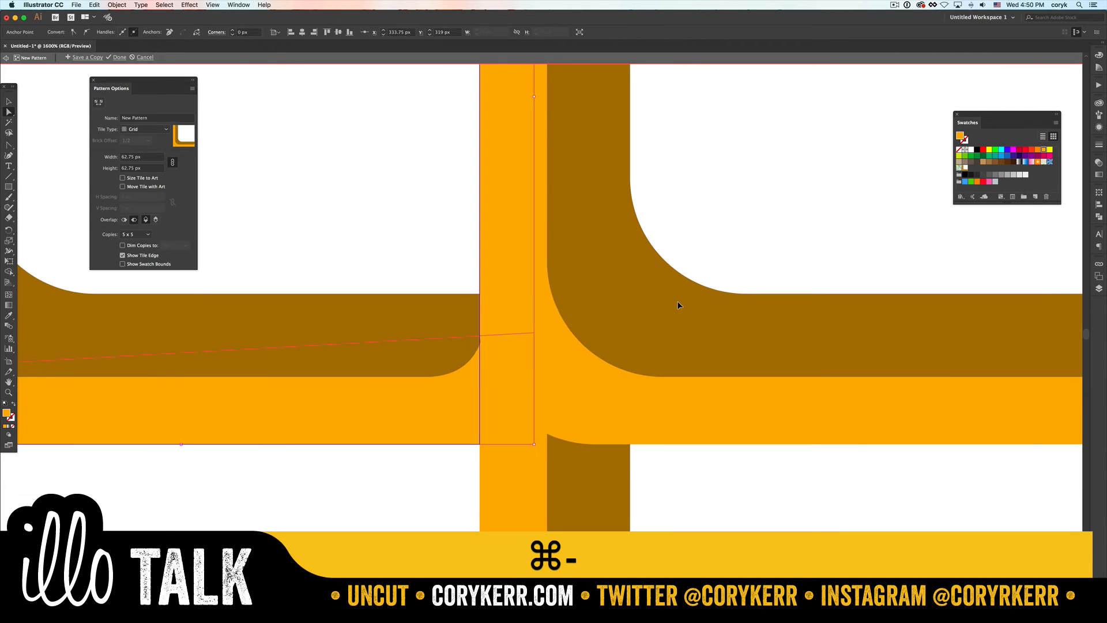
{"action": "key", "text": "super+minus"}
{"action": "key", "text": "super+minus"}
{"action": "key", "text": "super+minus"}
{"action": "key", "text": "super+minus"}
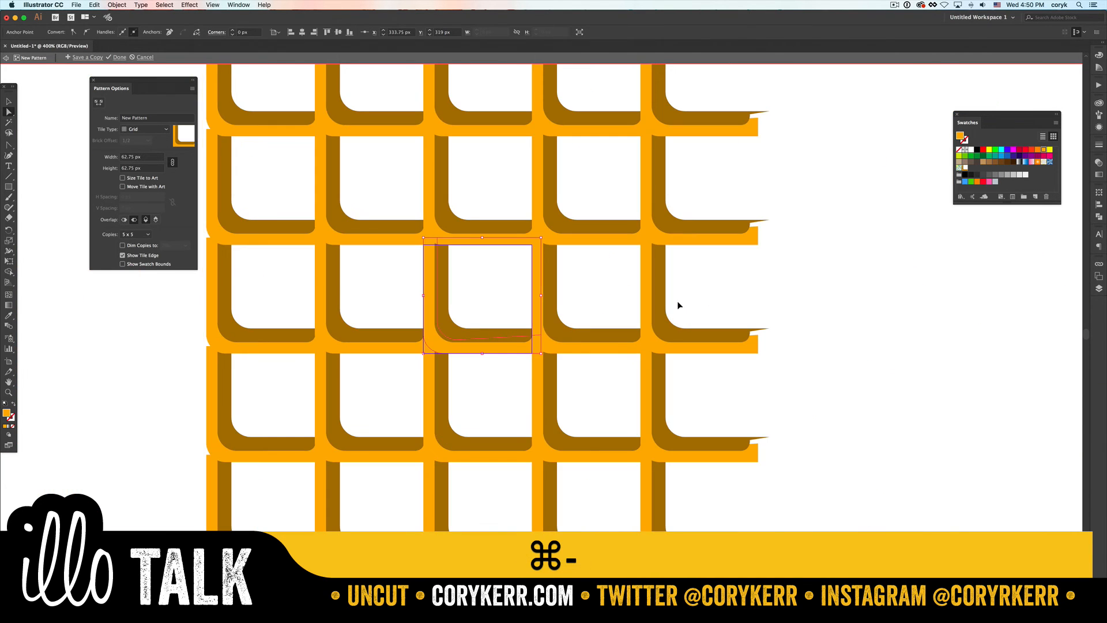
{"action": "key", "text": "a"}
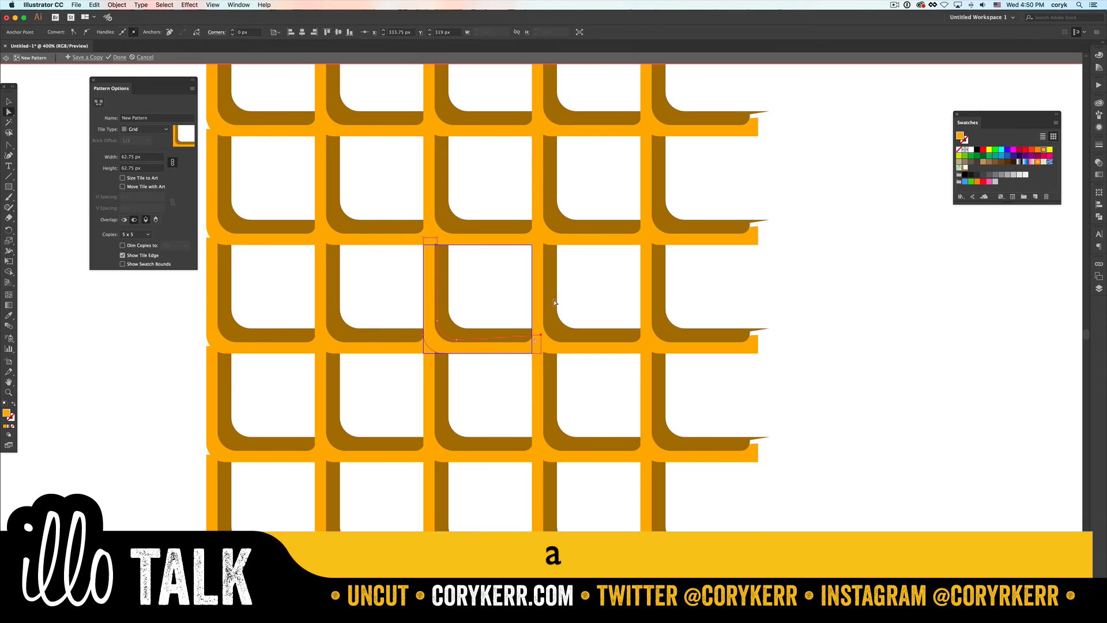
- Deselect the artwork and finish editing the waffle pattern, returning to the main document
{"action": "left_click", "coordinate": [522, 269]}
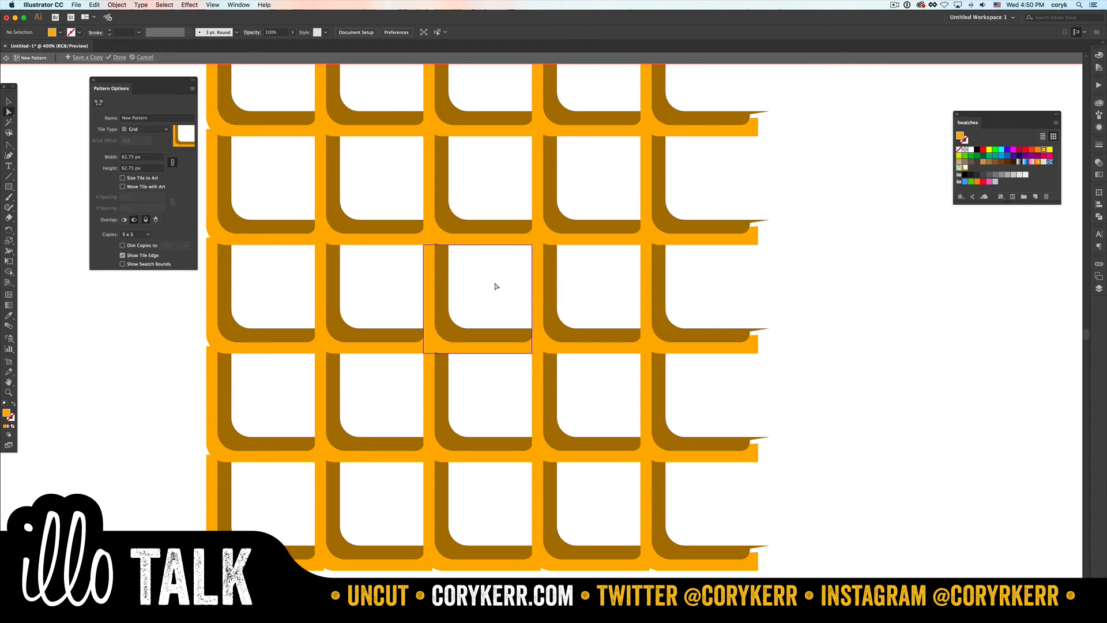
{"action": "key", "text": "super+minus"}
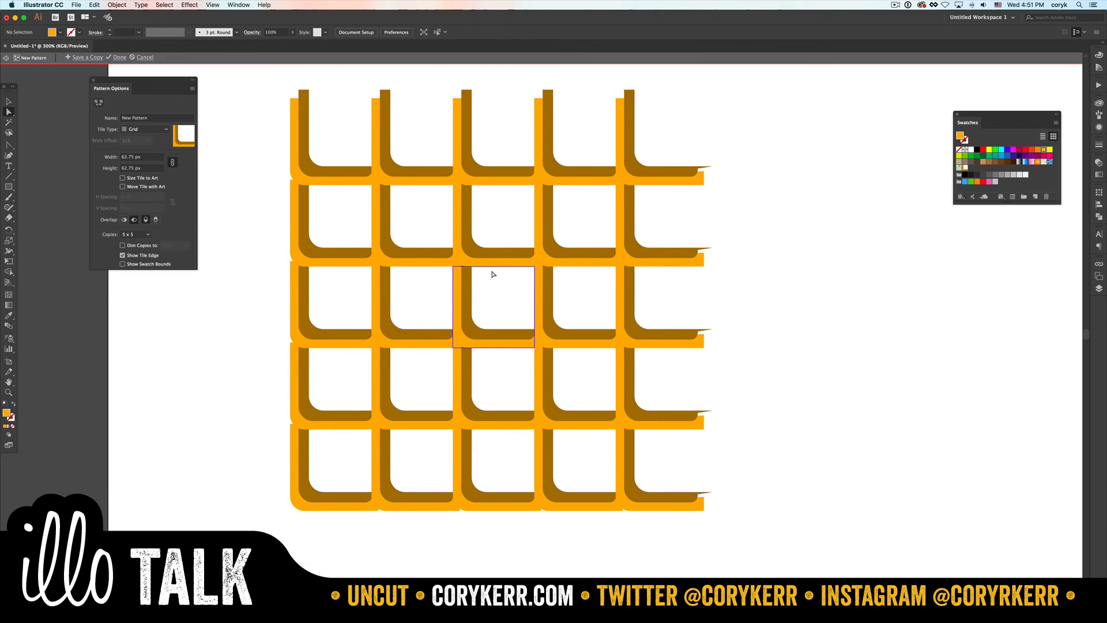
{"action": "left_click", "coordinate": [119, 57]}
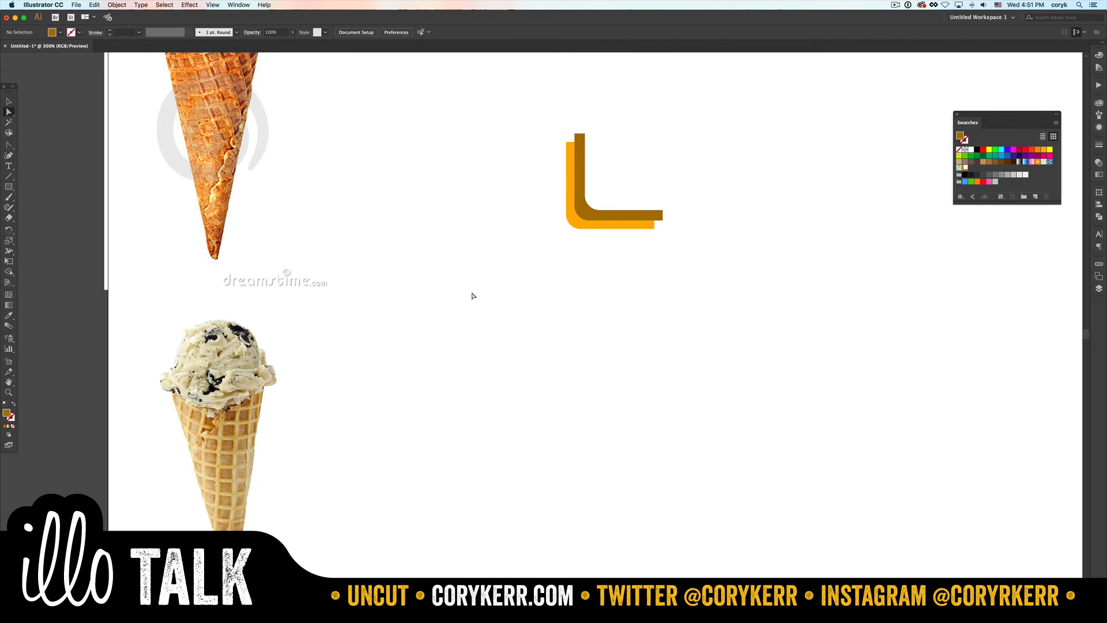
- Draw a rectangle about 275 by 242 px below the L shapes and fill it with the new waffle pattern swatch
{"action": "key", "text": "m"}
{"action": "left_click_drag", "start_coordinate": [456, 278], "coordinate": [812, 591]}
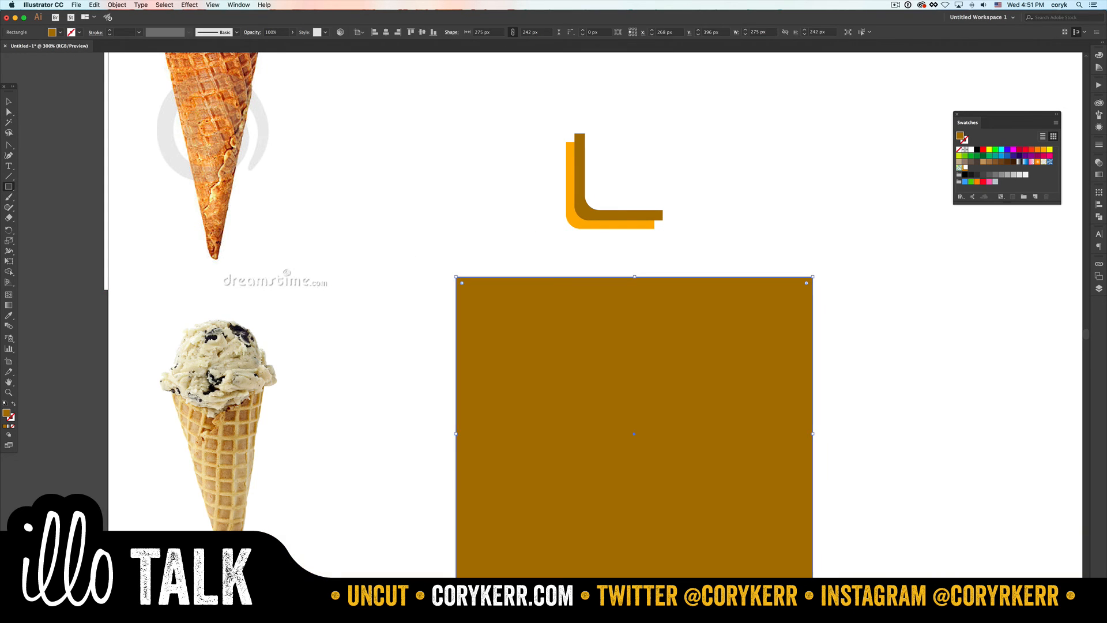
{"action": "left_click", "coordinate": [965, 168]}
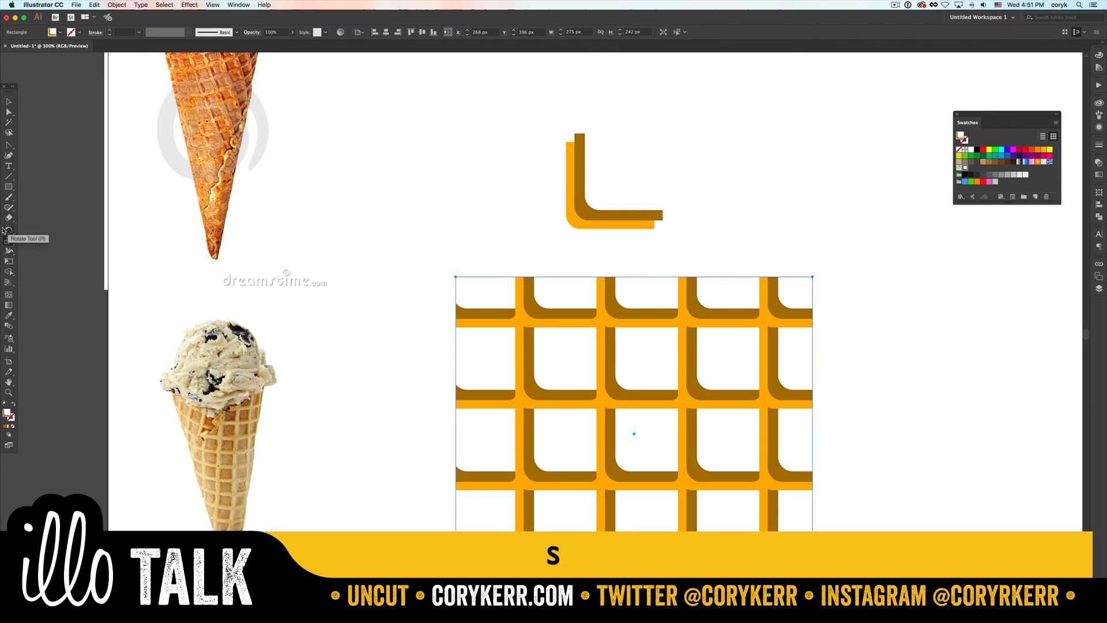
- Scale only the rectangle's pattern fill uniformly to 18%, with Transform Objects turned off and the preview on
{"action": "double_click", "coordinate": [9, 241]}
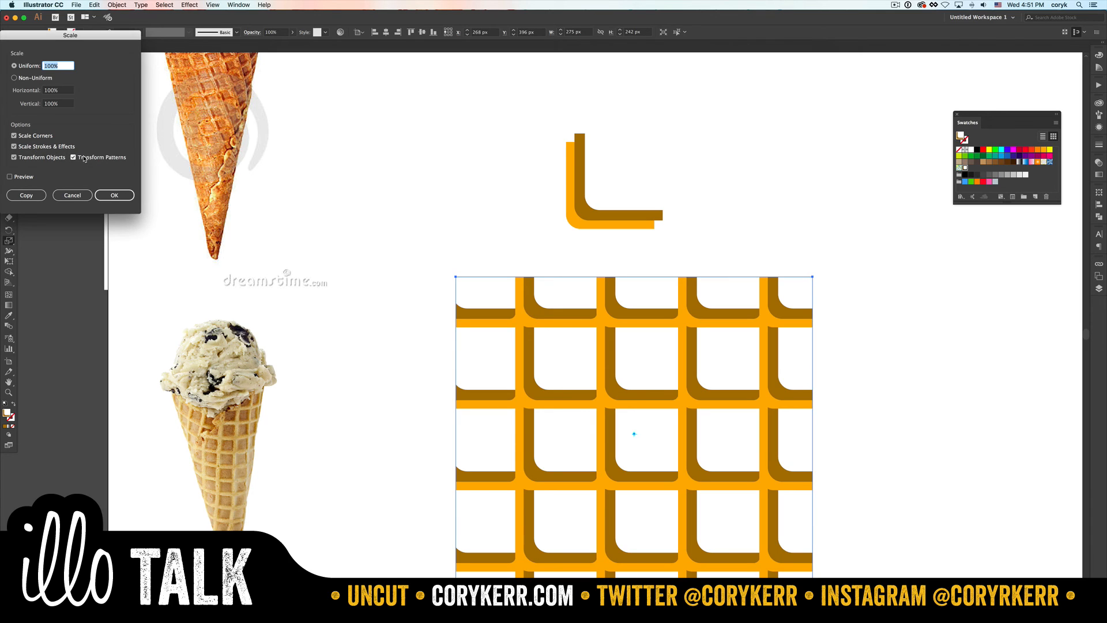
{"action": "left_click", "coordinate": [14, 157]}
{"action": "left_click", "coordinate": [10, 177]}
{"action": "left_click", "coordinate": [61, 67]}
{"action": "type", "text": "82"}
{"action": "key", "text": "Tab"}
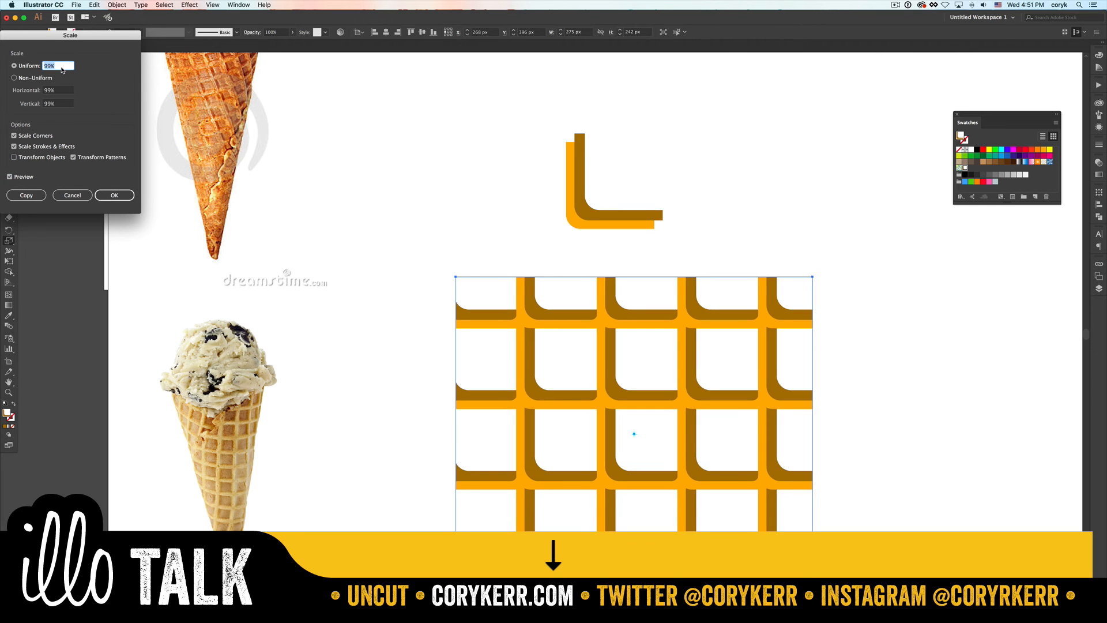
{"action": "key", "text": "Down"}
{"action": "key", "text": "Down"}
{"action": "key", "text": "Down"}
{"action": "key", "text": "Down"}
{"action": "key", "text": "Down"}
{"action": "key", "text": "Down"}
{"action": "key", "text": "Down"}
{"action": "key", "text": "Down"}
{"action": "key", "text": "Down"}
{"action": "key", "text": "Down"}
{"action": "key", "text": "Down"}
{"action": "key", "text": "Down"}
{"action": "key", "text": "Down"}
{"action": "key", "text": "Down"}
{"action": "key", "text": "Down"}
{"action": "key", "text": "Down"}
{"action": "key", "text": "Down"}
{"action": "key", "text": "Down"}
{"action": "key", "text": "Down"}
{"action": "key", "text": "Down"}
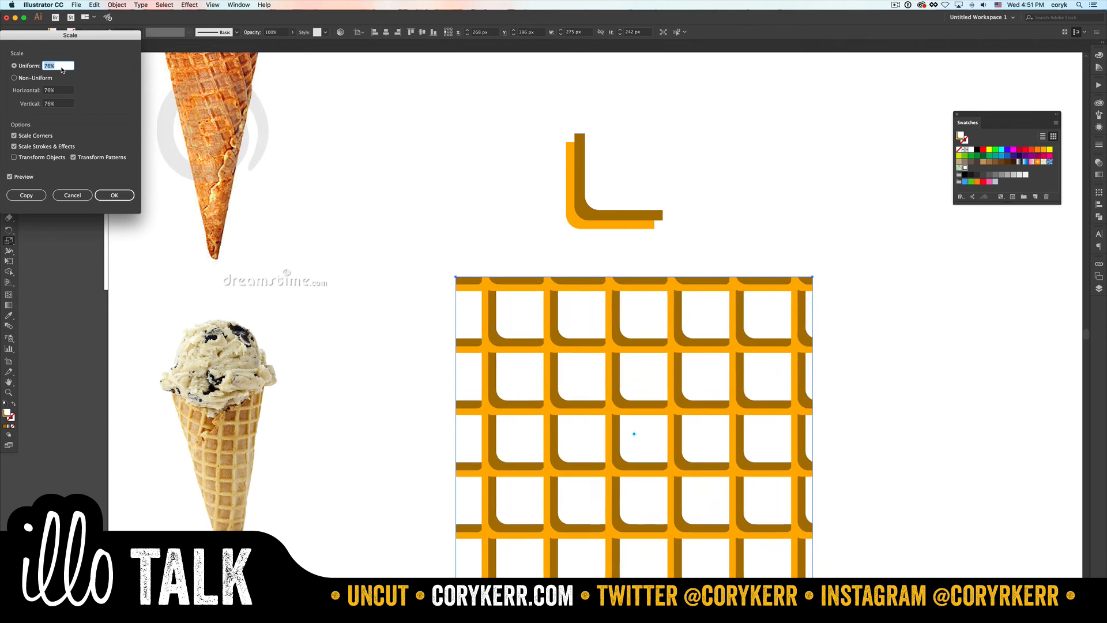
{"action": "key", "text": "Down"}
{"action": "key", "text": "Down"}
{"action": "key", "text": "Down"}
{"action": "key", "text": "Down"}
{"action": "key", "text": "Down"}
{"action": "key", "text": "Down"}
{"action": "key", "text": "Down"}
{"action": "key", "text": "Down"}
{"action": "key", "text": "Down"}
{"action": "key", "text": "Down"}
{"action": "key", "text": "Down"}
{"action": "key", "text": "Down"}
{"action": "key", "text": "Down"}
{"action": "key", "text": "Down"}
{"action": "key", "text": "Down"}
{"action": "key", "text": "Down"}
{"action": "key", "text": "Down"}
{"action": "key", "text": "Down"}
{"action": "key", "text": "Down"}
{"action": "key", "text": "Down"}
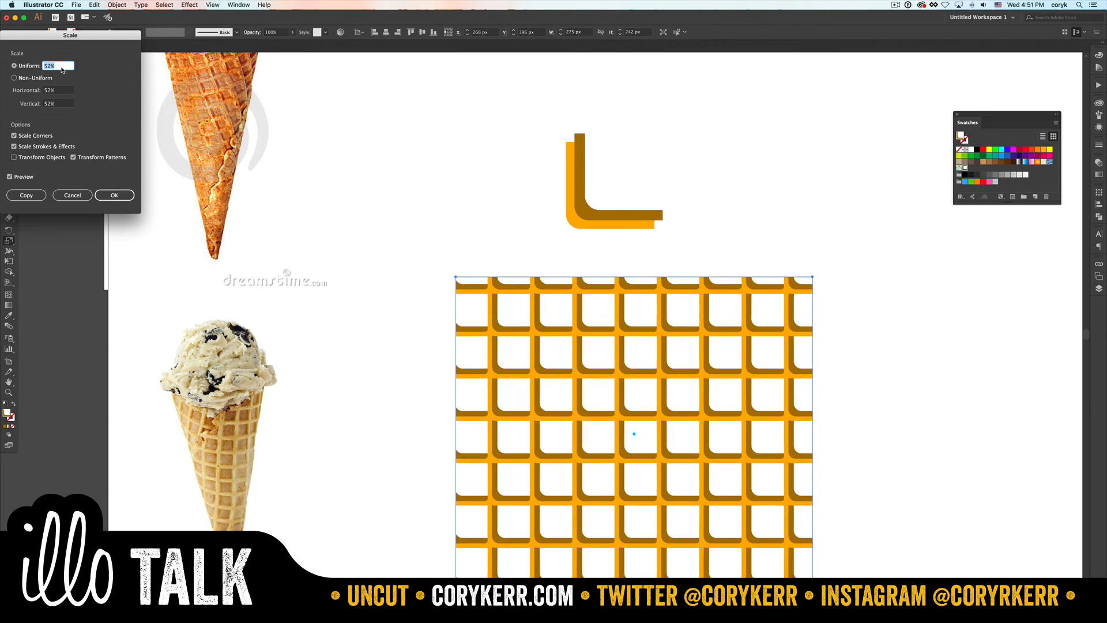
{"action": "key", "text": "Down"}
{"action": "key", "text": "Down"}
{"action": "key", "text": "Down"}
{"action": "key", "text": "Down"}
{"action": "key", "text": "Down"}
{"action": "key", "text": "Down"}
{"action": "key", "text": "Down"}
{"action": "key", "text": "Down"}
{"action": "key", "text": "Down"}
{"action": "key", "text": "Down"}
{"action": "key", "text": "Down"}
{"action": "key", "text": "Down"}
{"action": "key", "text": "Down"}
{"action": "key", "text": "Down"}
{"action": "key", "text": "Down"}
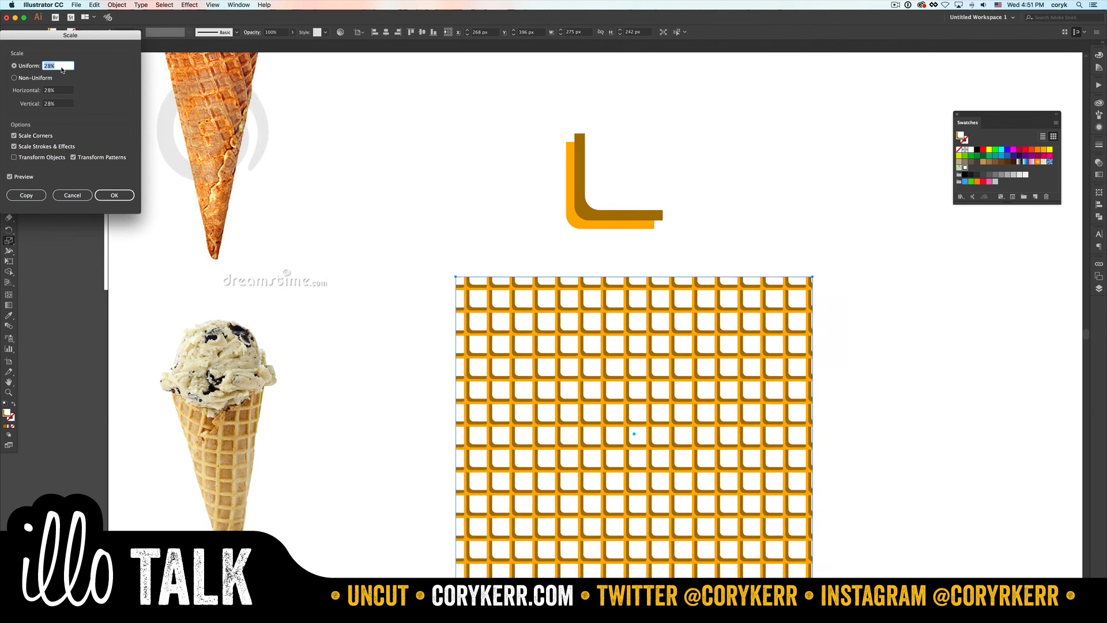
{"action": "key", "text": "Down"}
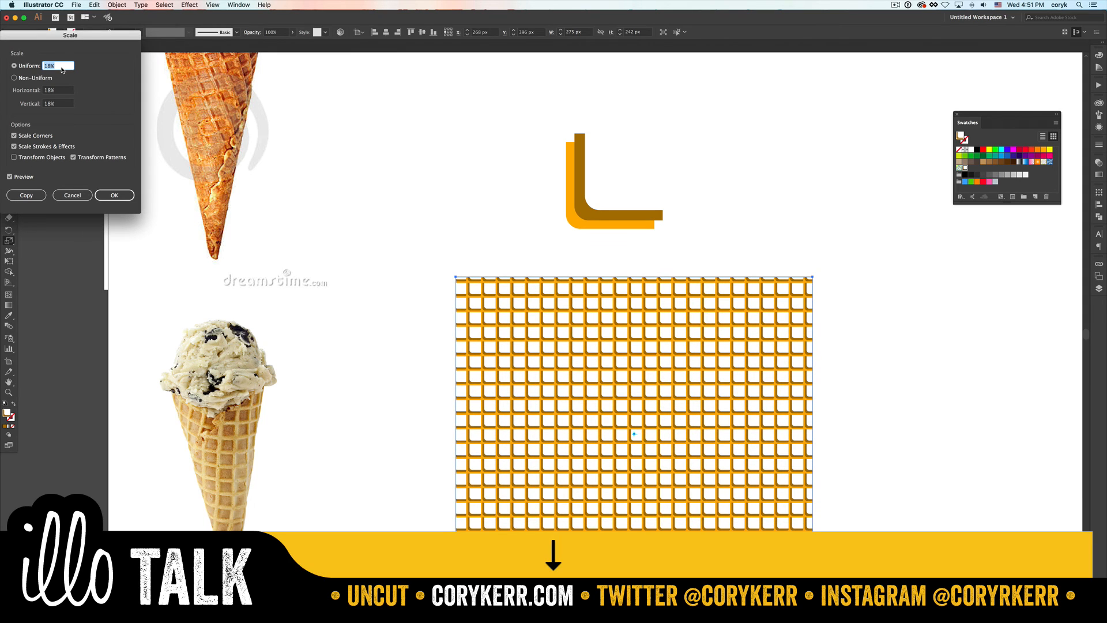
{"action": "left_click", "coordinate": [118, 194]}
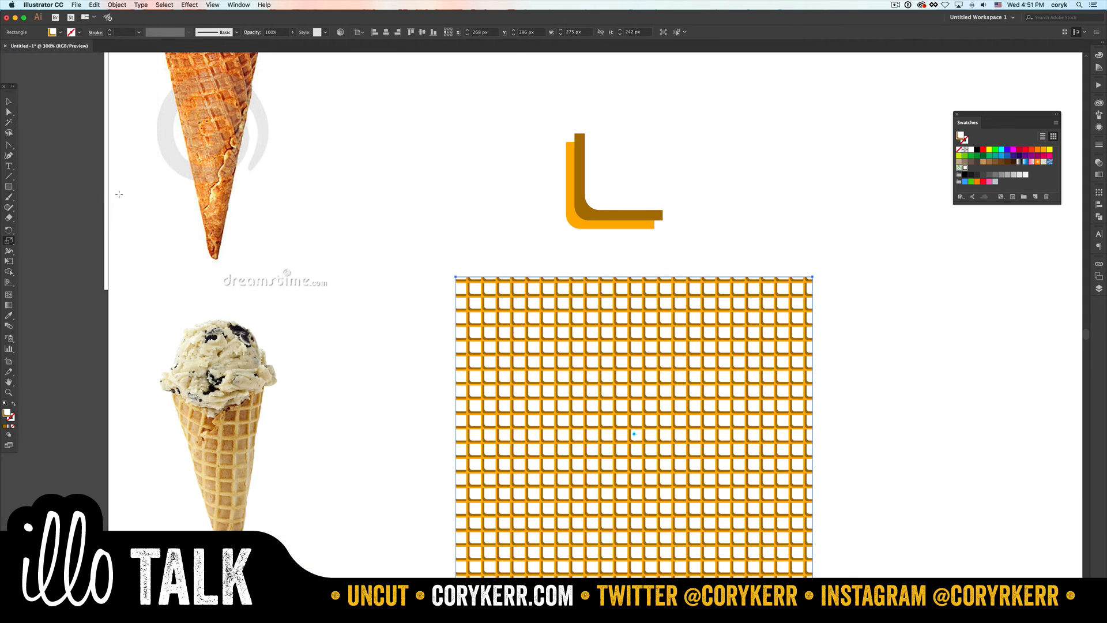
{"action": "left_click", "coordinate": [117, 4]}
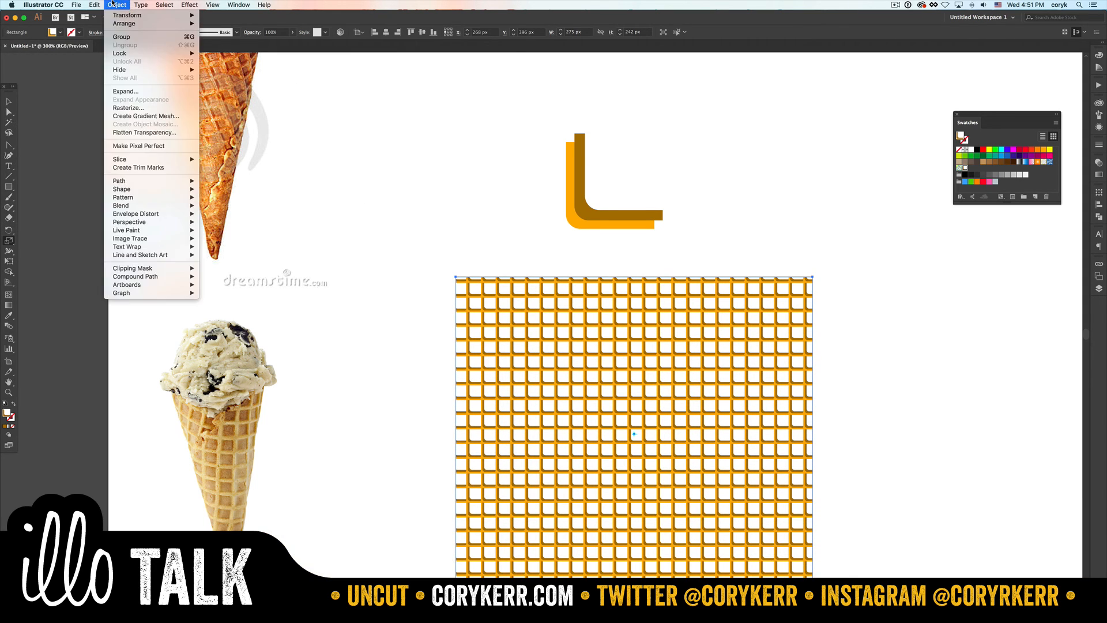
{"action": "mouse_move", "coordinate": [154, 200]}
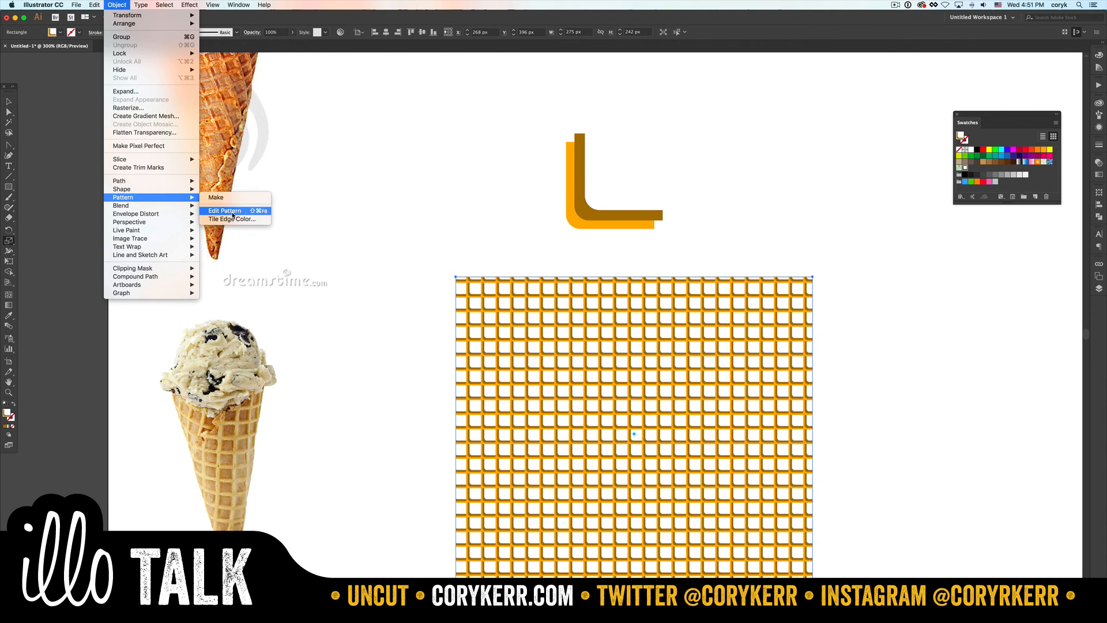
{"action": "mouse_move", "coordinate": [128, 183]}
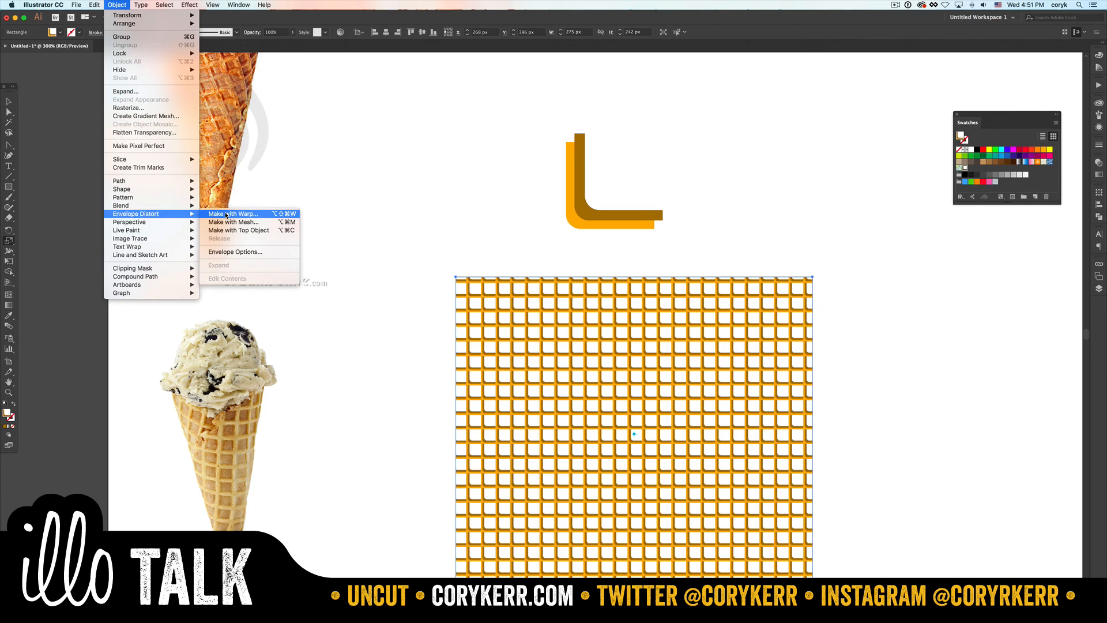
{"action": "left_click", "coordinate": [226, 214]}
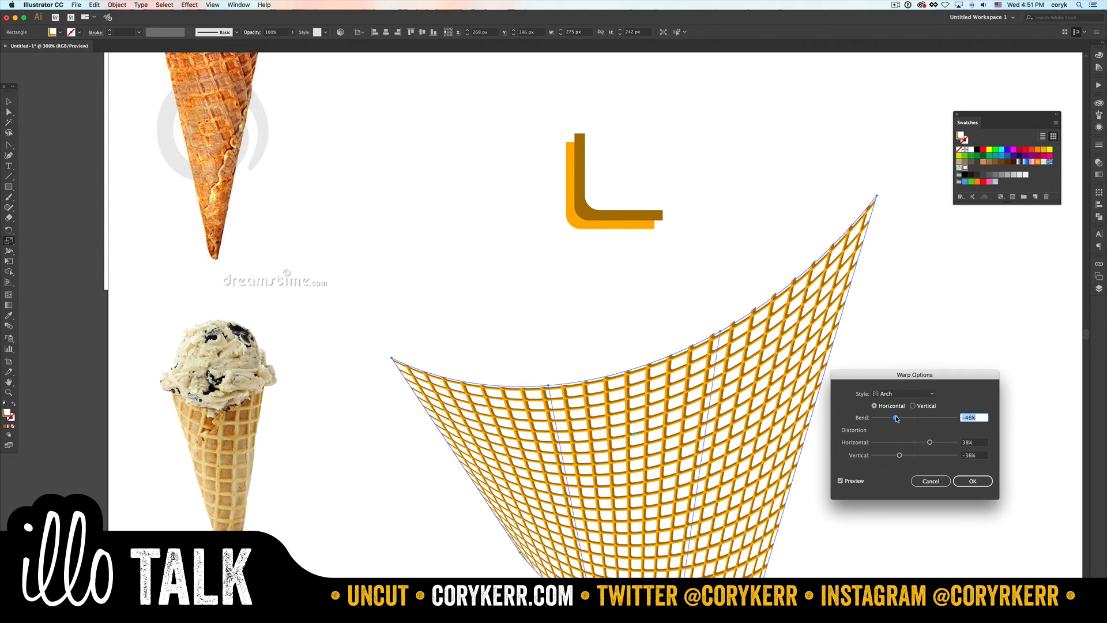
{"action": "left_click_drag", "start_coordinate": [897, 419], "coordinate": [905, 419]}
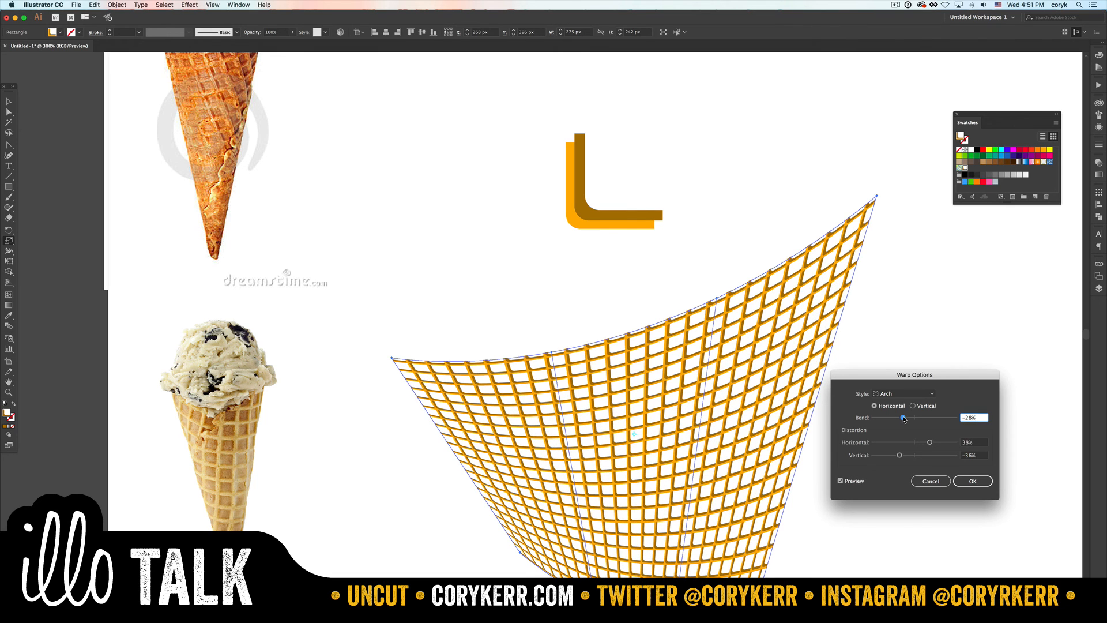
{"action": "left_click", "coordinate": [930, 481]}
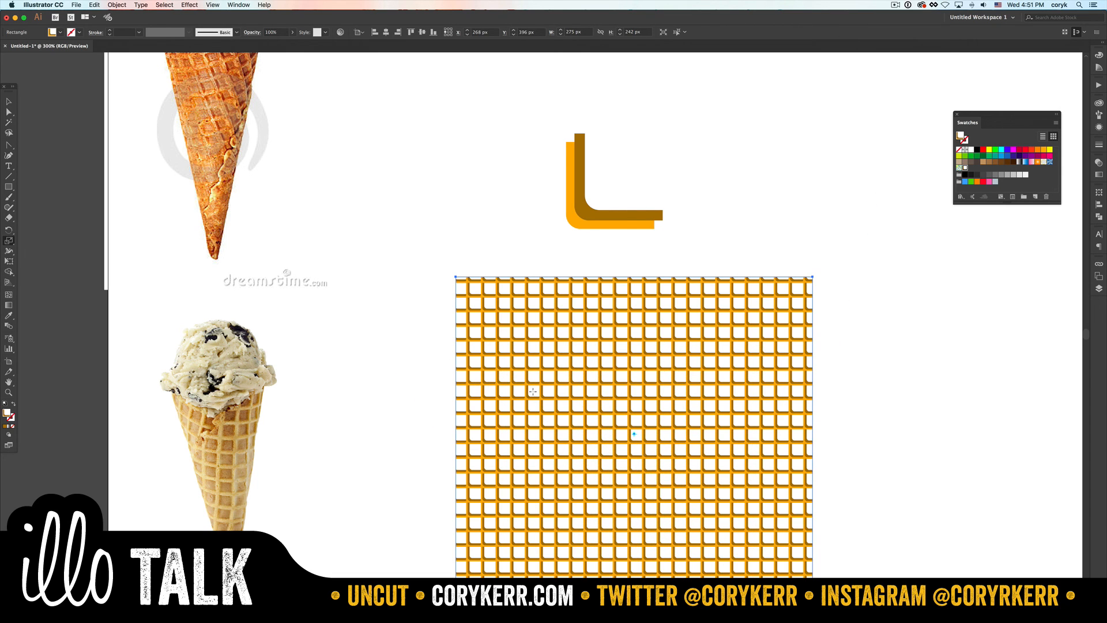
- Apply an envelope mesh with 2 rows and 2 columns to the waffle-filled rectangle, using the preview
{"action": "left_click", "coordinate": [117, 5]}
{"action": "mouse_move", "coordinate": [144, 181]}
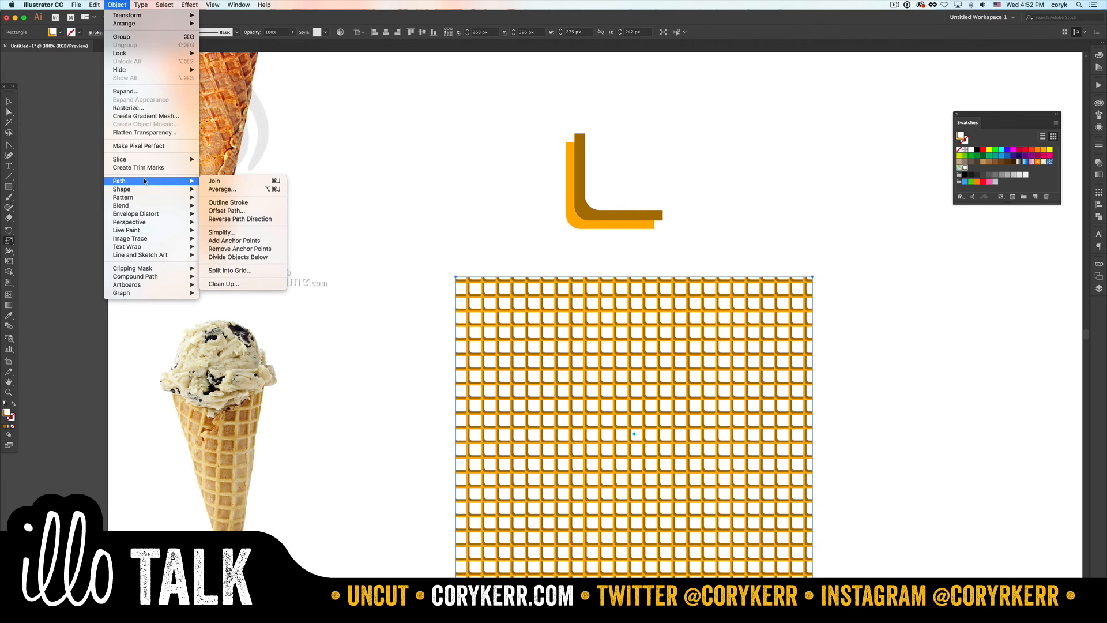
{"action": "mouse_move", "coordinate": [173, 214]}
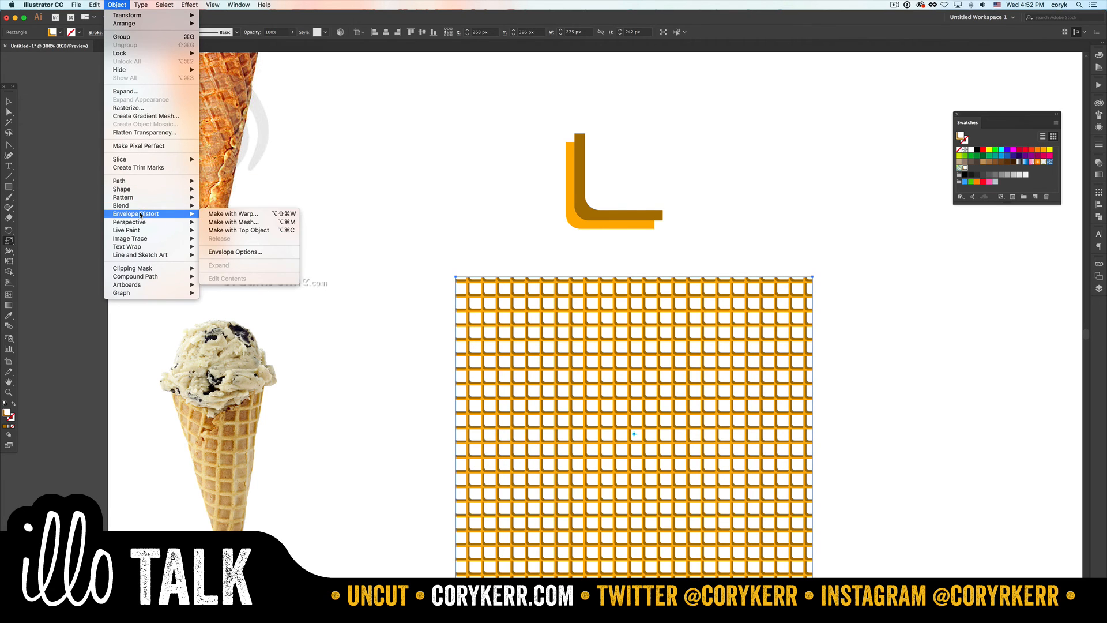
{"action": "left_click", "coordinate": [270, 225]}
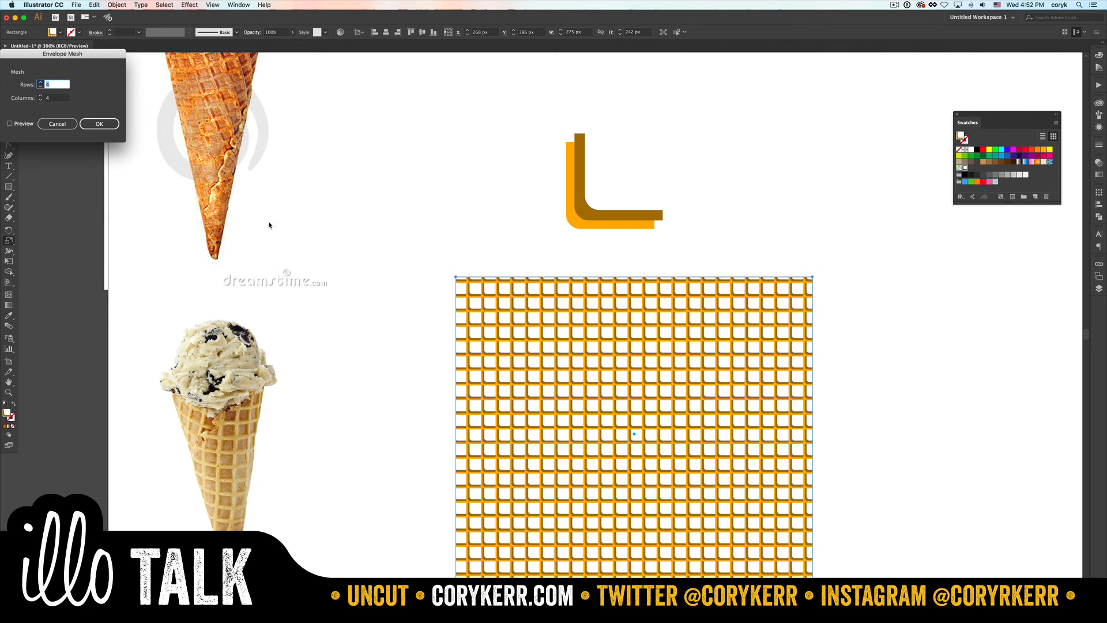
{"action": "left_click", "coordinate": [20, 124]}
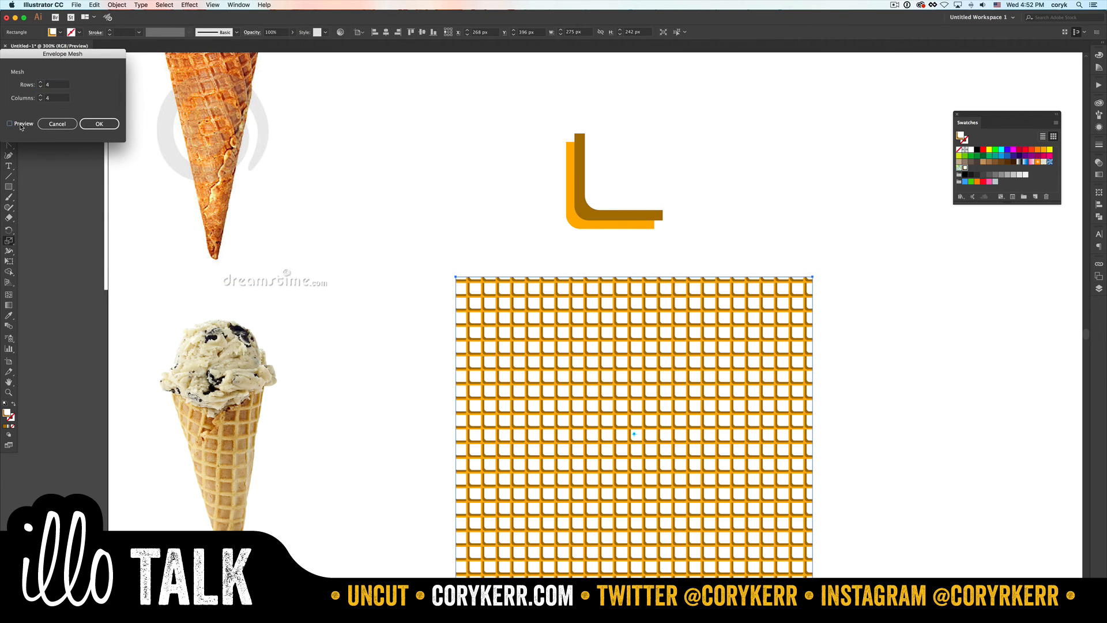
{"action": "left_click", "coordinate": [41, 87]}
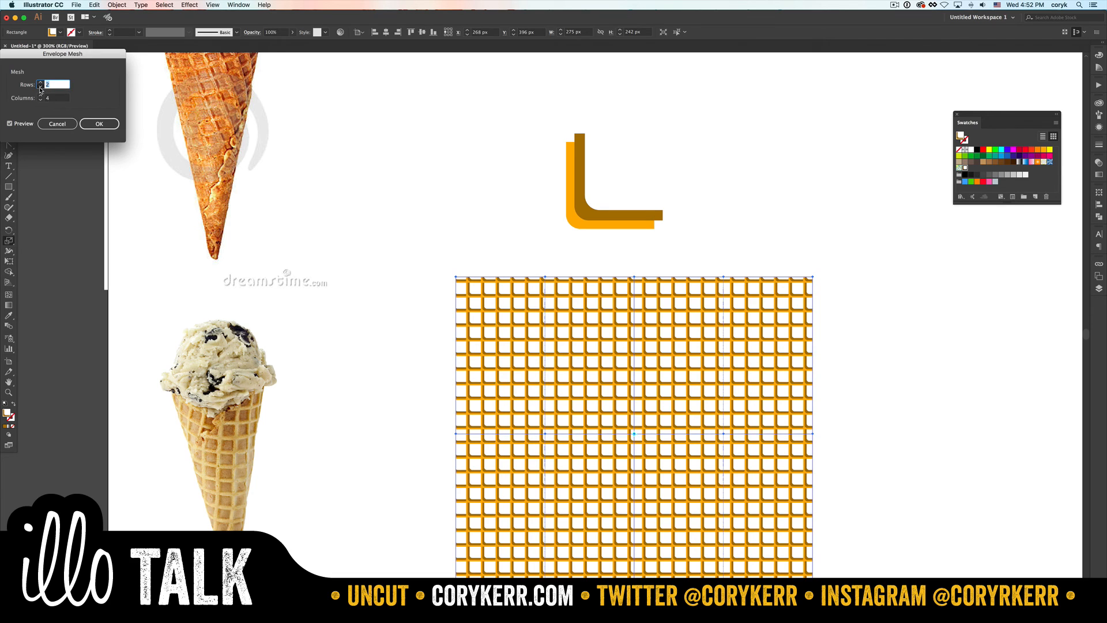
{"action": "left_click", "coordinate": [40, 87]}
{"action": "left_click", "coordinate": [40, 101]}
{"action": "left_click", "coordinate": [40, 101]}
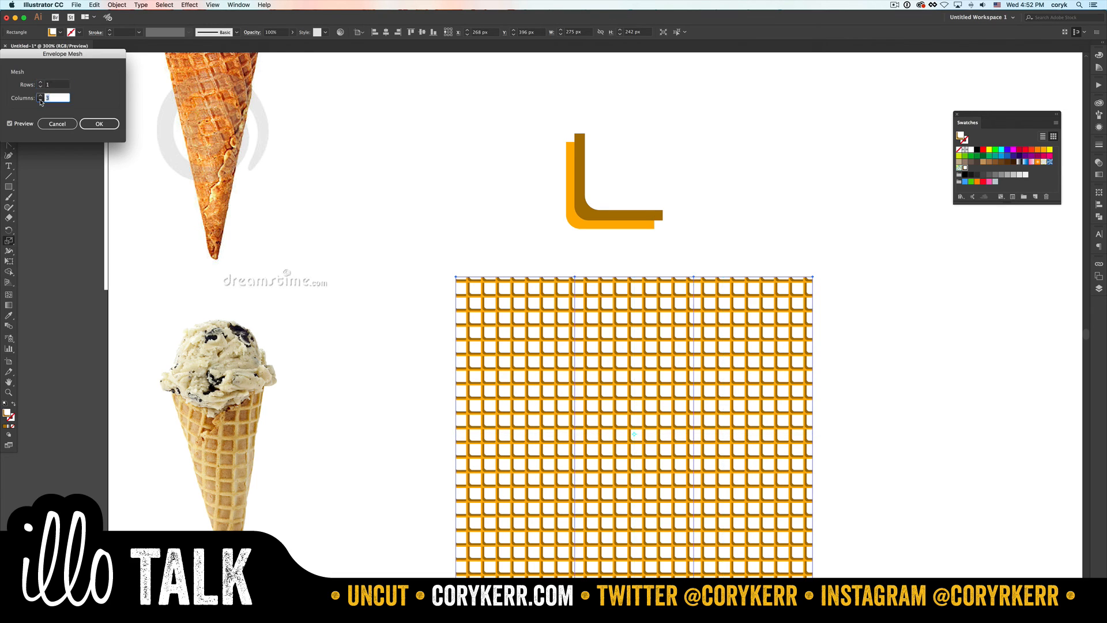
{"action": "left_click", "coordinate": [40, 100]}
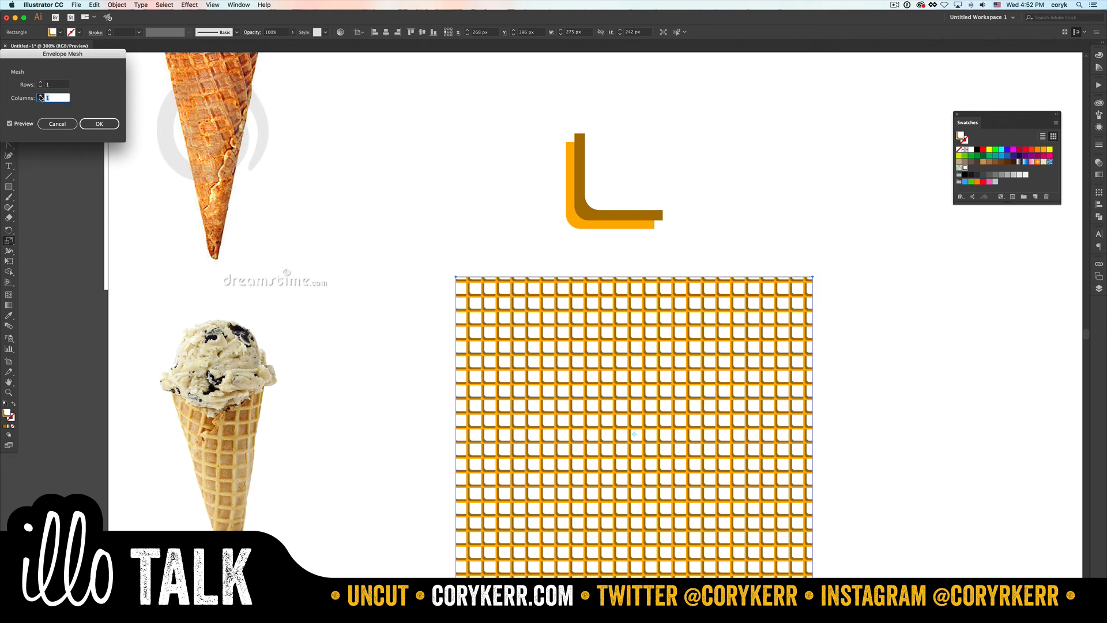
{"action": "left_click", "coordinate": [40, 96]}
{"action": "left_click", "coordinate": [41, 84]}
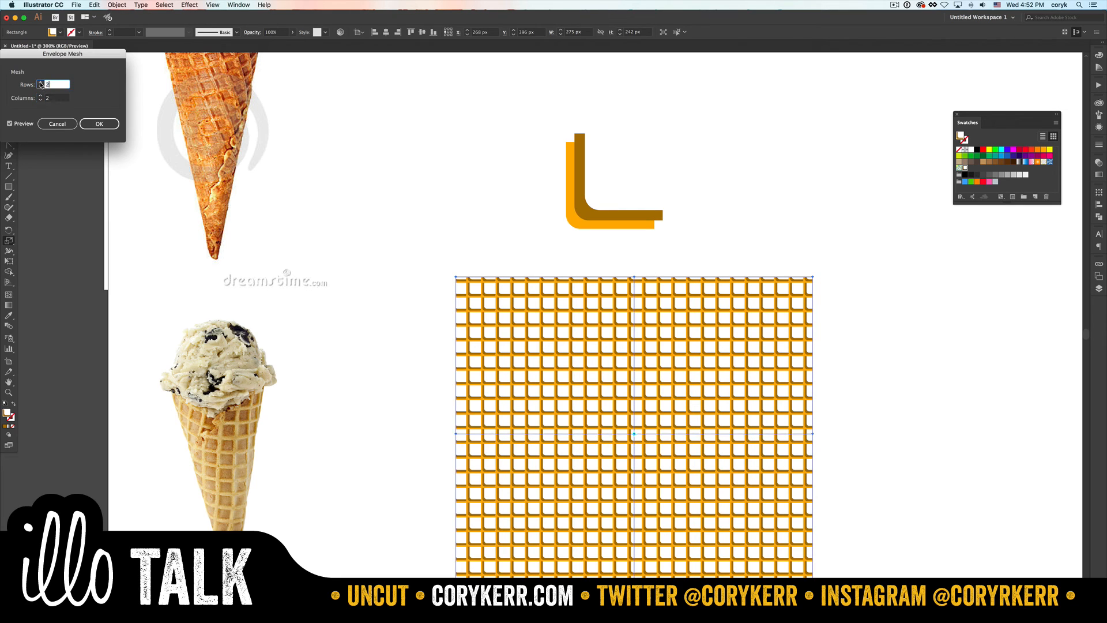
{"action": "left_click", "coordinate": [96, 126]}
{"action": "left_click", "coordinate": [95, 126]}
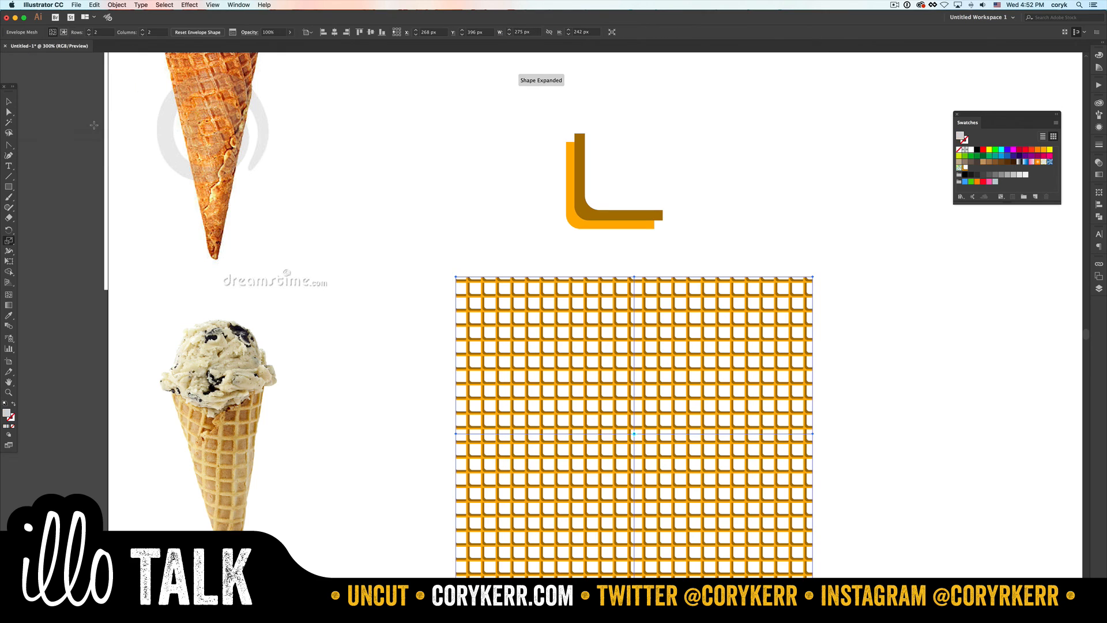
- Lower the mesh's top-edge midpoint to about Y 298 px and its centre point to about Y 436 px
{"action": "key", "text": "a"}
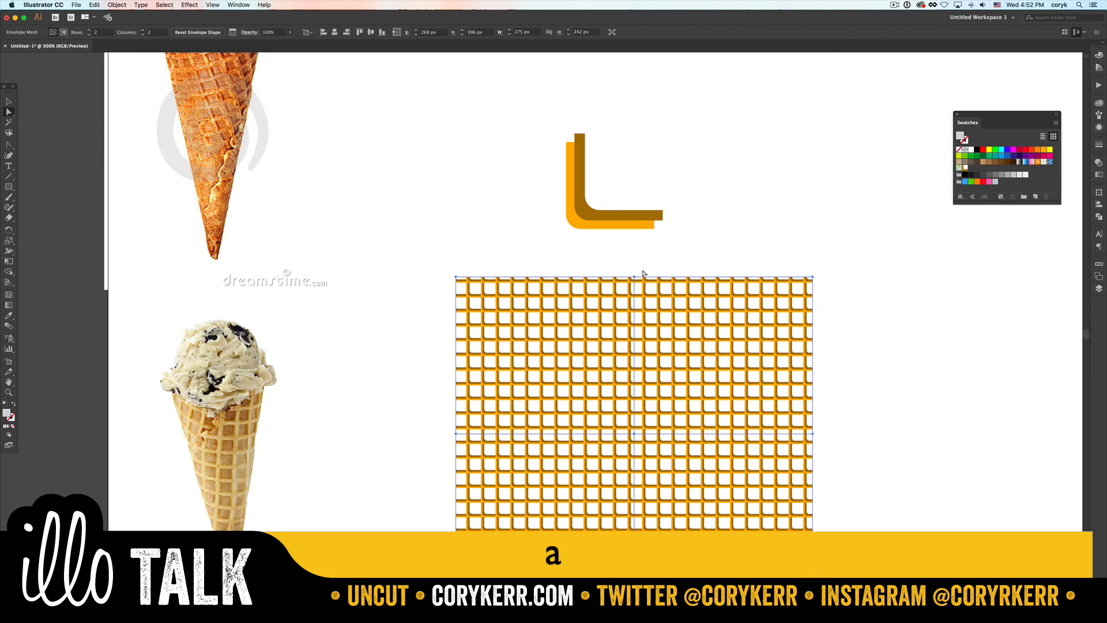
{"action": "left_click", "coordinate": [635, 278]}
{"action": "left_click_drag", "start_coordinate": [635, 278], "coordinate": [635, 308]}
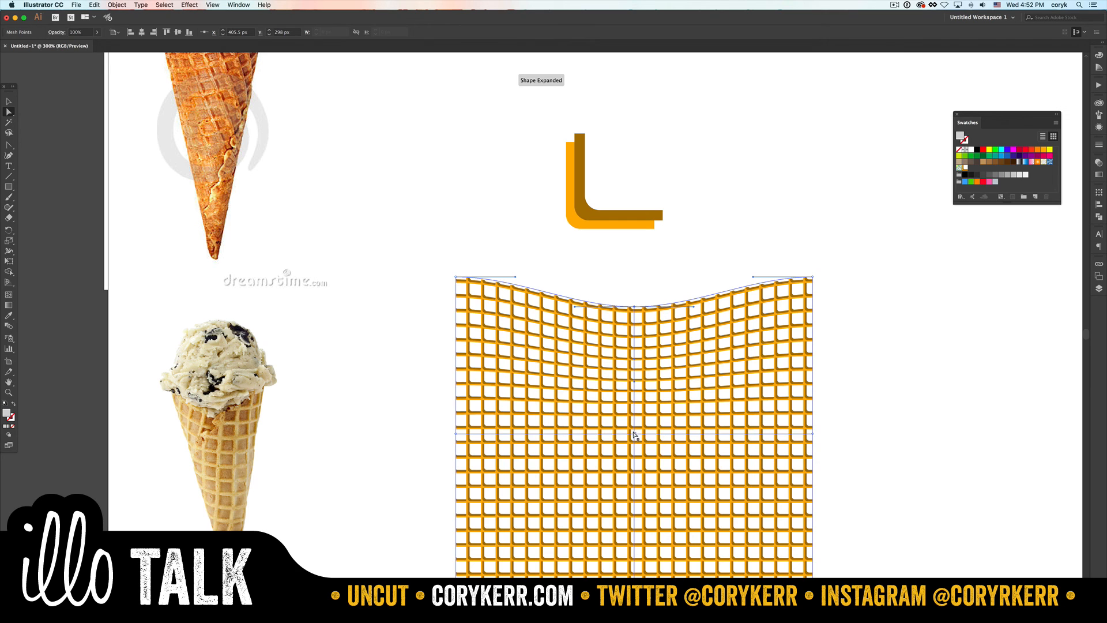
{"action": "left_click_drag", "start_coordinate": [635, 435], "coordinate": [634, 486]}
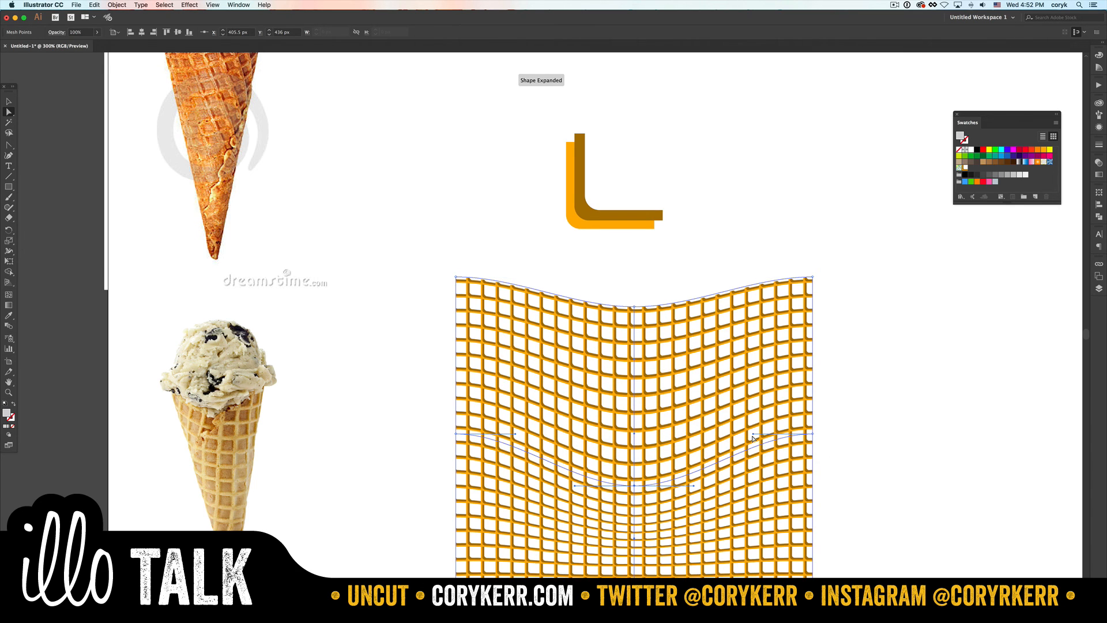
- Raise the three mesh points on the right edge, the middle one to about Y 359 px, and bend the centre row's right handle downward
{"action": "left_click_drag", "start_coordinate": [753, 439], "coordinate": [755, 472]}
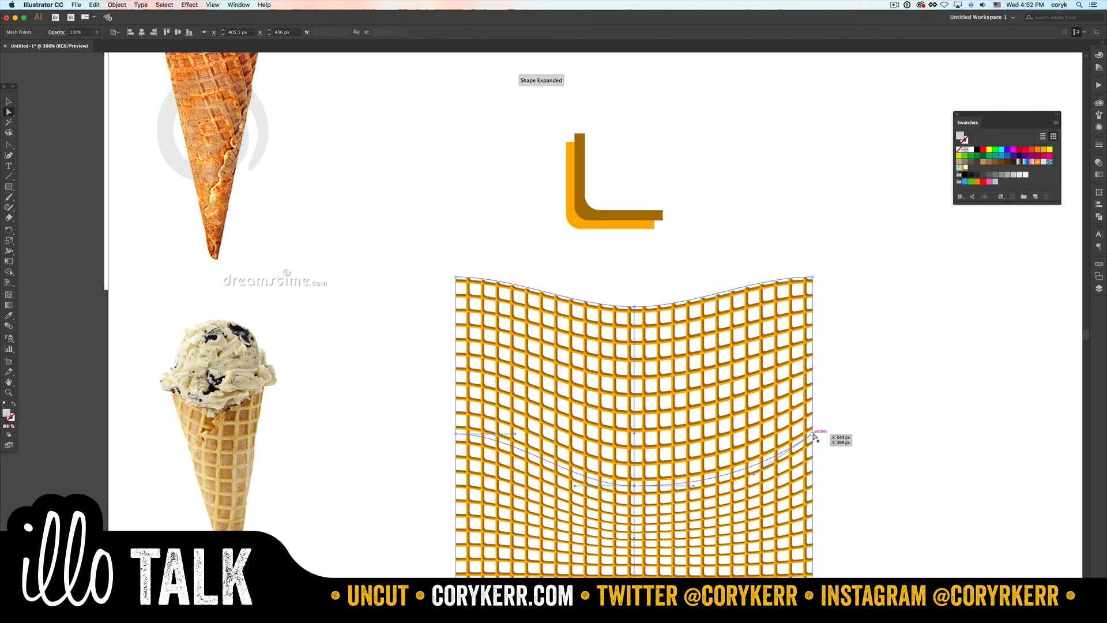
{"action": "left_click_drag", "start_coordinate": [814, 437], "coordinate": [813, 385]}
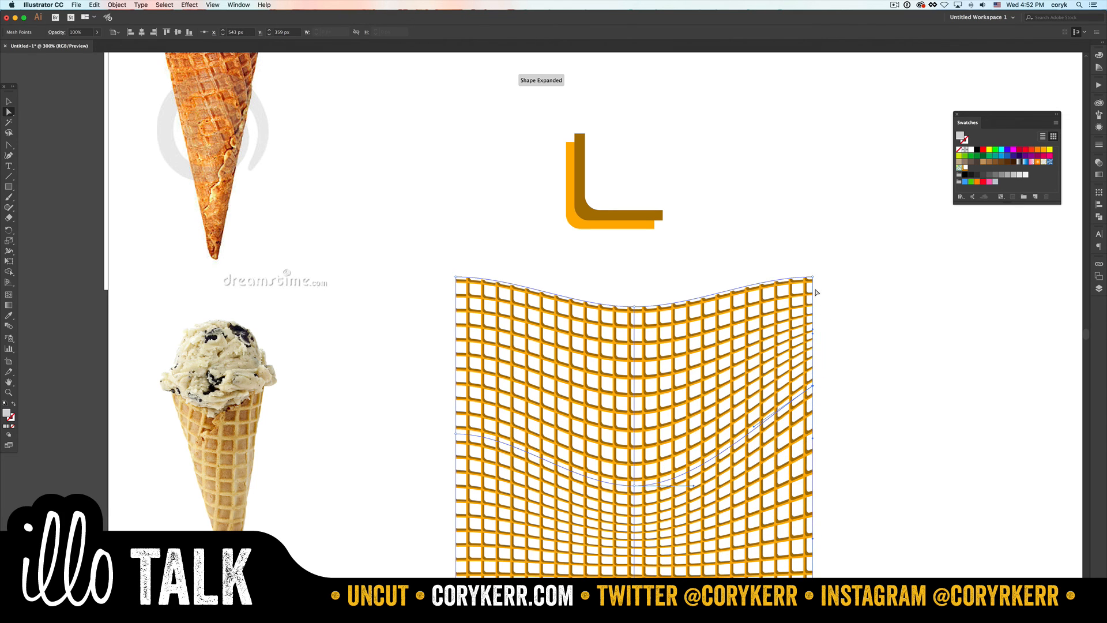
{"action": "left_click_drag", "start_coordinate": [813, 277], "coordinate": [771, 272]}
{"action": "left_click", "coordinate": [813, 386]}
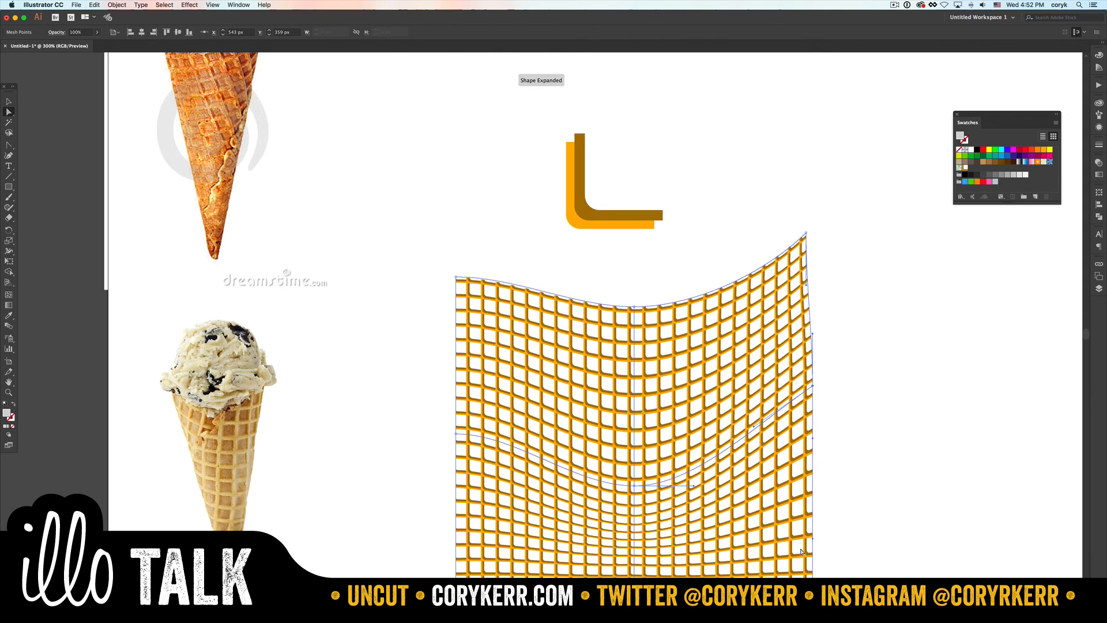
{"action": "left_click_drag", "start_coordinate": [807, 608], "coordinate": [744, 567]}
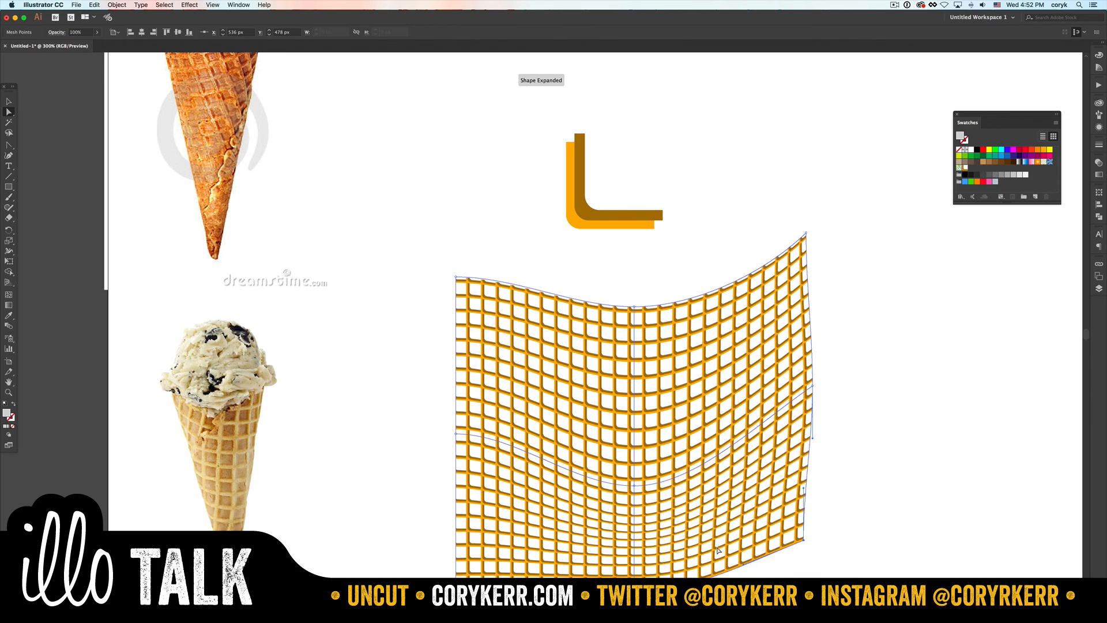
- Bend the top-left corner's handle on the envelope mesh downward to steepen the top edge's curve
{"action": "left_click", "coordinate": [456, 278]}
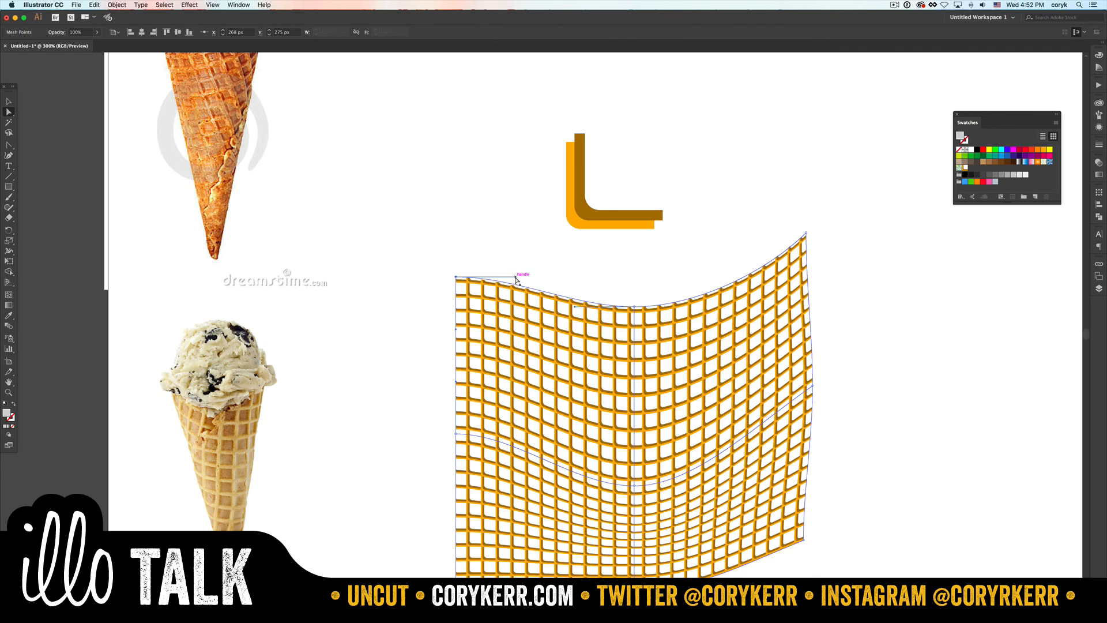
{"action": "left_click_drag", "start_coordinate": [517, 286], "coordinate": [509, 315]}
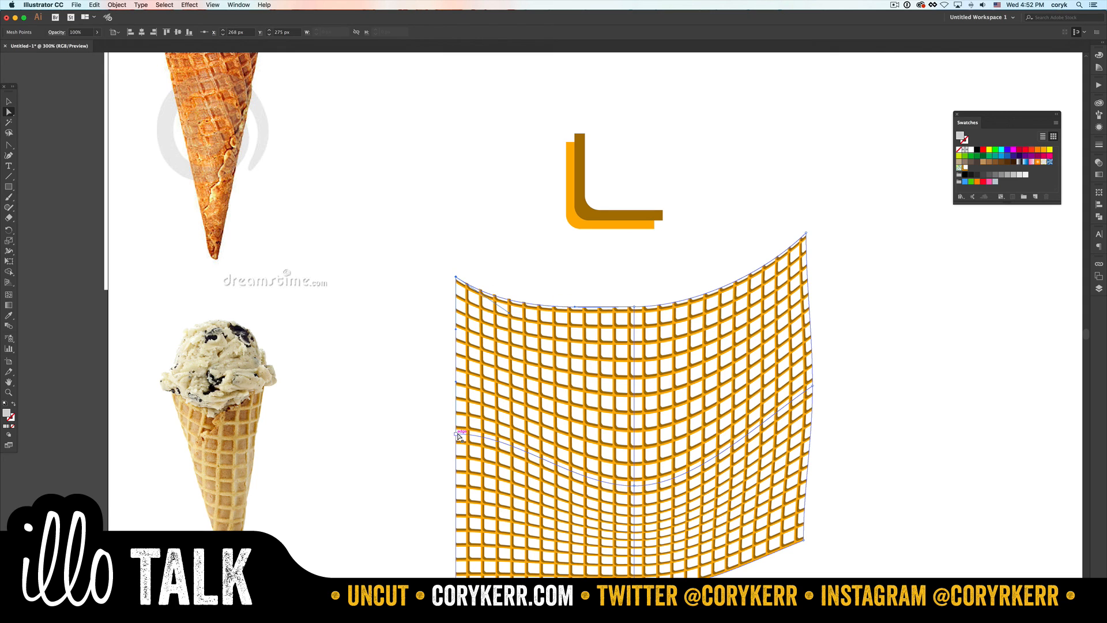
- Release the mesh envelope, delete the grey mesh object, and select the flat waffle-filled rectangle
{"action": "left_click", "coordinate": [116, 5]}
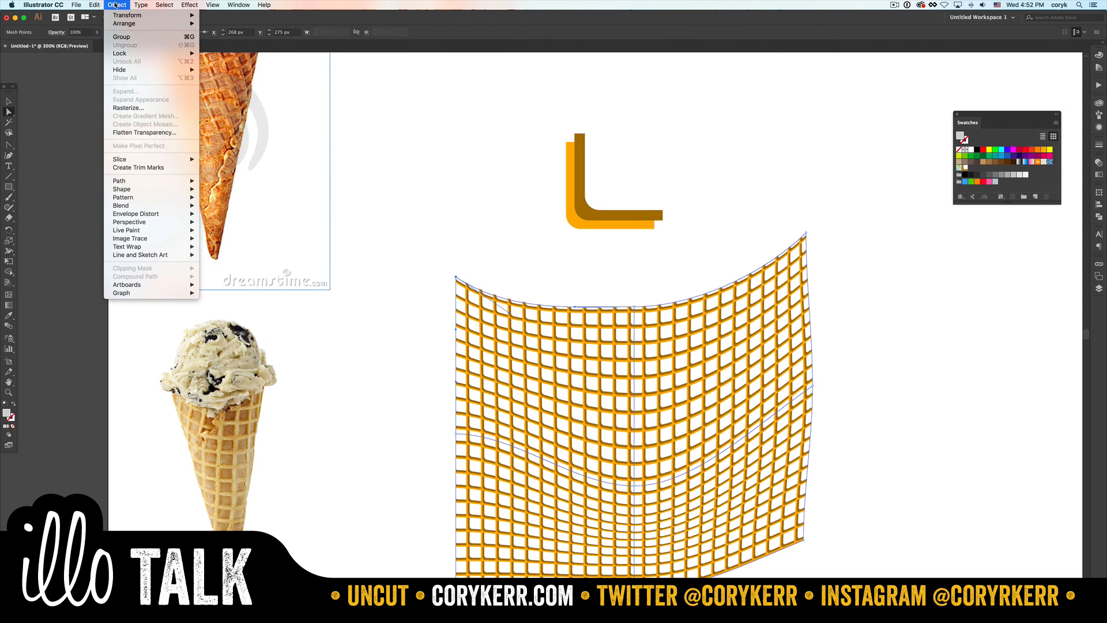
{"action": "mouse_move", "coordinate": [162, 214]}
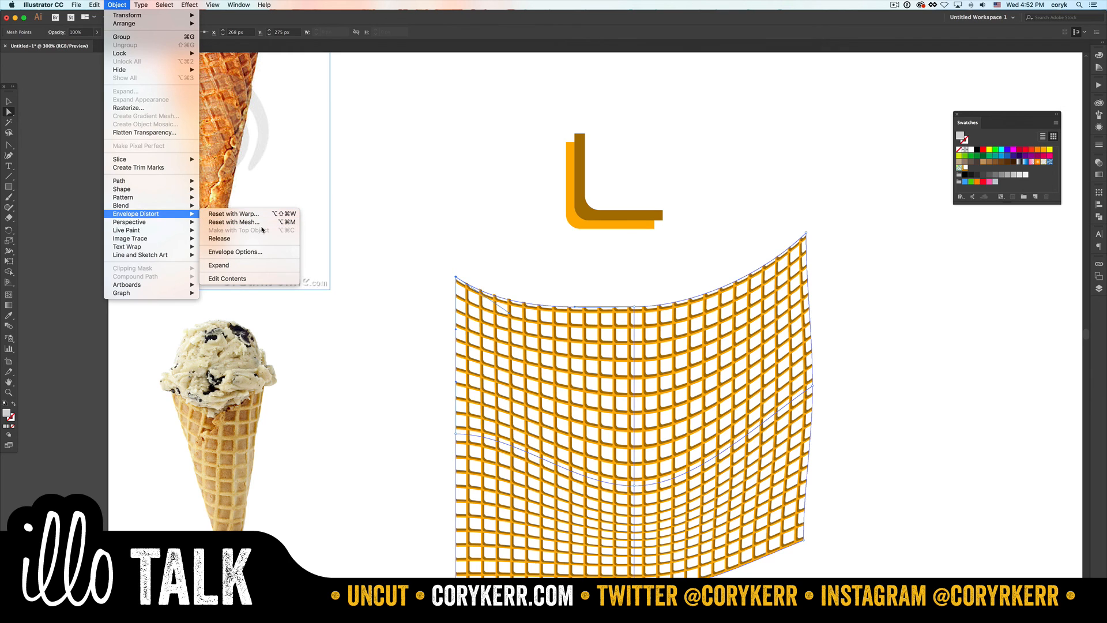
{"action": "left_click", "coordinate": [284, 250]}
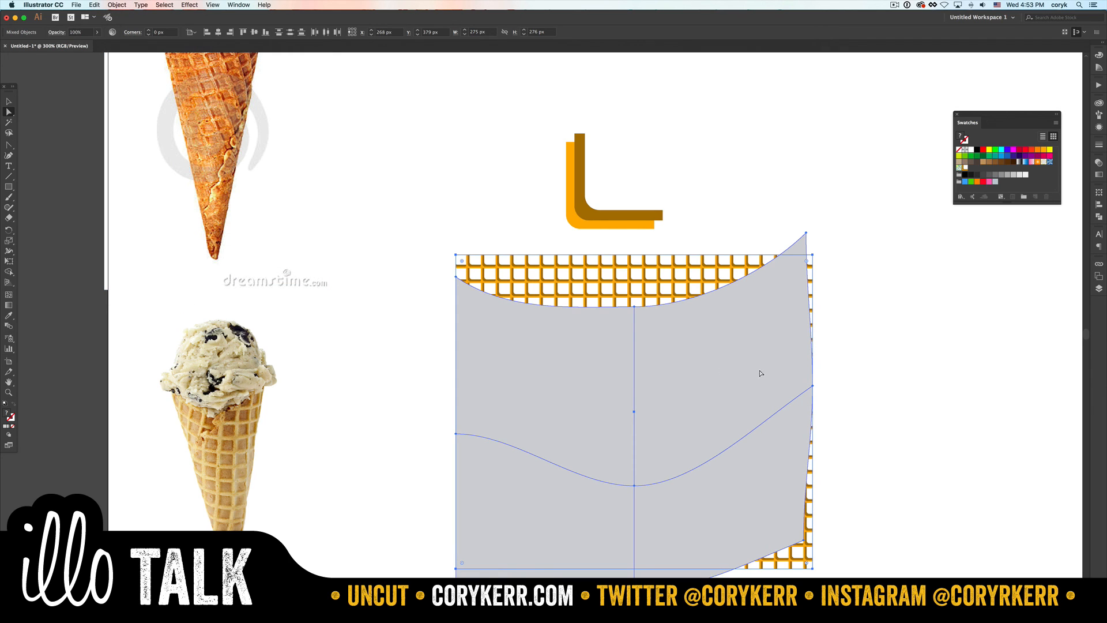
{"action": "key", "text": "v"}
{"action": "left_click", "coordinate": [766, 383]}
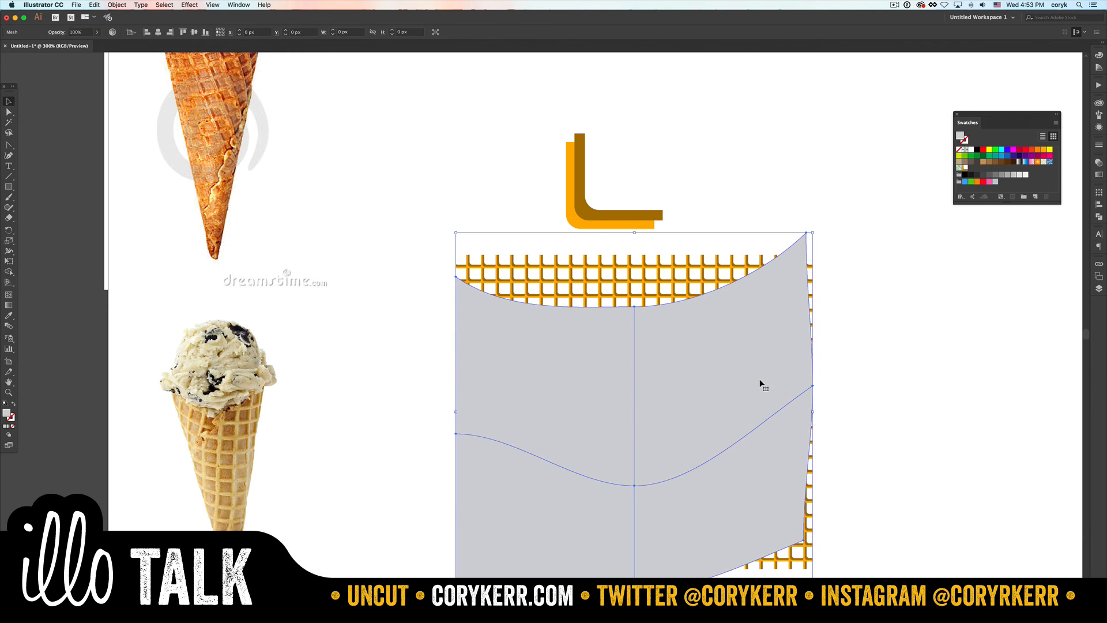
{"action": "key", "text": "BackSpace"}
{"action": "left_click", "coordinate": [762, 379]}
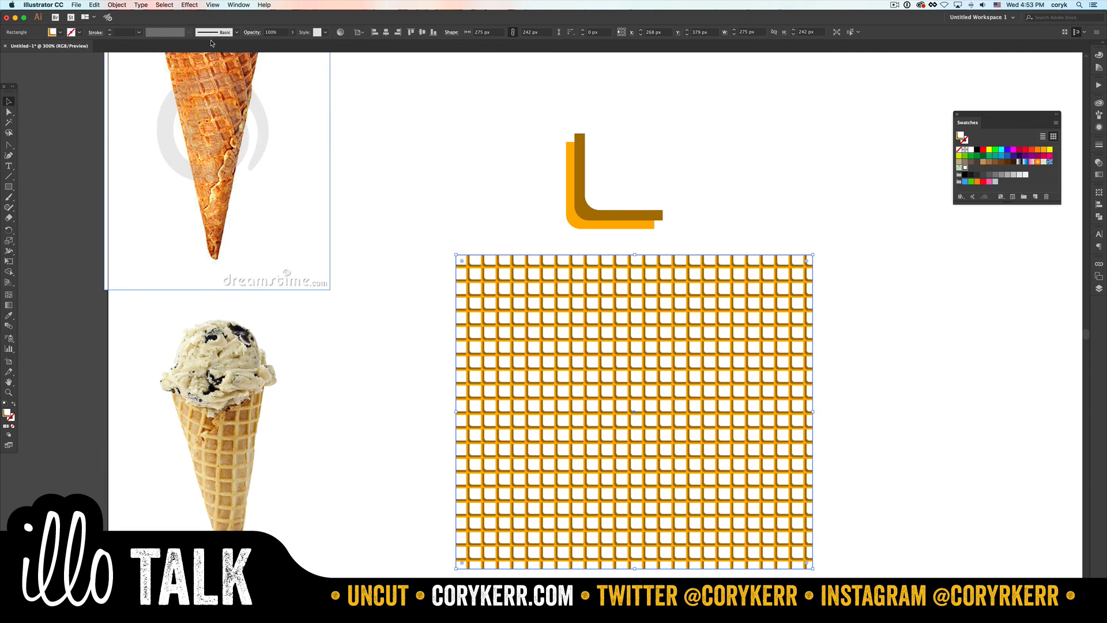
- Apply a horizontal Arch envelope warp to the waffle rectangle with -46% bend and 0% horizontal and vertical distortion
{"action": "left_click", "coordinate": [117, 5]}
{"action": "mouse_move", "coordinate": [173, 213]}
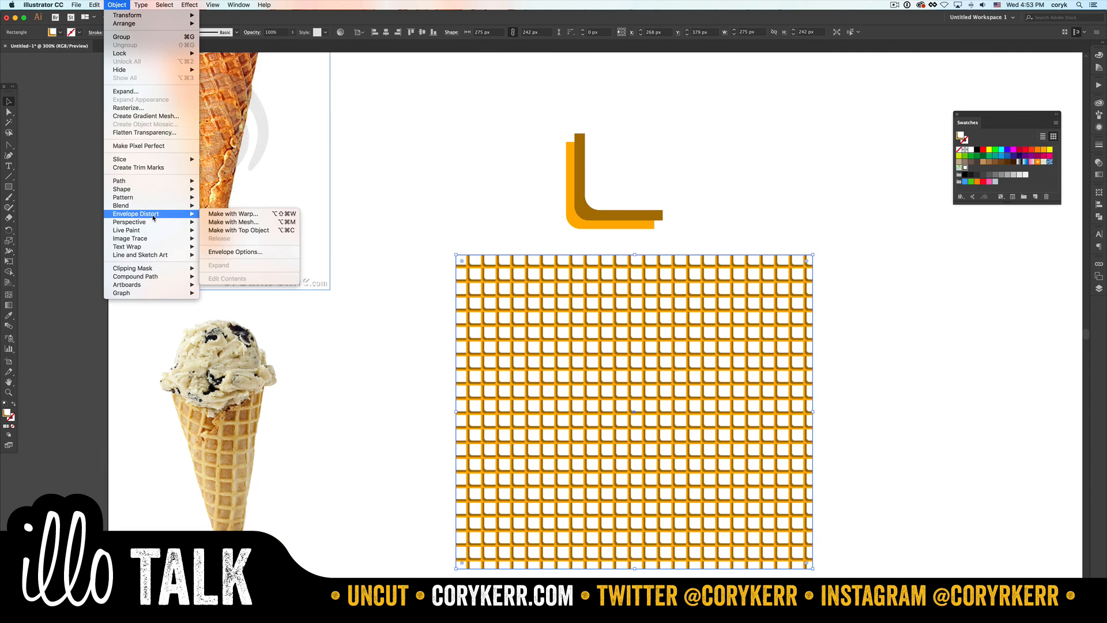
{"action": "left_click", "coordinate": [257, 217]}
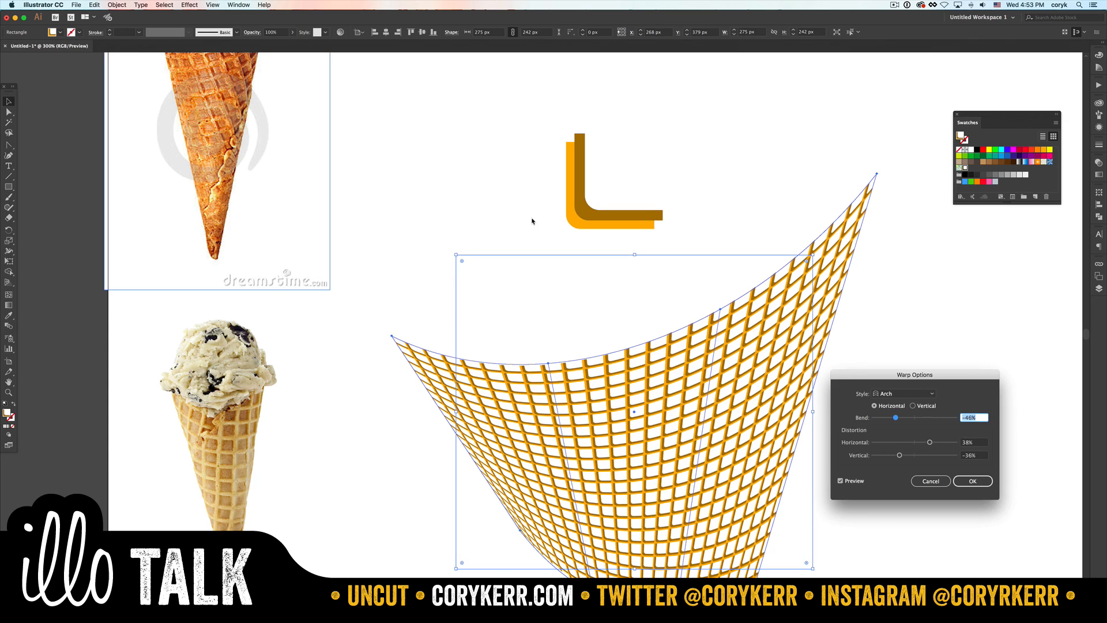
{"action": "left_click", "coordinate": [902, 394]}
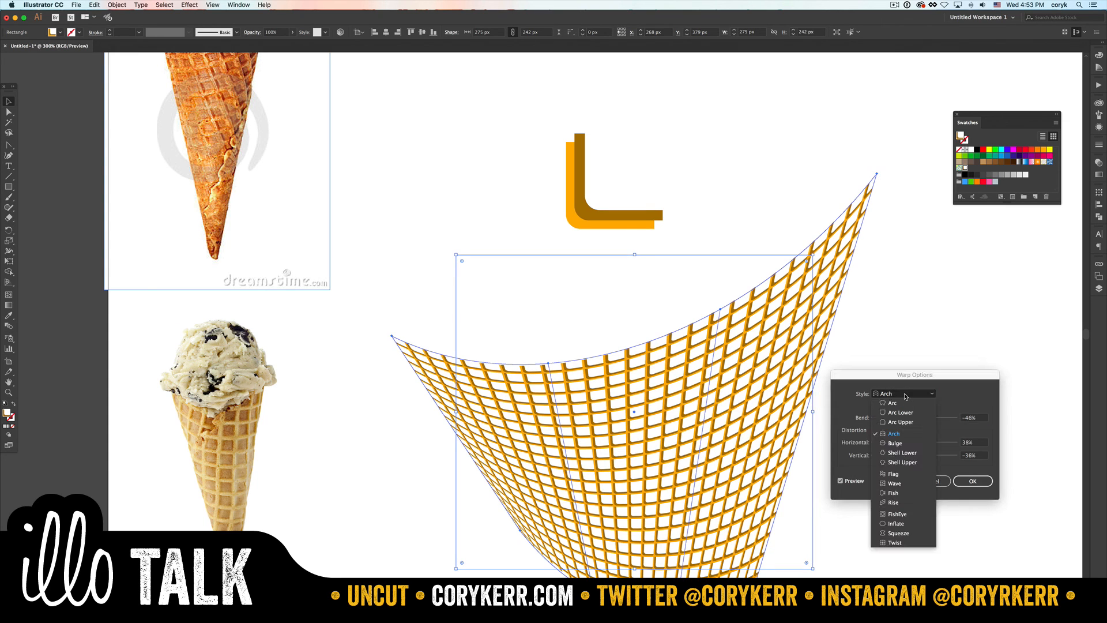
{"action": "left_click", "coordinate": [894, 435]}
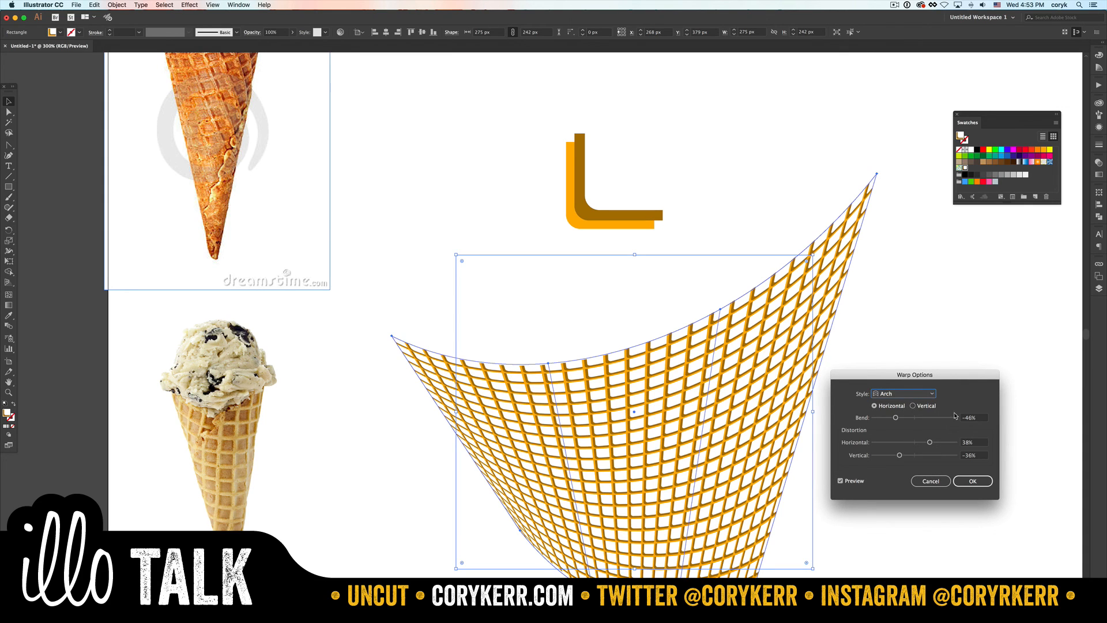
{"action": "left_click", "coordinate": [977, 441]}
{"action": "type", "text": "0"}
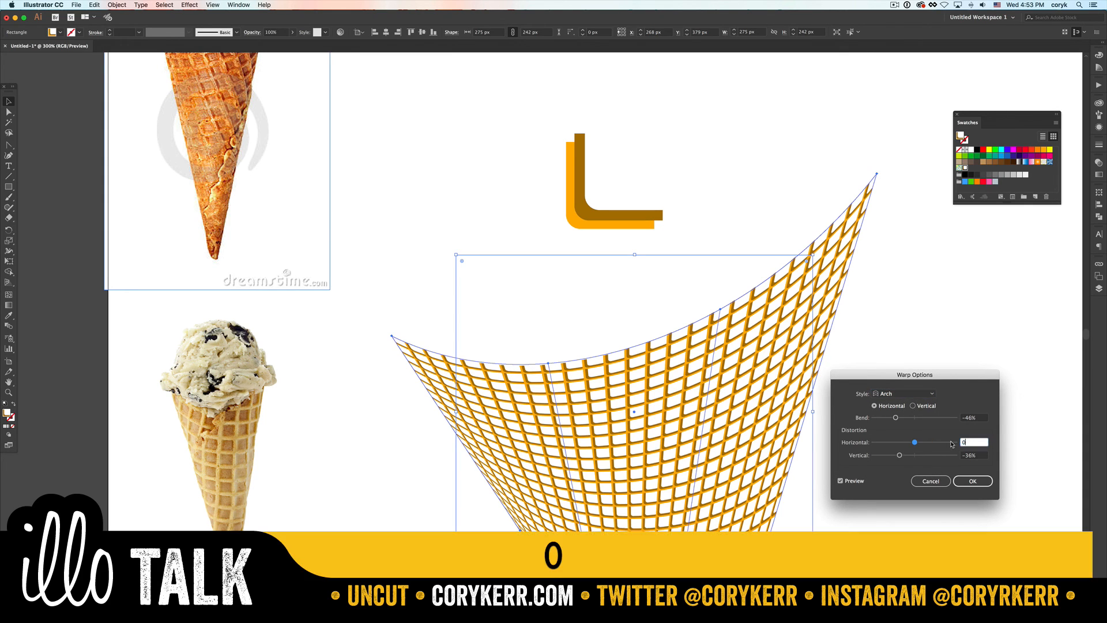
{"action": "key", "text": "Tab"}
{"action": "type", "text": "0"}
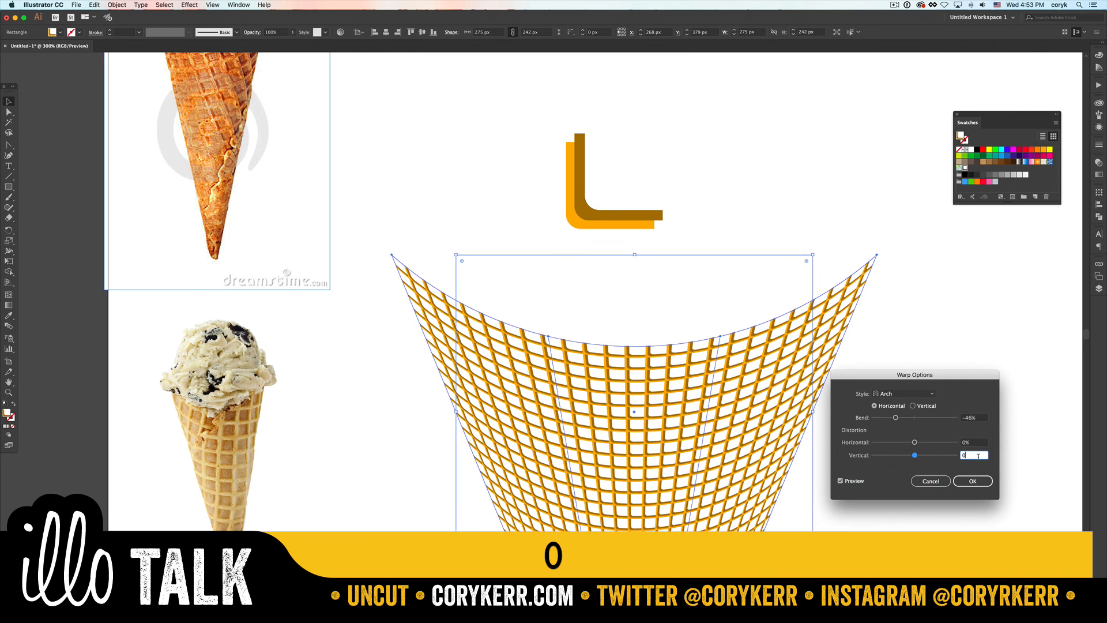
{"action": "left_click", "coordinate": [974, 417]}
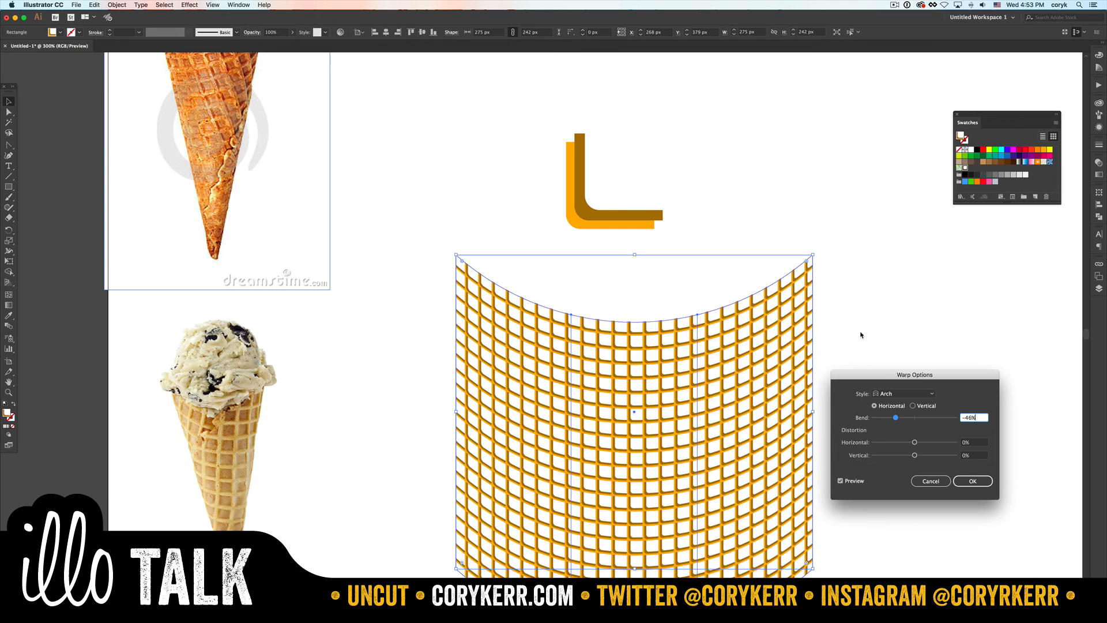
{"action": "left_click_drag", "start_coordinate": [898, 383], "coordinate": [910, 332]}
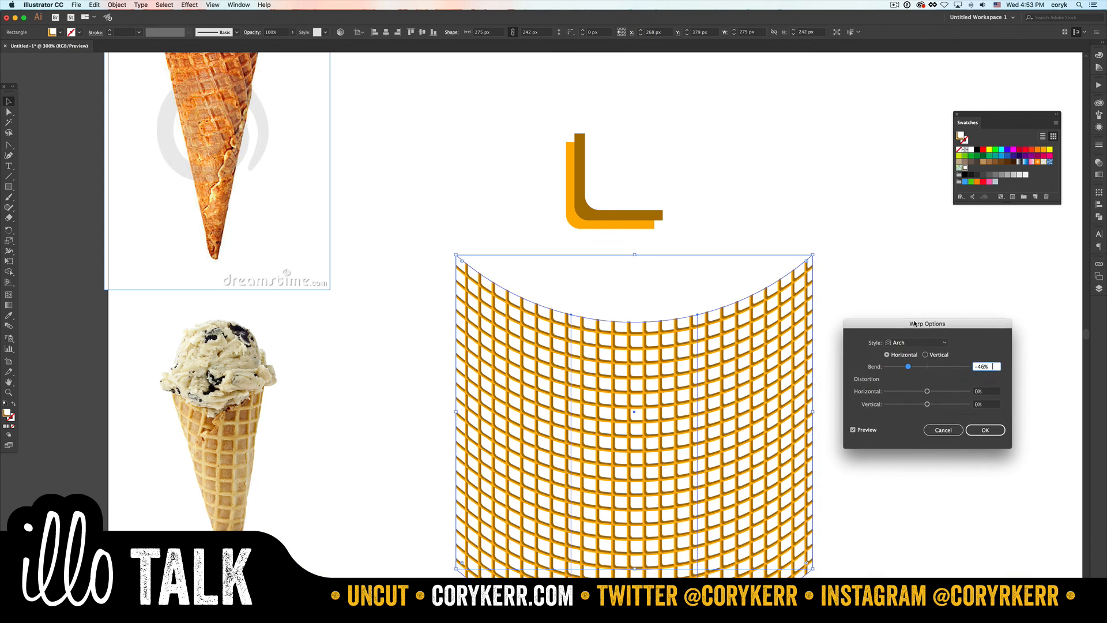
{"action": "left_click", "coordinate": [985, 428]}
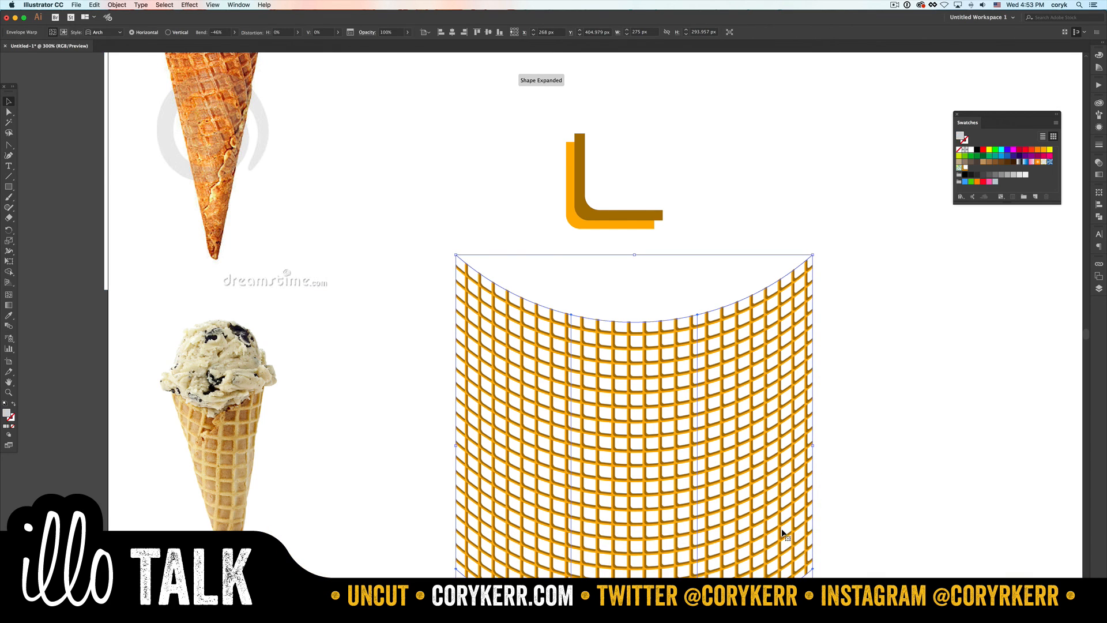
- Pull the two inner mesh points on the warp's bottom edge inward, to about X 378 px and X 445 px, and straighten the left one's handle
{"action": "scroll", "coordinate": [778, 492], "scroll_direction": "down", "scroll_amount": 3}
{"action": "key", "text": "a"}
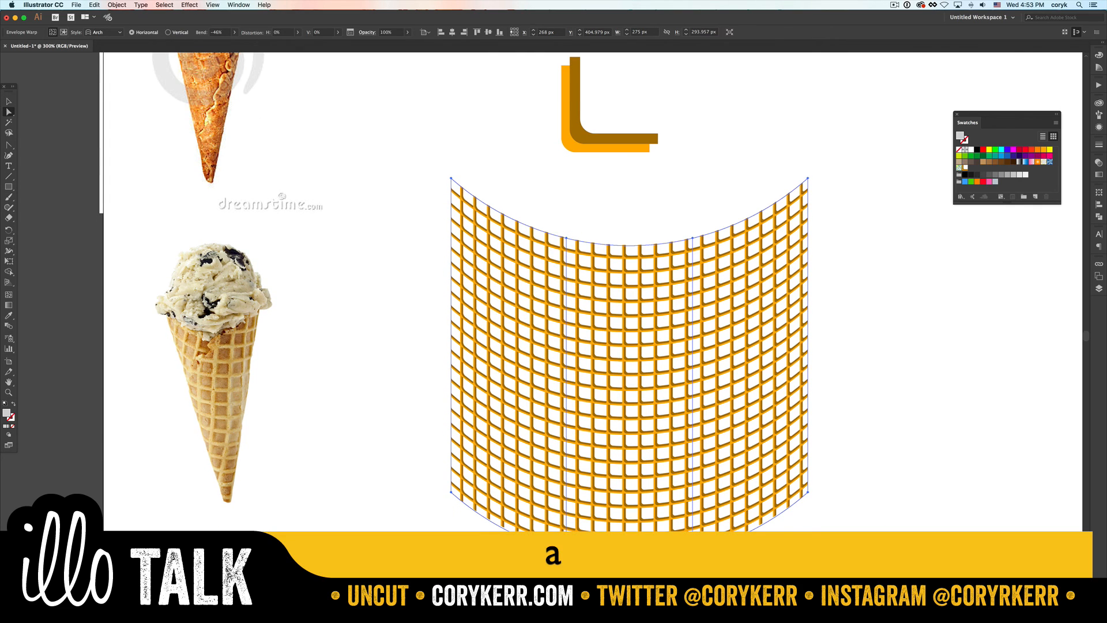
{"action": "left_click_drag", "start_coordinate": [558, 552], "coordinate": [593, 558]}
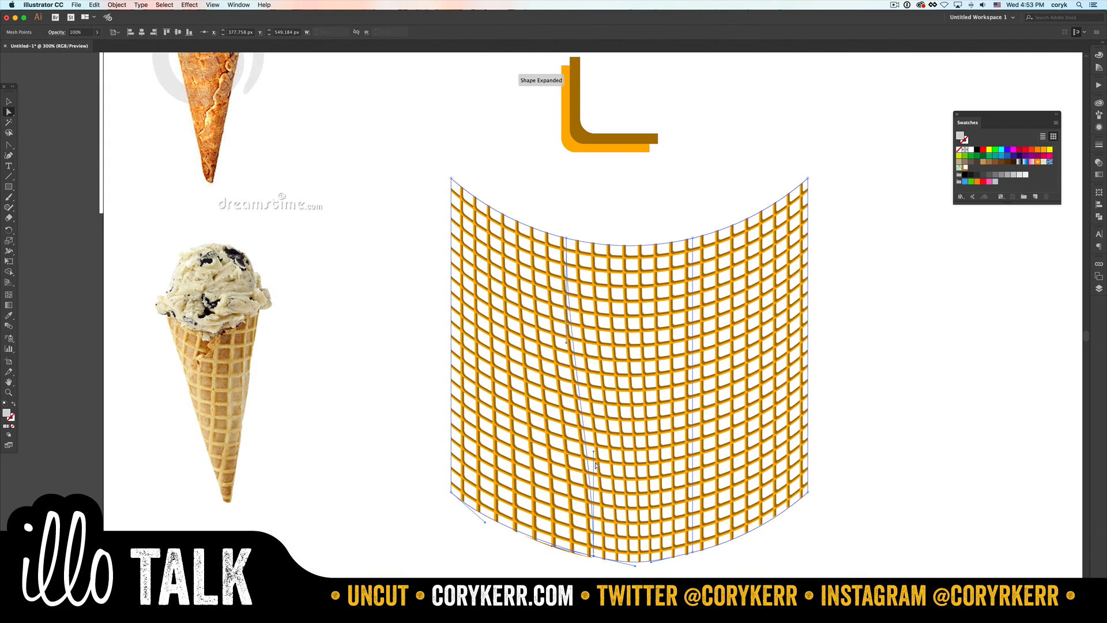
{"action": "left_click_drag", "start_coordinate": [593, 451], "coordinate": [580, 454]}
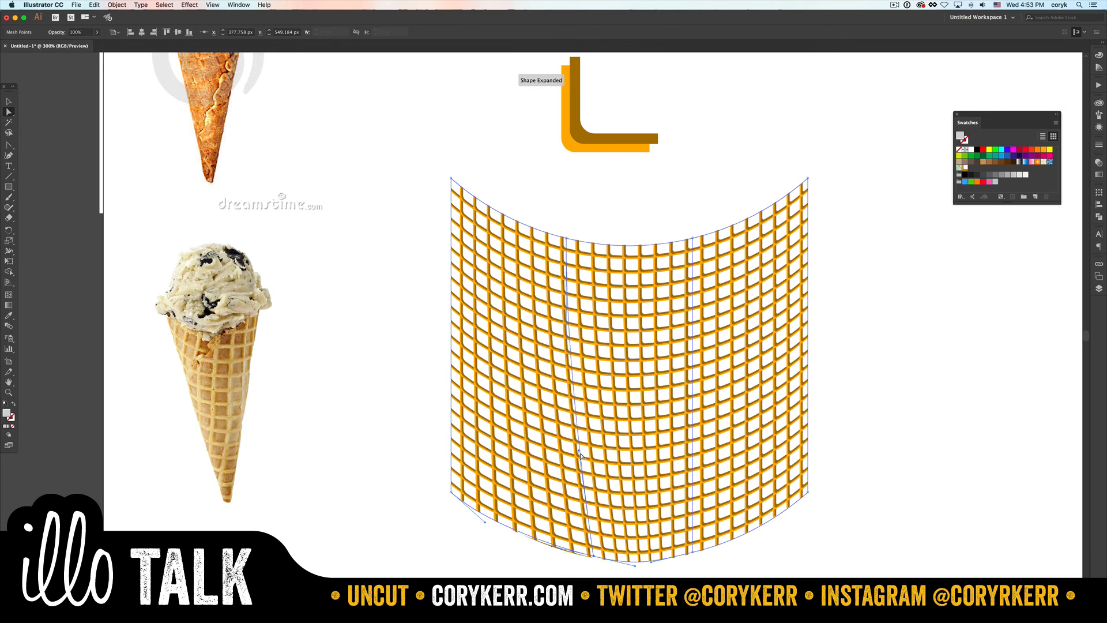
{"action": "left_click_drag", "start_coordinate": [691, 552], "coordinate": [682, 552]}
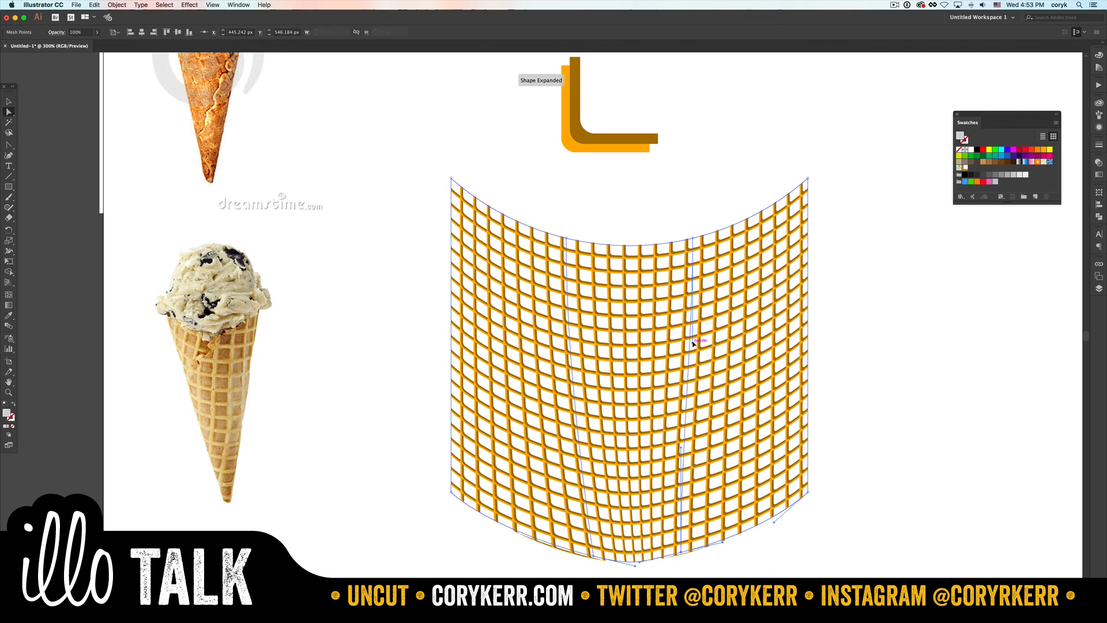
- Try to bend the right inner mesh line outward by its upper handle, undo it, and deselect the grid
{"action": "left_click_drag", "start_coordinate": [692, 349], "coordinate": [852, 457]}
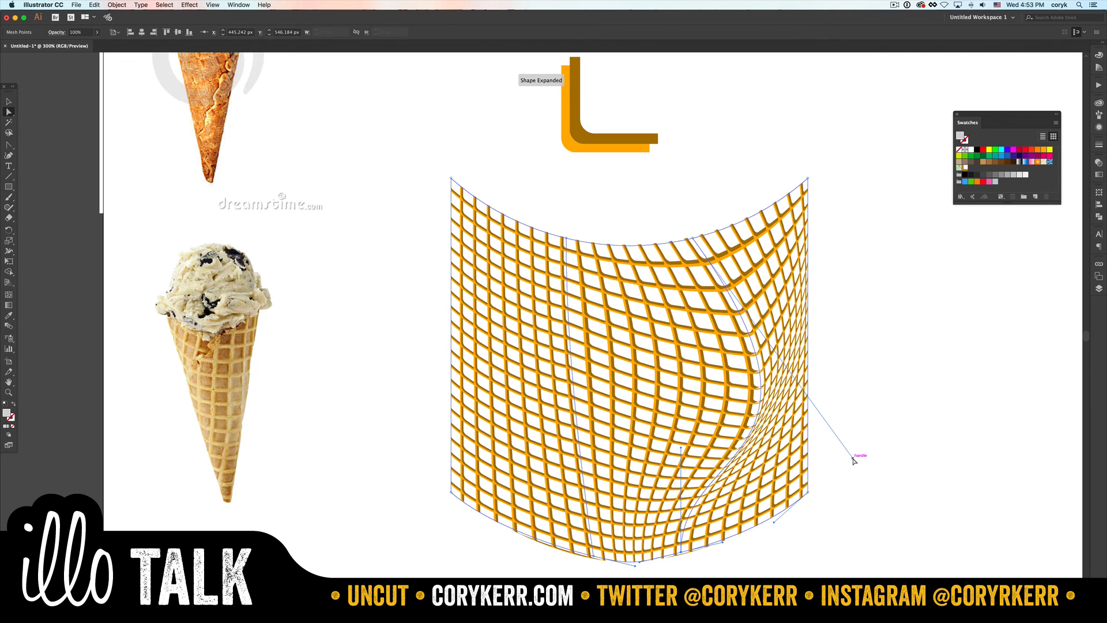
{"action": "key", "text": "super+z"}
{"action": "key", "text": "v"}
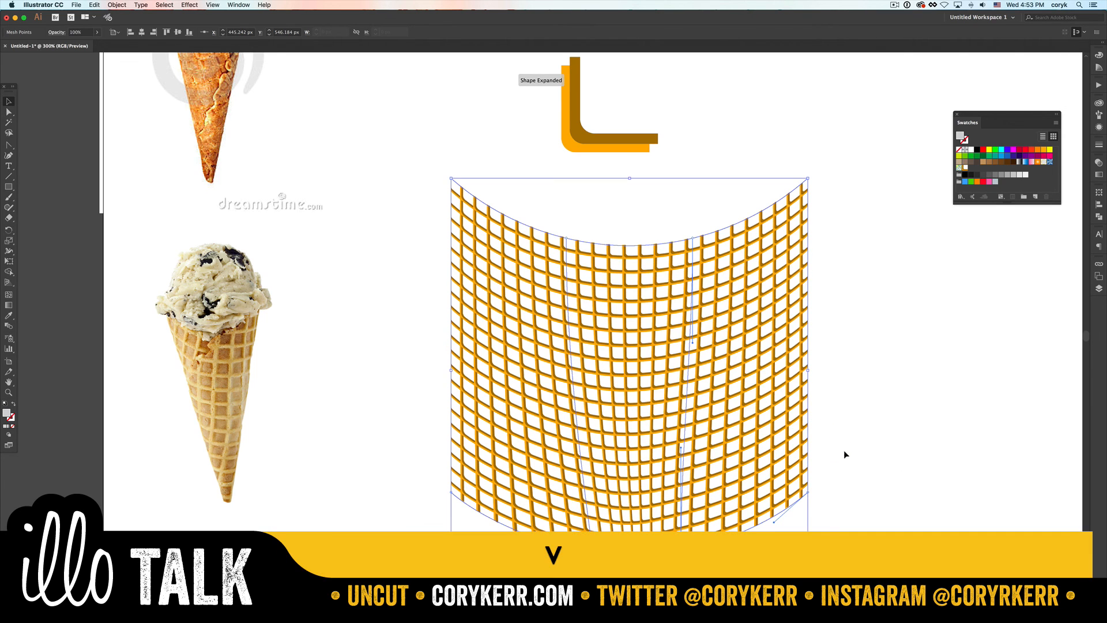
{"action": "left_click", "coordinate": [865, 450]}
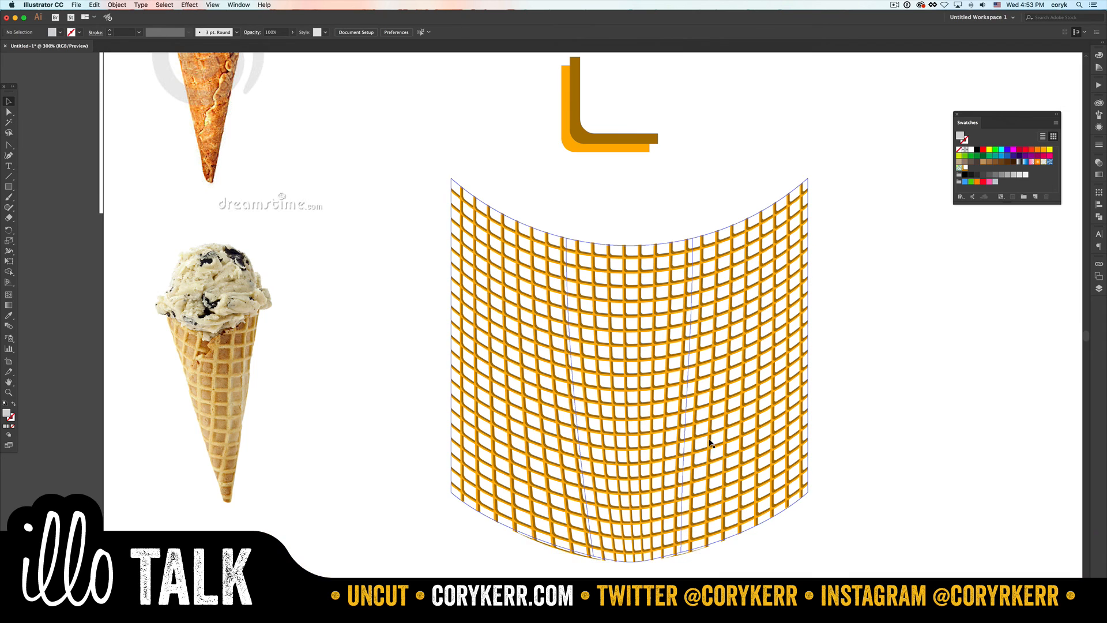
- Draw a rectangle about 86 × 131 px beside the grid and turn it into a downward-pointing cone triangle by deleting one bottom anchor and centring the other lower
{"action": "key", "text": "p"}
{"action": "key", "text": "m"}
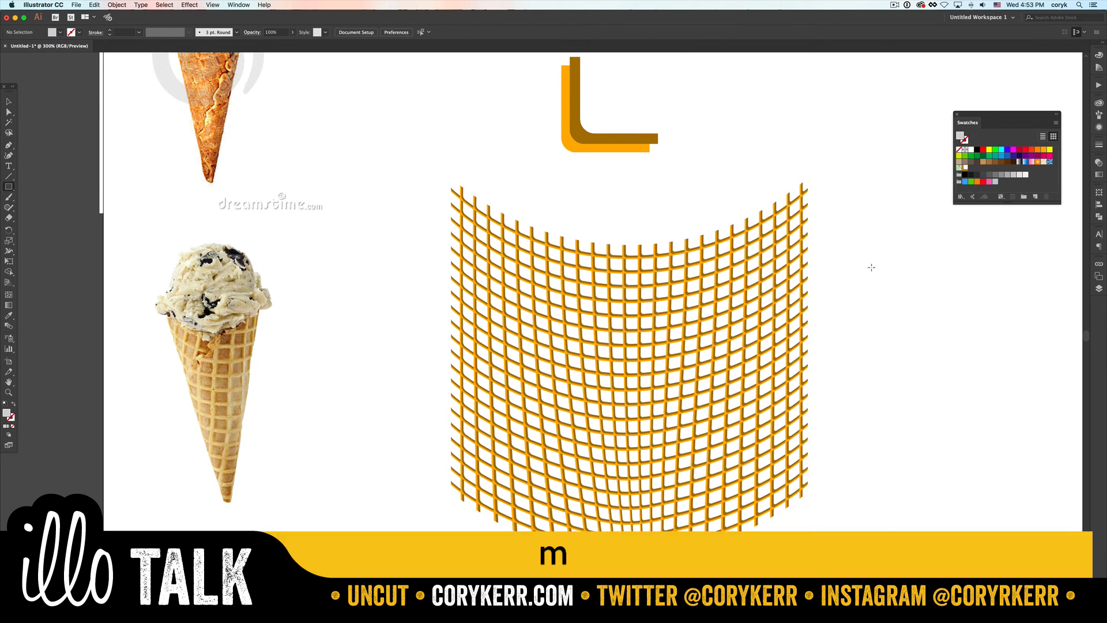
{"action": "left_click_drag", "start_coordinate": [871, 267], "coordinate": [981, 435]}
{"action": "key", "text": "minus"}
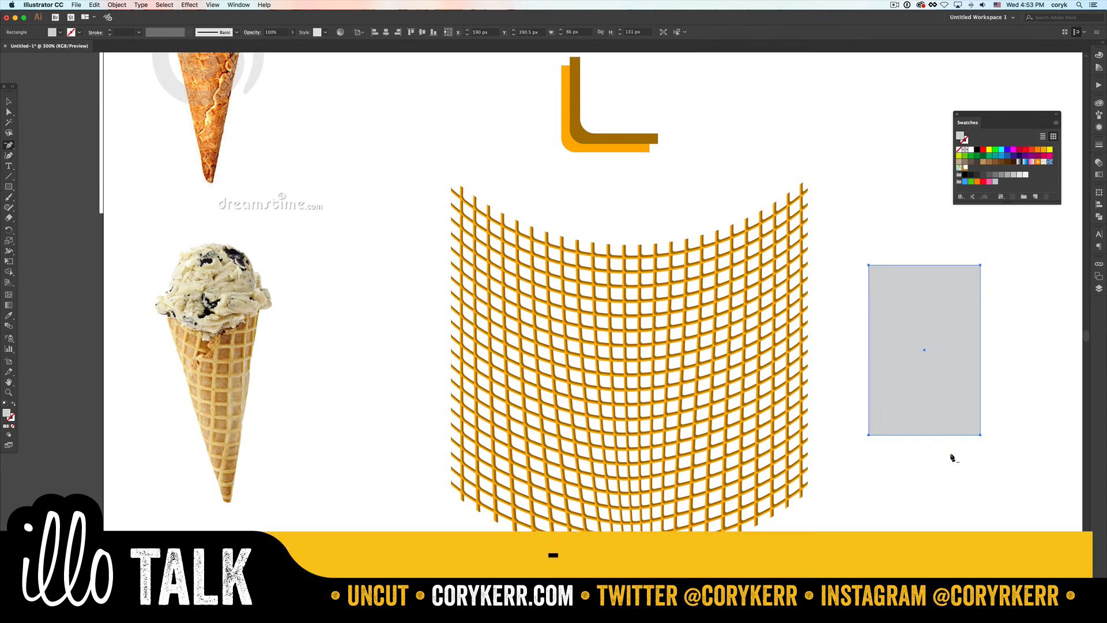
{"action": "left_click", "coordinate": [869, 436]}
{"action": "key", "text": "a"}
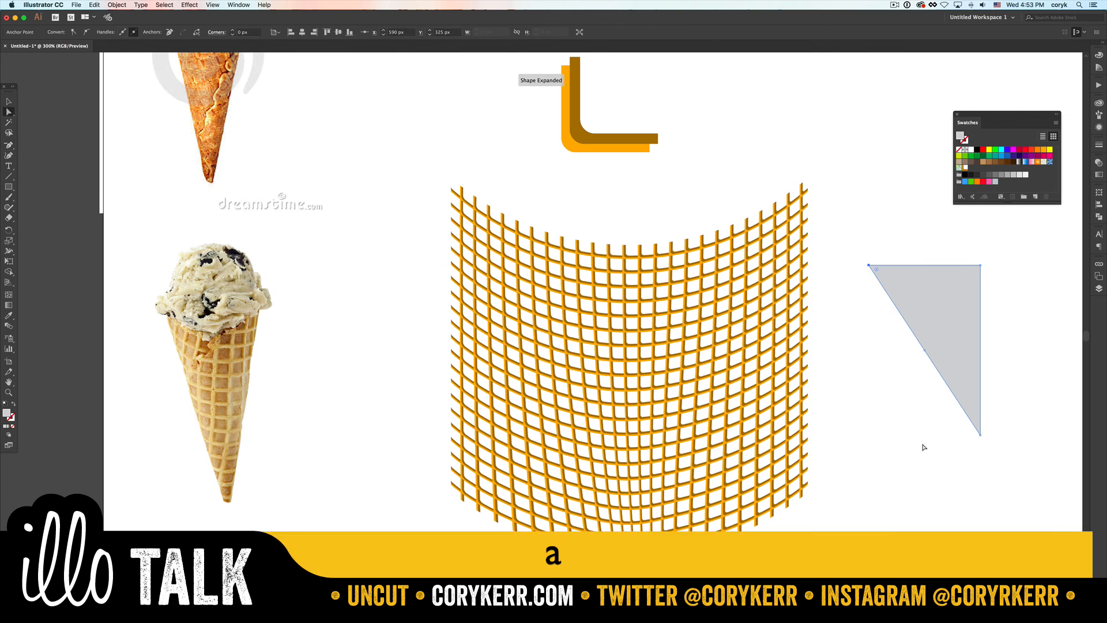
{"action": "left_click_drag", "start_coordinate": [980, 435], "coordinate": [925, 500]}
- Move the triangle onto the middle of the waffle grid and enlarge it to about 111 × 233 px
{"action": "key", "text": "v"}
{"action": "left_click_drag", "start_coordinate": [917, 409], "coordinate": [620, 461]}
{"action": "left_click_drag", "start_coordinate": [680, 318], "coordinate": [714, 255]}
- Clip the warped waffle grid to the triangle with a clipping mask
{"action": "left_click_drag", "start_coordinate": [858, 277], "coordinate": [568, 417]}
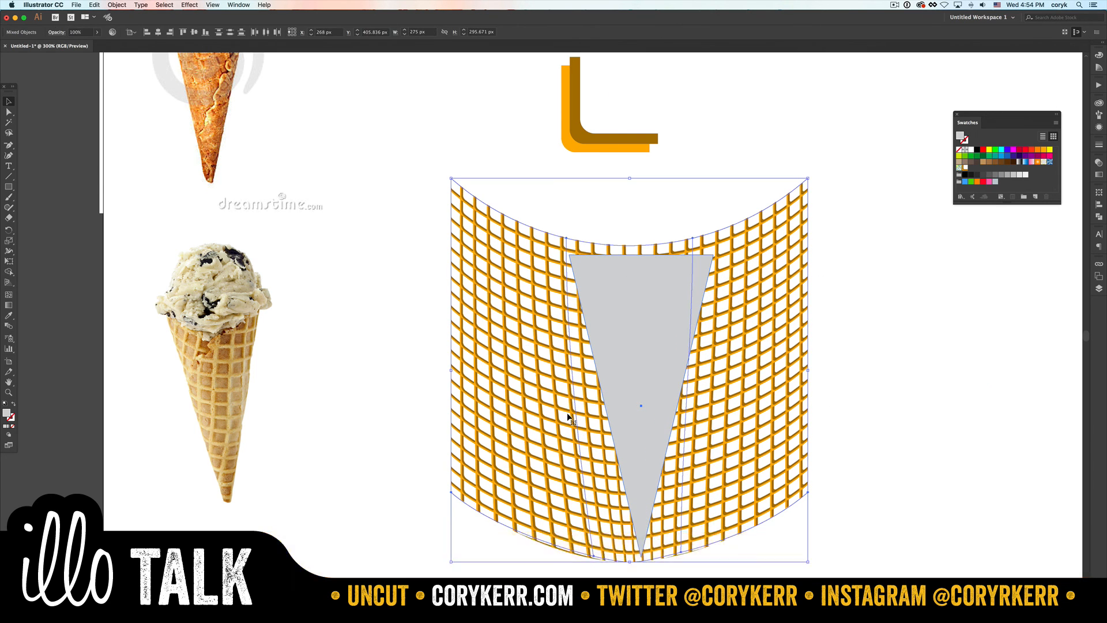
{"action": "key", "text": "super+7"}
{"action": "left_click", "coordinate": [736, 366]}
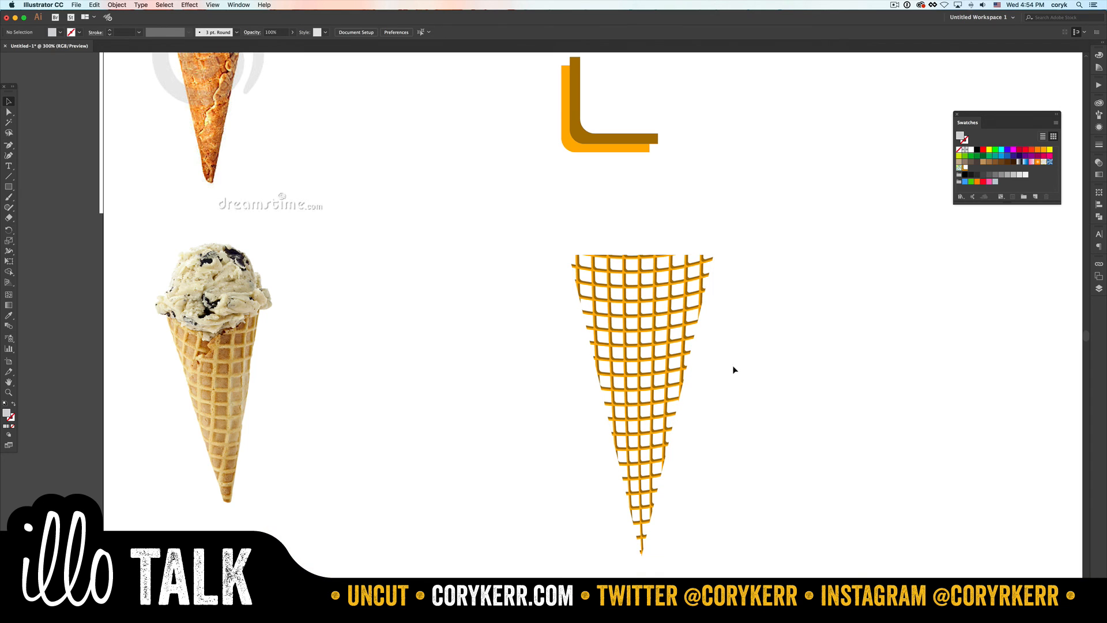
- Isolate the cone's clip group and draw a rectangle about 149 × 263 px covering the whole cone inside it
{"action": "left_click", "coordinate": [679, 363]}
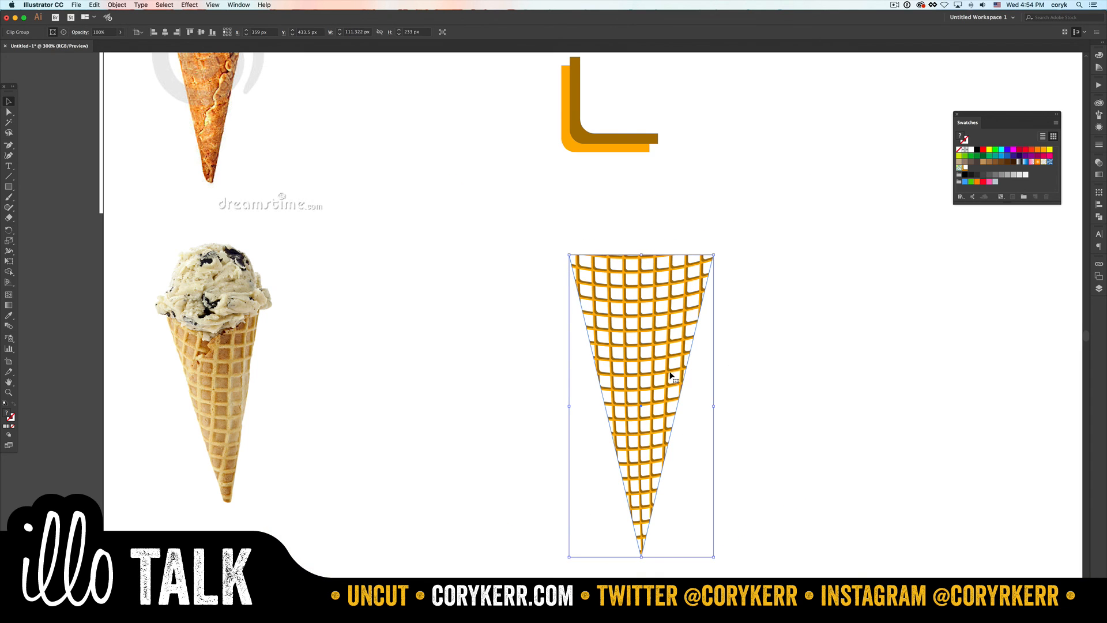
{"action": "double_click", "coordinate": [644, 425]}
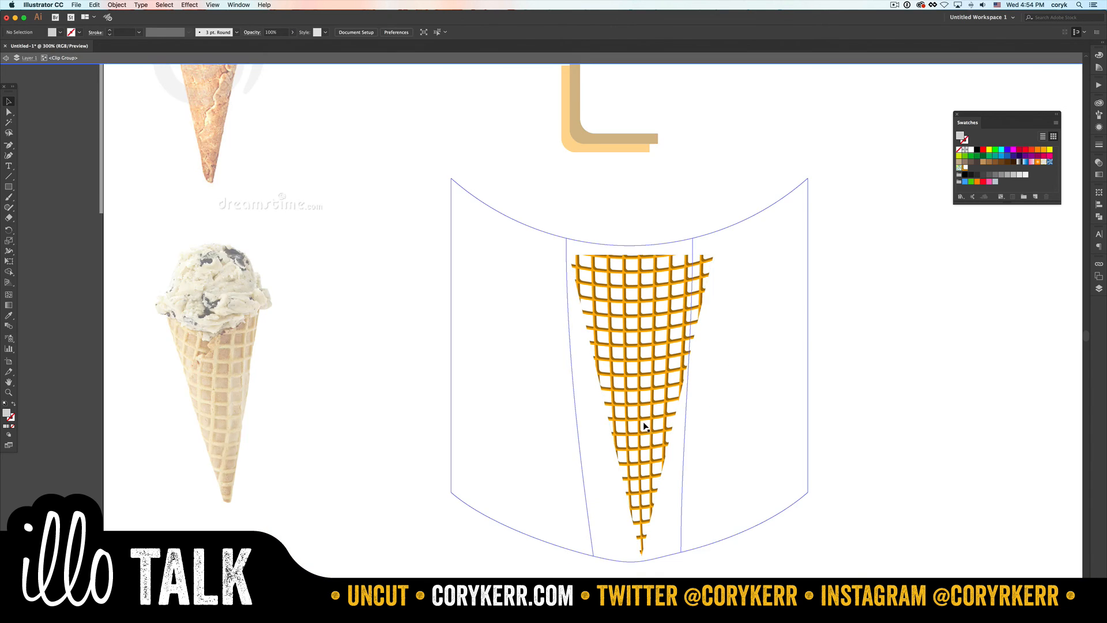
{"action": "key", "text": "m"}
{"action": "left_click_drag", "start_coordinate": [551, 236], "coordinate": [746, 574]}
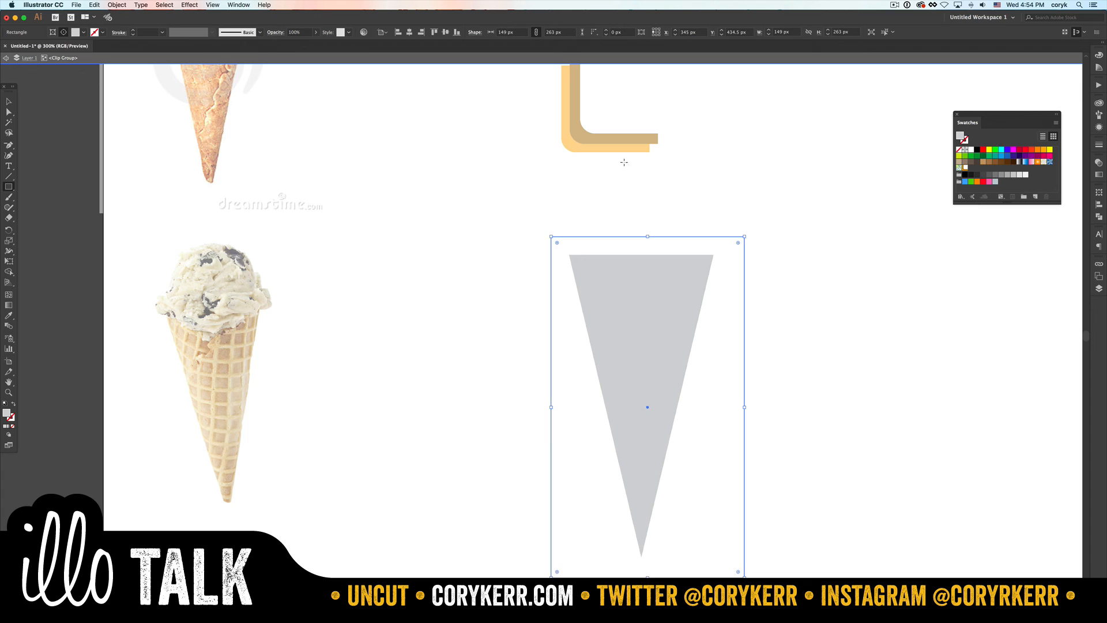
- Fill the new rectangle with the lighter orange sampled from the L shape and send it behind the waffle grid
{"action": "key", "text": "i"}
{"action": "left_click", "coordinate": [607, 148]}
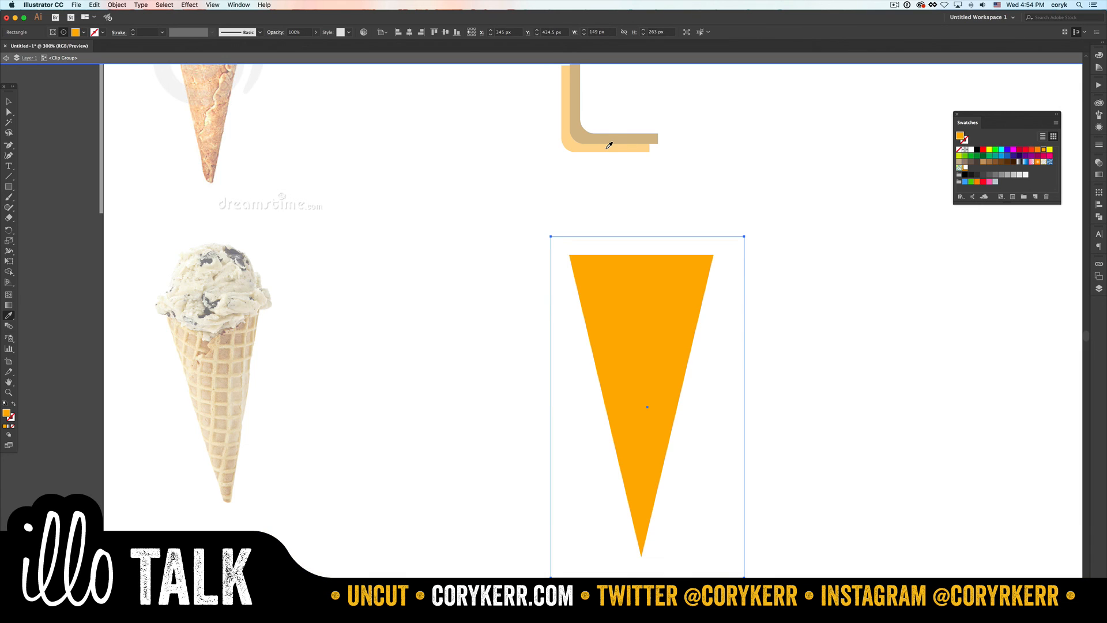
{"action": "key", "text": "super+shift+bracketleft"}
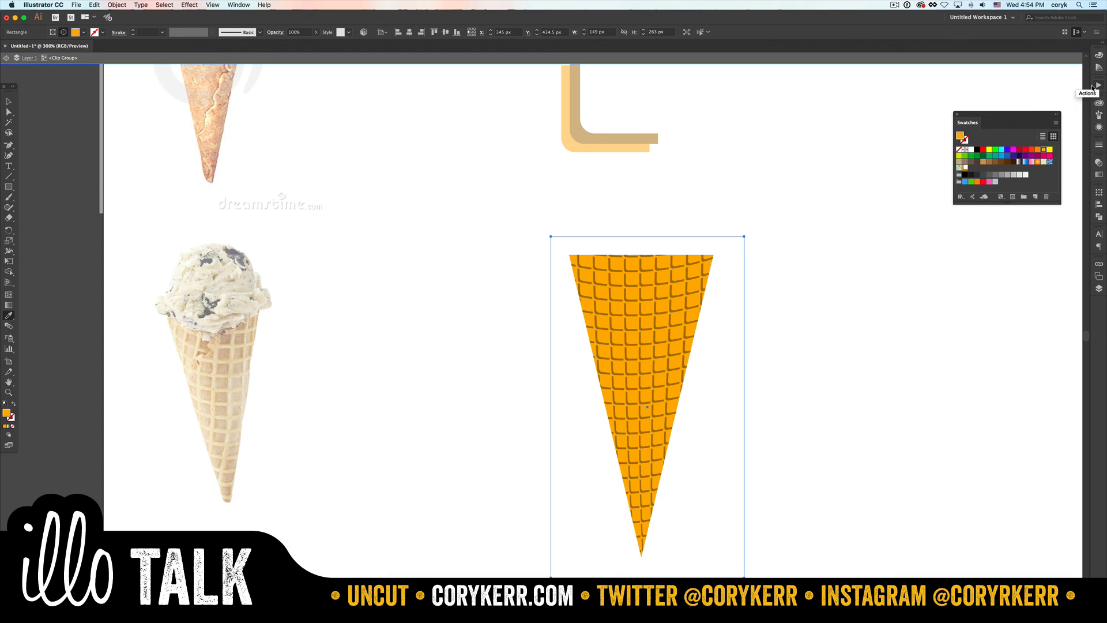
- Darken the background rectangle's orange to about 84% saturation and 87% brightness, and deselect it
{"action": "left_click", "coordinate": [1099, 55]}
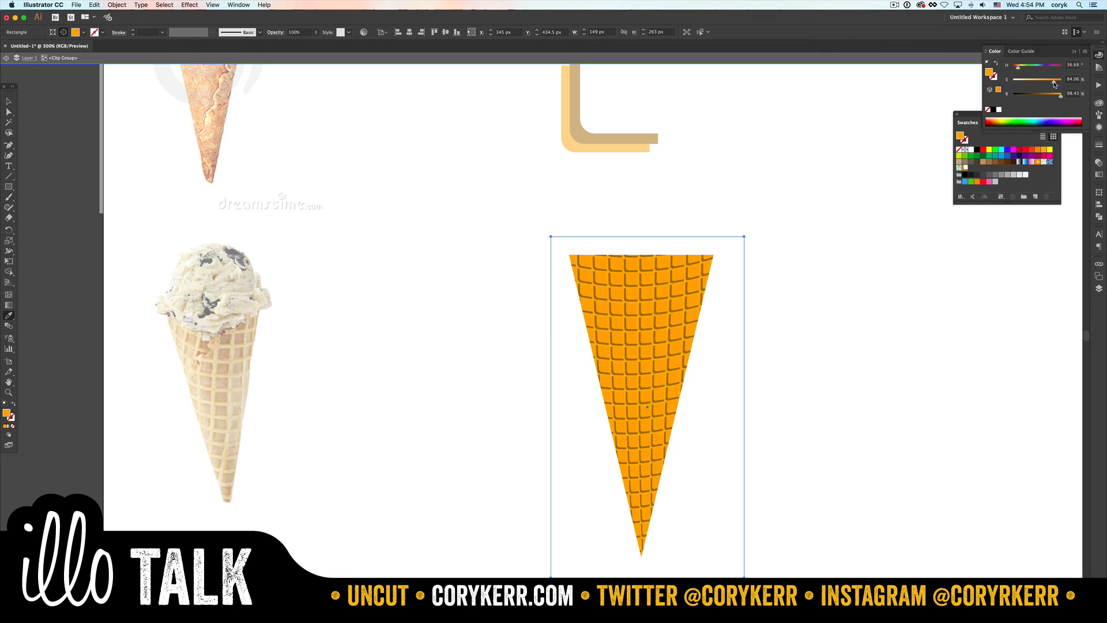
{"action": "left_click_drag", "start_coordinate": [1058, 97], "coordinate": [1057, 98]}
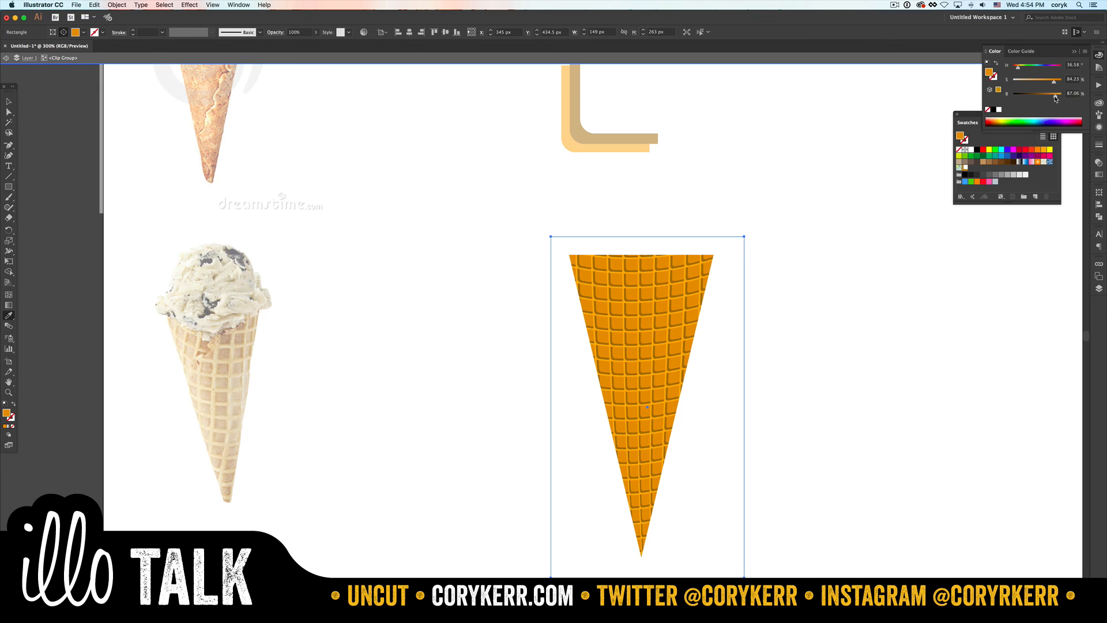
{"action": "key", "text": "v"}
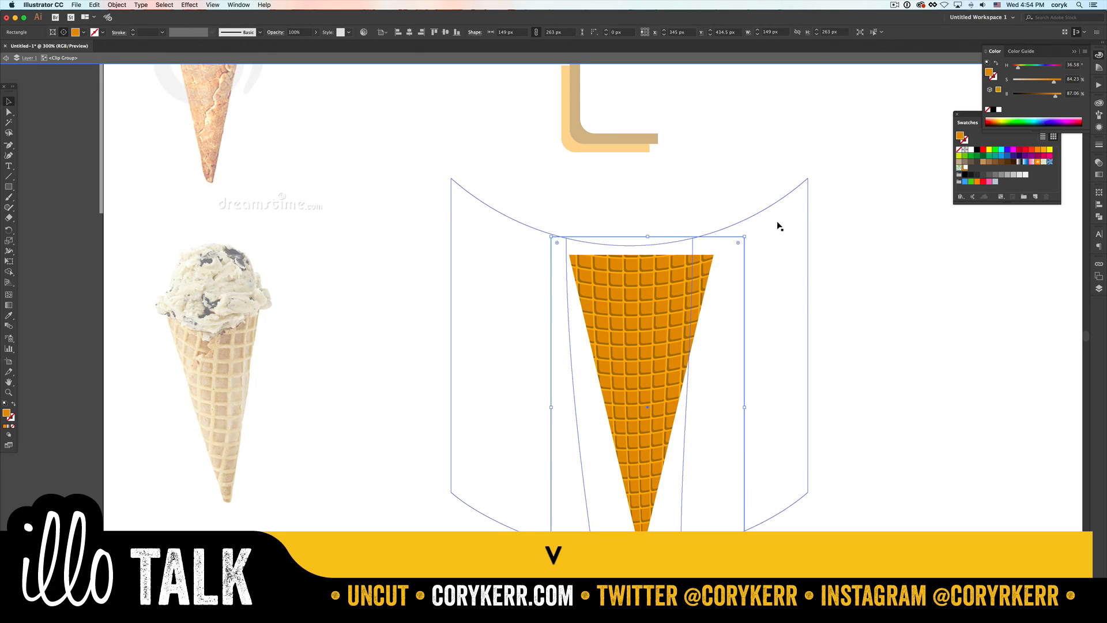
{"action": "left_click", "coordinate": [828, 235]}
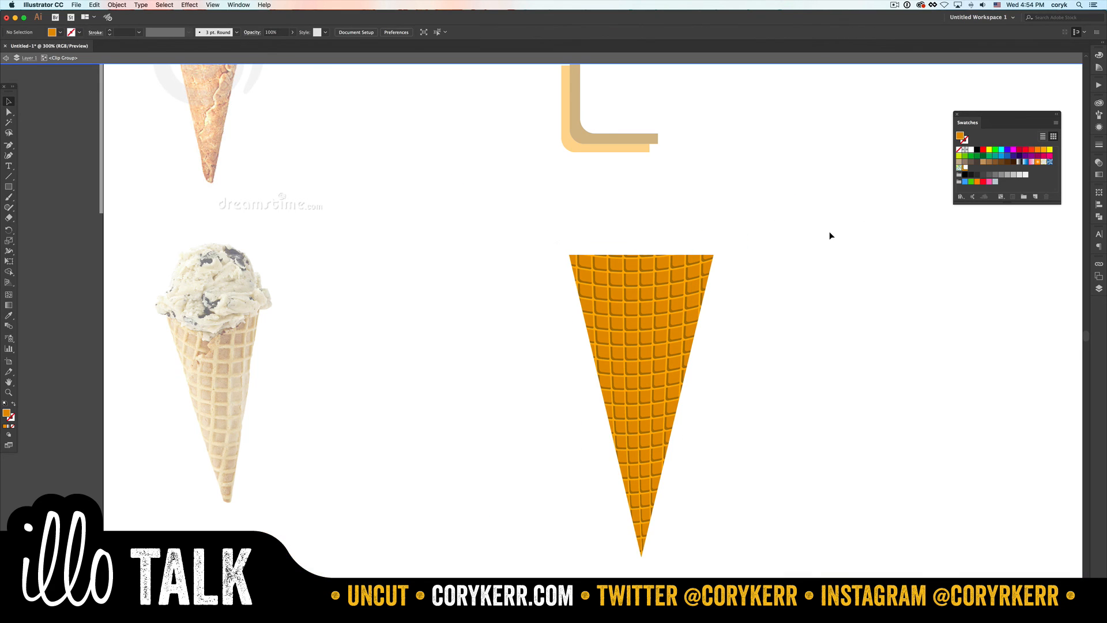
- Pull the warped grid's upper-right corner and upper right inner mesh point in toward the cone, the inner one to about X 450, Y 317 px
{"action": "left_click", "coordinate": [749, 285]}
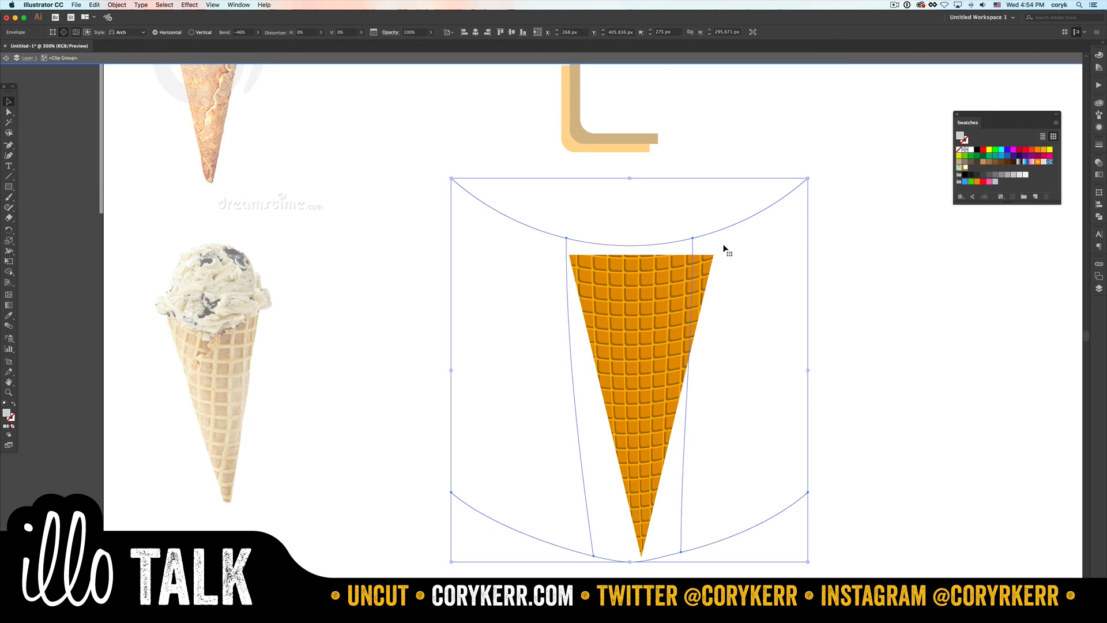
{"action": "key", "text": "a"}
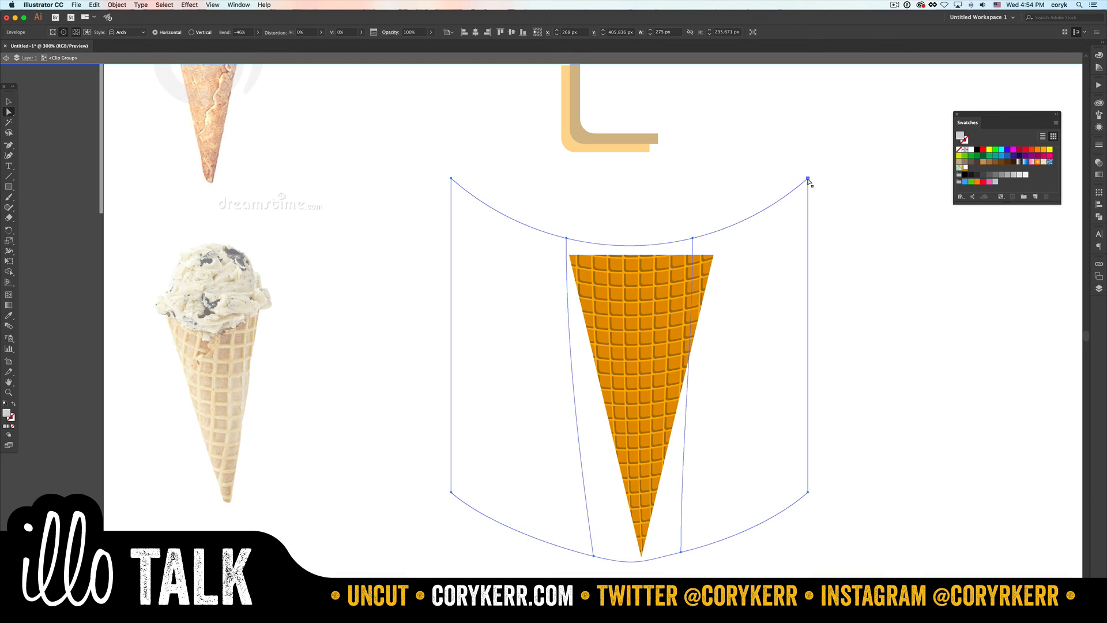
{"action": "key", "text": "a"}
{"action": "left_click_drag", "start_coordinate": [808, 179], "coordinate": [689, 255]}
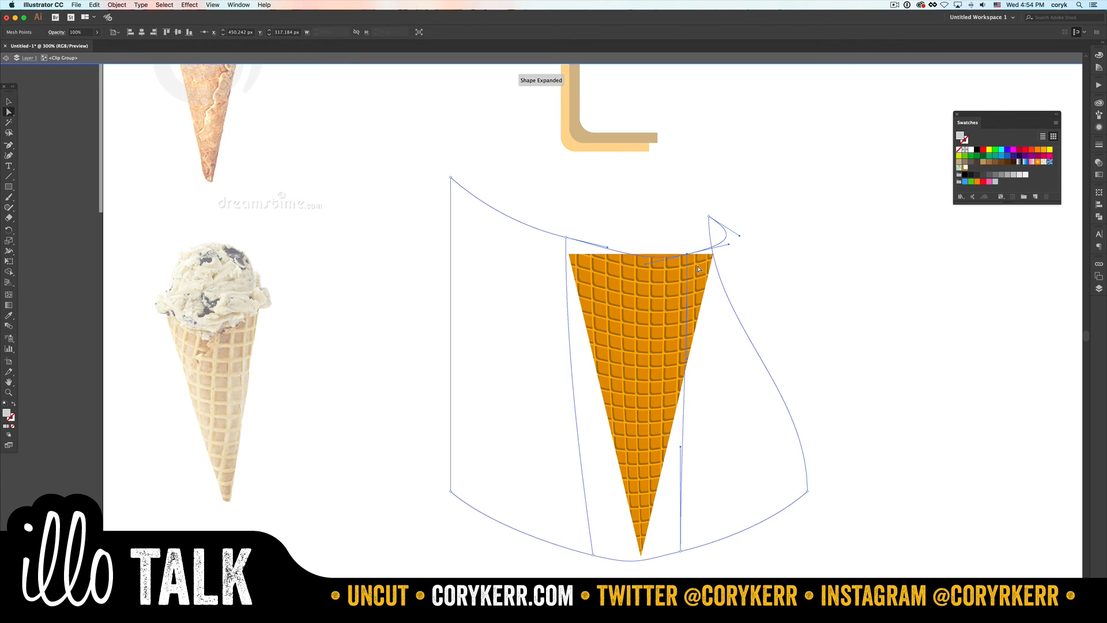